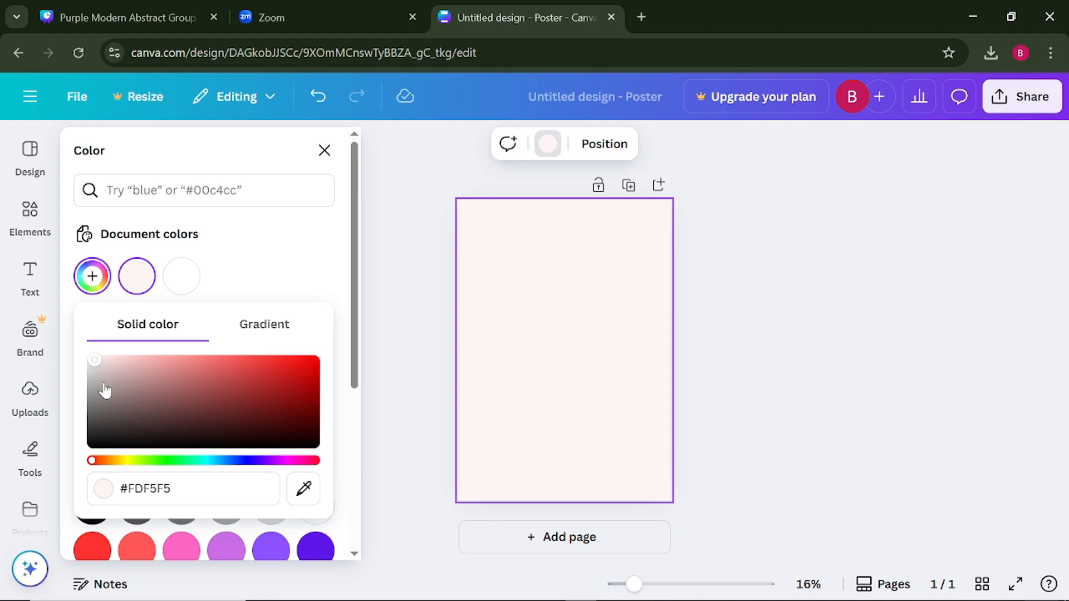
- Change the page background to a warm cream color, #F8F1DE
{"action": "left_click_drag", "start_coordinate": [94, 359], "coordinate": [91, 361]}
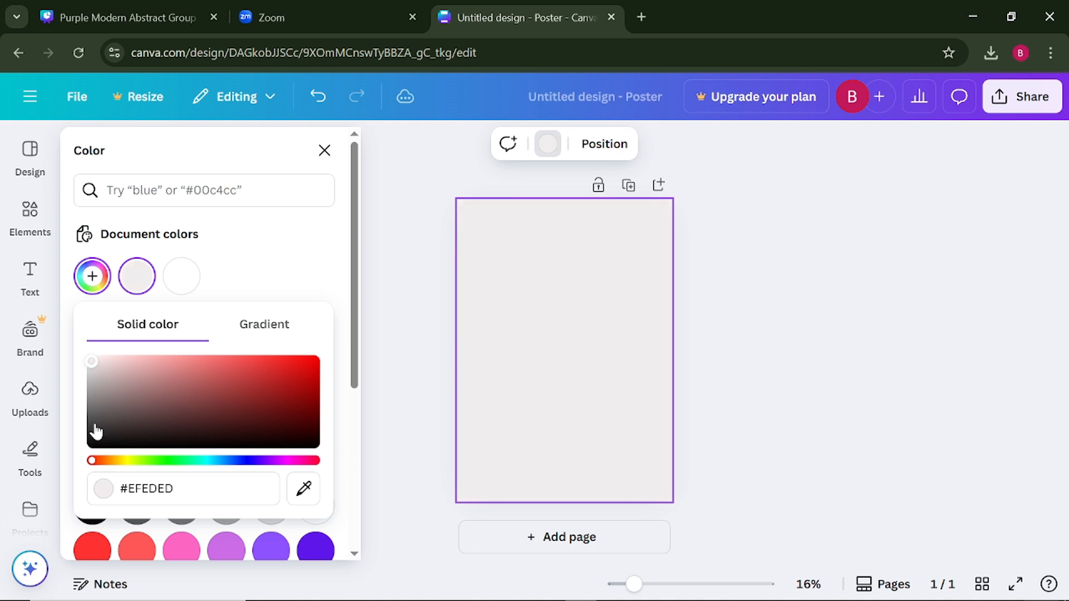
{"action": "left_click_drag", "start_coordinate": [92, 460], "coordinate": [115, 463]}
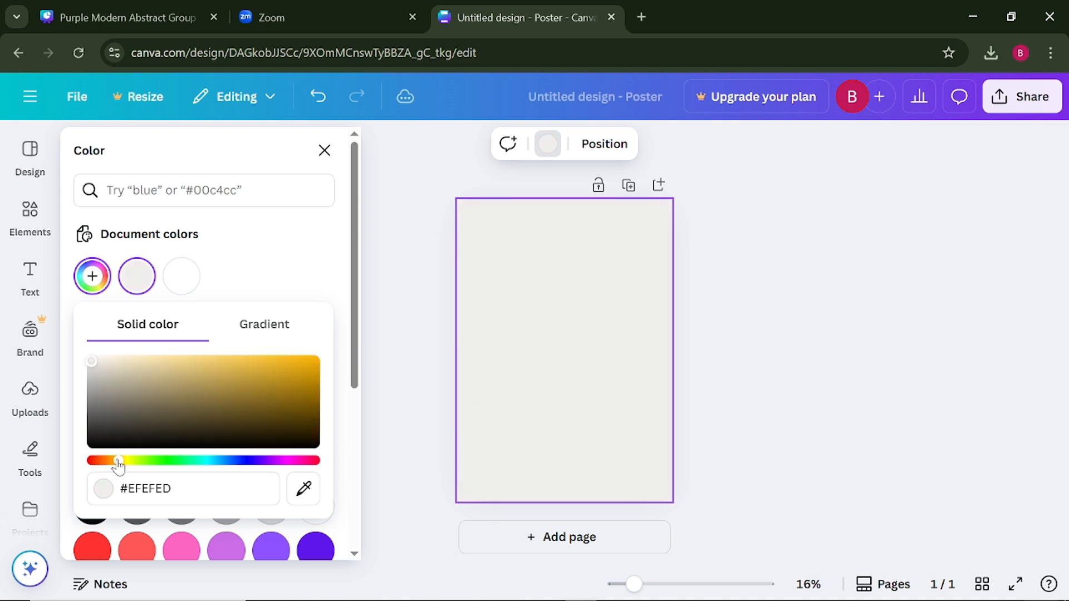
{"action": "left_click_drag", "start_coordinate": [91, 362], "coordinate": [112, 364]}
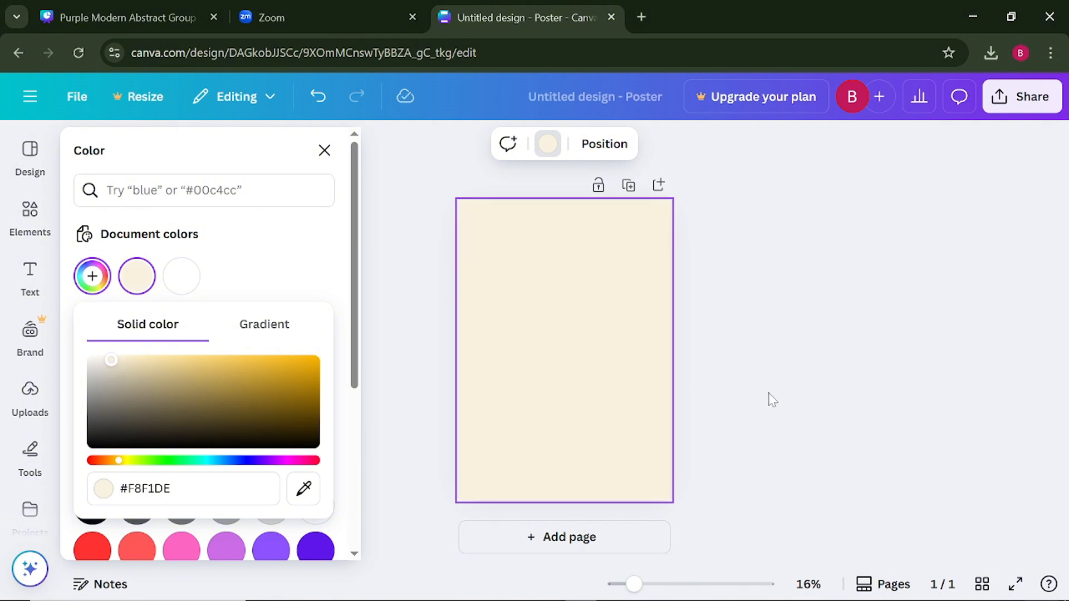
{"action": "key", "text": "Escape"}
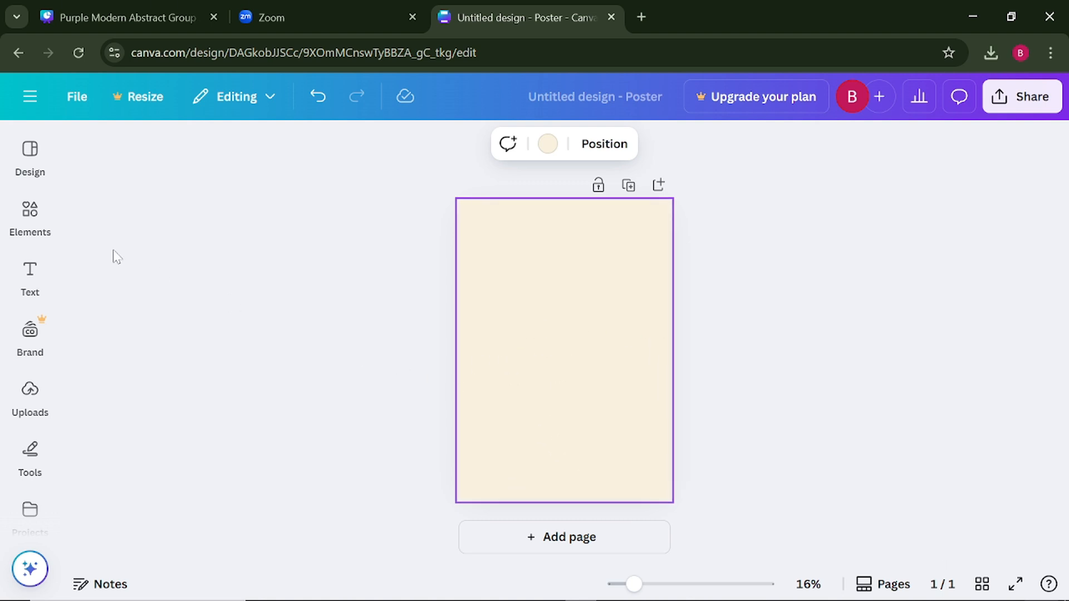
- Add a square shape and stretch it sideways into a band spanning the poster's full width
{"action": "left_click", "coordinate": [30, 214]}
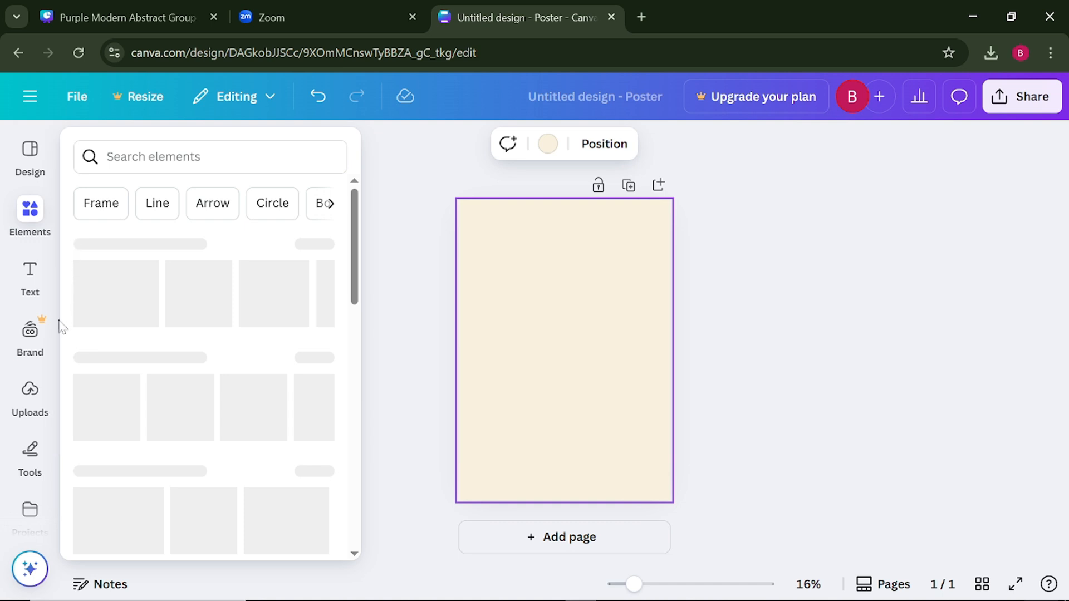
{"action": "left_click", "coordinate": [25, 461]}
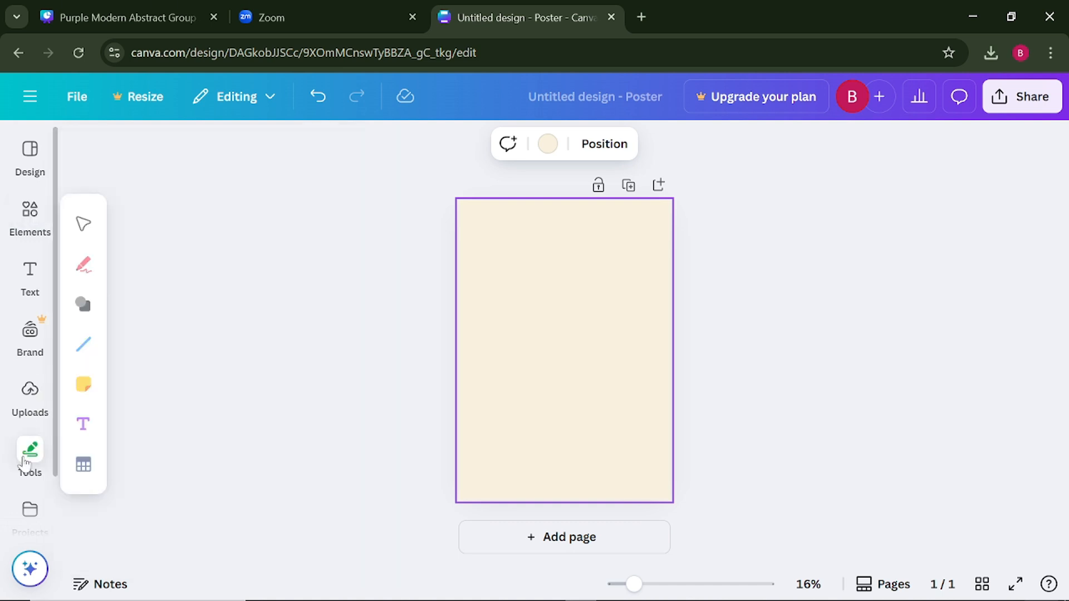
{"action": "left_click", "coordinate": [89, 310]}
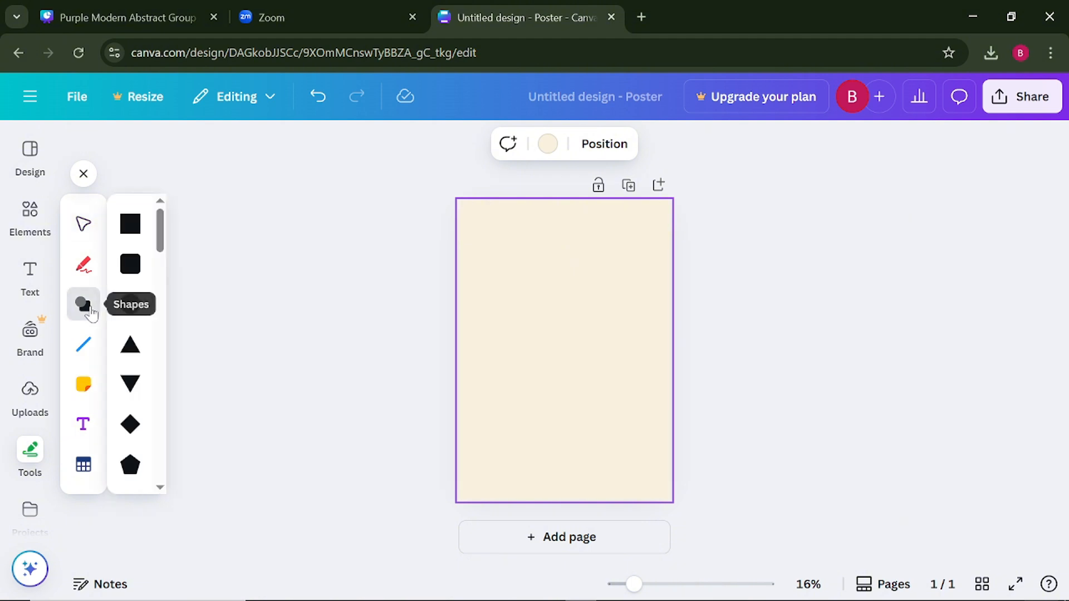
{"action": "left_click", "coordinate": [131, 229]}
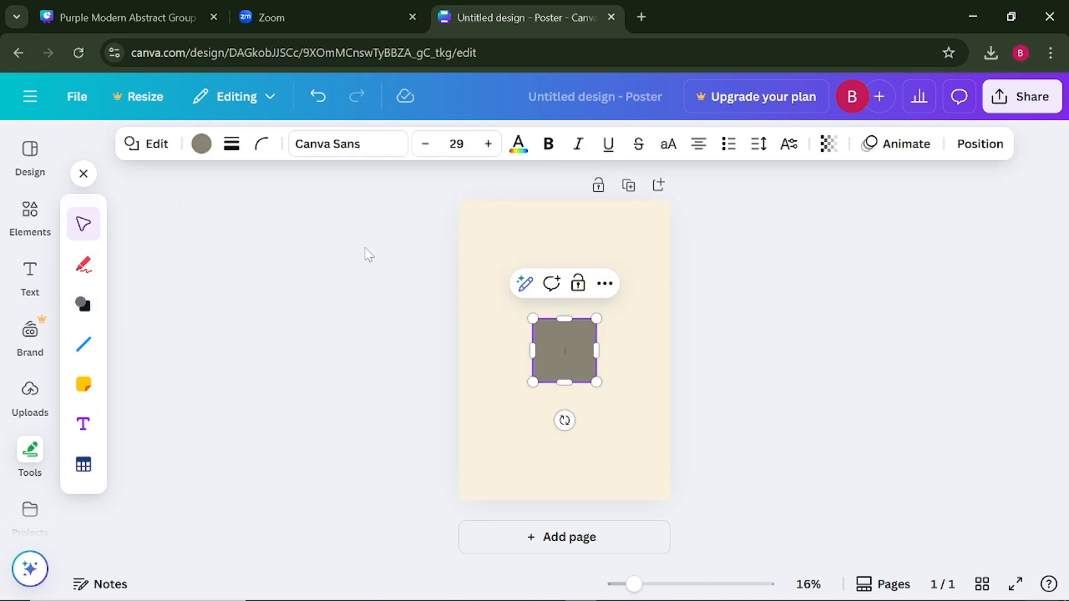
{"action": "left_click_drag", "start_coordinate": [532, 352], "coordinate": [457, 352]}
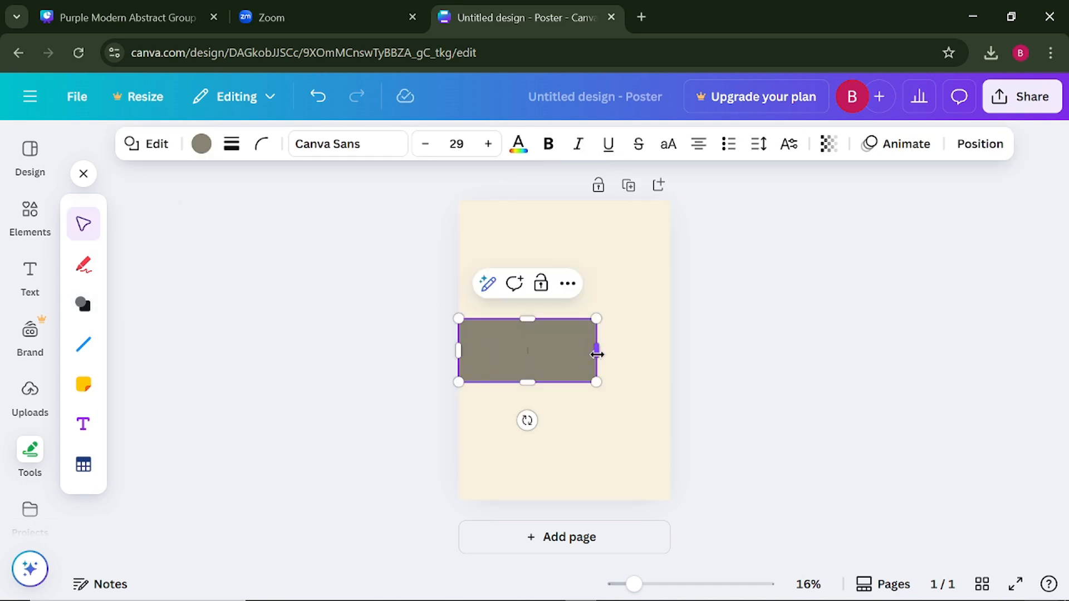
{"action": "left_click_drag", "start_coordinate": [596, 351], "coordinate": [692, 353]}
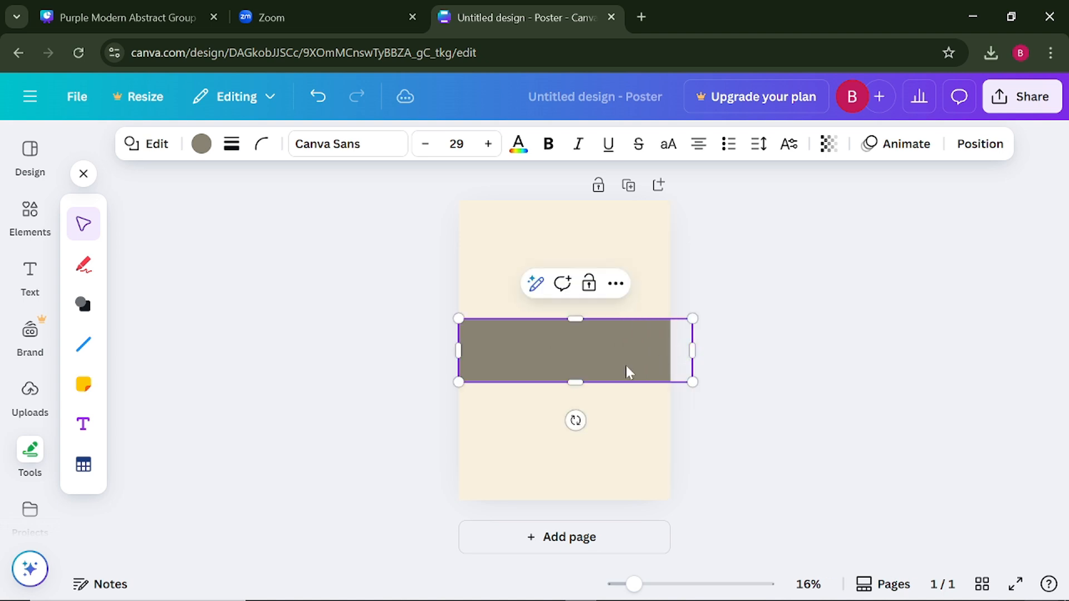
- Move the band to the upper part of the poster, slightly overhanging both side edges, and reduce its height a little
{"action": "left_click_drag", "start_coordinate": [627, 370], "coordinate": [616, 284]}
{"action": "left_click", "coordinate": [340, 310]}
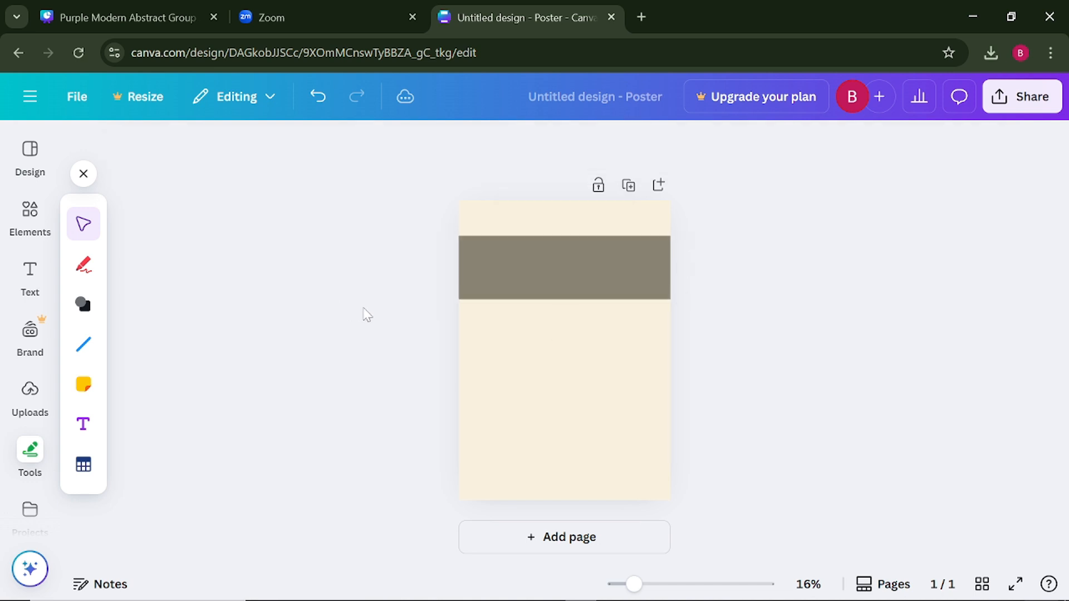
{"action": "left_click", "coordinate": [582, 326]}
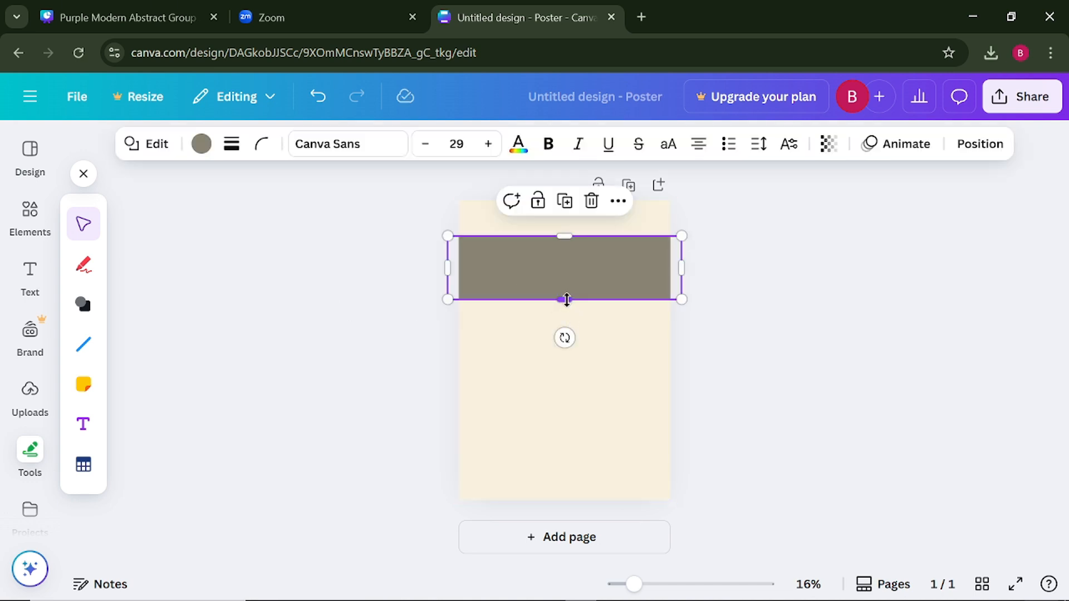
{"action": "left_click_drag", "start_coordinate": [564, 299], "coordinate": [564, 288]}
{"action": "left_click", "coordinate": [345, 323]}
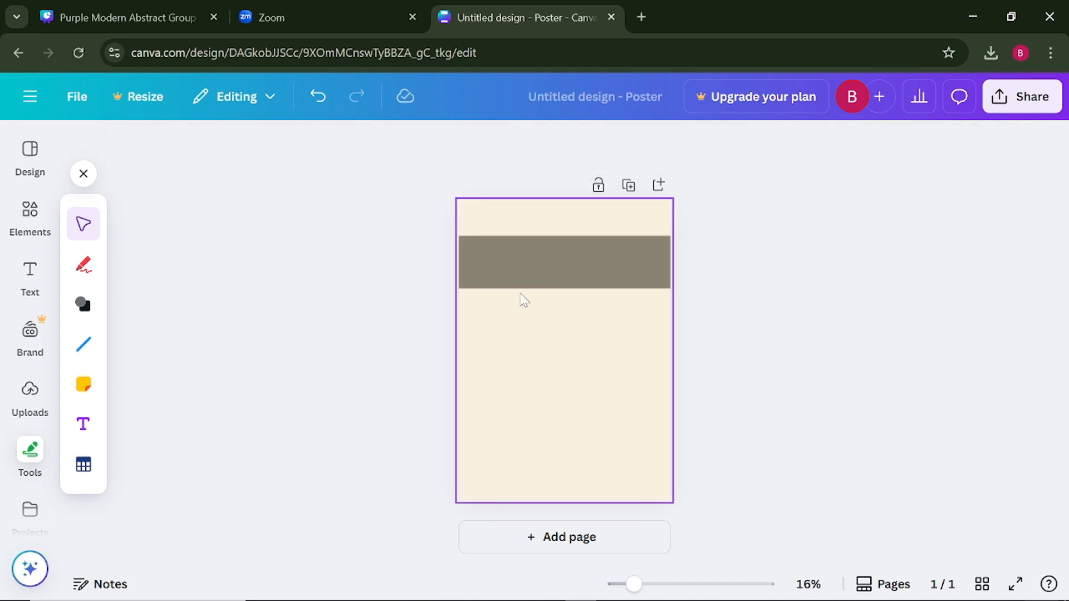
- Fill the band with the dark green from the default solid colors
{"action": "left_click", "coordinate": [537, 262]}
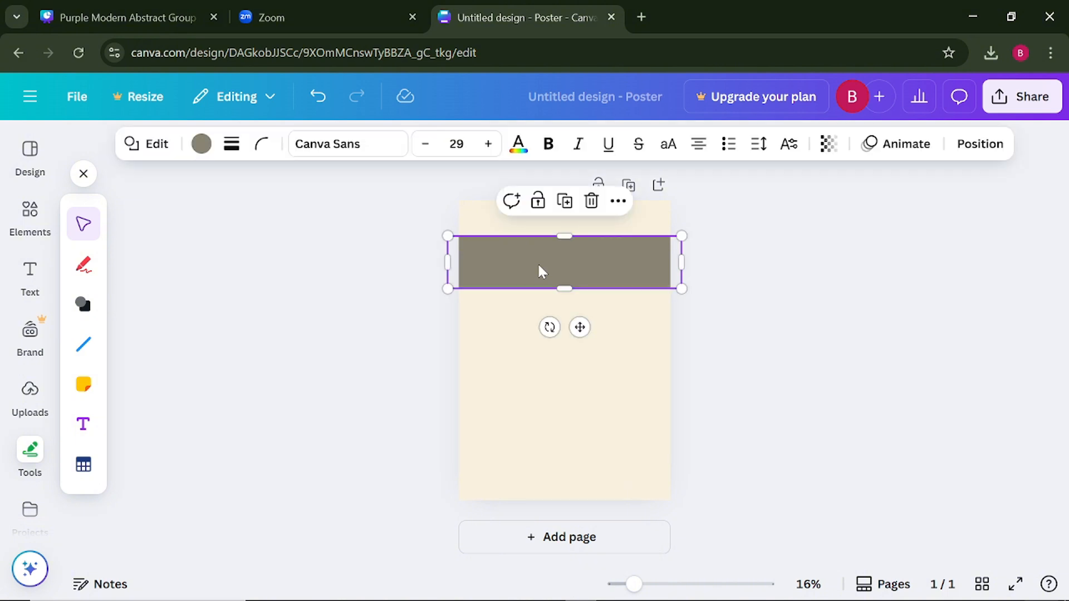
{"action": "left_click", "coordinate": [201, 146]}
{"action": "scroll", "coordinate": [183, 368], "scroll_direction": "down", "scroll_amount": 3}
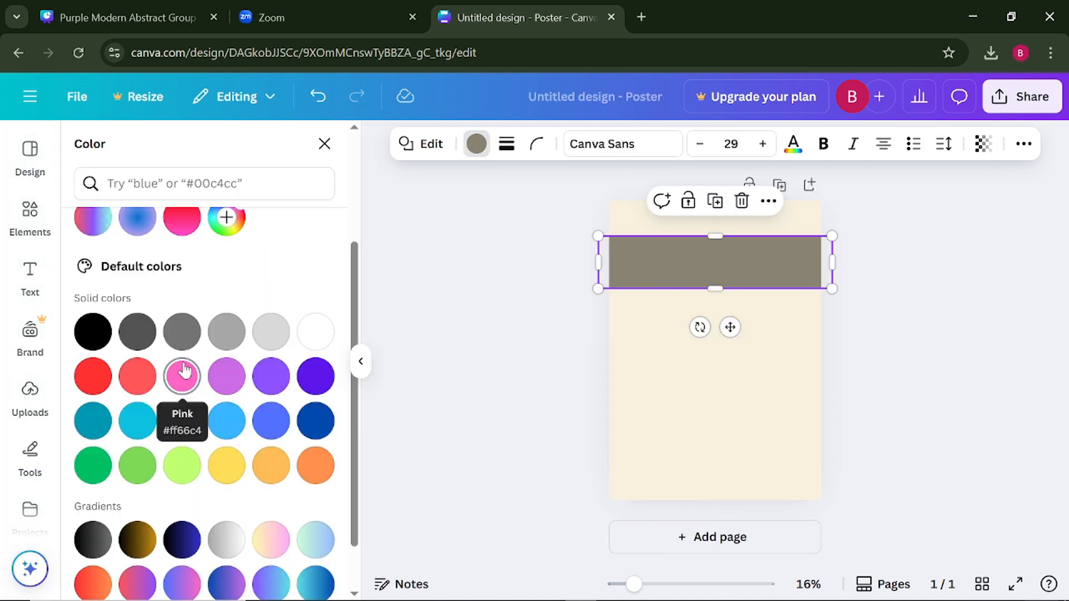
{"action": "left_click", "coordinate": [95, 464]}
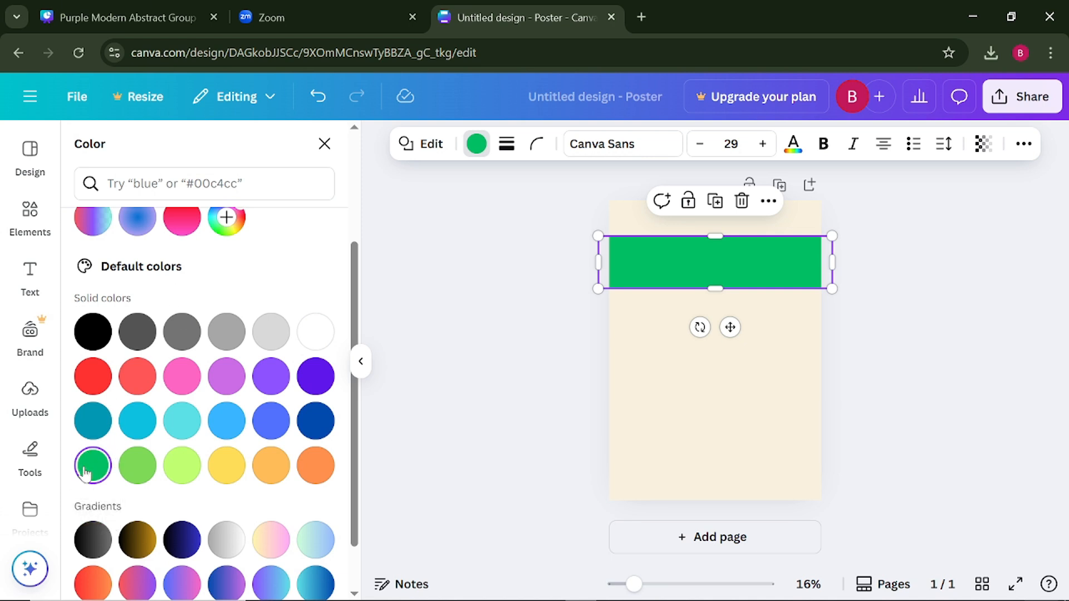
{"action": "left_click", "coordinate": [226, 218]}
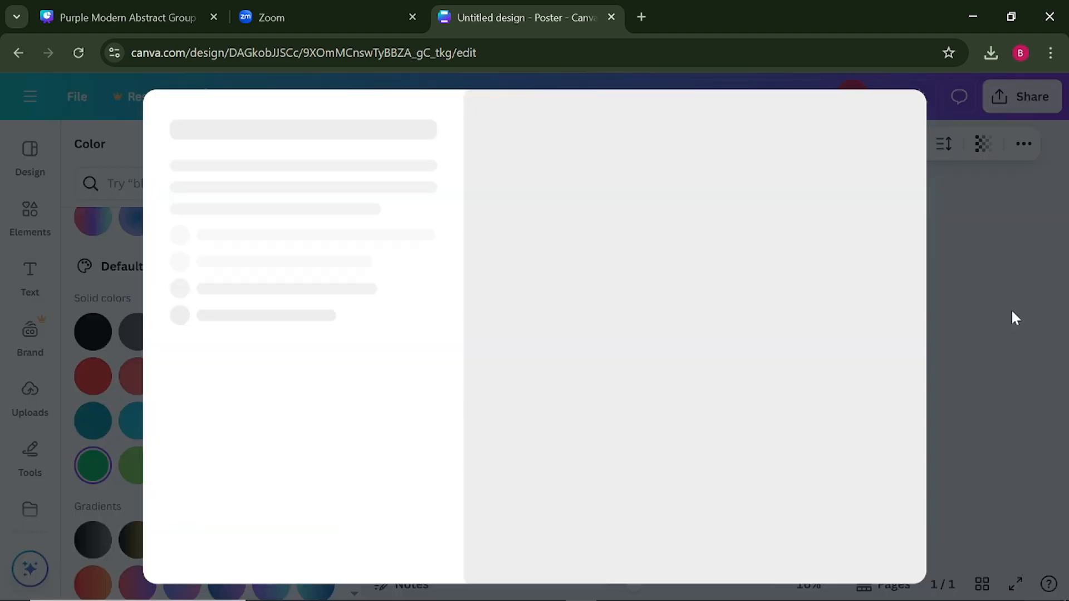
{"action": "left_click", "coordinate": [1014, 318]}
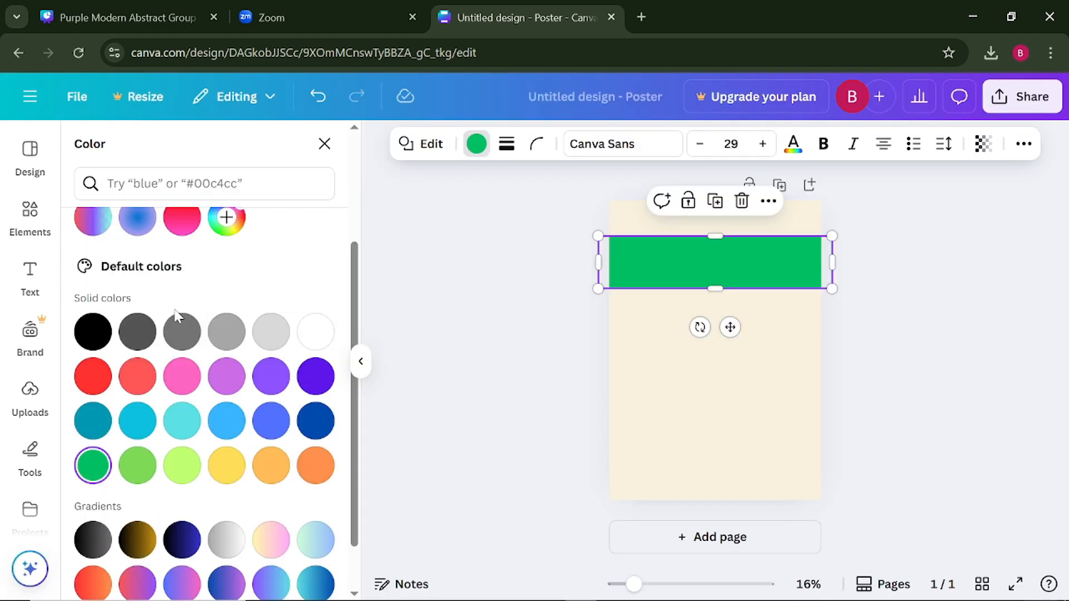
- Darken the band's green with a custom solid color, #07A257
{"action": "scroll", "coordinate": [178, 316], "scroll_direction": "up", "scroll_amount": 3}
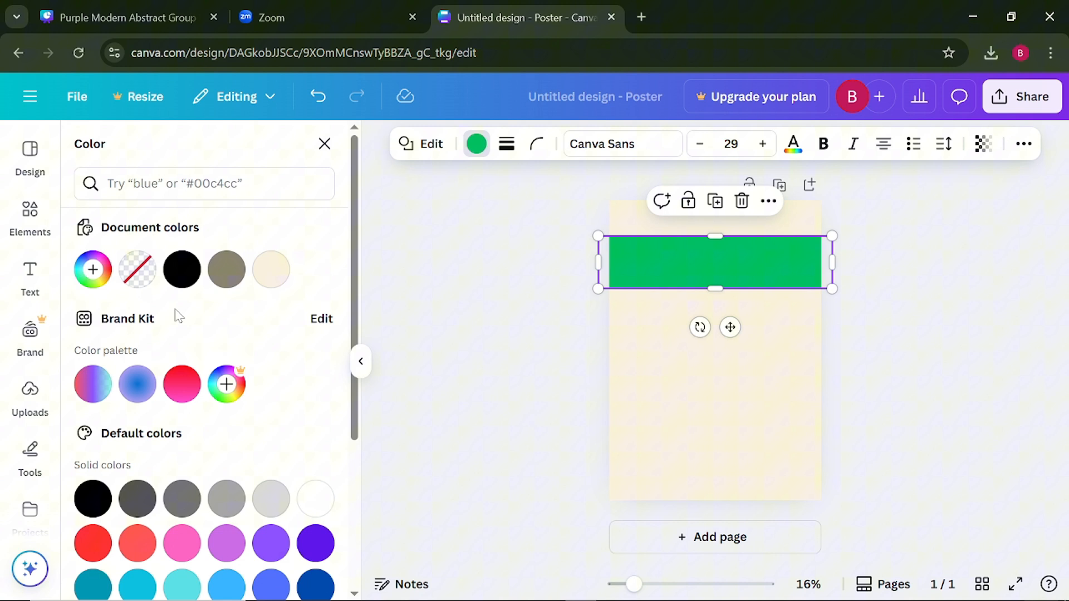
{"action": "left_click", "coordinate": [95, 271]}
{"action": "left_click_drag", "start_coordinate": [310, 370], "coordinate": [310, 383]}
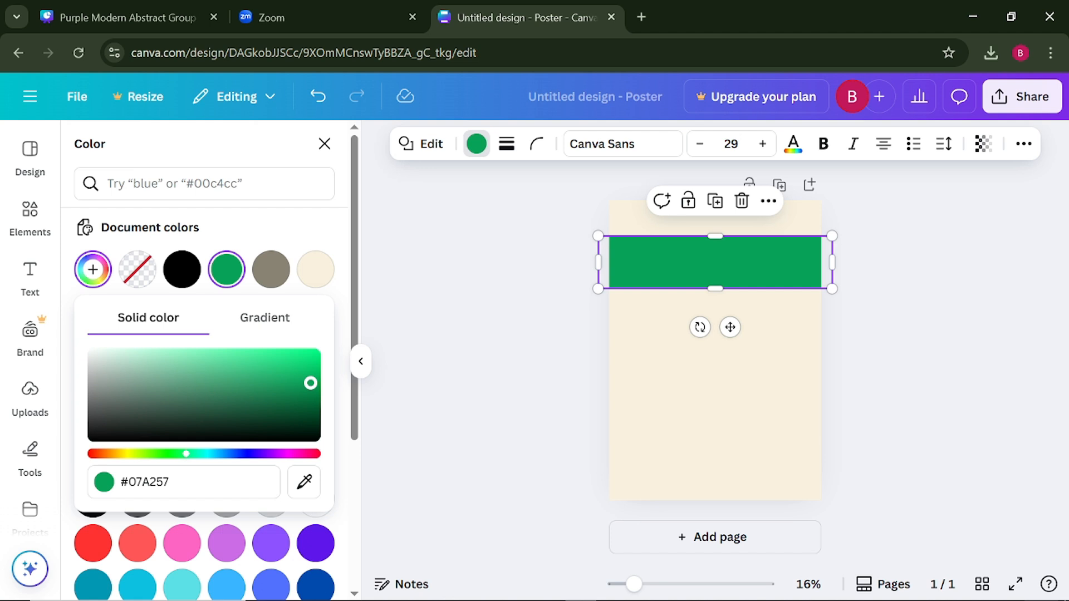
{"action": "left_click", "coordinate": [469, 349]}
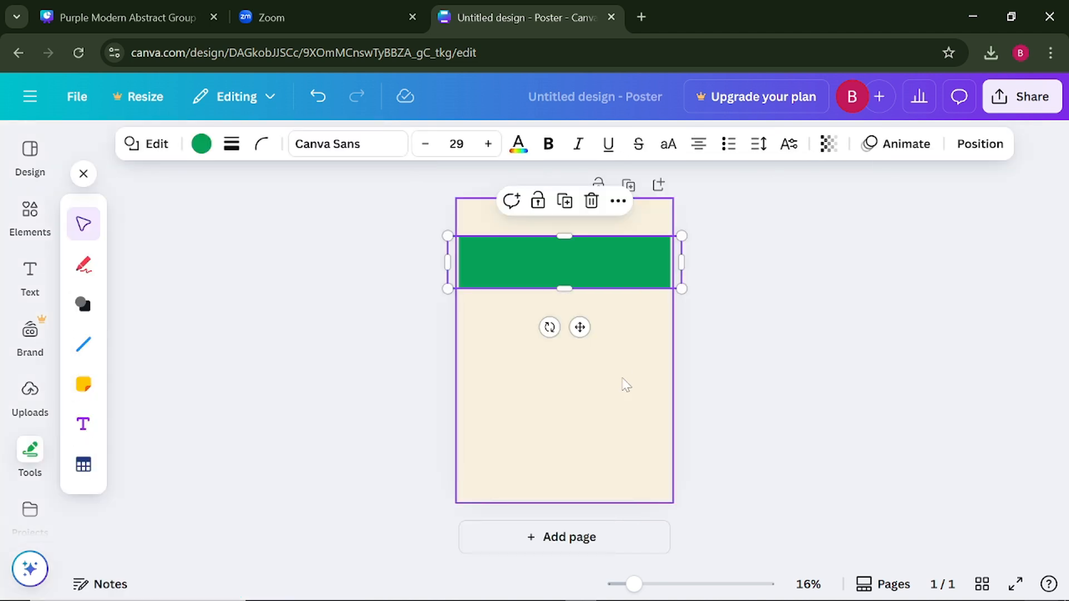
- Lighten the page background to a paler, less saturated off-white of the same cream hue
{"action": "left_click", "coordinate": [575, 406]}
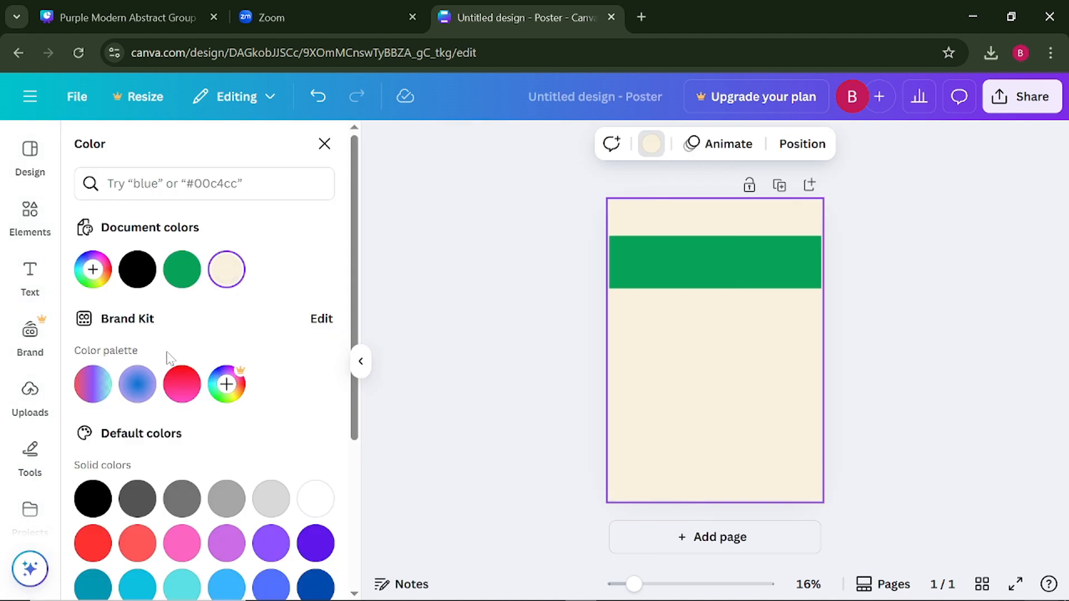
{"action": "left_click", "coordinate": [226, 270]}
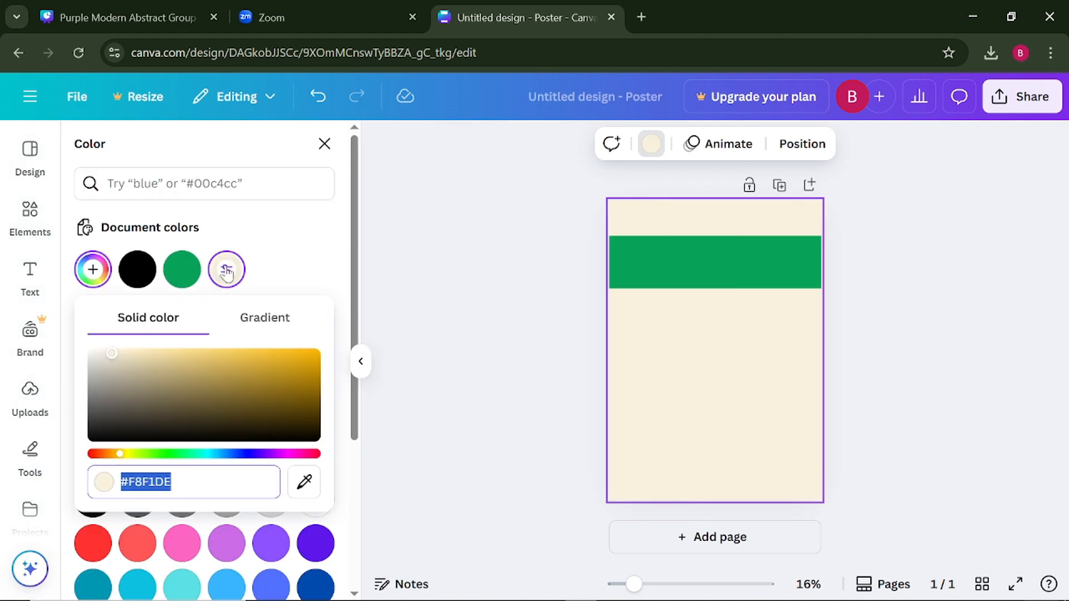
{"action": "left_click_drag", "start_coordinate": [112, 357], "coordinate": [101, 353]}
{"action": "left_click", "coordinate": [502, 310]}
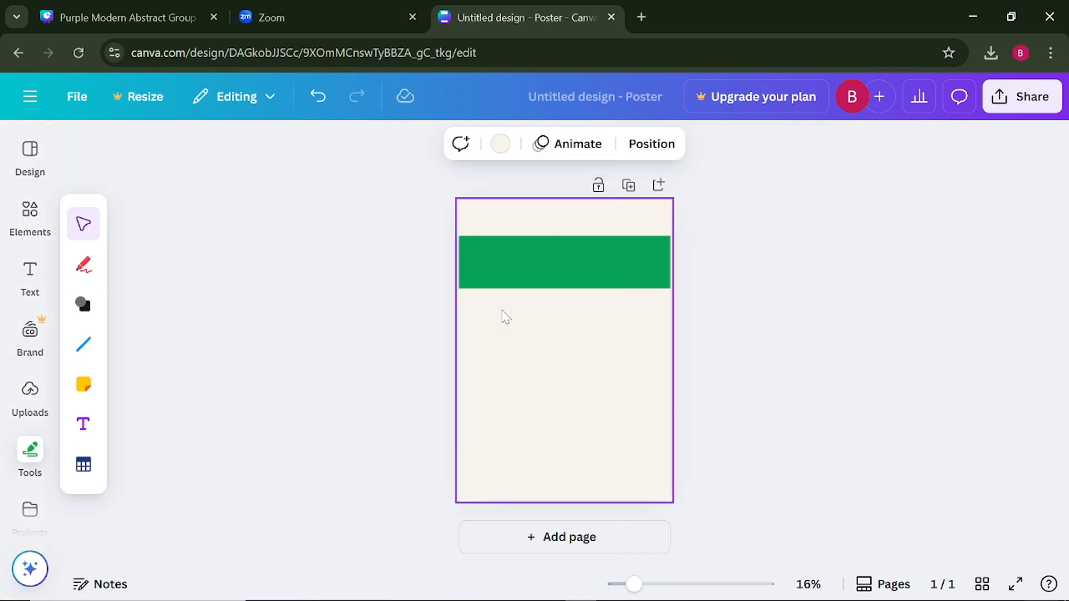
- Add a circle with the band's green fill and place it centered in the lower half of the poster
{"action": "left_click", "coordinate": [563, 272]}
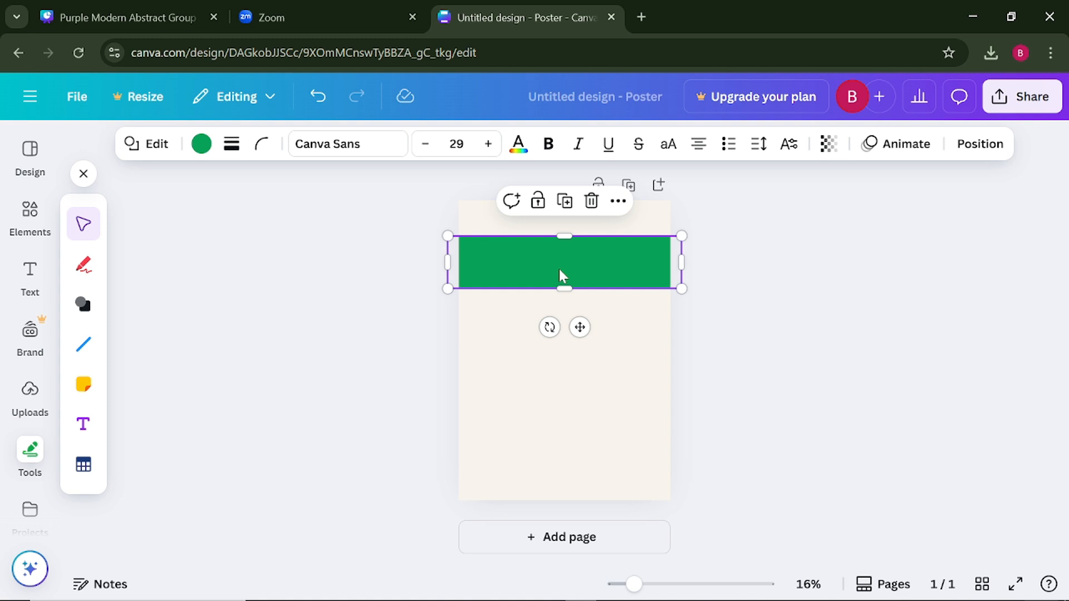
{"action": "left_click", "coordinate": [89, 313]}
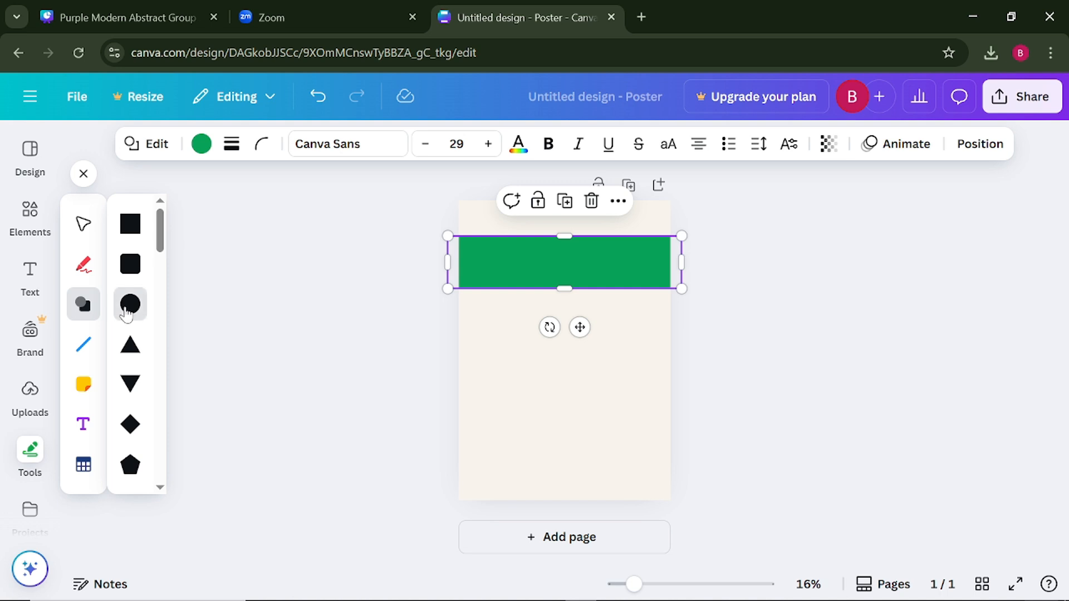
{"action": "left_click", "coordinate": [129, 304]}
{"action": "left_click_drag", "start_coordinate": [559, 352], "coordinate": [561, 386]}
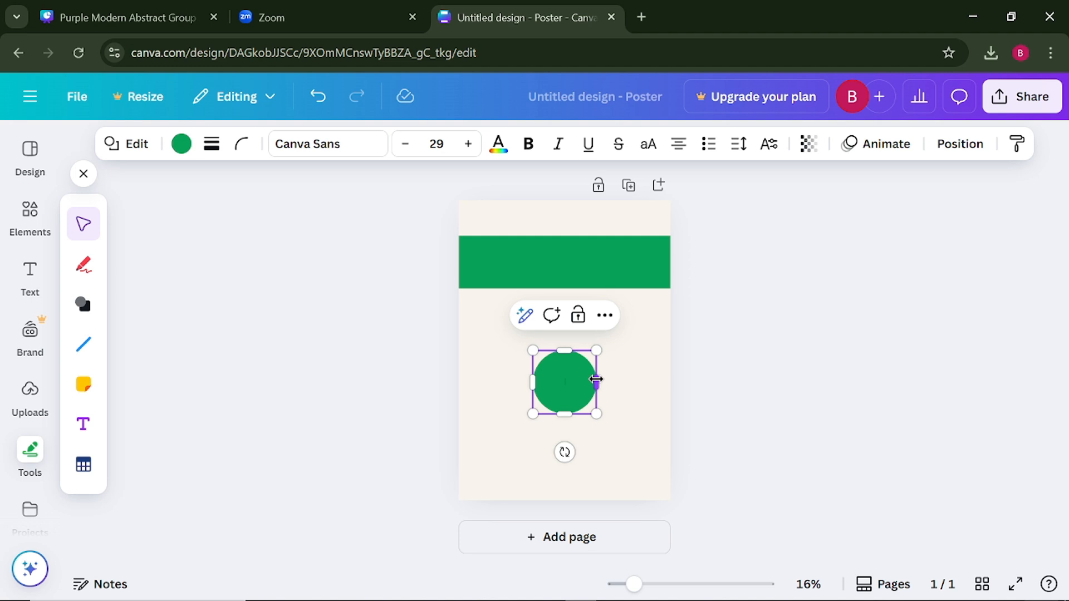
- Stretch the circle into an ellipse wider than the page and lower it so it forms a green hill along the poster's bottom edge
{"action": "left_click_drag", "start_coordinate": [596, 379], "coordinate": [676, 388]}
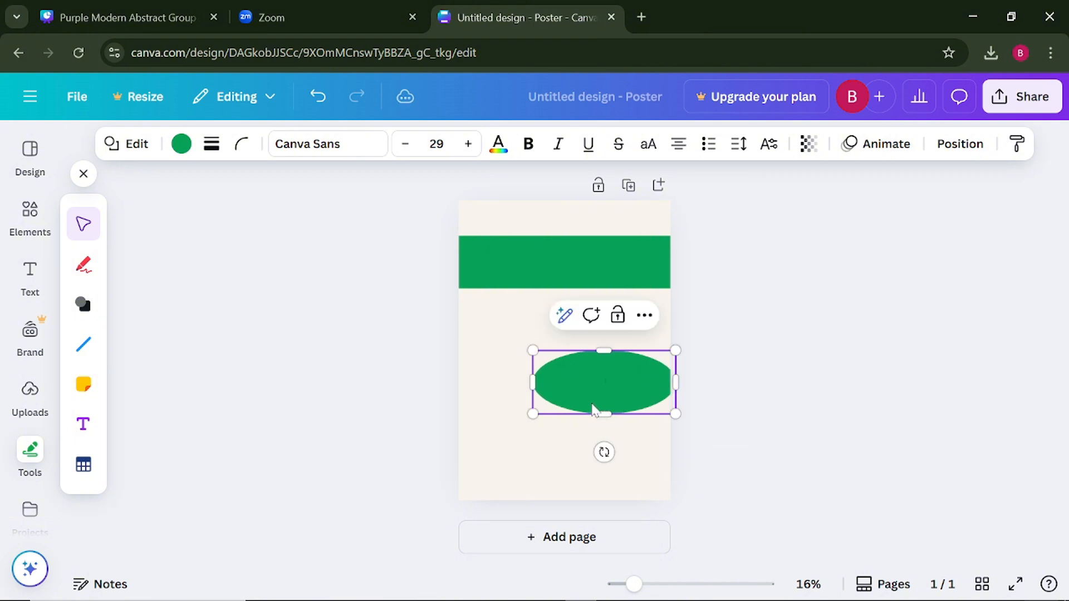
{"action": "left_click_drag", "start_coordinate": [534, 415], "coordinate": [435, 502]}
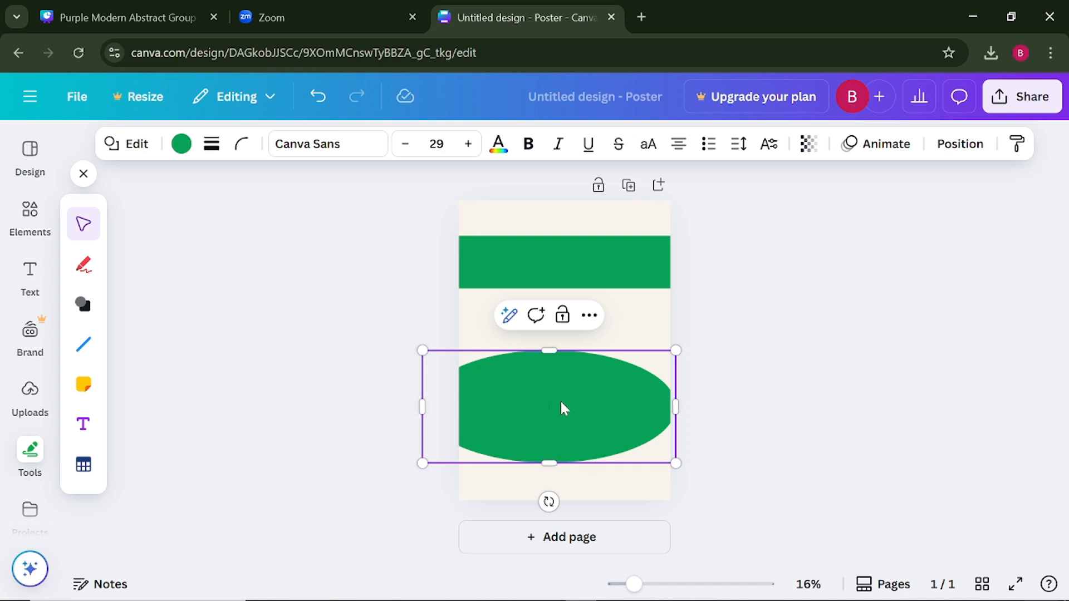
{"action": "left_click_drag", "start_coordinate": [566, 413], "coordinate": [576, 474]}
{"action": "left_click", "coordinate": [760, 405]}
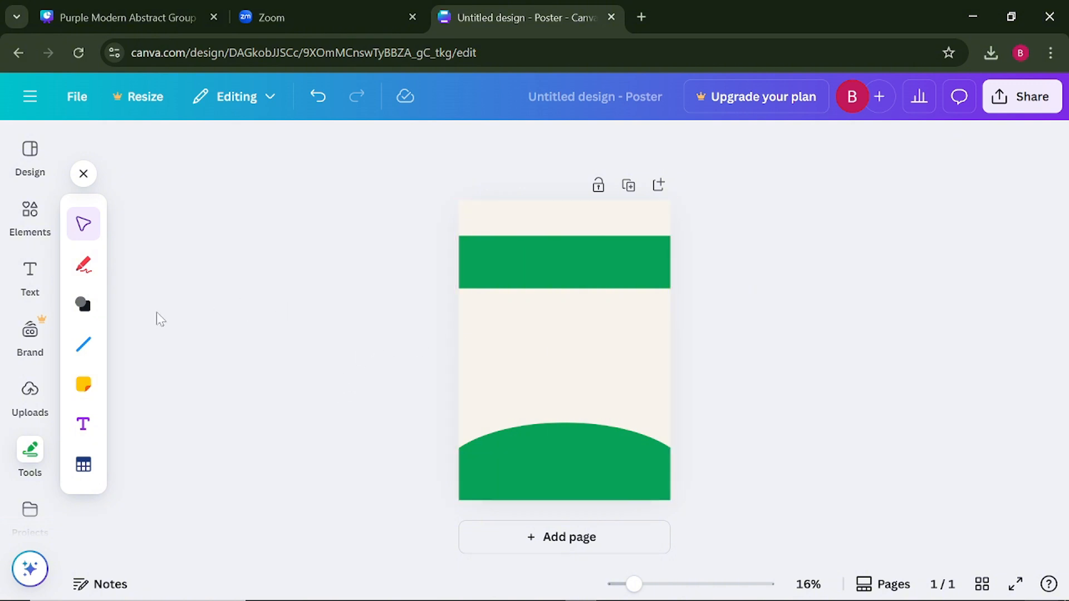
- Search the elements library for "cute playful children in soccer costumes"
{"action": "left_click", "coordinate": [30, 223]}
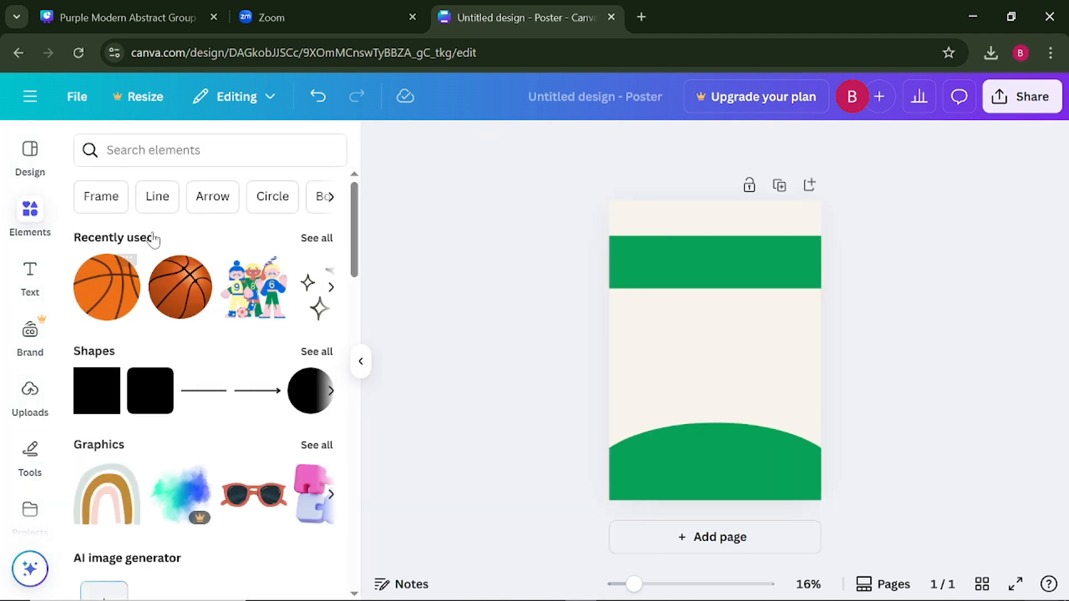
{"action": "left_click", "coordinate": [210, 151]}
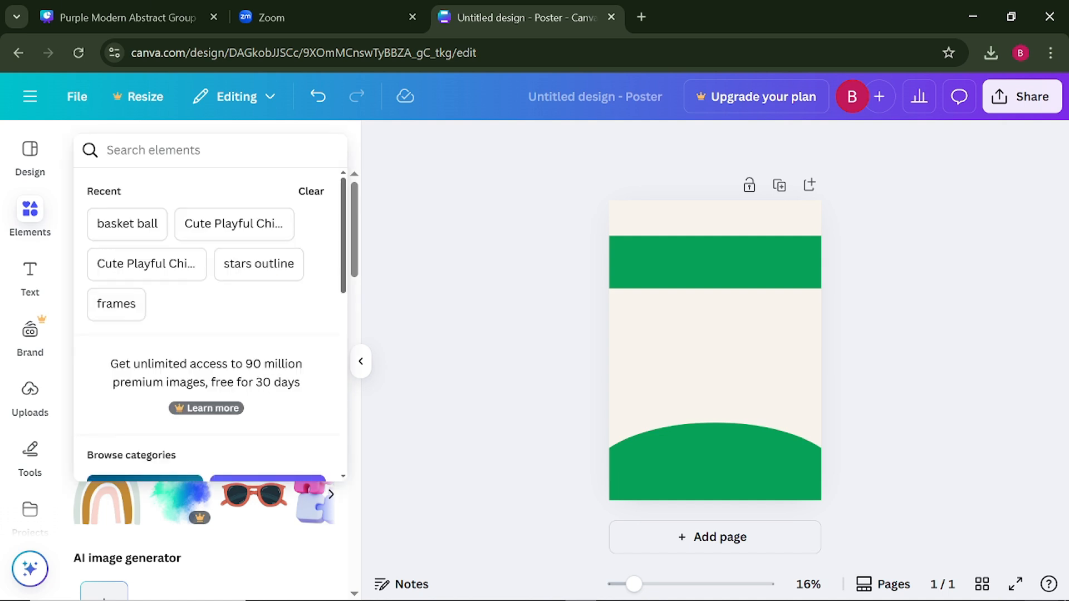
{"action": "type", "text": "cute"}
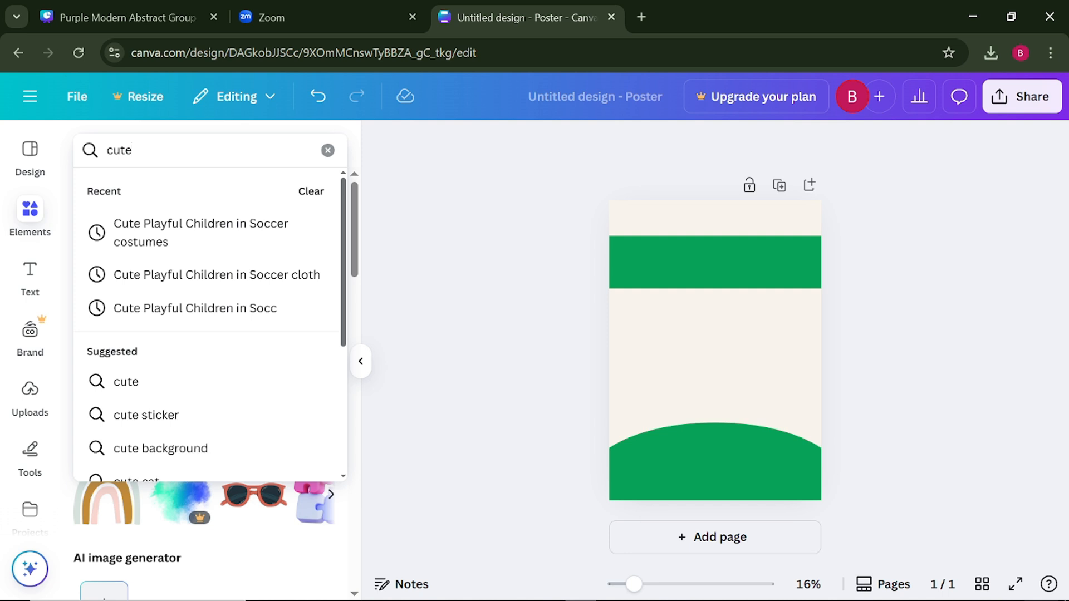
{"action": "type", "text": " play"}
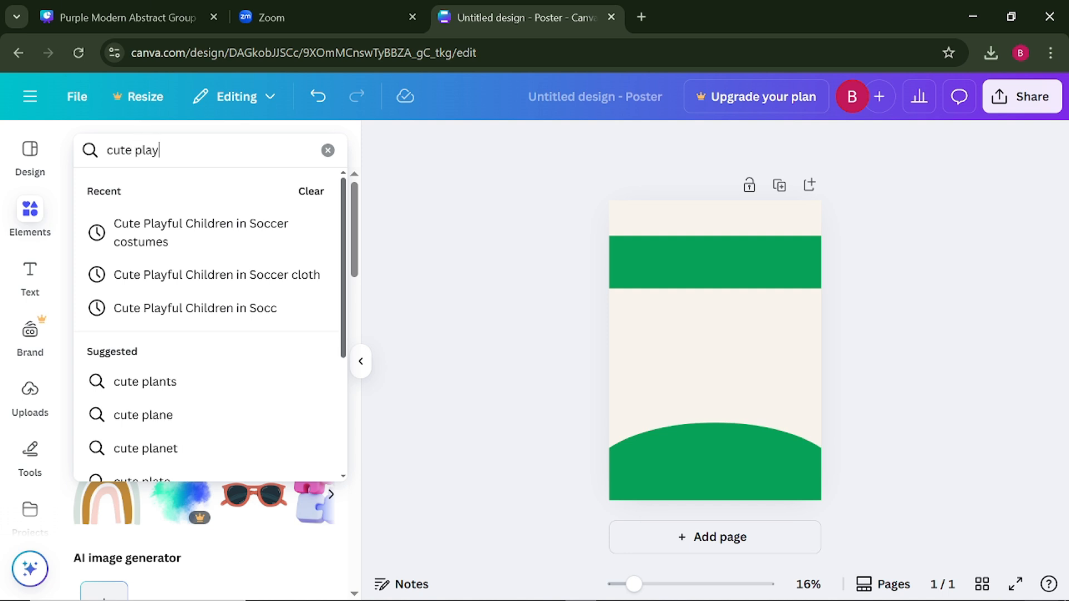
{"action": "type", "text": "ful "}
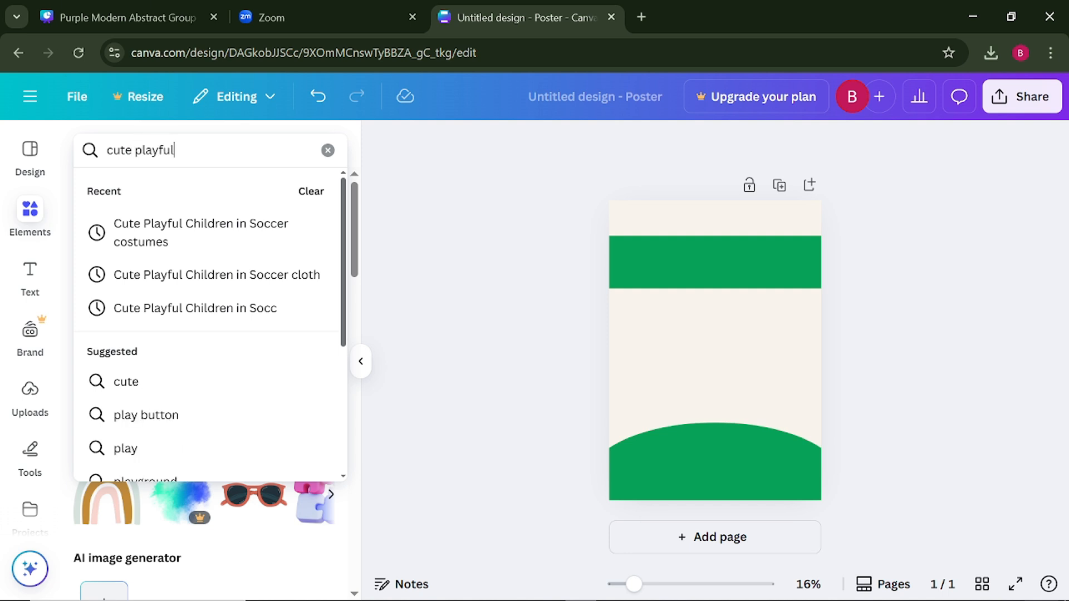
{"action": "type", "text": "chi"}
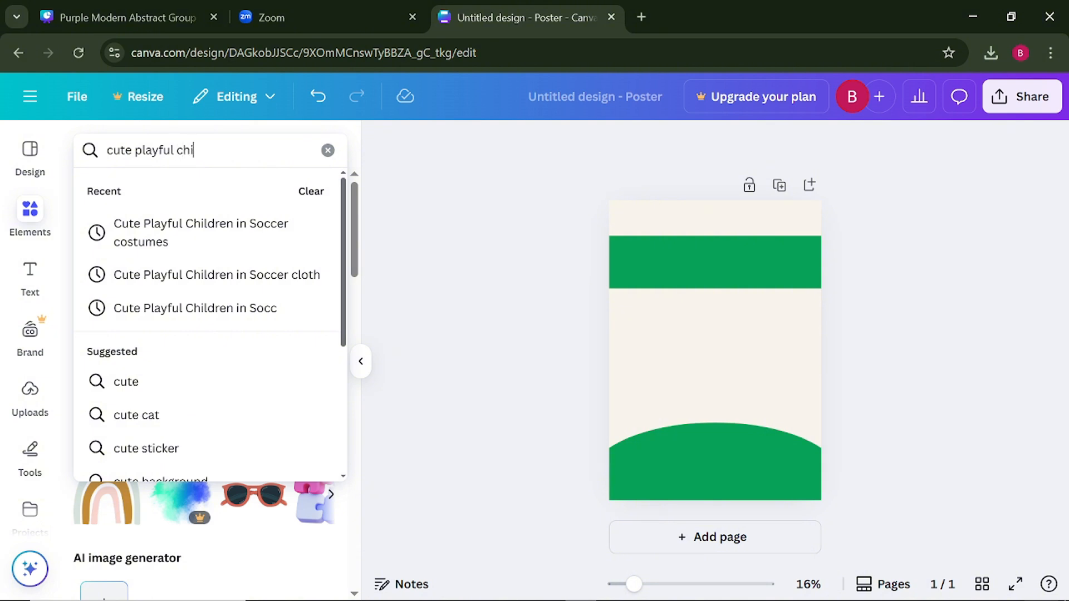
{"action": "type", "text": "ldre"}
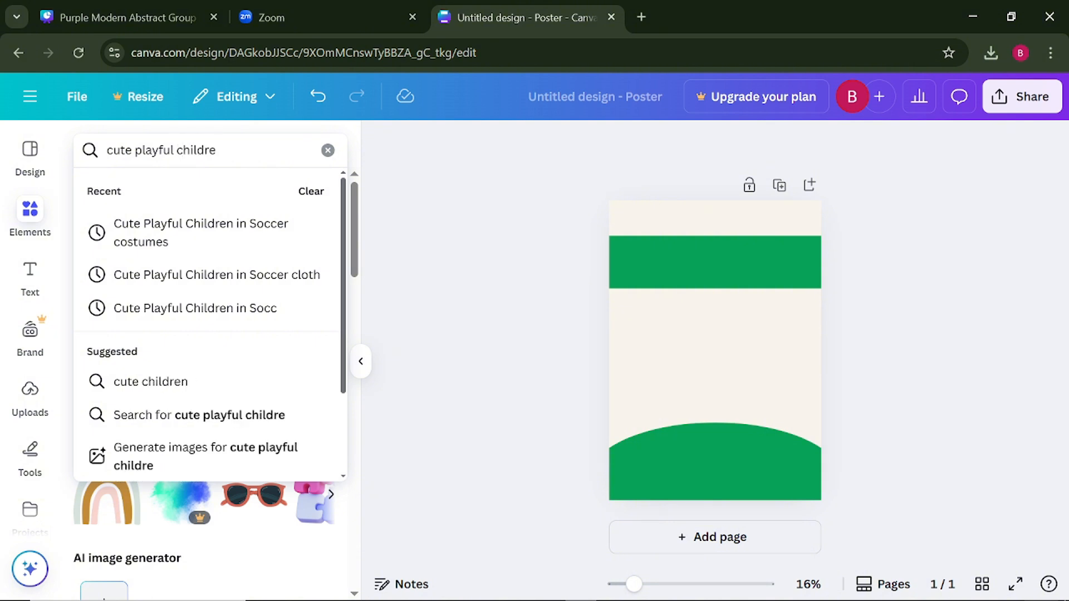
{"action": "type", "text": "n in "}
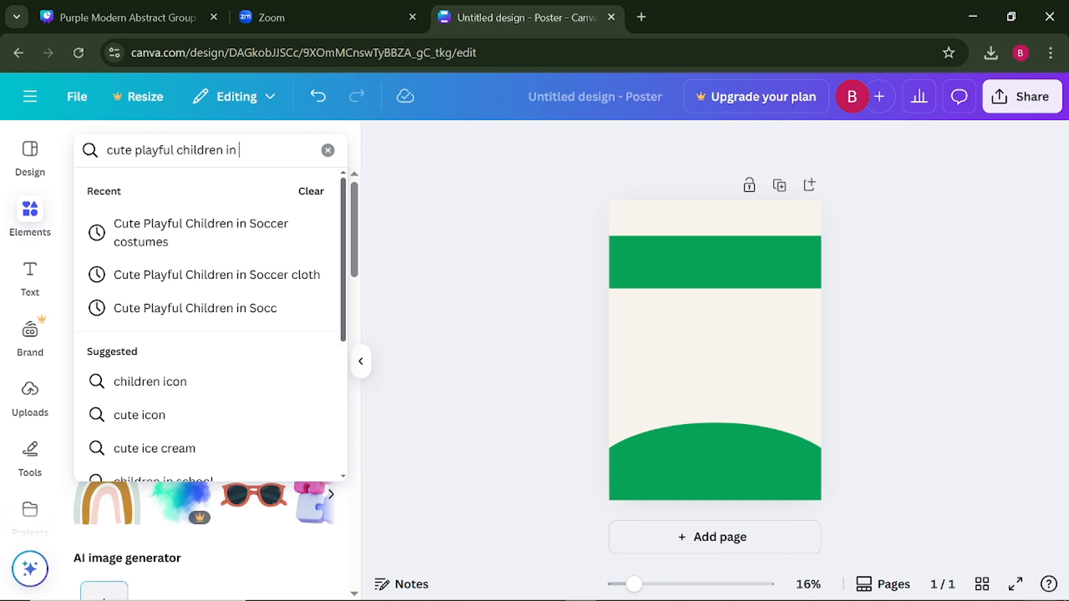
{"action": "type", "text": "so"}
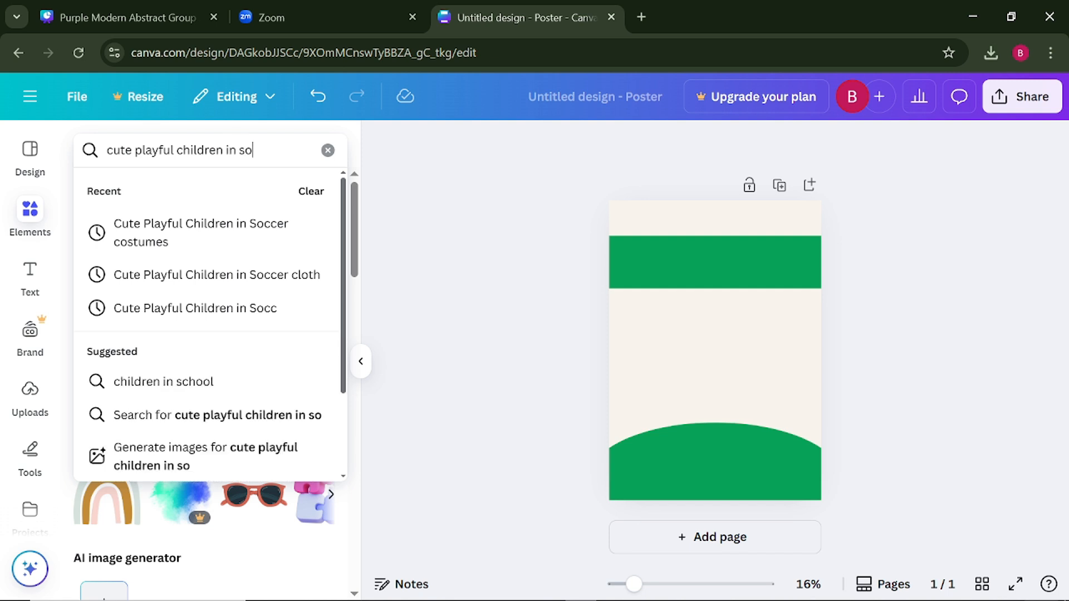
{"action": "type", "text": "ccer"}
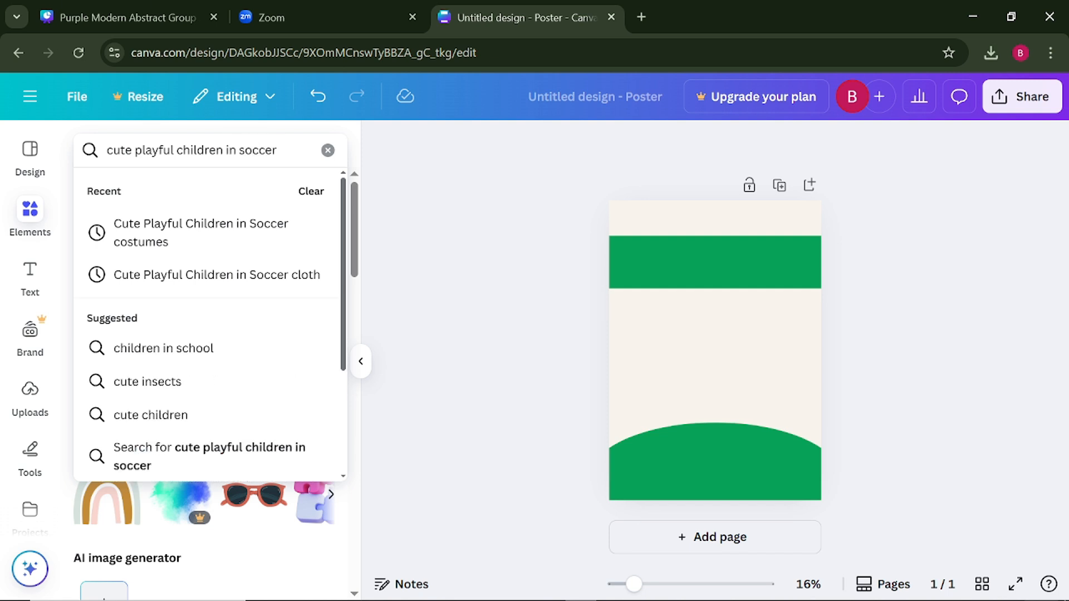
{"action": "type", "text": " cost"}
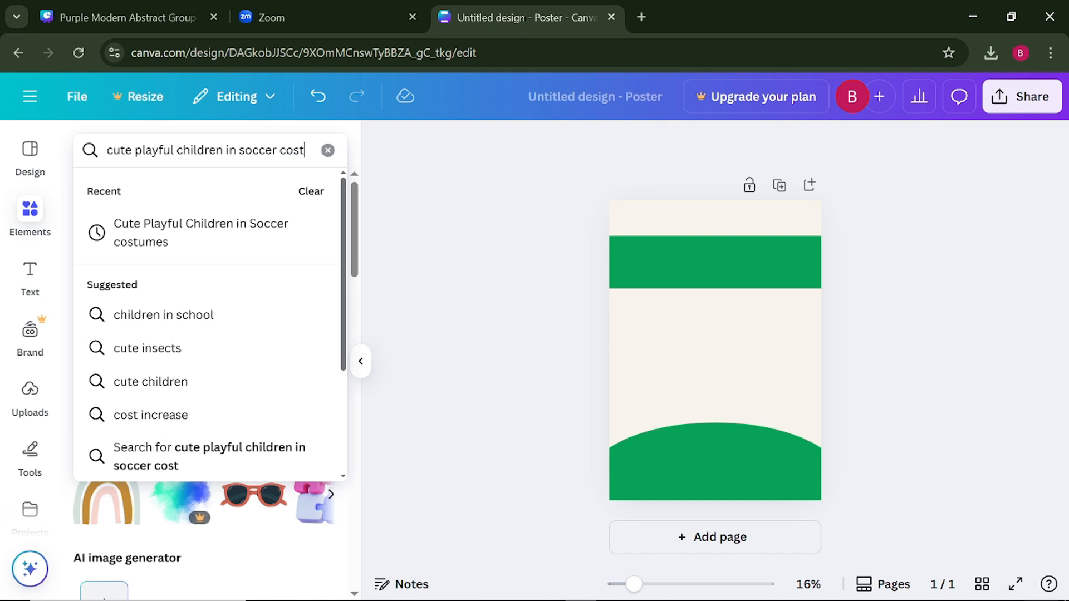
{"action": "type", "text": "u"}
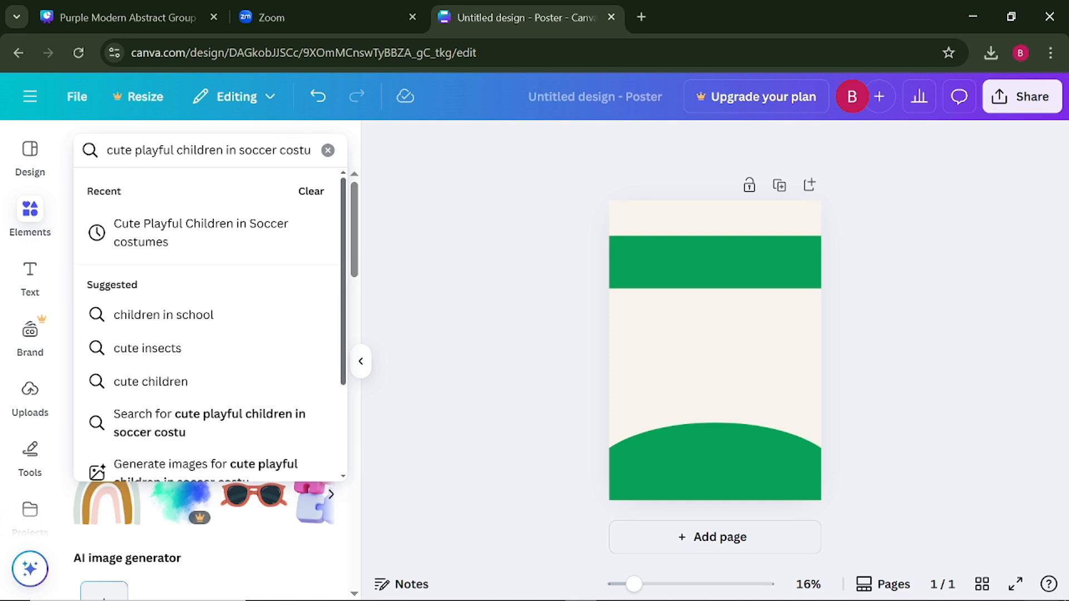
{"action": "type", "text": "me"}
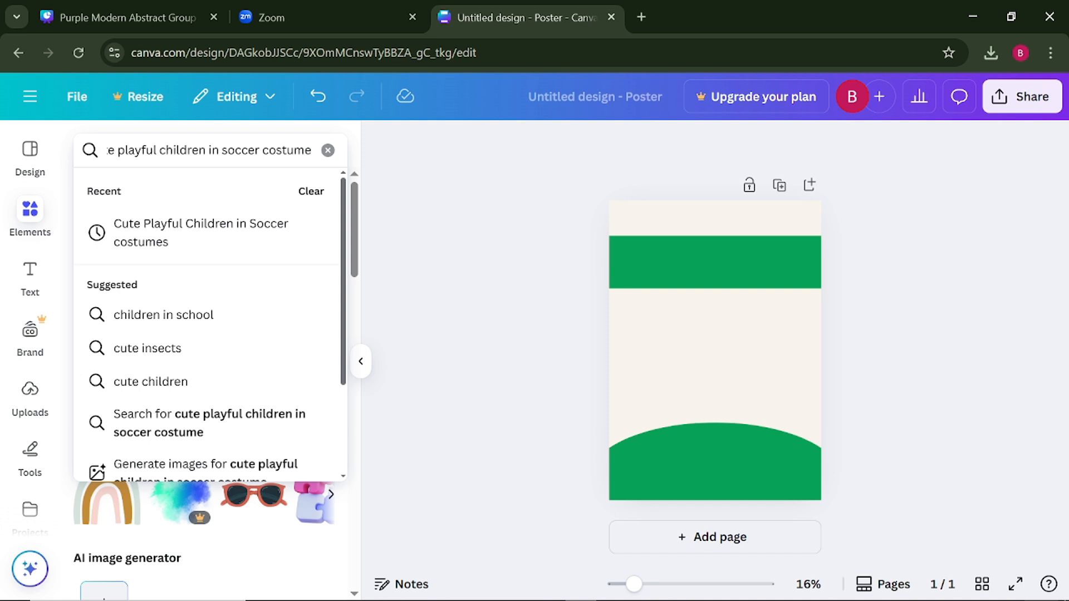
{"action": "type", "text": "s"}
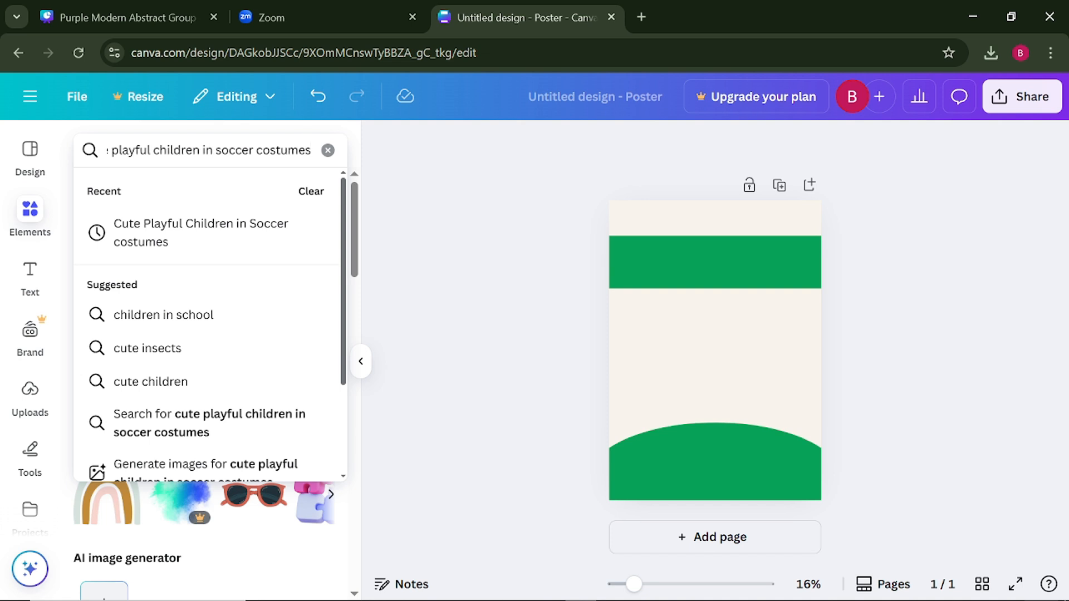
{"action": "key", "text": "Return"}
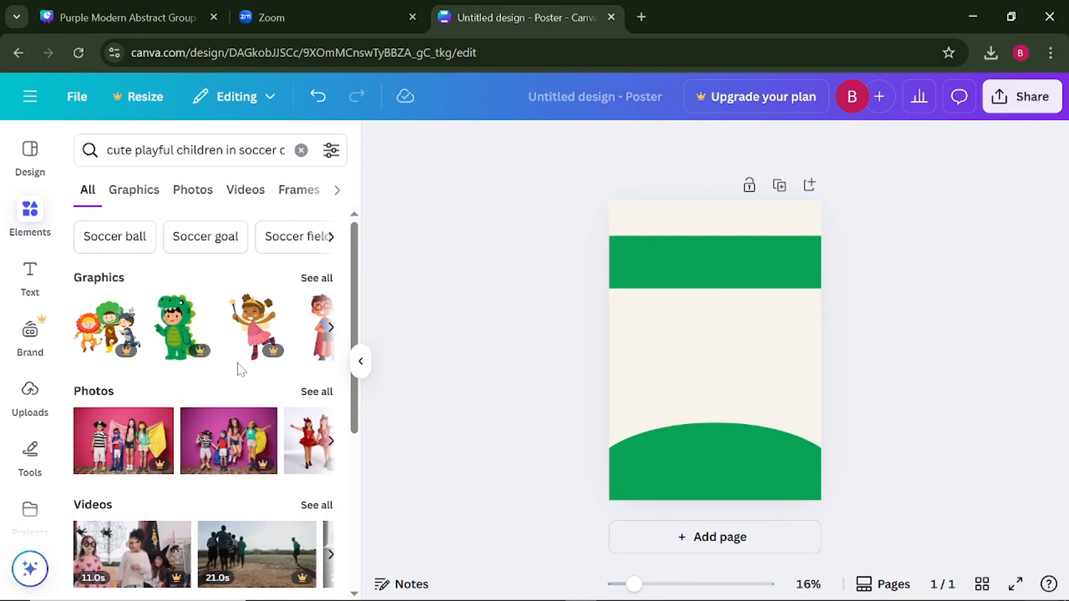
- Add the graphic of three children in numbered soccer jerseys and place it on the left part of the green hill
{"action": "left_click", "coordinate": [332, 330]}
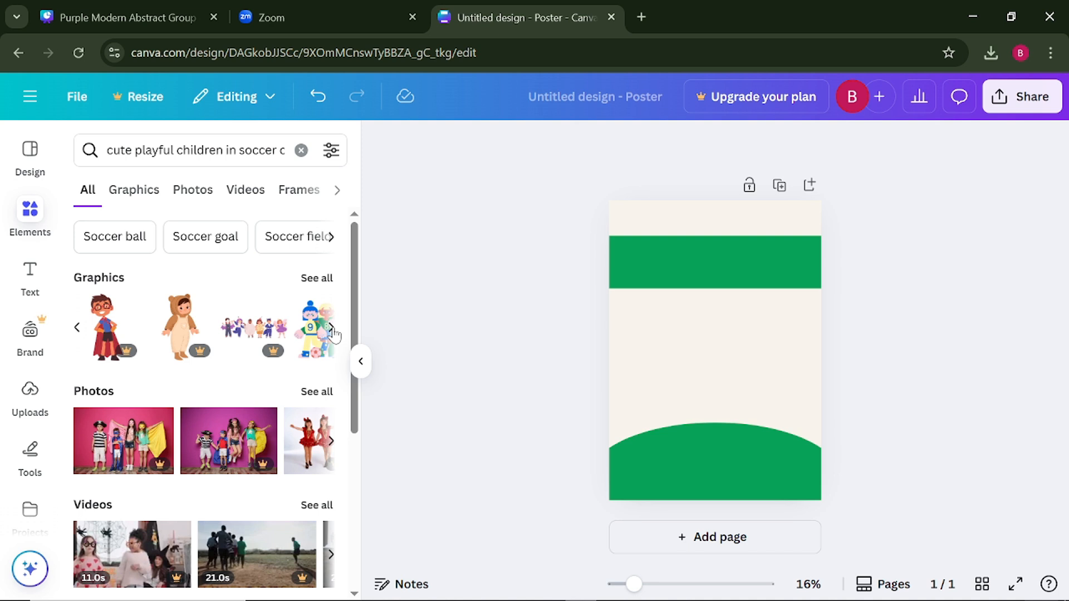
{"action": "left_click", "coordinate": [332, 329]}
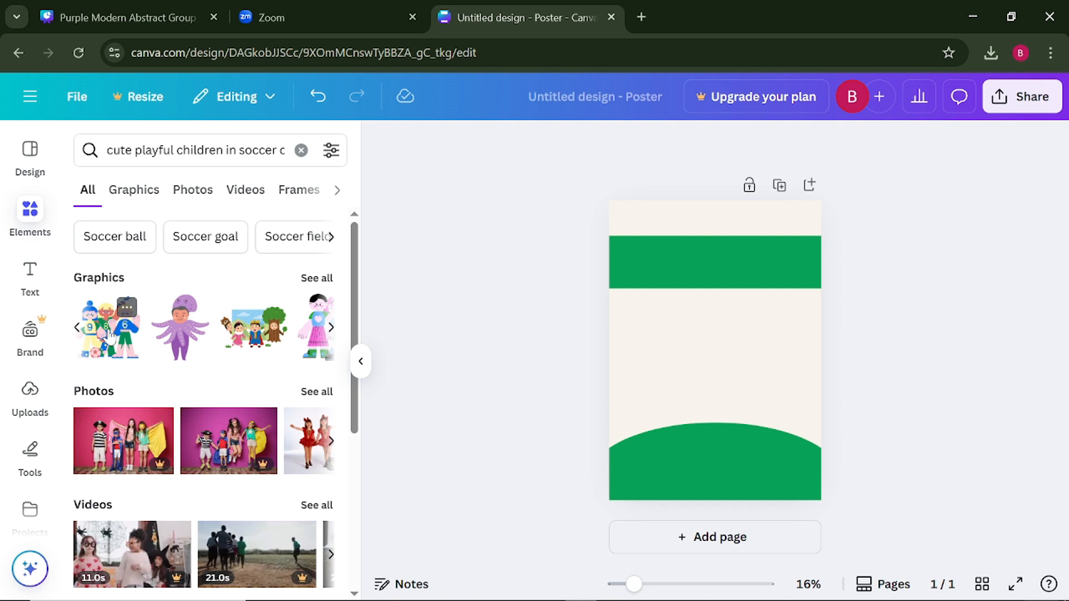
{"action": "left_click", "coordinate": [77, 327]}
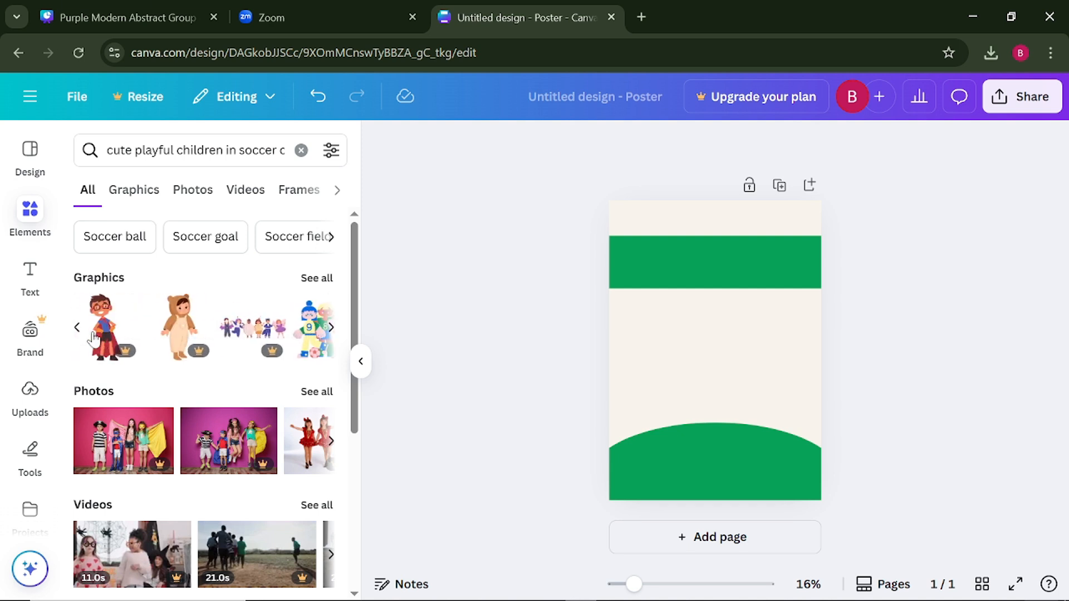
{"action": "left_click", "coordinate": [331, 327]}
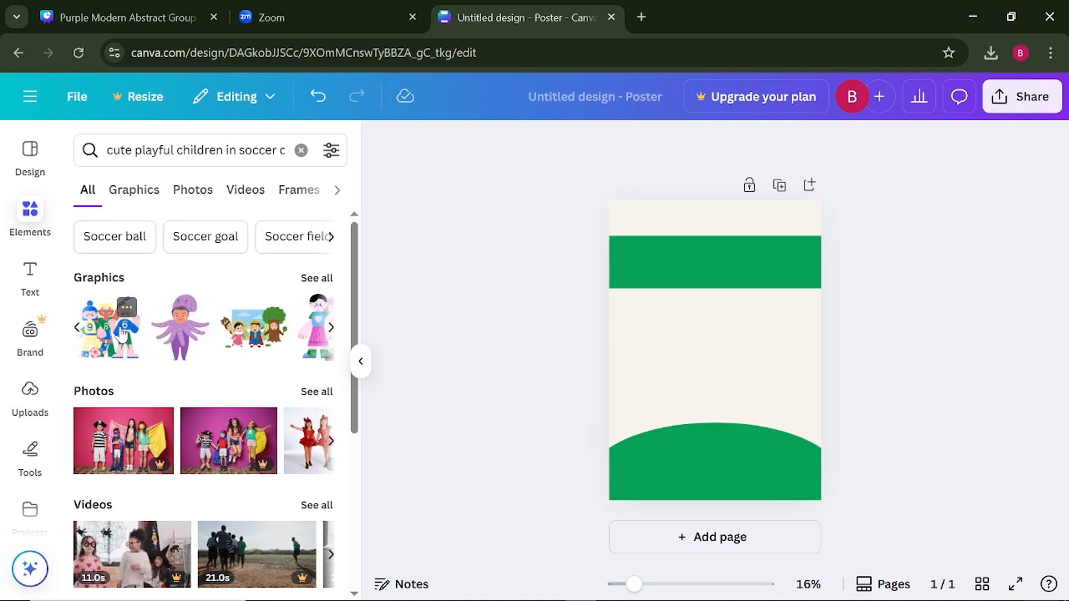
{"action": "left_click", "coordinate": [122, 335]}
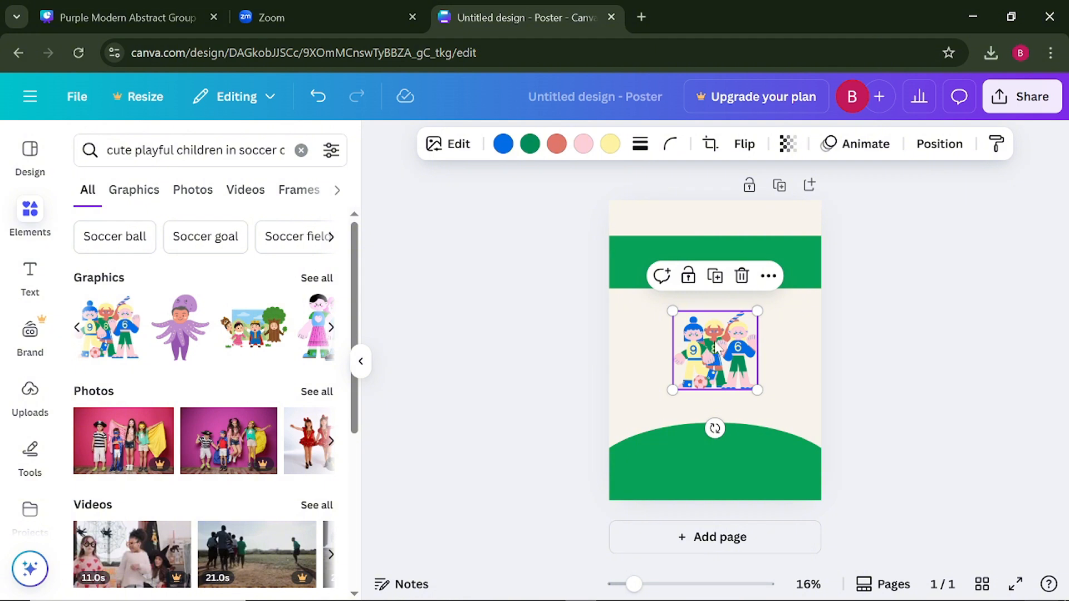
{"action": "left_click_drag", "start_coordinate": [714, 342], "coordinate": [682, 414]}
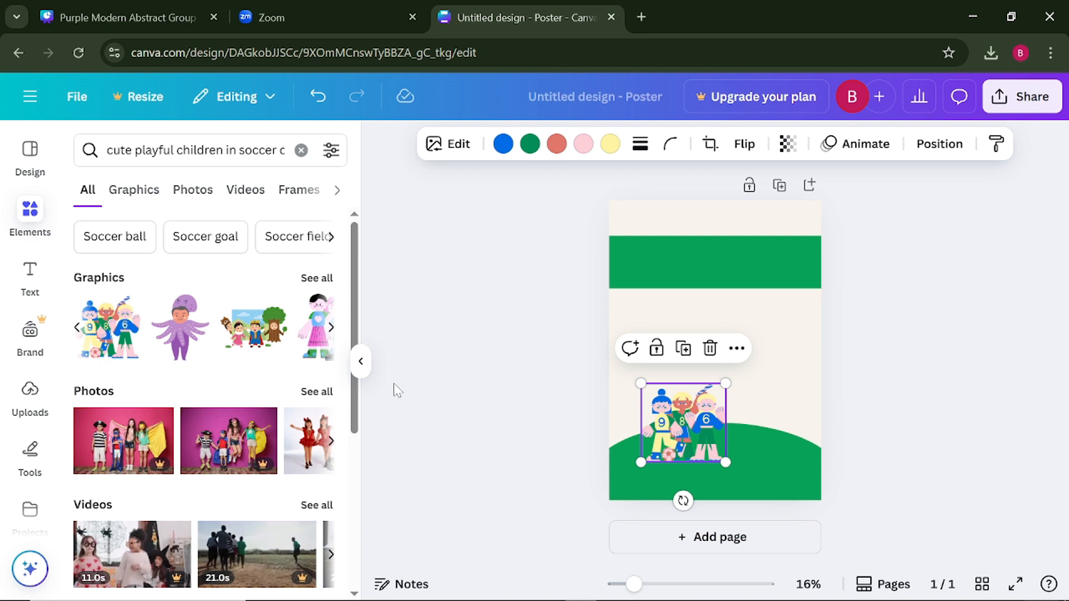
{"action": "left_click", "coordinate": [573, 422]}
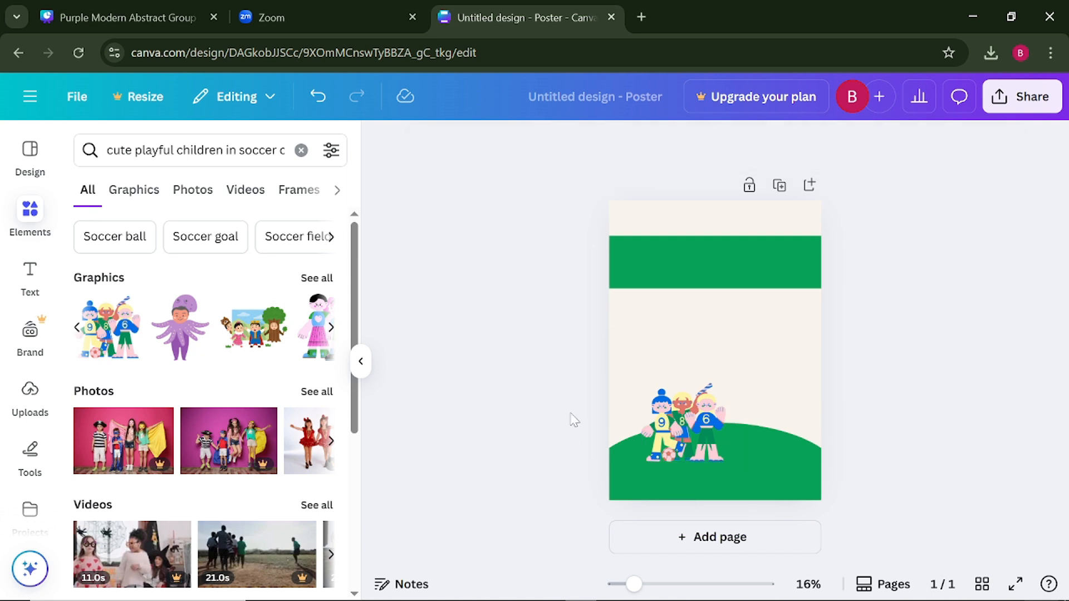
- Enlarge the soccer children graphic by about a third and shift it slightly right so the children stand on the hill
{"action": "left_click", "coordinate": [664, 424]}
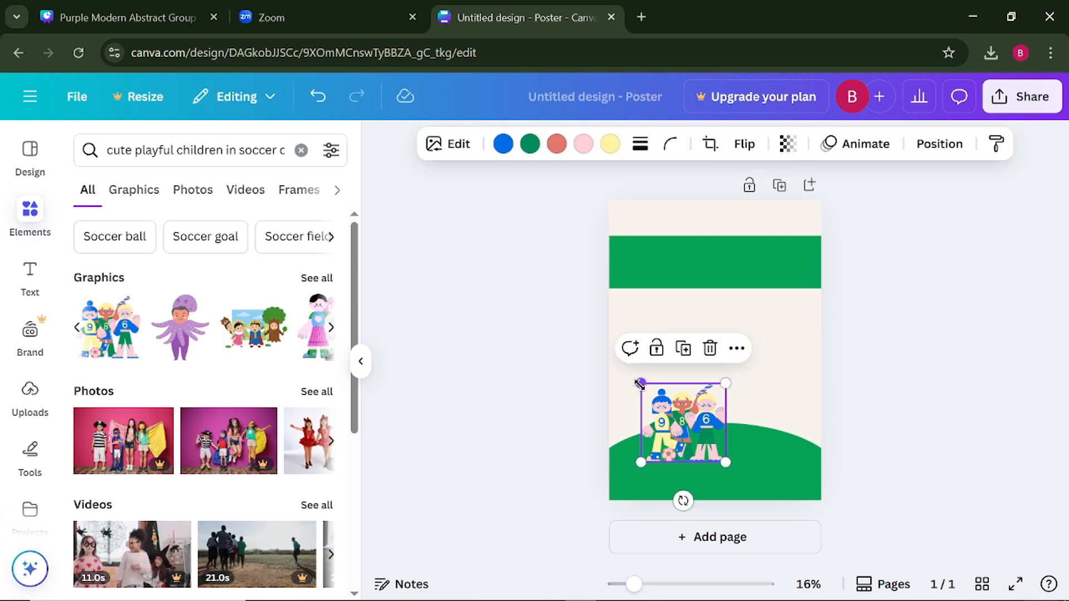
{"action": "left_click_drag", "start_coordinate": [640, 384], "coordinate": [616, 360]}
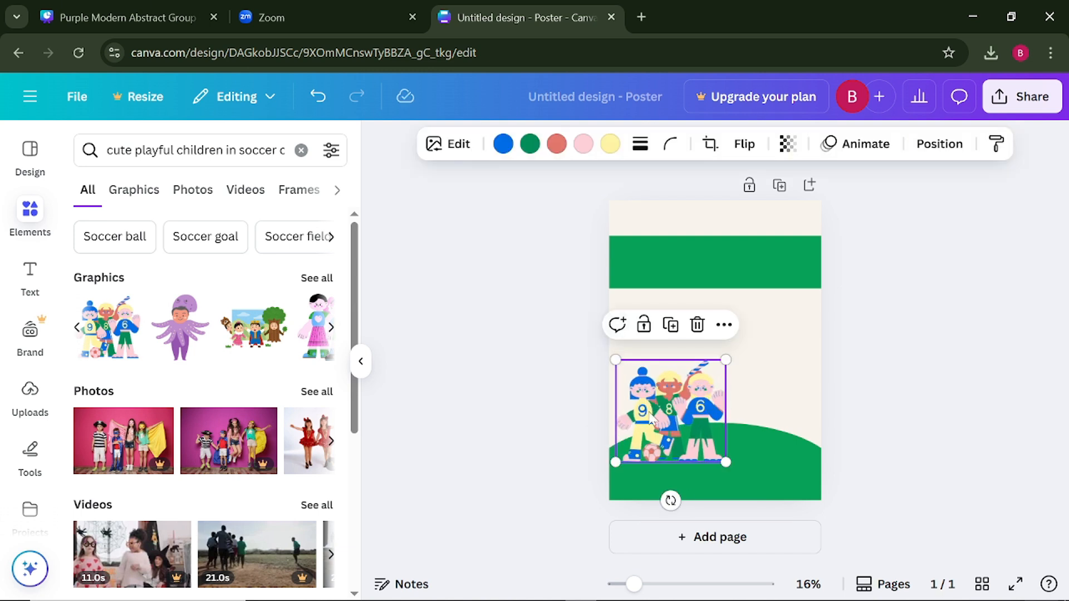
{"action": "mouse_move", "coordinate": [649, 411]}
{"action": "left_mouse_down"}
{"action": "mouse_move", "coordinate": [661, 410]}
{"action": "mouse_move", "coordinate": [649, 415]}
{"action": "left_mouse_up"}
{"action": "left_click", "coordinate": [503, 381]}
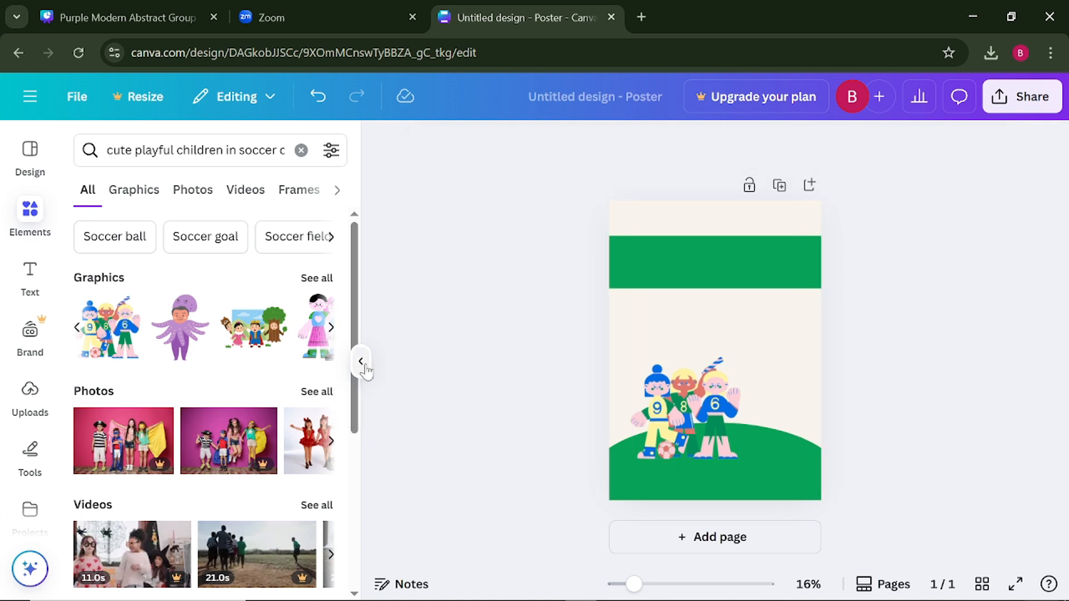
{"action": "left_click", "coordinate": [362, 363]}
- Recolor the blue parts of the soccer children graphic to Cobalt blue, #004aad
{"action": "left_click", "coordinate": [538, 396]}
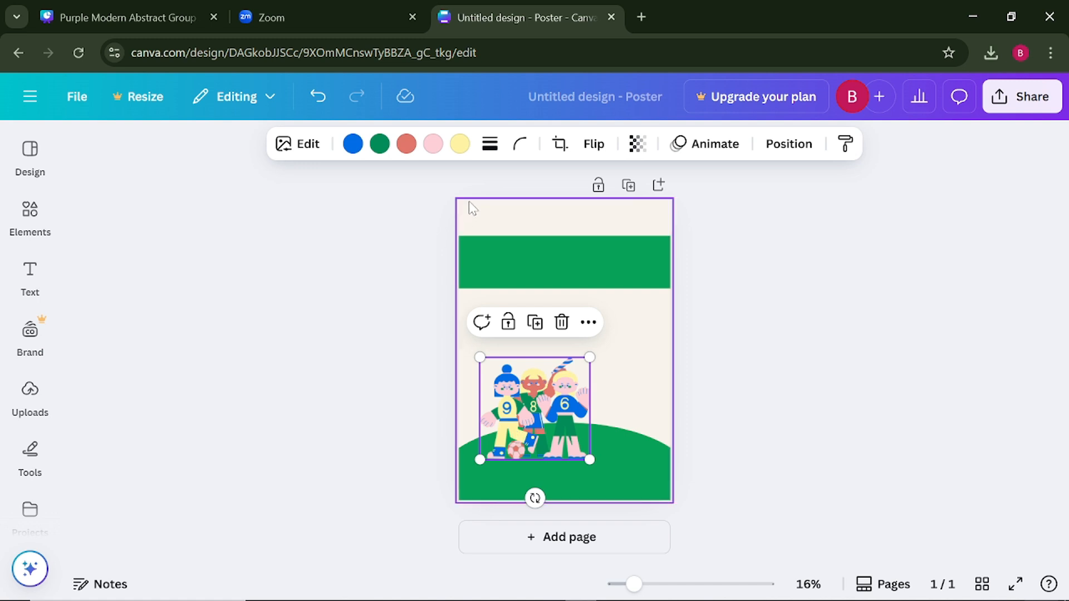
{"action": "left_click", "coordinate": [460, 144]}
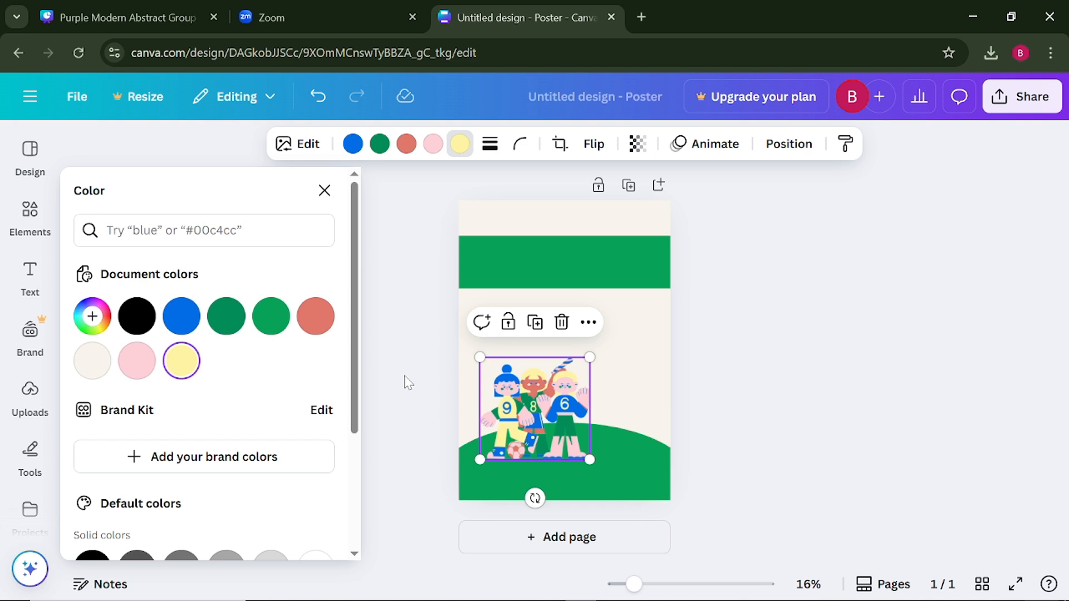
{"action": "left_click", "coordinate": [98, 323]}
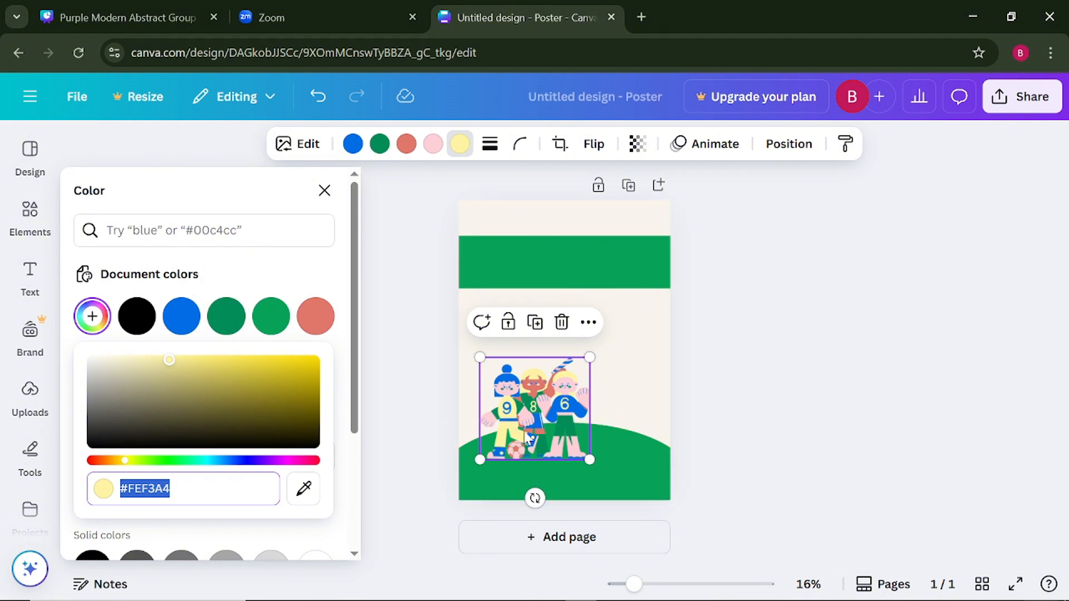
{"action": "left_click", "coordinate": [353, 143]}
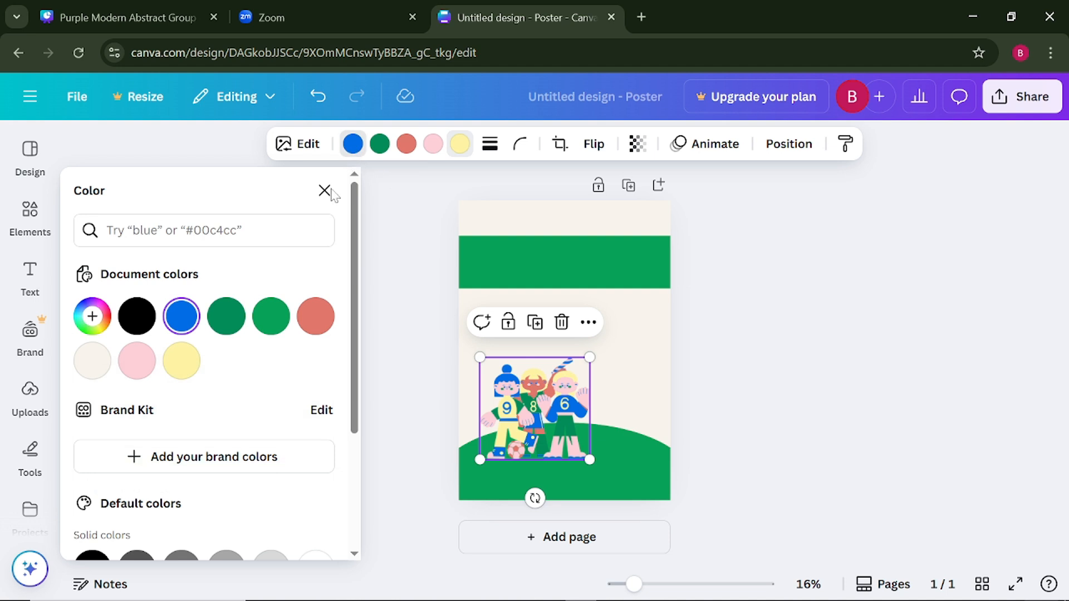
{"action": "scroll", "coordinate": [202, 345], "scroll_direction": "down", "scroll_amount": 3}
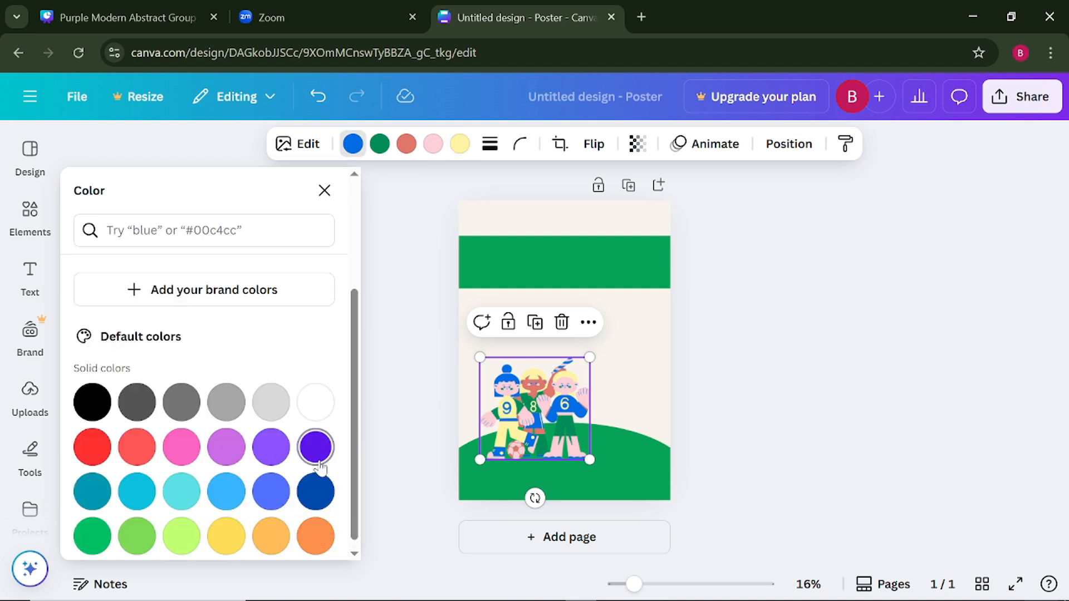
{"action": "left_click", "coordinate": [319, 498]}
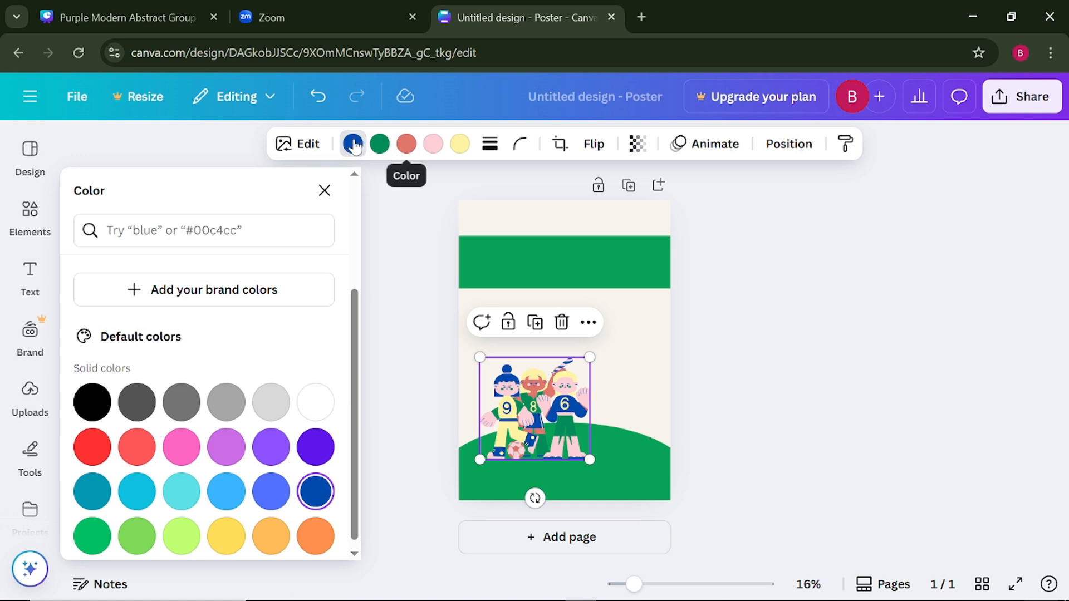
{"action": "left_click", "coordinate": [389, 247]}
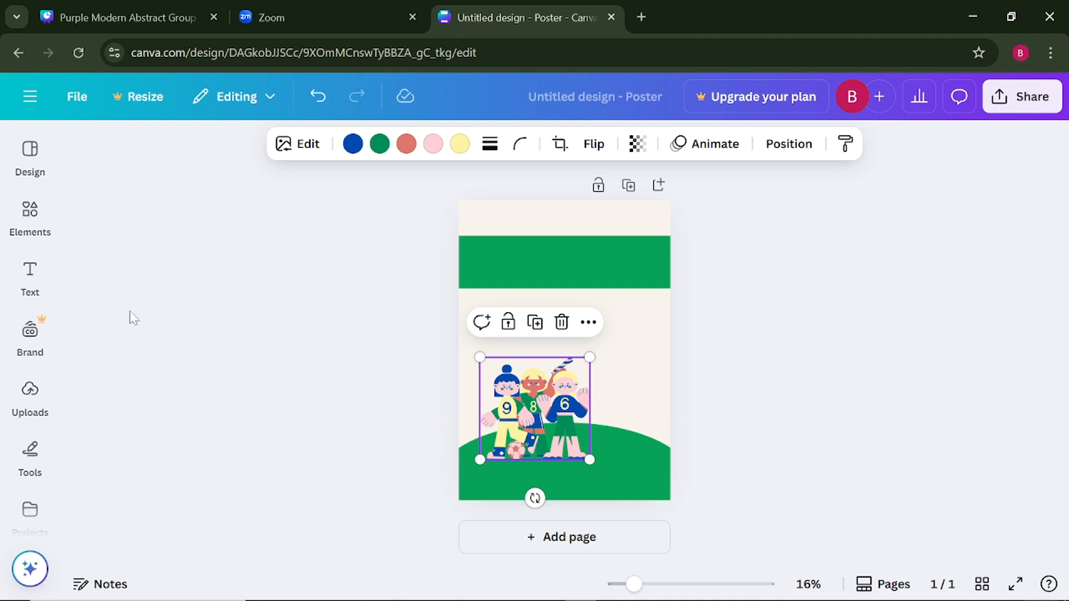
- Search the elements library for "basket ball"
{"action": "left_click", "coordinate": [33, 221]}
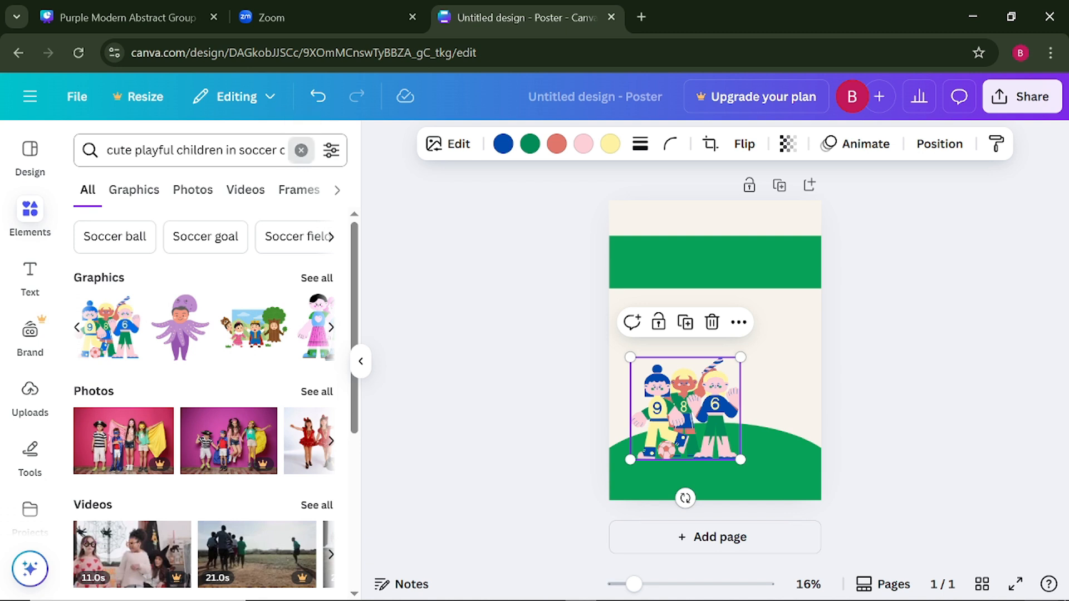
{"action": "left_click", "coordinate": [301, 150]}
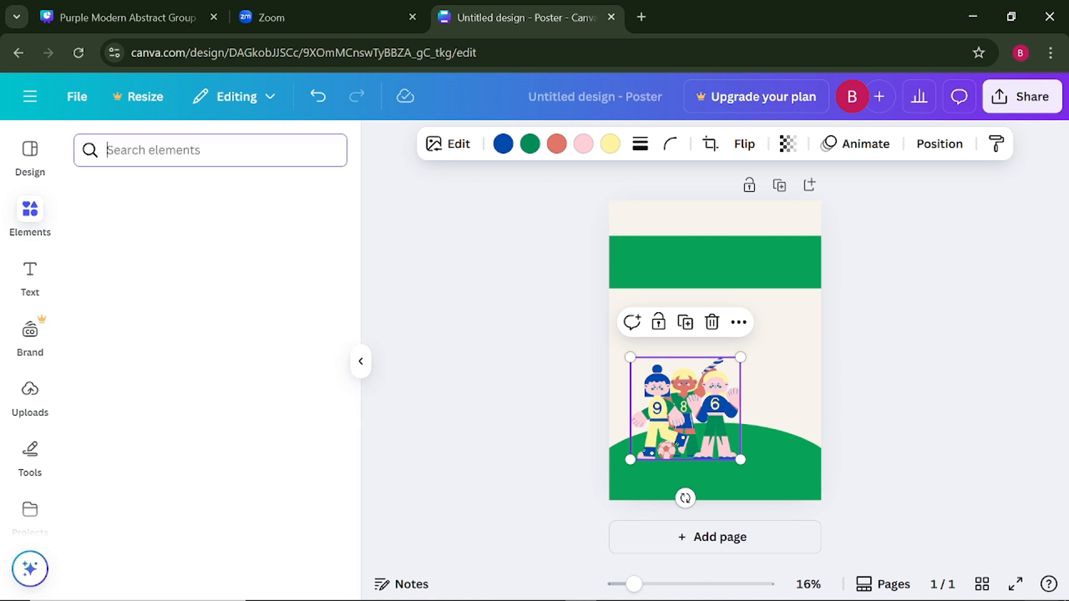
{"action": "type", "text": "ba"}
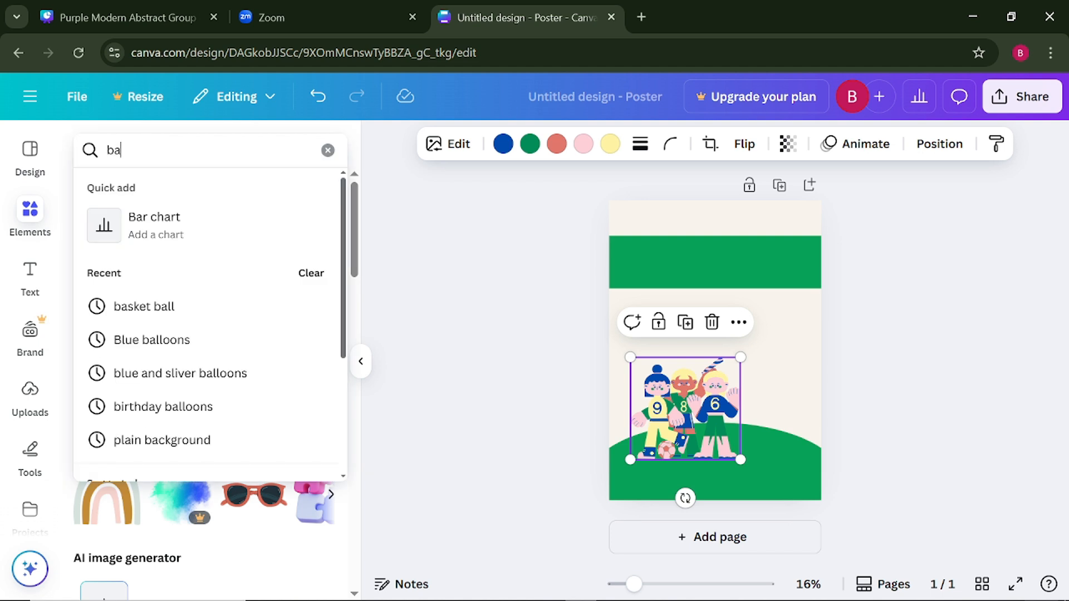
{"action": "type", "text": "sket "}
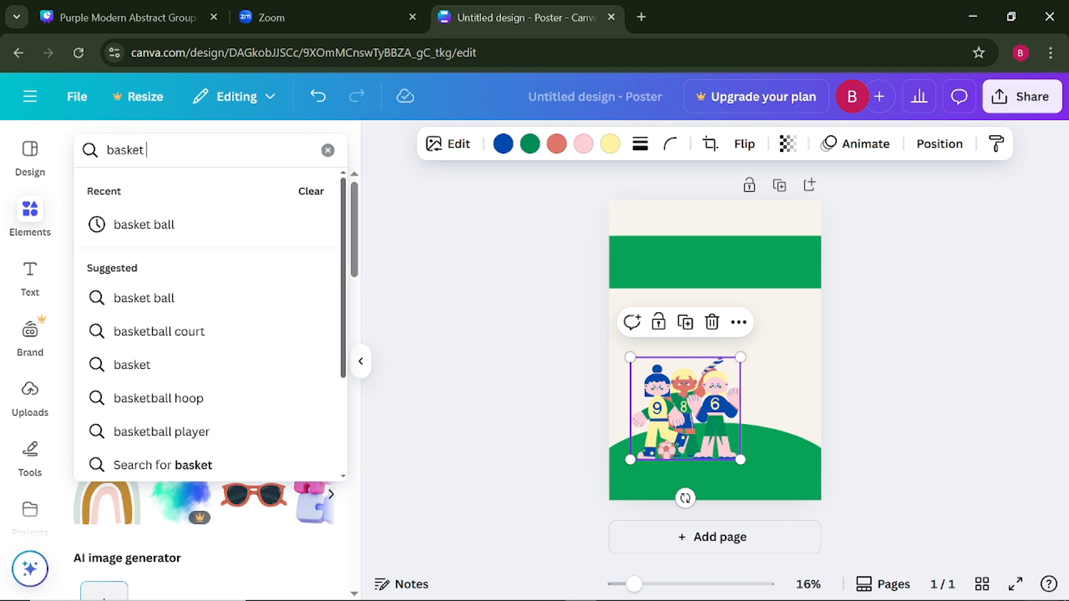
{"action": "type", "text": "ball"}
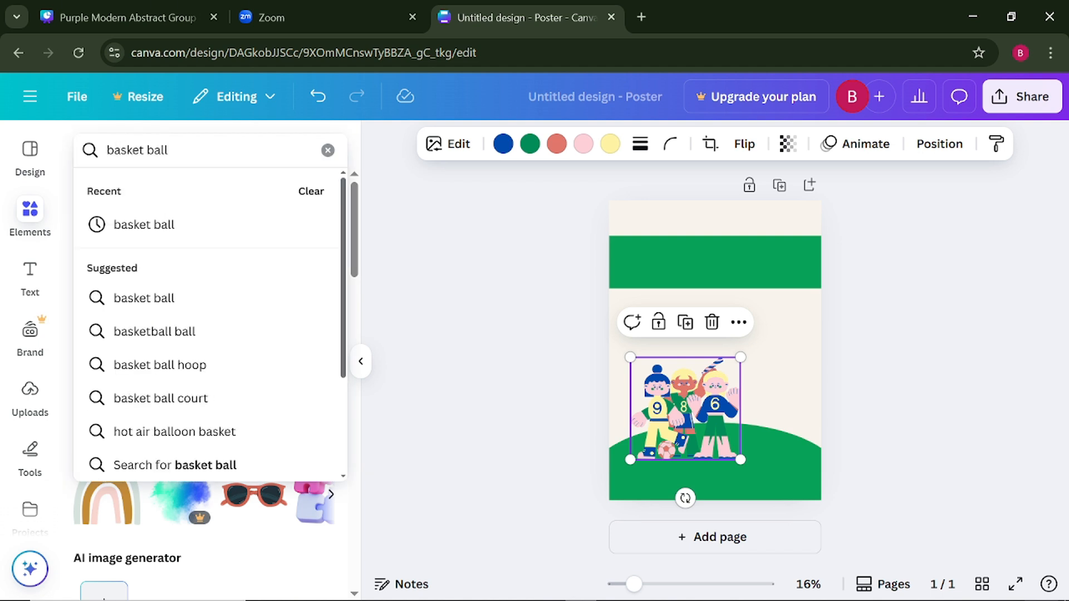
{"action": "key", "text": "Return"}
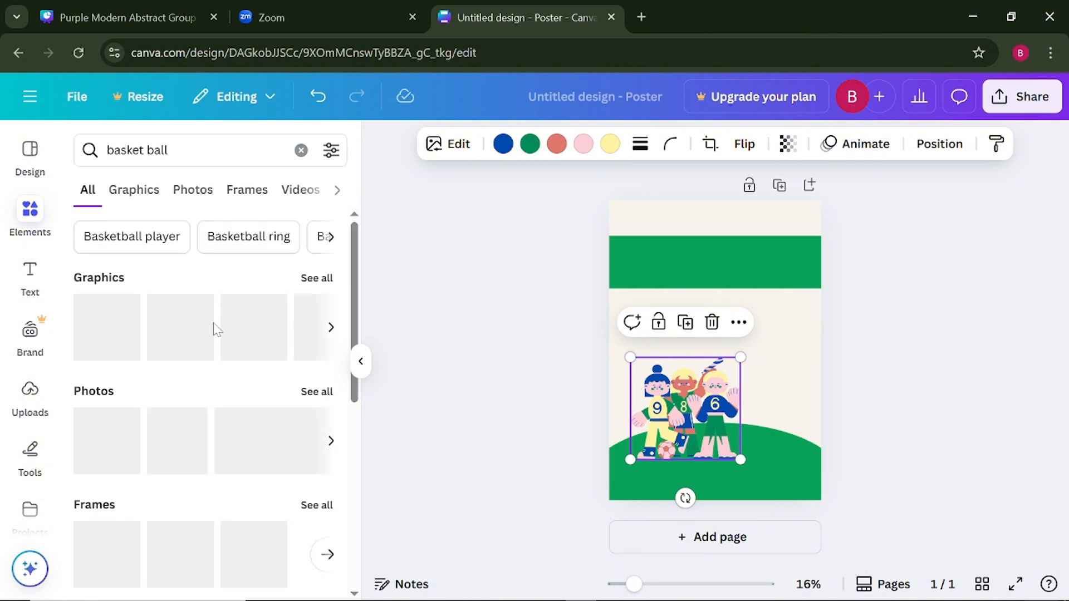
- Add the flat orange basketball graphic with brown lines, shrink it to about a third, and place it on the right part of the green hill
{"action": "left_click", "coordinate": [330, 333]}
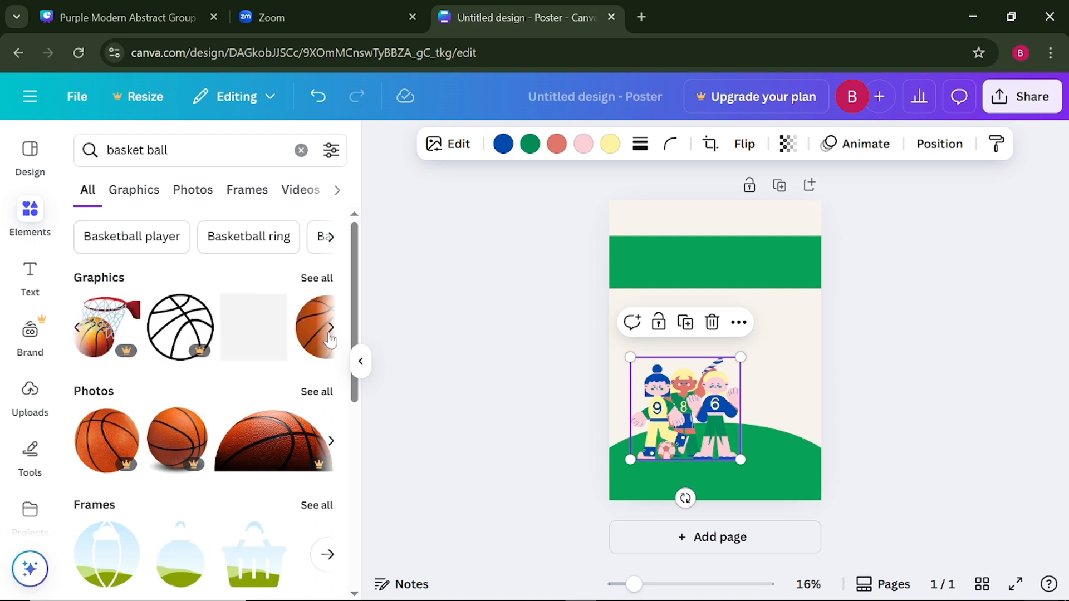
{"action": "left_click", "coordinate": [330, 334]}
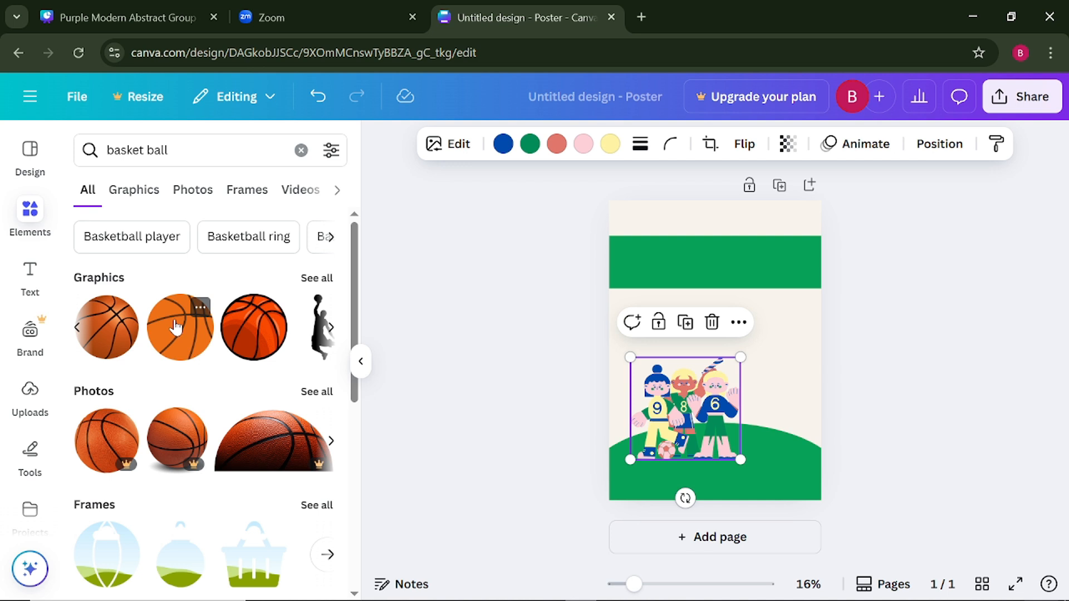
{"action": "left_click", "coordinate": [176, 328]}
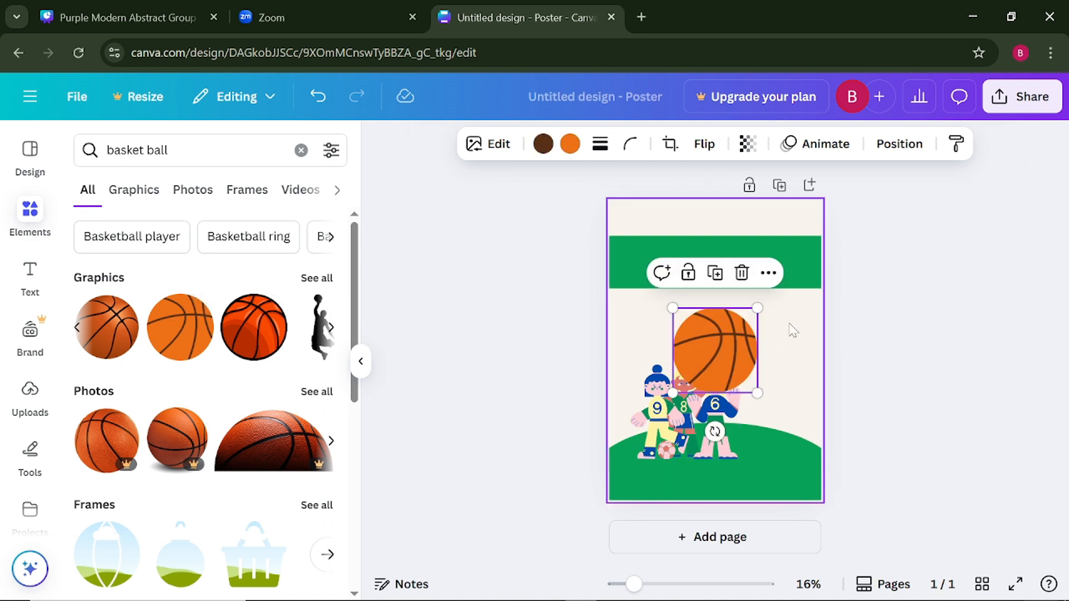
{"action": "left_click_drag", "start_coordinate": [752, 317], "coordinate": [785, 452]}
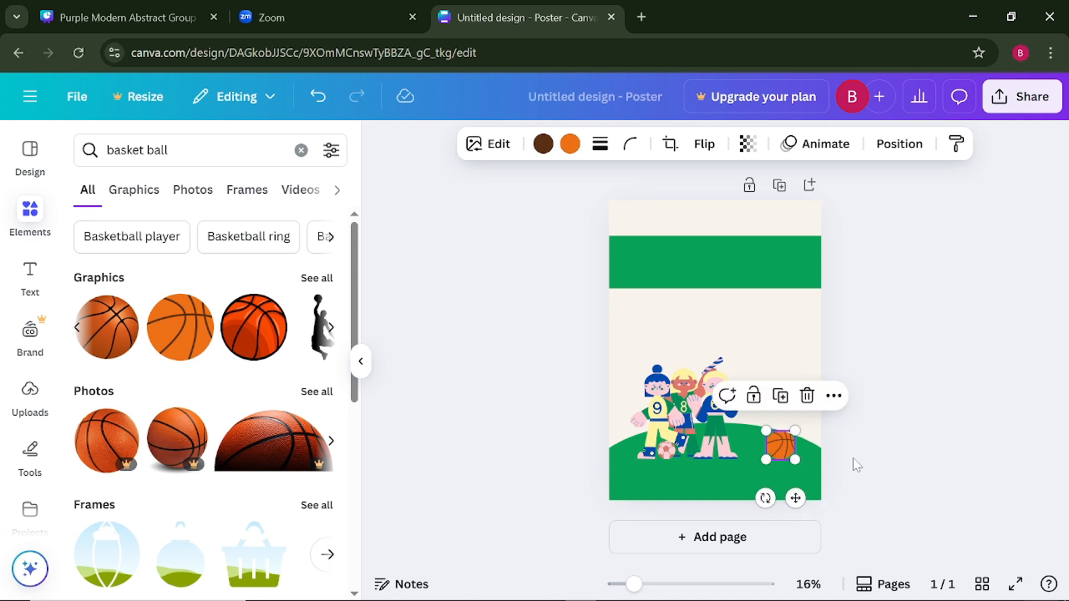
{"action": "left_click", "coordinate": [891, 474]}
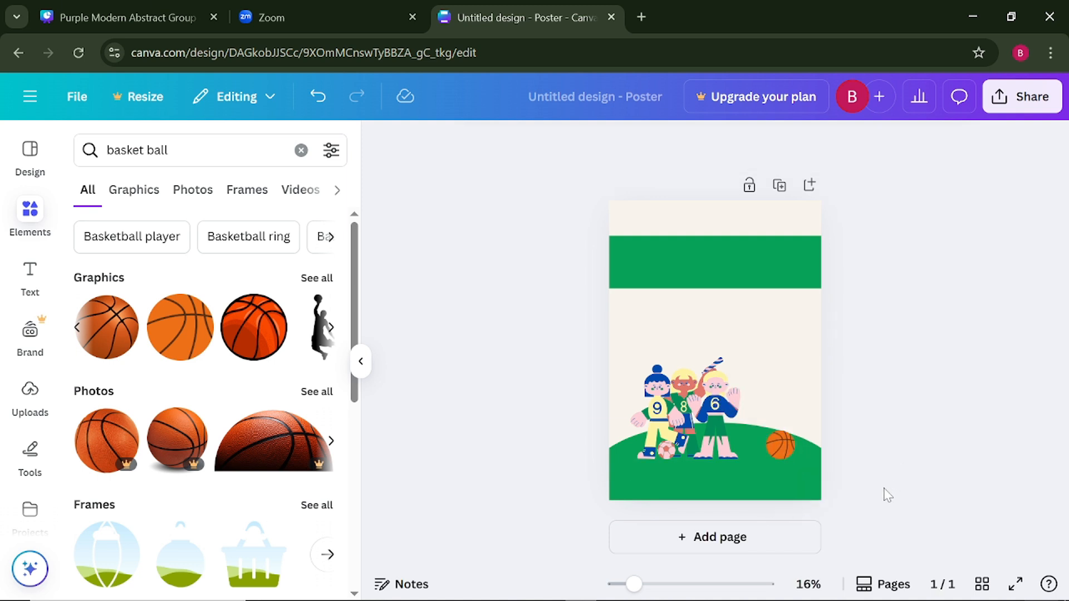
{"action": "left_click", "coordinate": [788, 457]}
{"action": "left_click_drag", "start_coordinate": [787, 456], "coordinate": [779, 452]}
{"action": "left_click", "coordinate": [906, 440]}
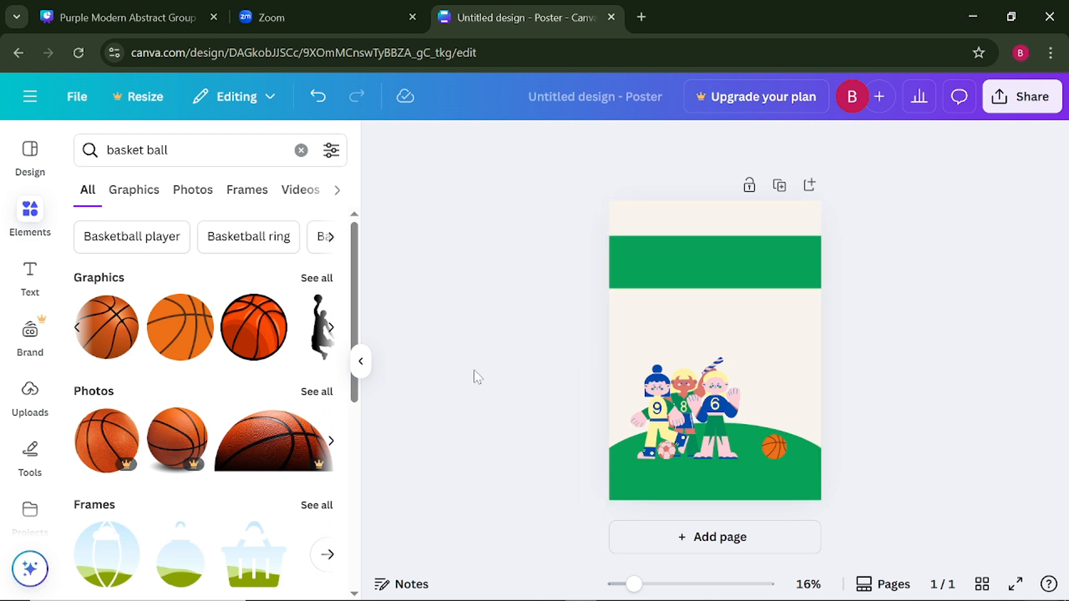
{"action": "left_click", "coordinate": [361, 361]}
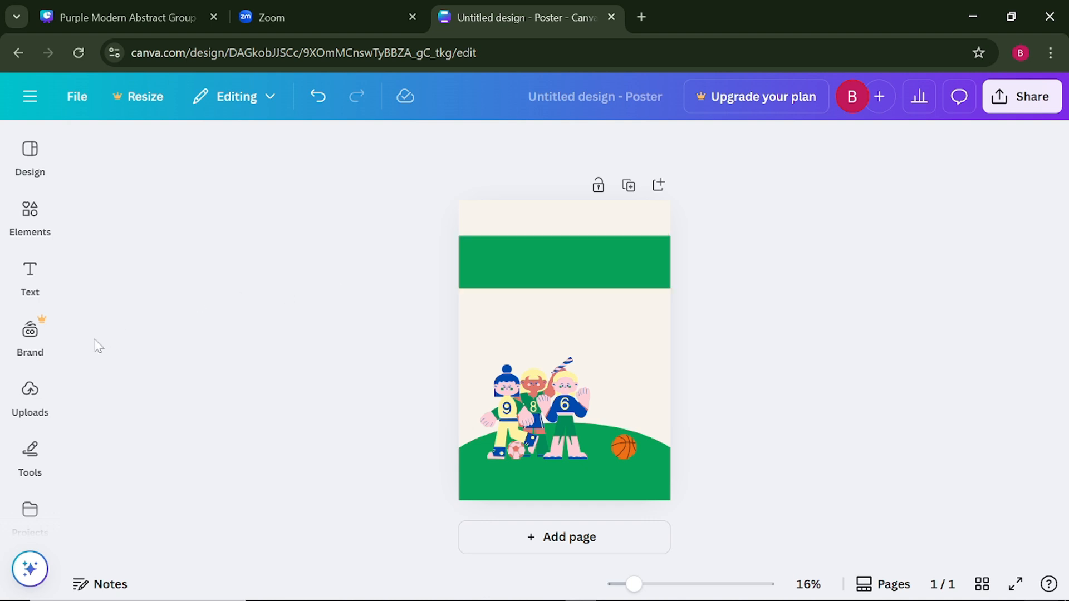
- Browse the text library's ready-made font combinations for a style suited to the poster title
{"action": "left_click", "coordinate": [29, 285]}
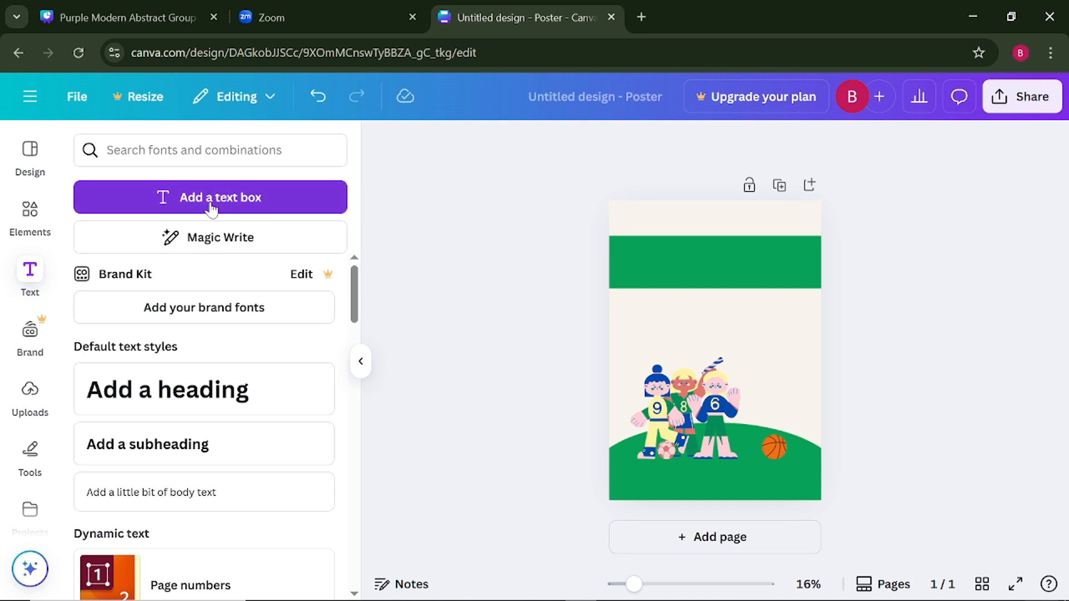
{"action": "scroll", "coordinate": [197, 515], "scroll_direction": "down", "scroll_amount": 3}
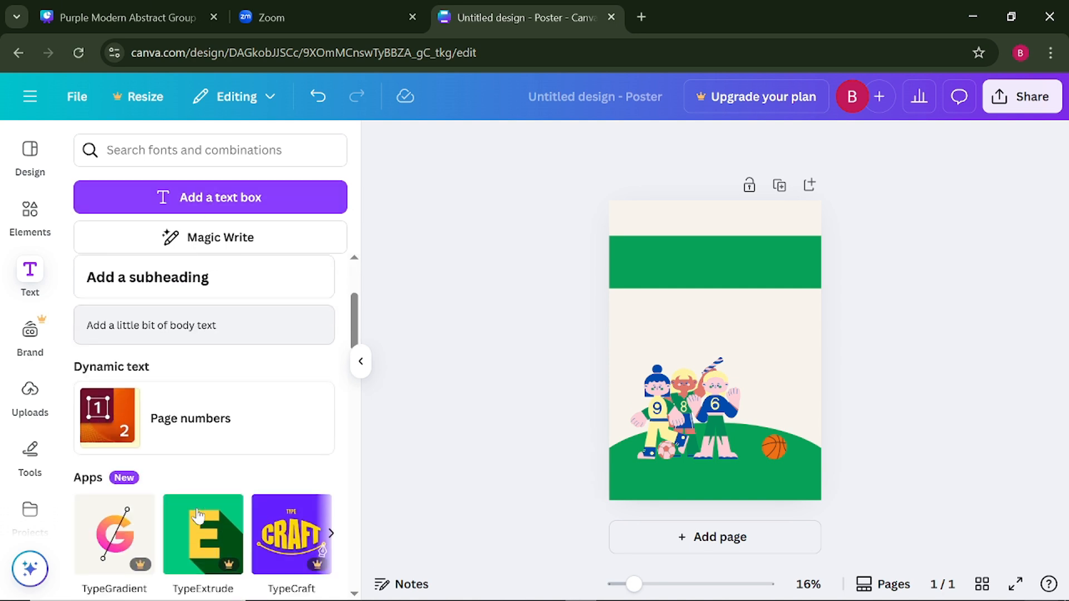
{"action": "scroll", "coordinate": [197, 514], "scroll_direction": "down", "scroll_amount": 7}
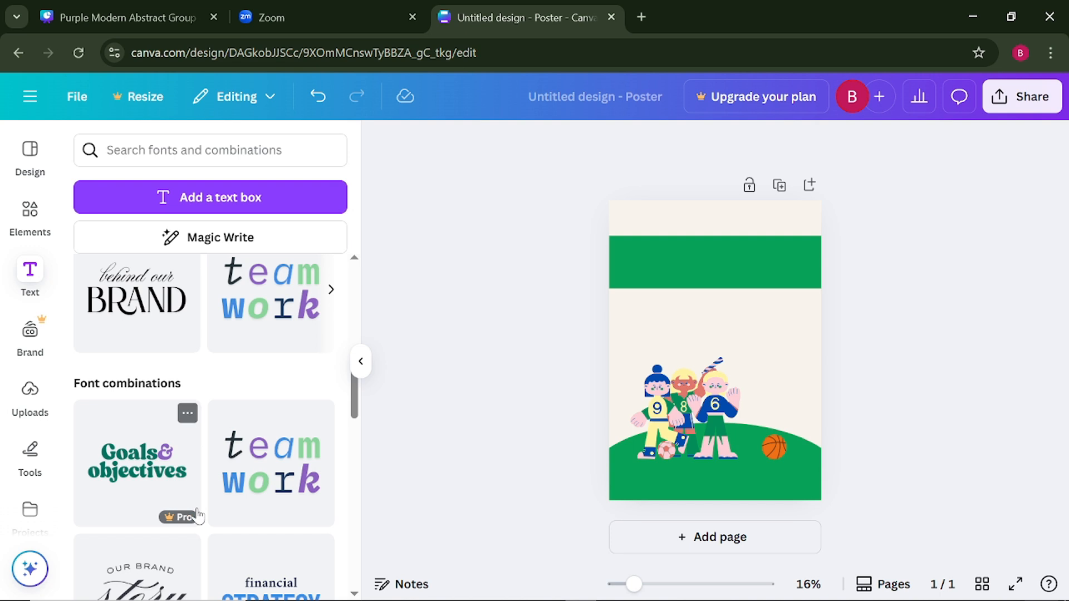
{"action": "scroll", "coordinate": [198, 515], "scroll_direction": "down", "scroll_amount": 4}
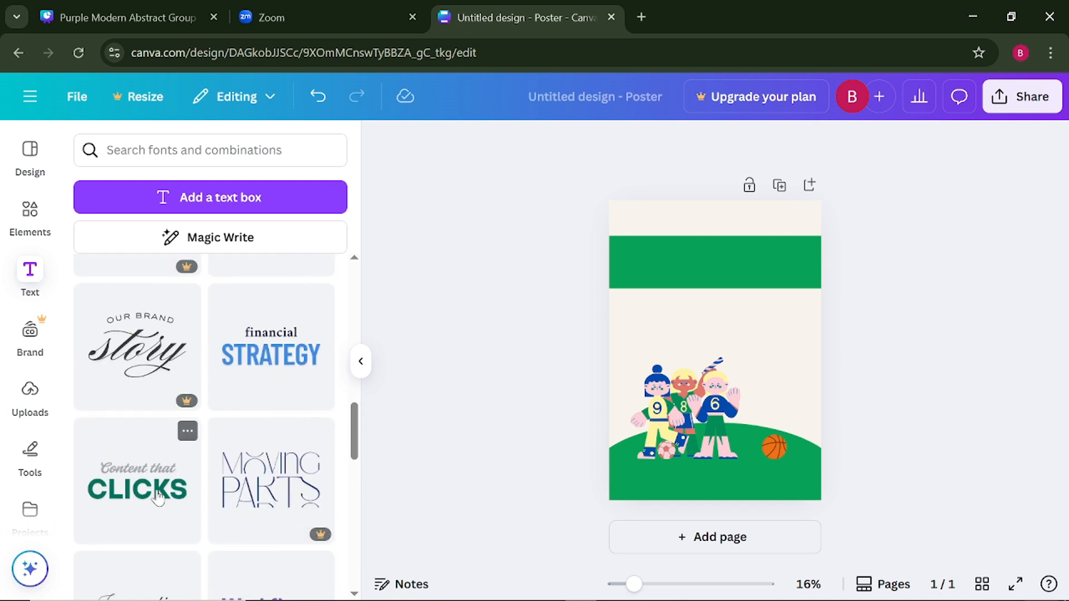
{"action": "scroll", "coordinate": [157, 496], "scroll_direction": "down", "scroll_amount": 4}
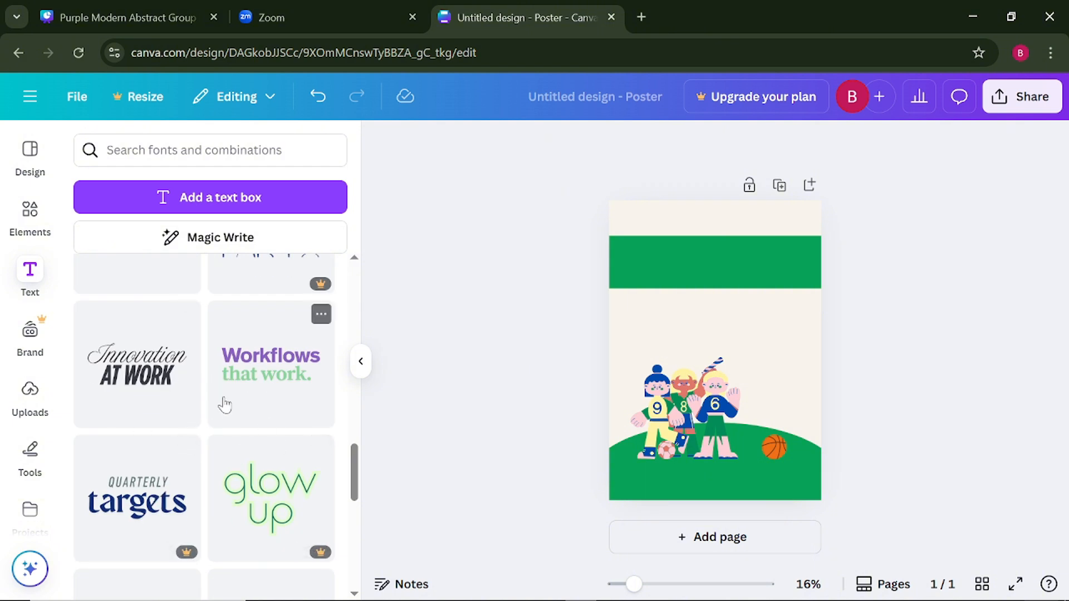
{"action": "scroll", "coordinate": [225, 405], "scroll_direction": "down", "scroll_amount": 10}
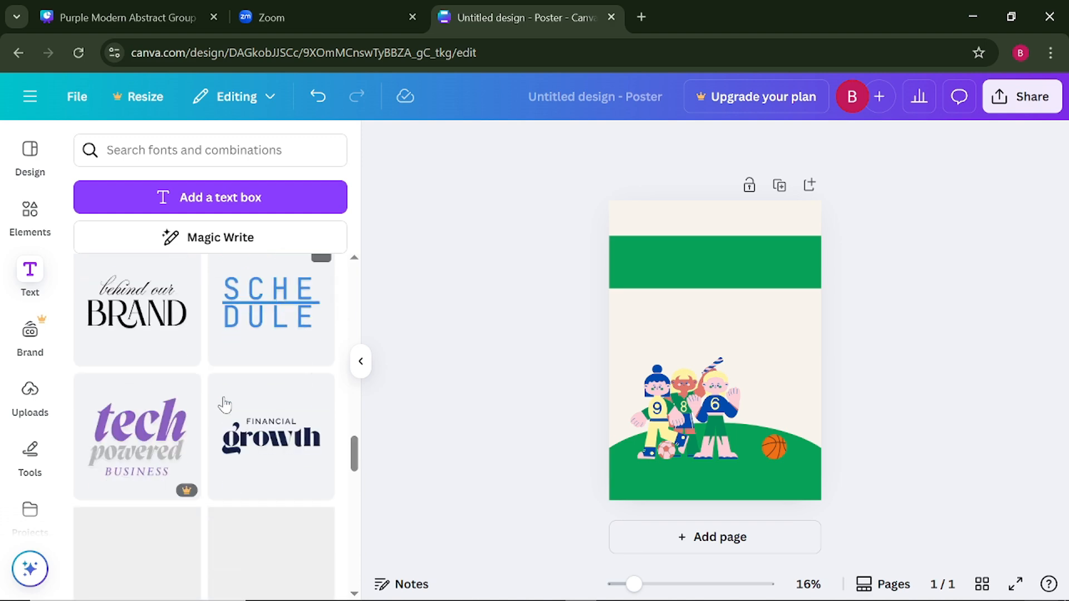
{"action": "scroll", "coordinate": [225, 405], "scroll_direction": "up", "scroll_amount": 3}
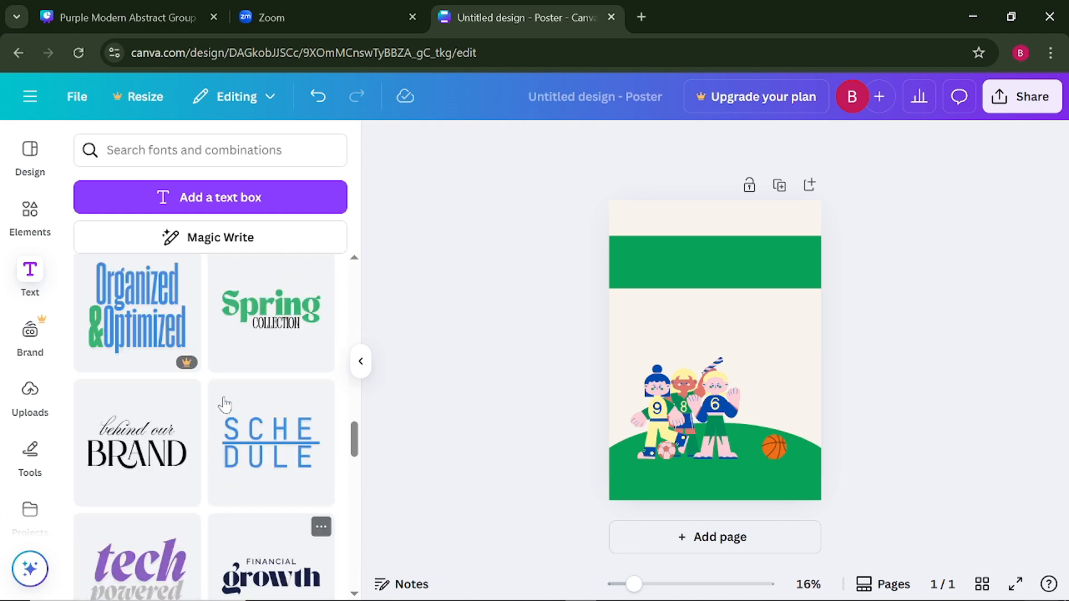
{"action": "scroll", "coordinate": [264, 358], "scroll_direction": "up", "scroll_amount": 2}
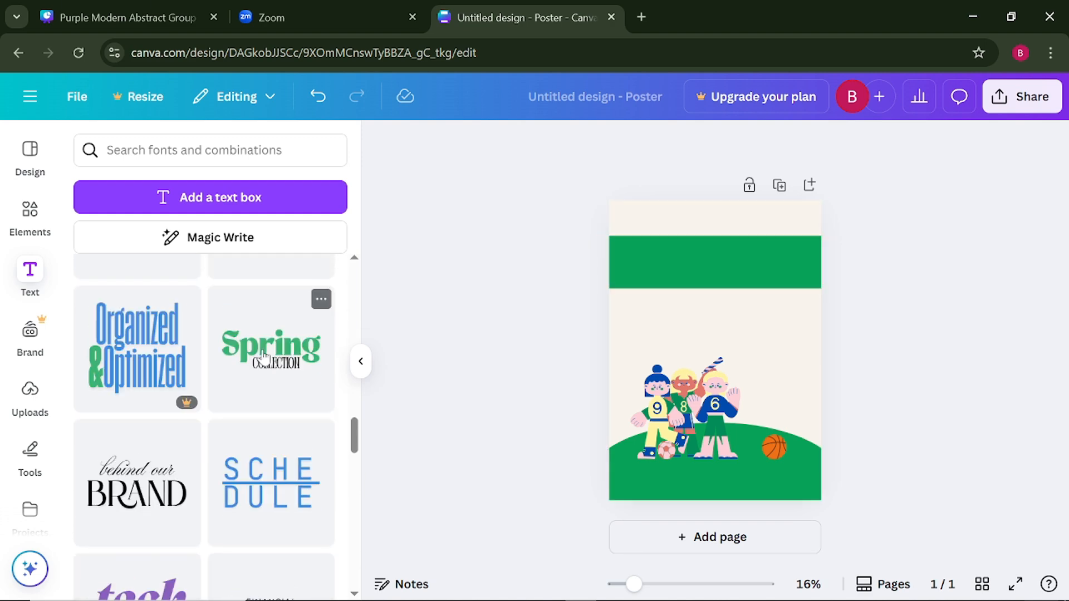
{"action": "scroll", "coordinate": [264, 358], "scroll_direction": "up", "scroll_amount": 10}
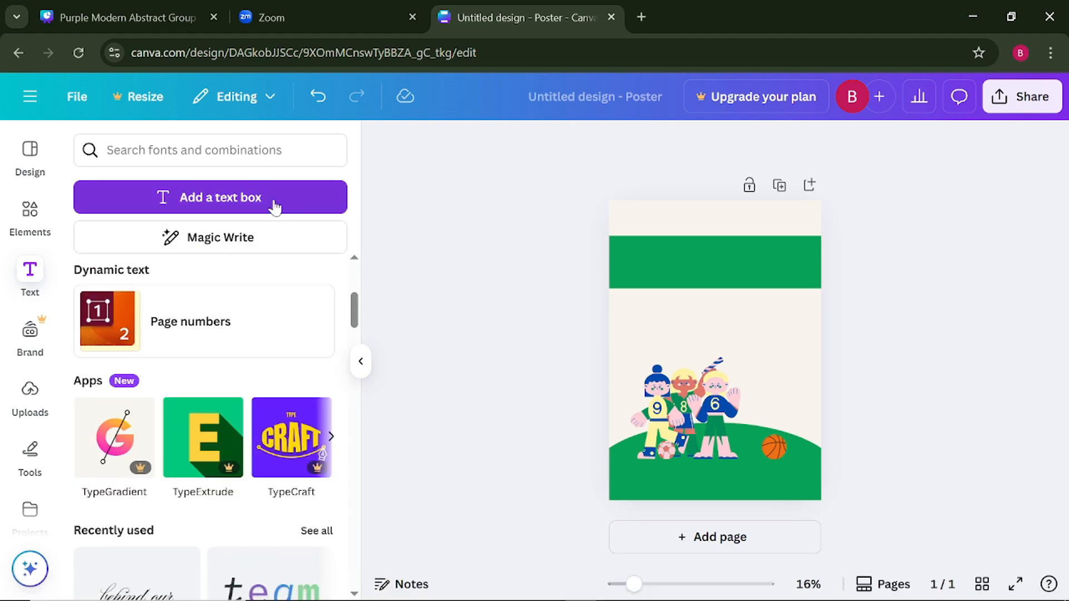
- Add a plain text box, enlarge it to a font size of about 75, and place it on the green band
{"action": "left_click", "coordinate": [275, 207]}
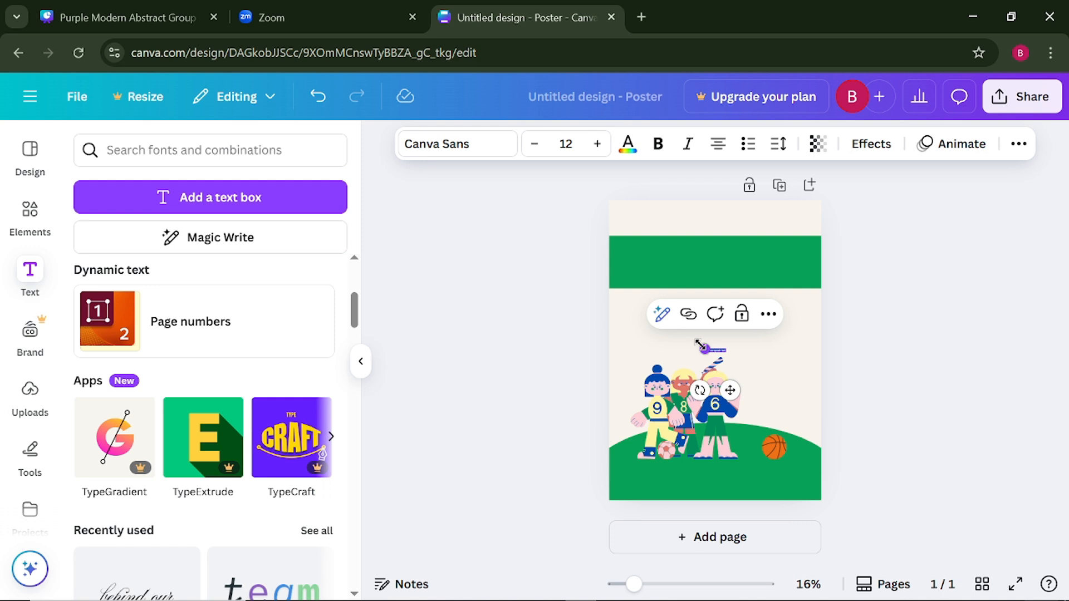
{"action": "left_click_drag", "start_coordinate": [701, 348], "coordinate": [603, 299]}
{"action": "left_click_drag", "start_coordinate": [676, 388], "coordinate": [713, 310]}
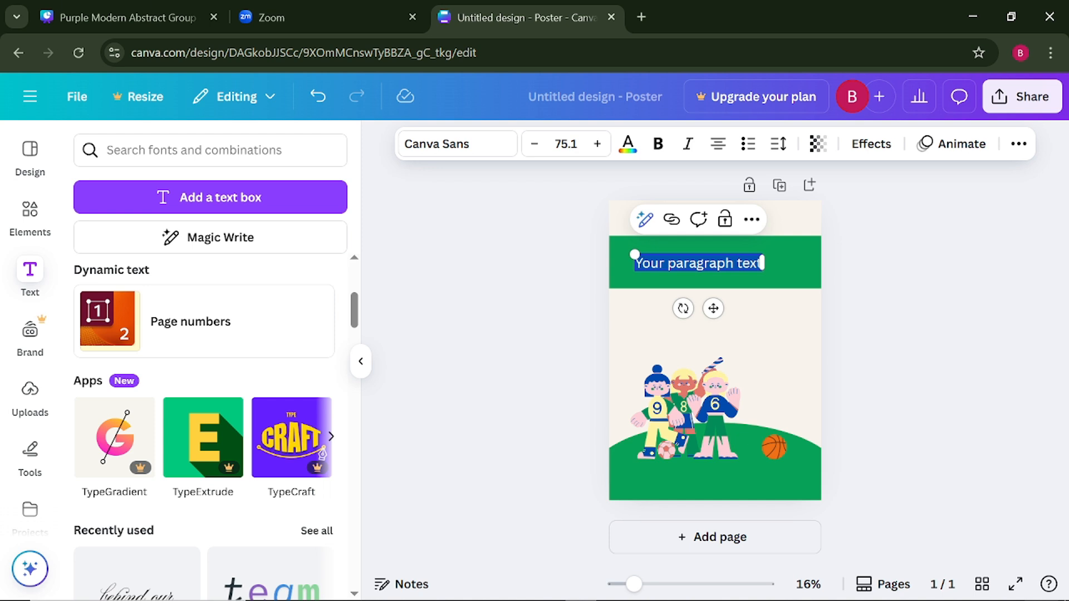
- Replace the placeholder text on the green band with "Kids Sports" and "Day 2025" on two lines
{"action": "type", "text": "K"}
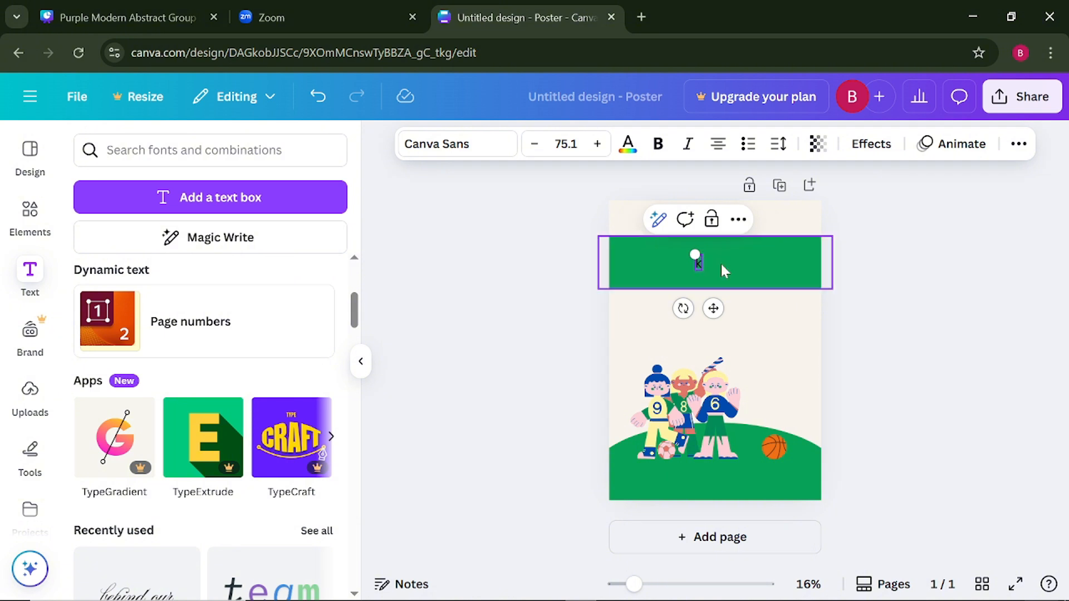
{"action": "type", "text": "ids"}
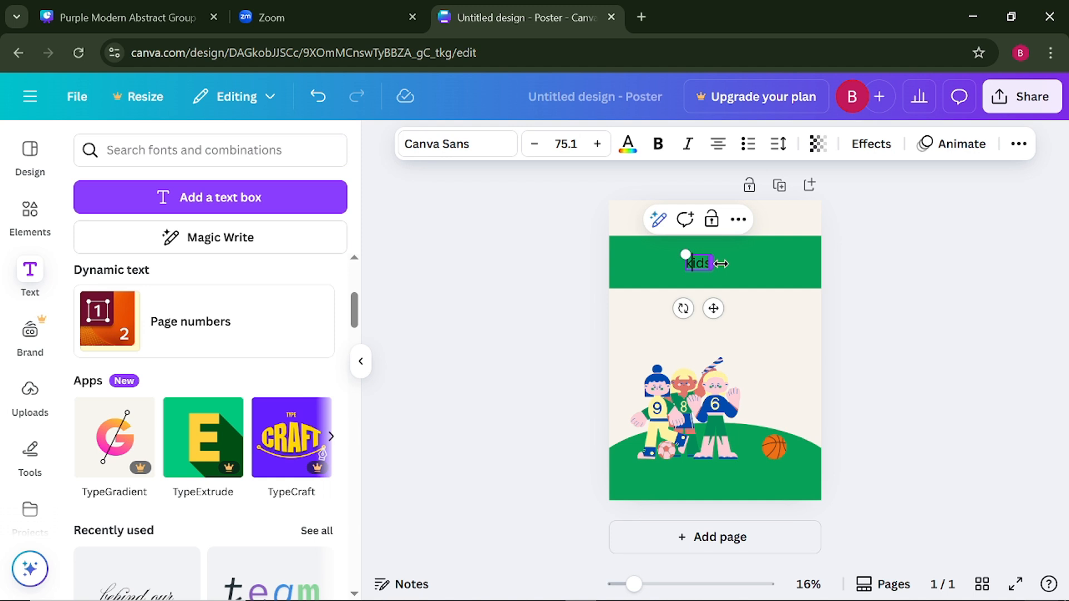
{"action": "key", "text": "BackSpace"}
{"action": "type", "text": "Kids Sport"}
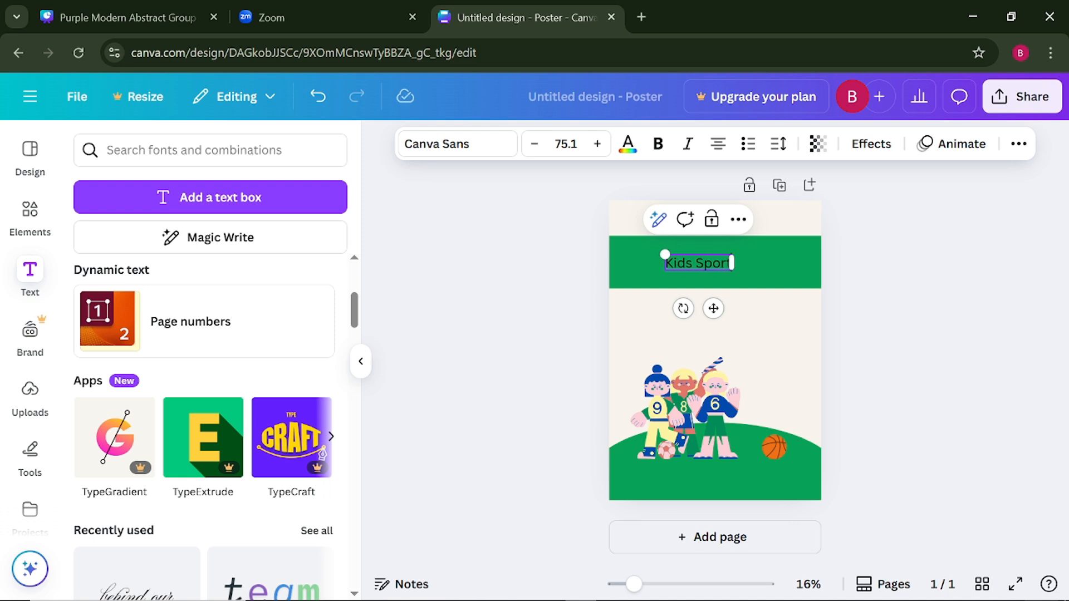
{"action": "type", "text": "s"}
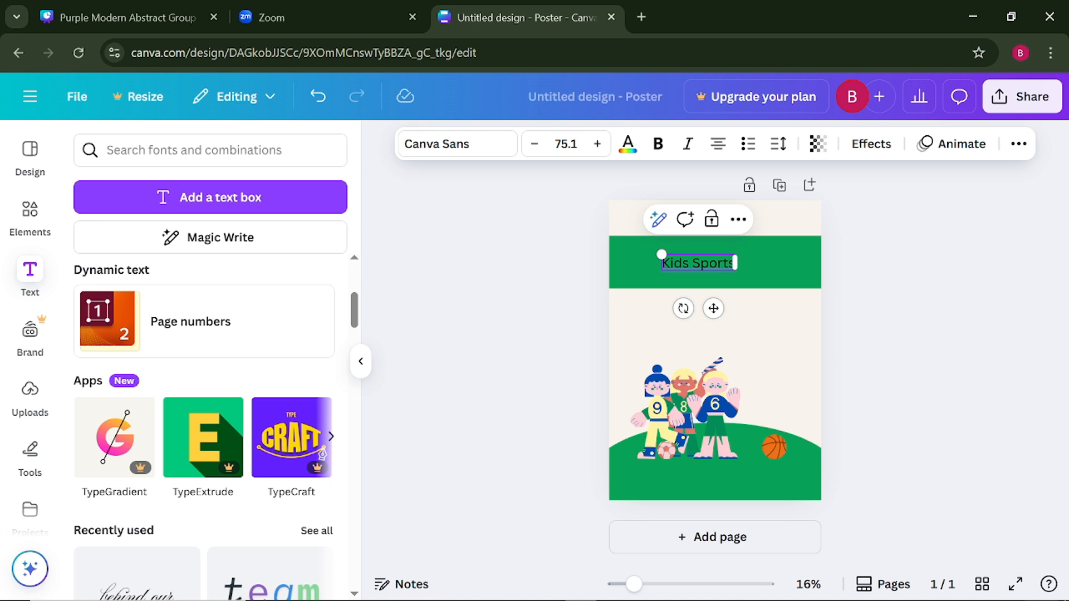
{"action": "key", "text": "Return"}
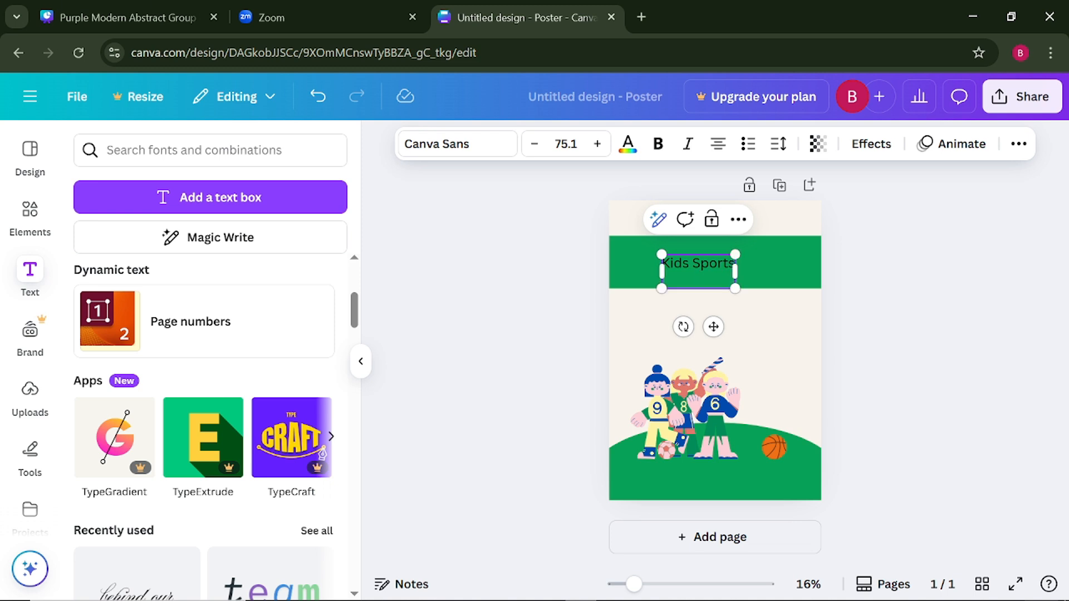
{"action": "type", "text": "Day 2025"}
{"action": "left_click", "coordinate": [540, 292]}
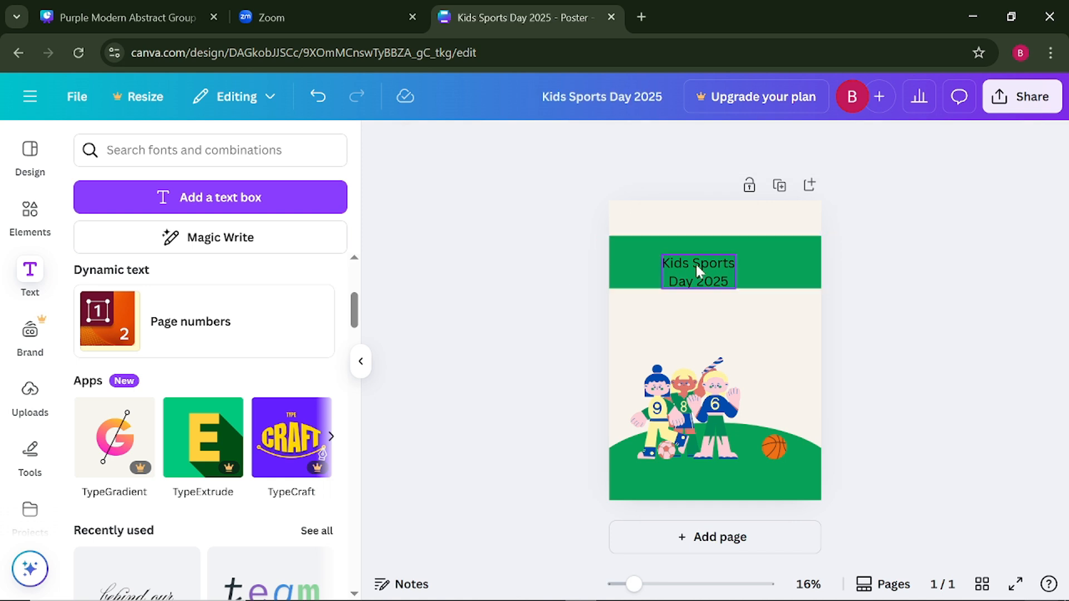
{"action": "left_click", "coordinate": [699, 272]}
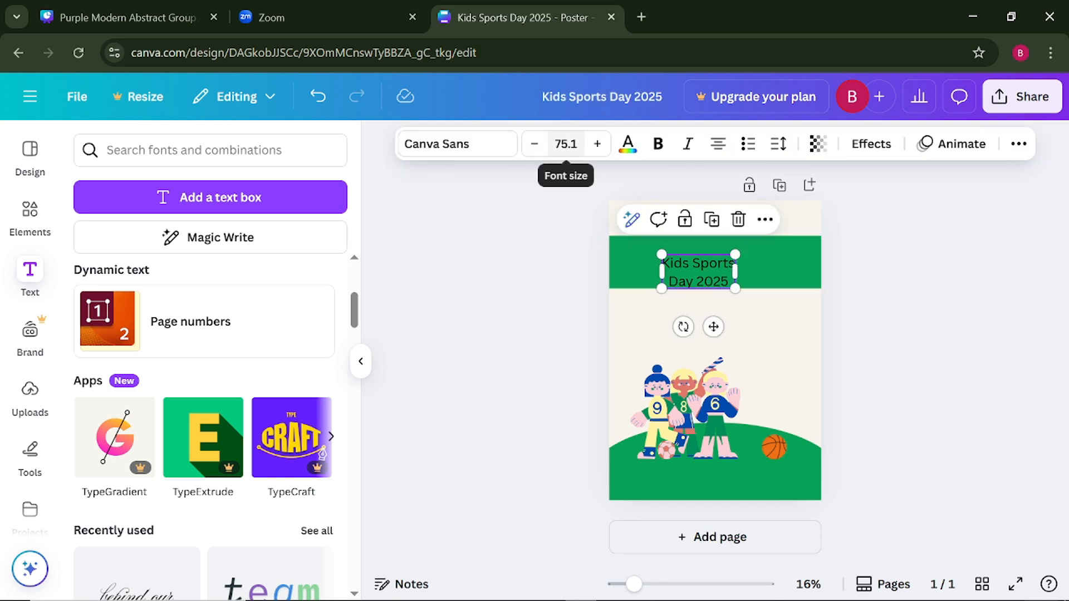
{"action": "left_click", "coordinate": [485, 146]}
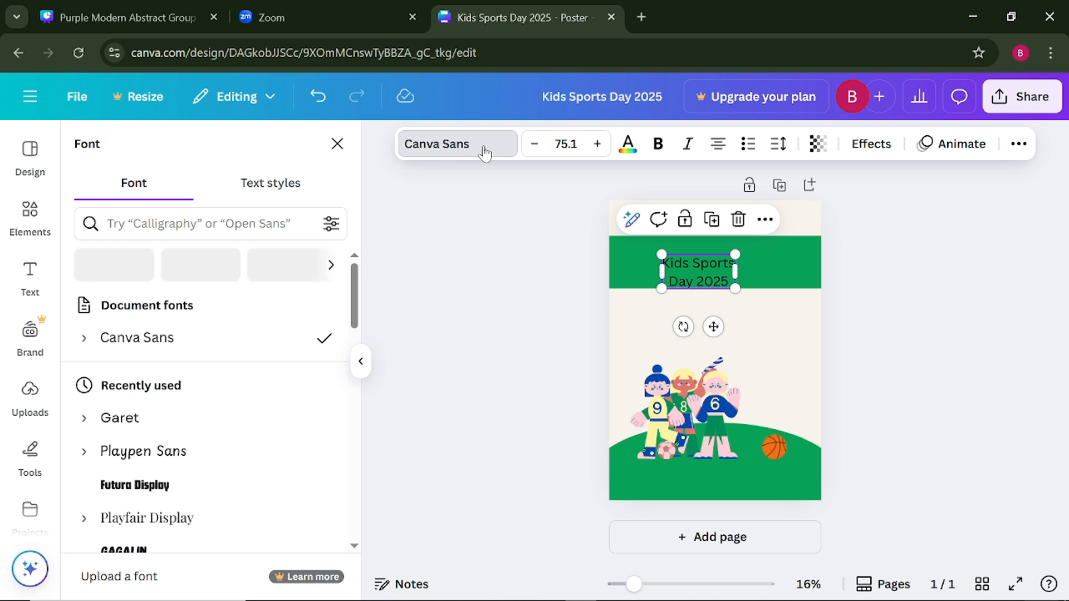
{"action": "key", "text": "l"}
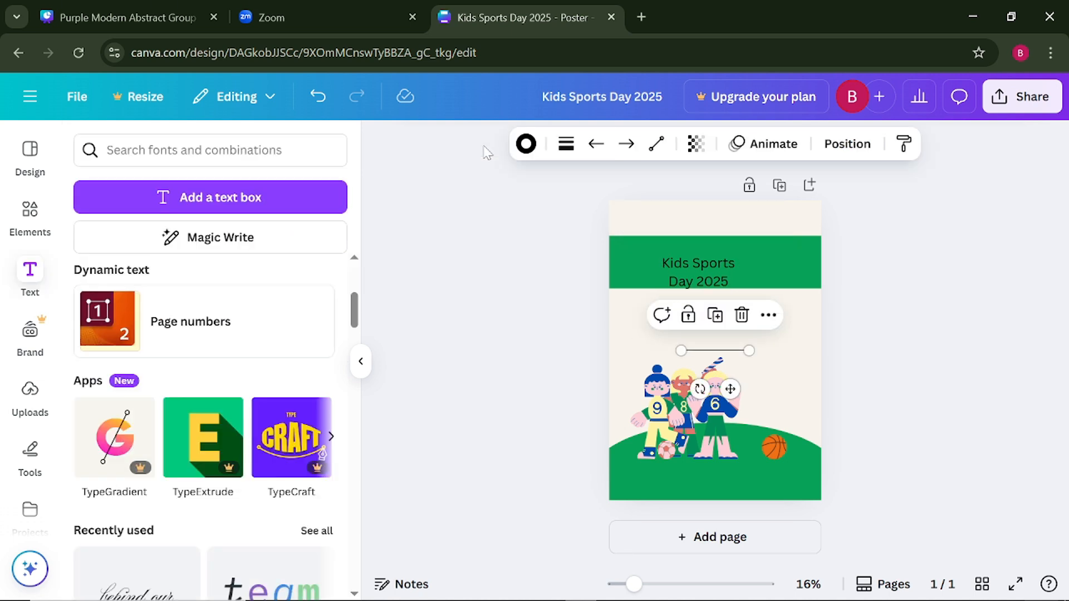
{"action": "key", "text": "s"}
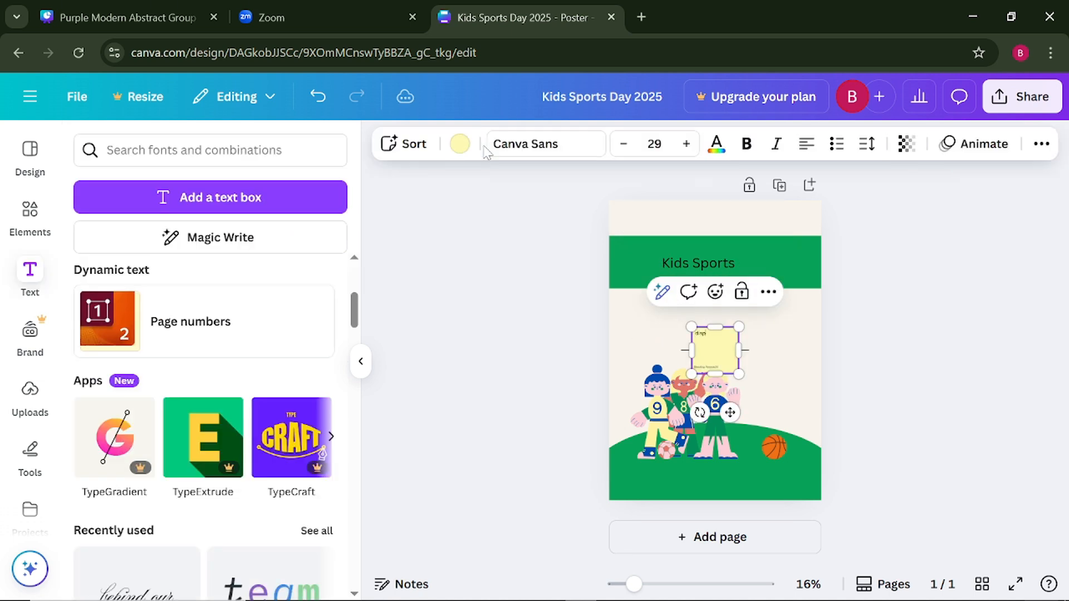
{"action": "left_click", "coordinate": [411, 144]}
{"action": "left_click", "coordinate": [544, 144]}
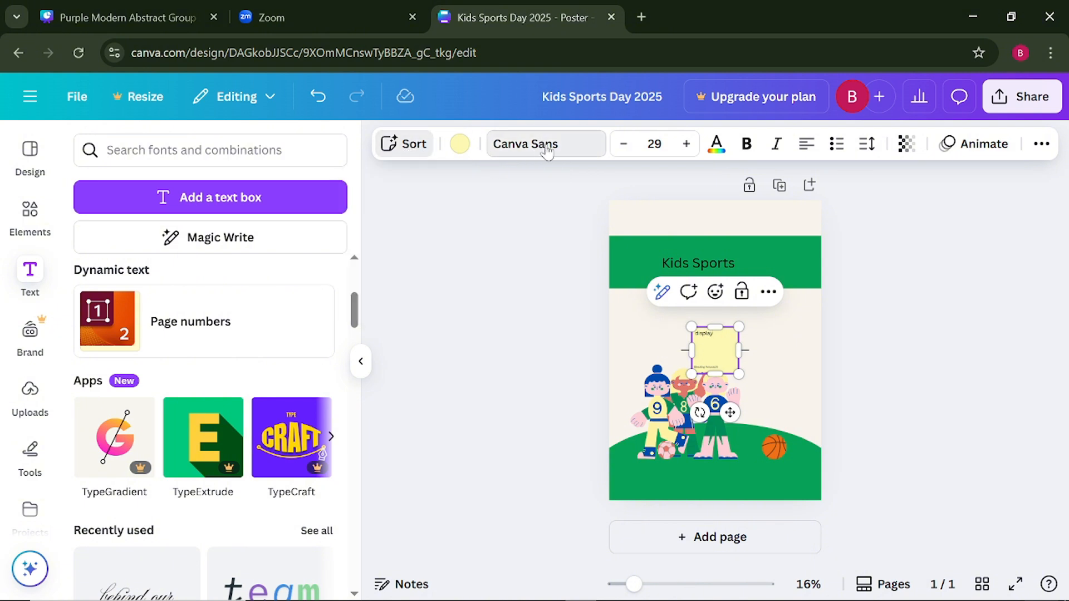
{"action": "left_click", "coordinate": [546, 147]}
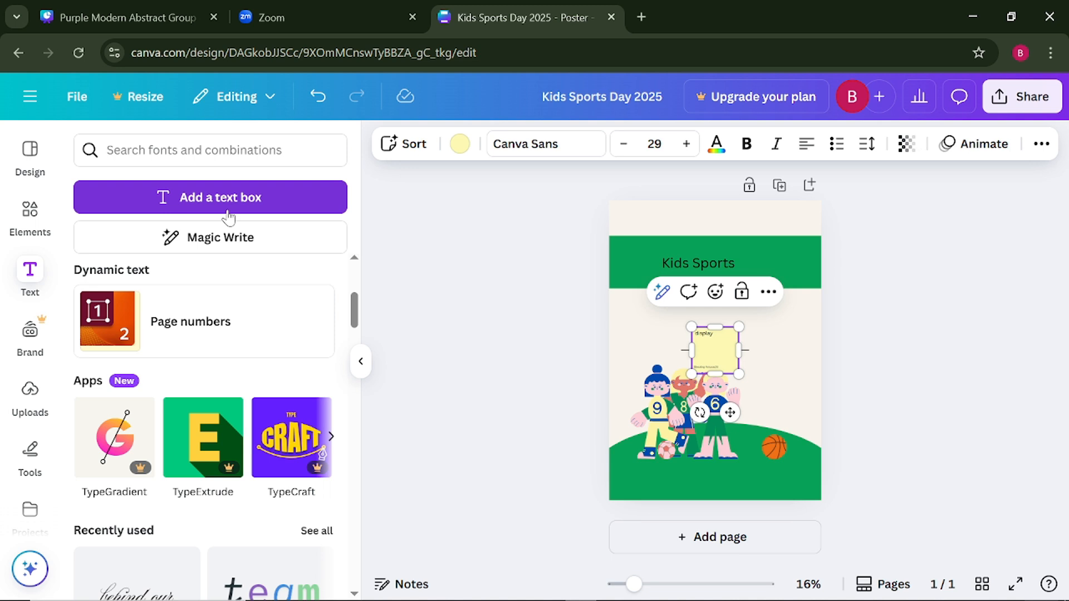
{"action": "left_click", "coordinate": [521, 148]}
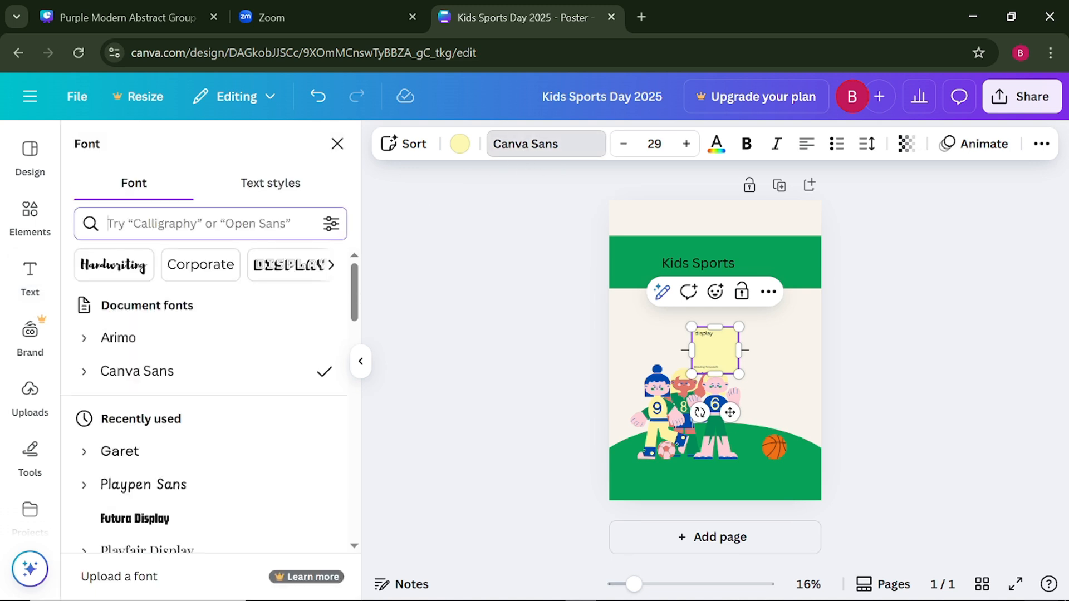
- Search the font library for "gulfs display"
{"action": "left_click", "coordinate": [200, 224]}
{"action": "type", "text": "g"}
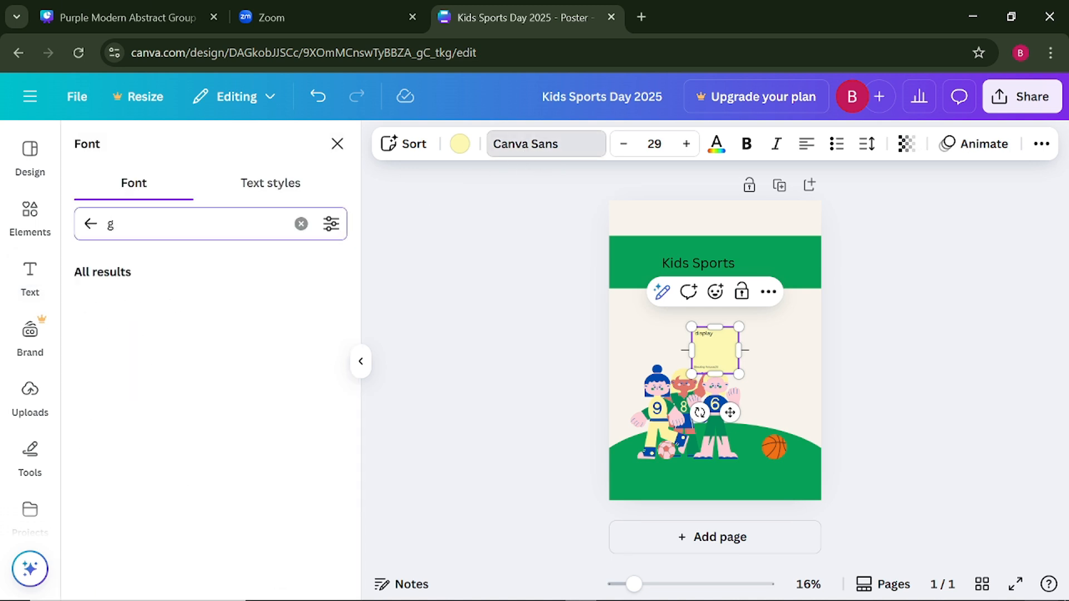
{"action": "type", "text": "ul"}
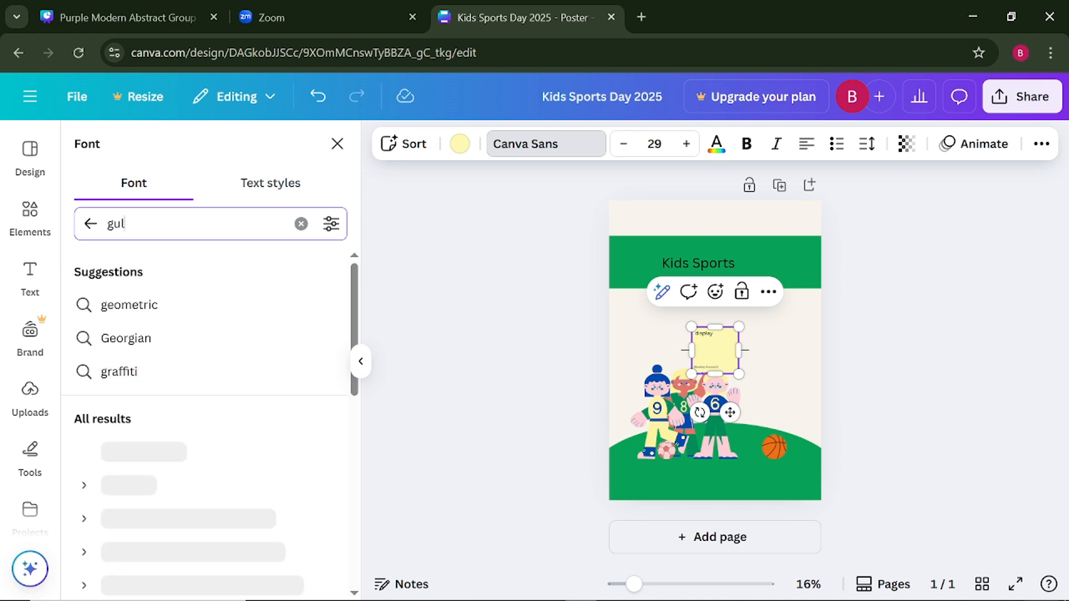
{"action": "type", "text": "fs di"}
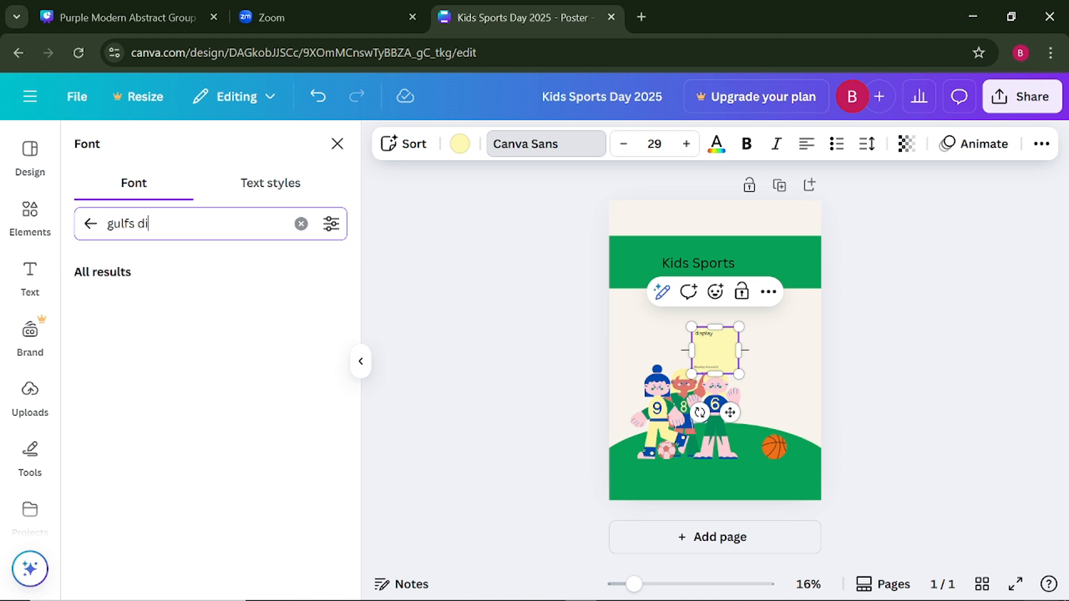
{"action": "type", "text": "splay"}
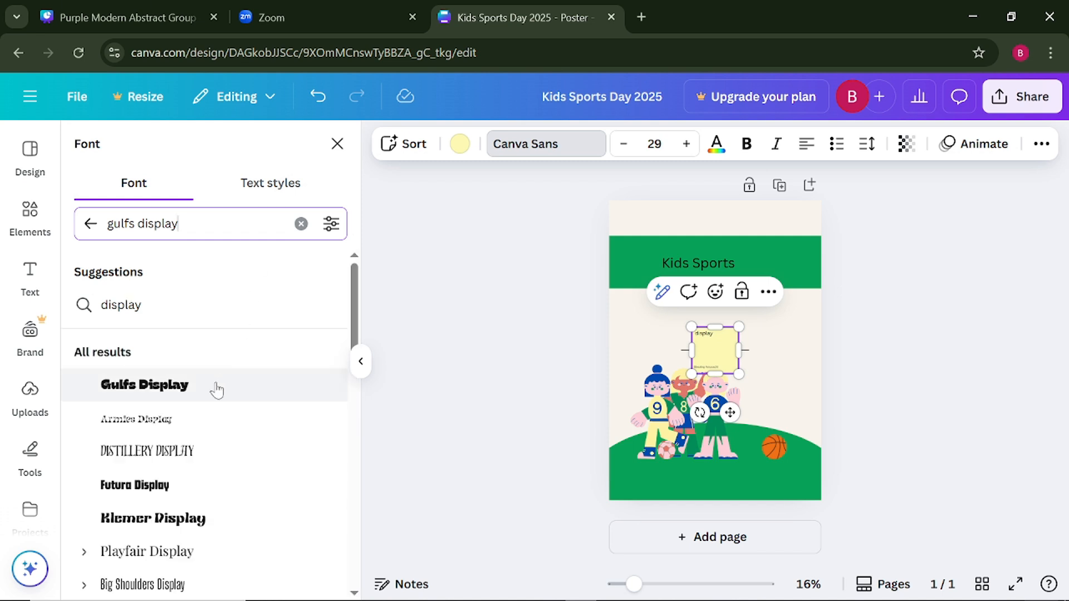
- Undo the font change on the stray sticky note and remove the accidental note and line above the children
{"action": "left_click", "coordinate": [216, 391]}
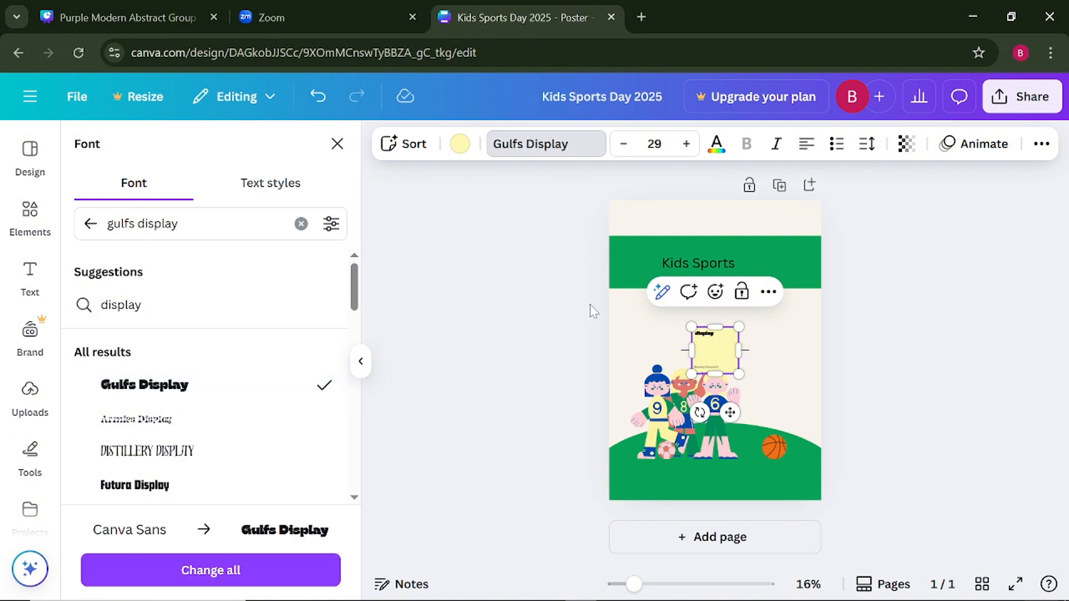
{"action": "key", "text": "ctrl+z"}
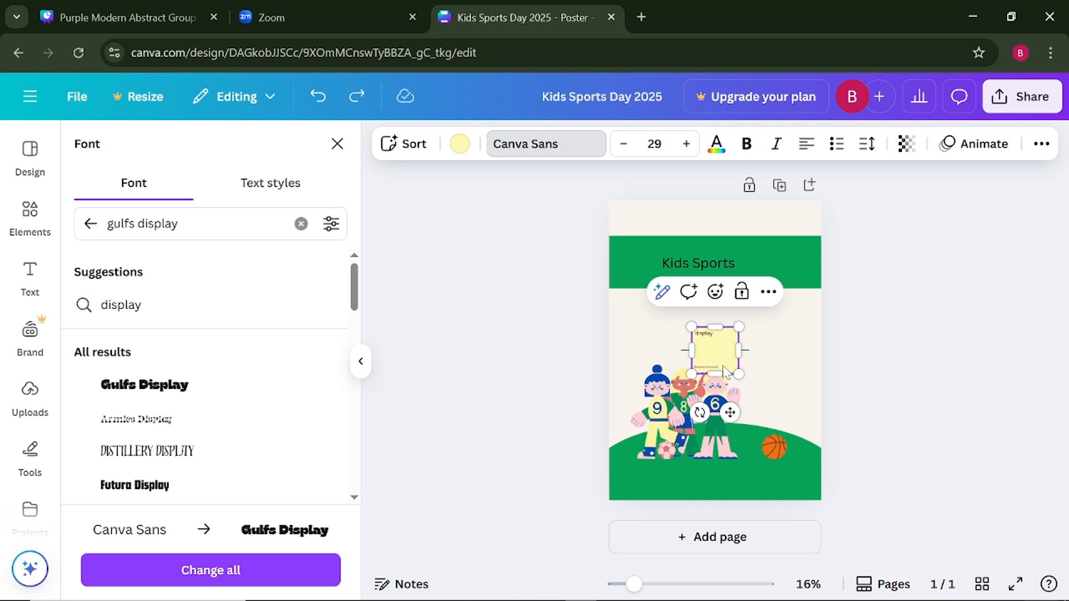
{"action": "key", "text": "ctrl+z"}
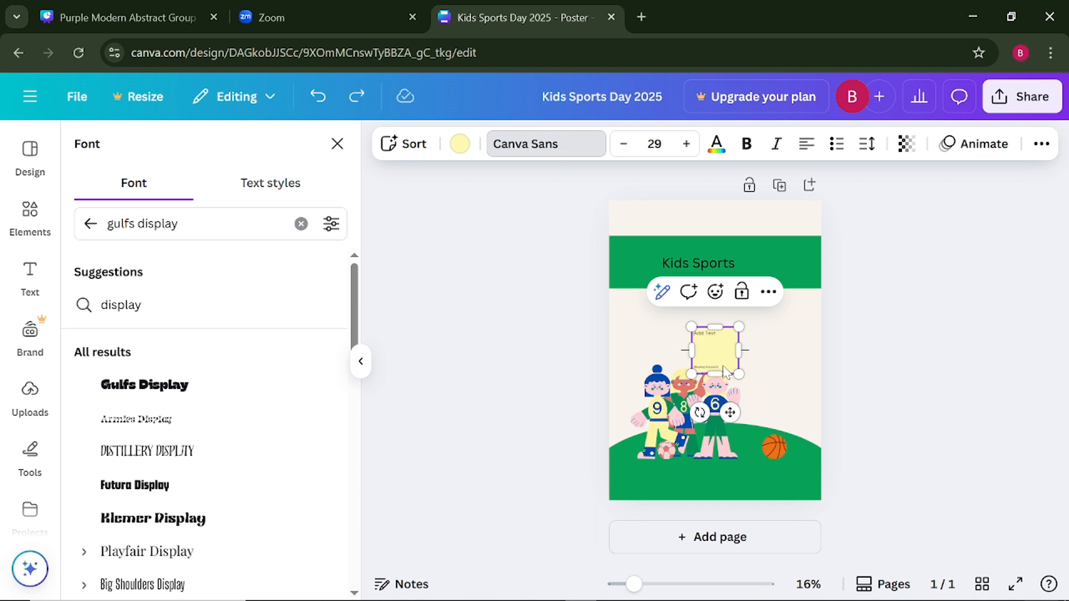
{"action": "key", "text": "ctrl+z"}
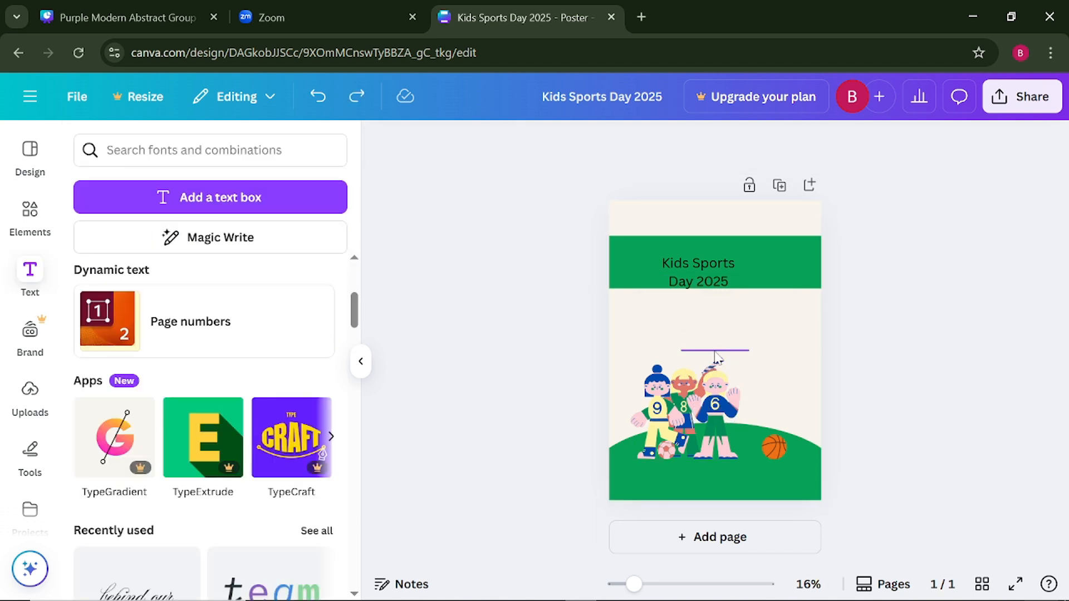
{"action": "left_click", "coordinate": [717, 357]}
{"action": "key", "text": "Escape"}
- Change the "Kids Sports Day 2025" title to the Gulfs Display font at size 146
{"action": "left_click", "coordinate": [710, 275]}
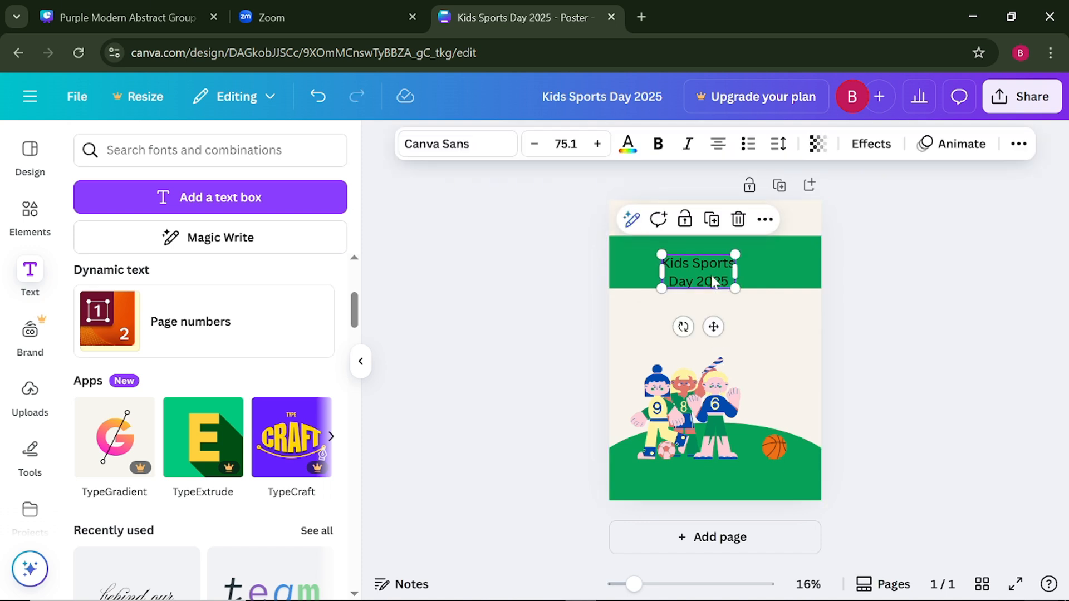
{"action": "left_click", "coordinate": [458, 153]}
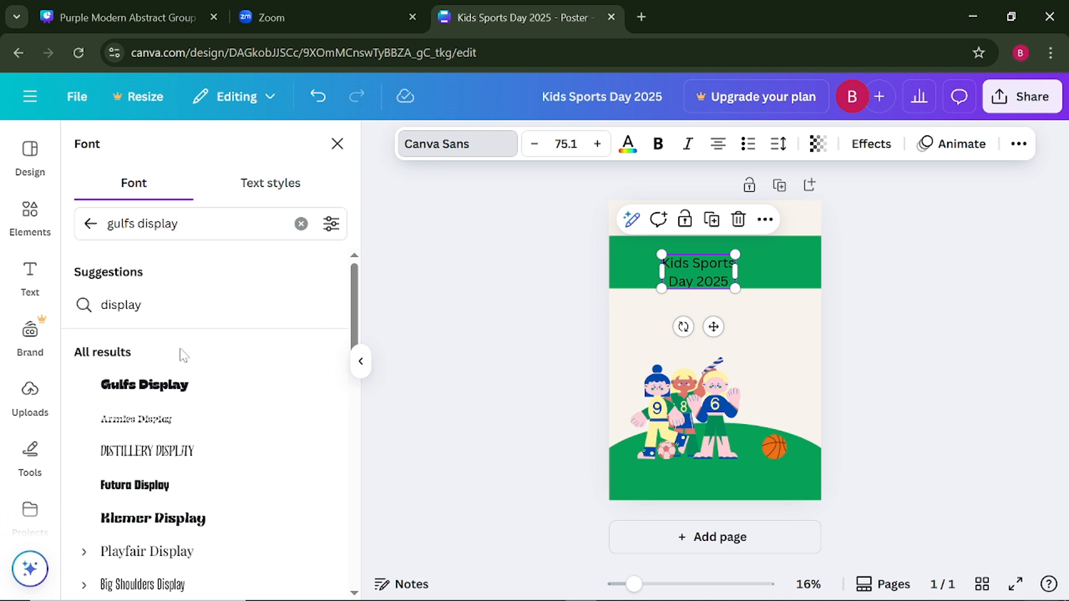
{"action": "left_click", "coordinate": [173, 390]}
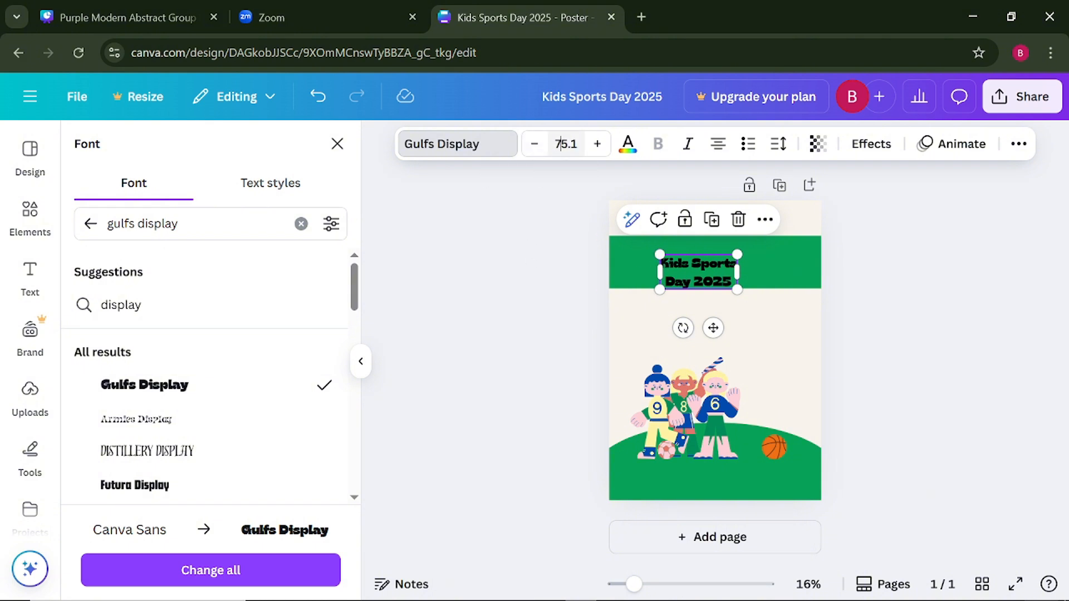
{"action": "left_click", "coordinate": [566, 144]}
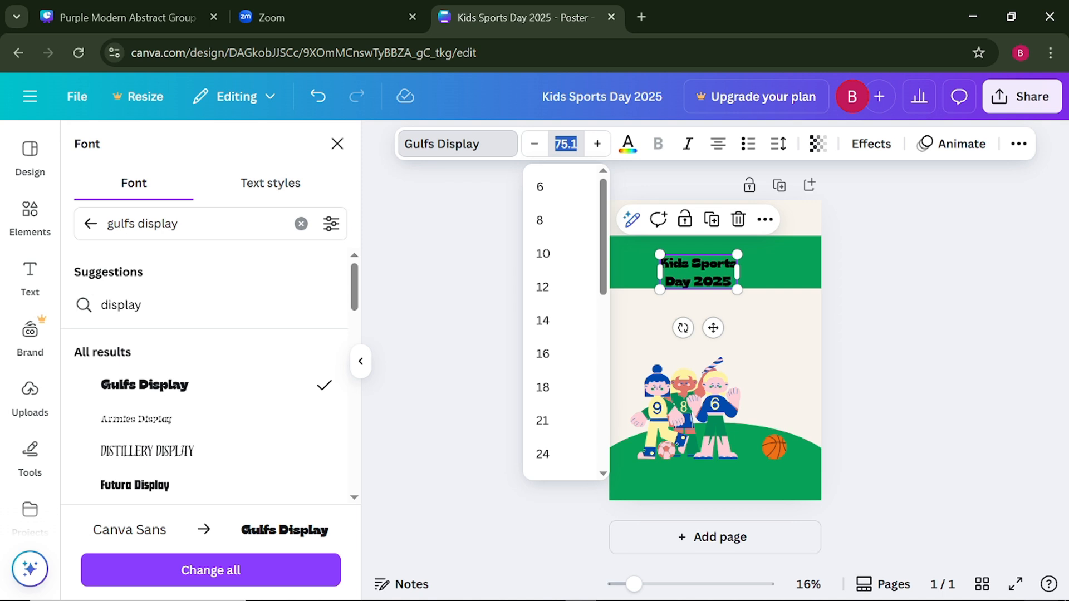
{"action": "type", "text": "146"}
{"action": "left_click", "coordinate": [469, 210]}
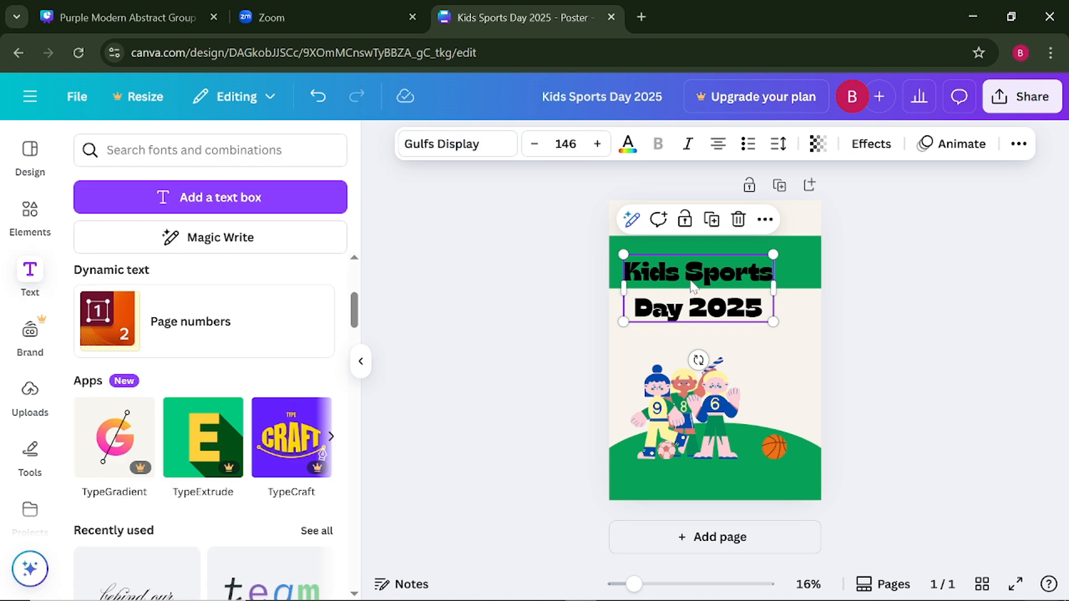
- Move the enlarged title up over the green band and tighten its line spacing to about 0.84
{"action": "left_click_drag", "start_coordinate": [692, 285], "coordinate": [694, 258]}
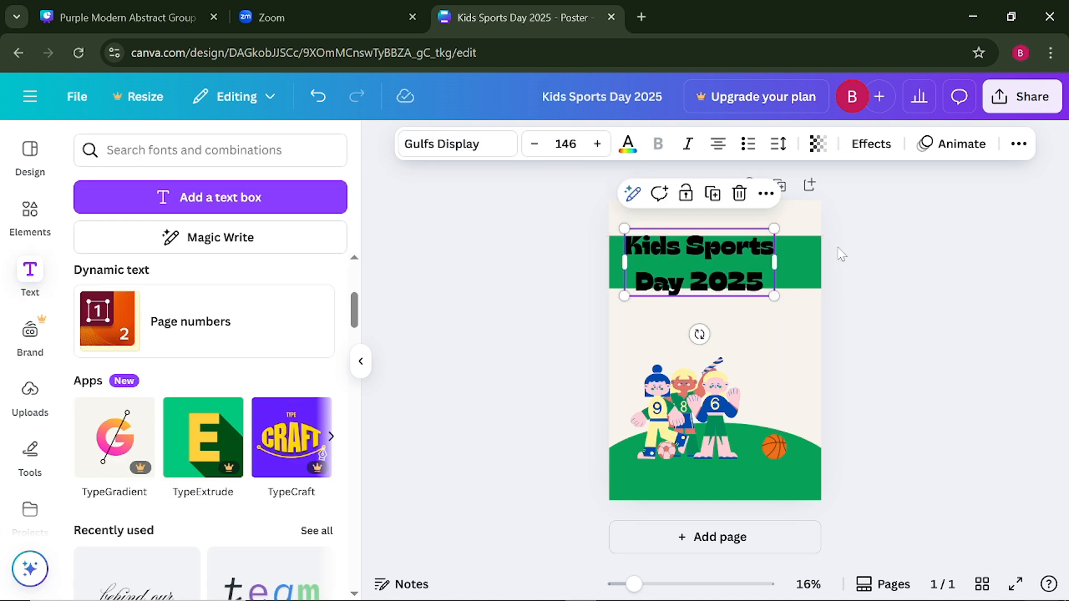
{"action": "left_click", "coordinate": [782, 146]}
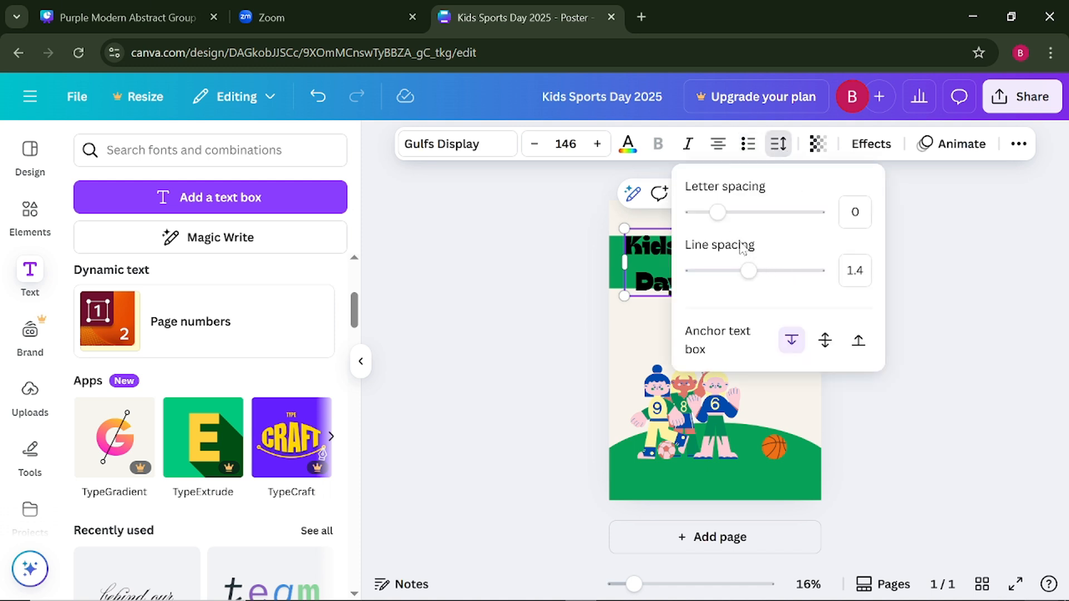
{"action": "left_click_drag", "start_coordinate": [749, 272], "coordinate": [665, 282]}
{"action": "key", "text": "Escape"}
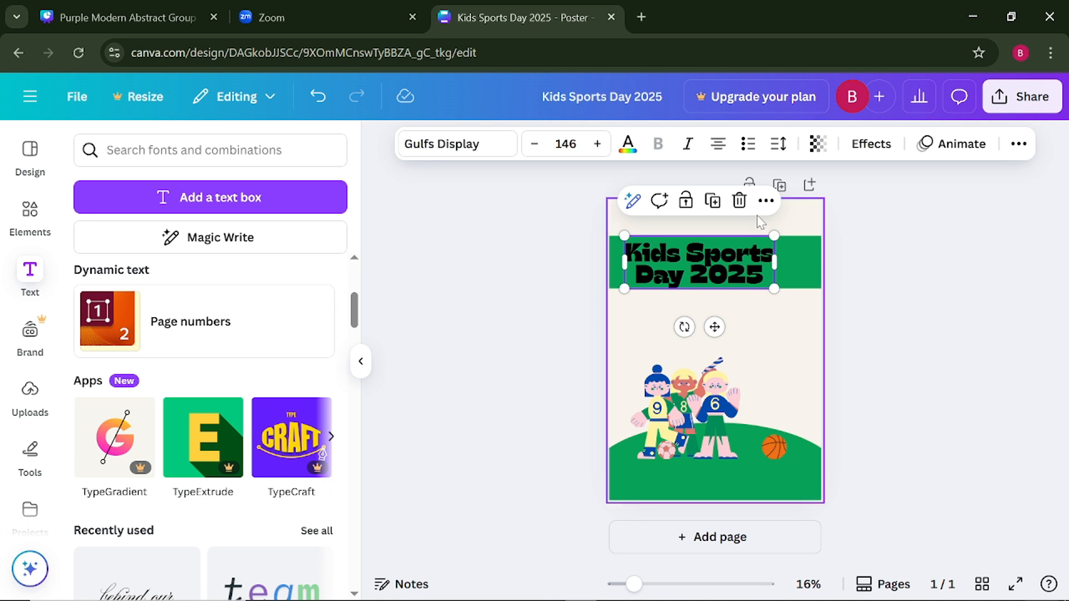
- Fine-tune the title's line spacing to 0.96 so its two lines sit on the green band
{"action": "left_click", "coordinate": [778, 144]}
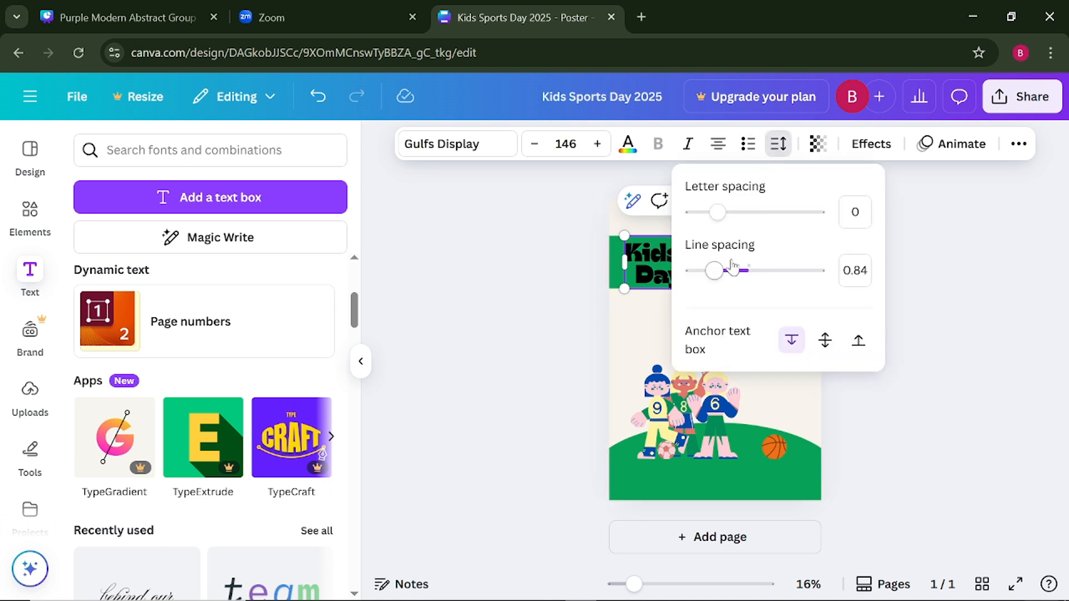
{"action": "left_click_drag", "start_coordinate": [723, 276], "coordinate": [734, 277]}
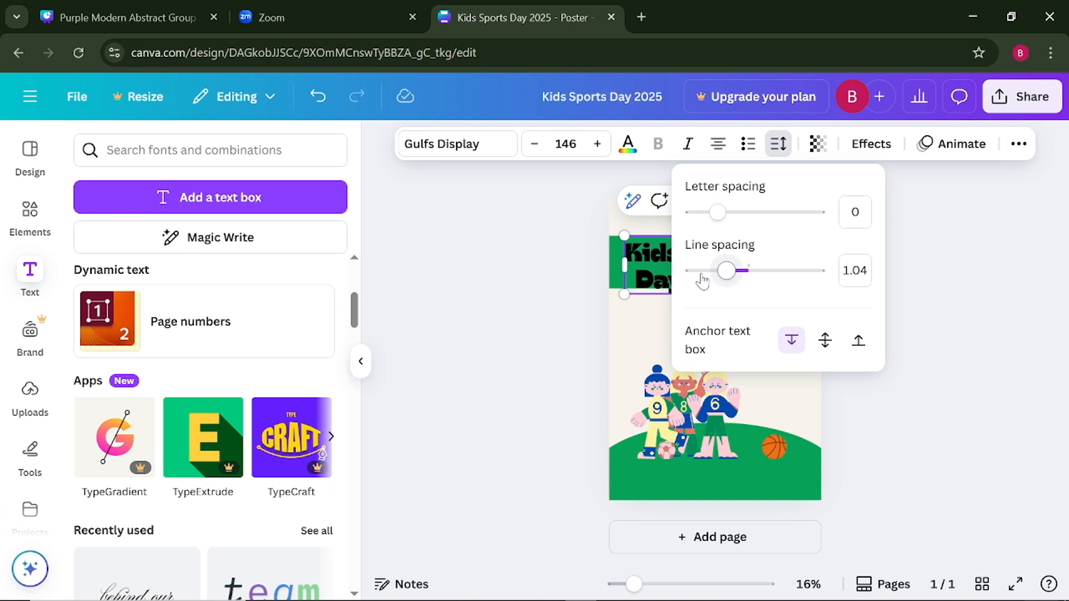
{"action": "left_click", "coordinate": [554, 268]}
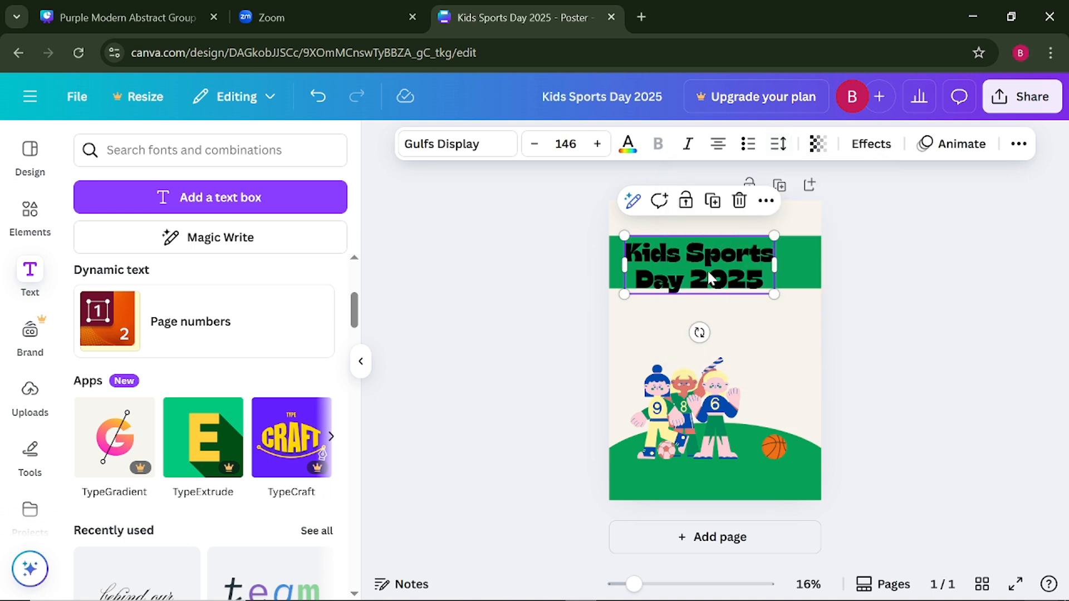
{"action": "left_click", "coordinate": [738, 261]}
{"action": "left_click", "coordinate": [914, 274]}
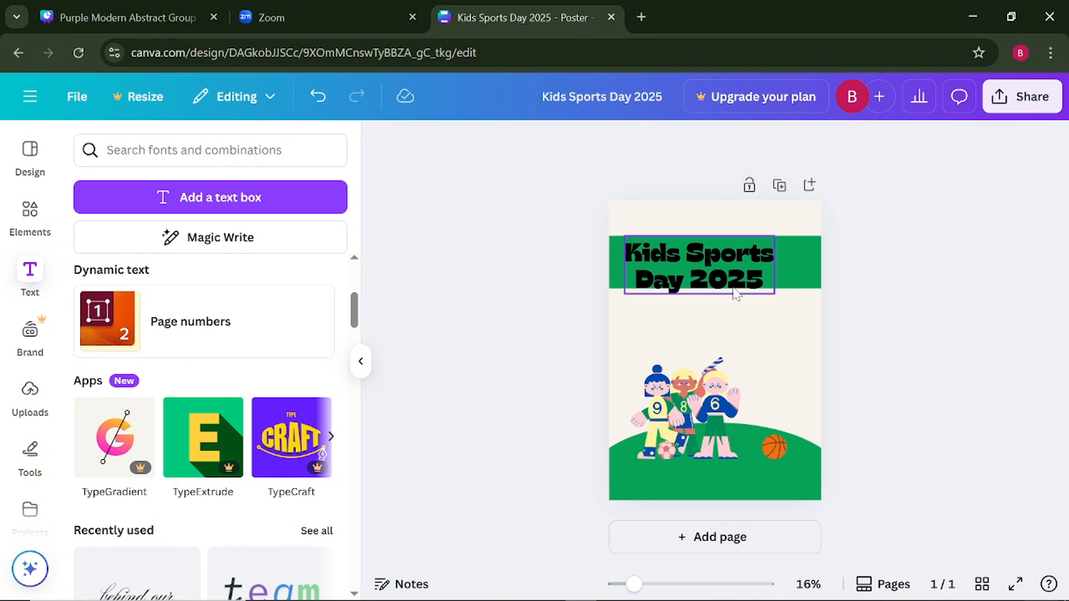
{"action": "left_click", "coordinate": [736, 264]}
{"action": "left_click", "coordinate": [778, 144]}
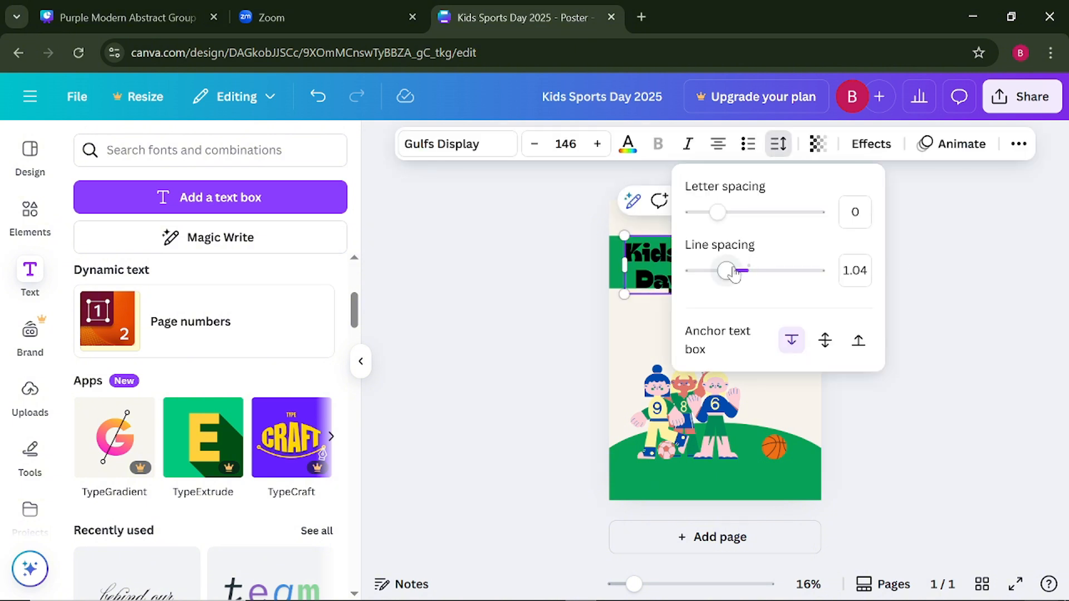
{"action": "mouse_move", "coordinate": [726, 271]}
{"action": "left_mouse_down"}
{"action": "mouse_move", "coordinate": [734, 272]}
{"action": "mouse_move", "coordinate": [721, 273]}
{"action": "left_mouse_up"}
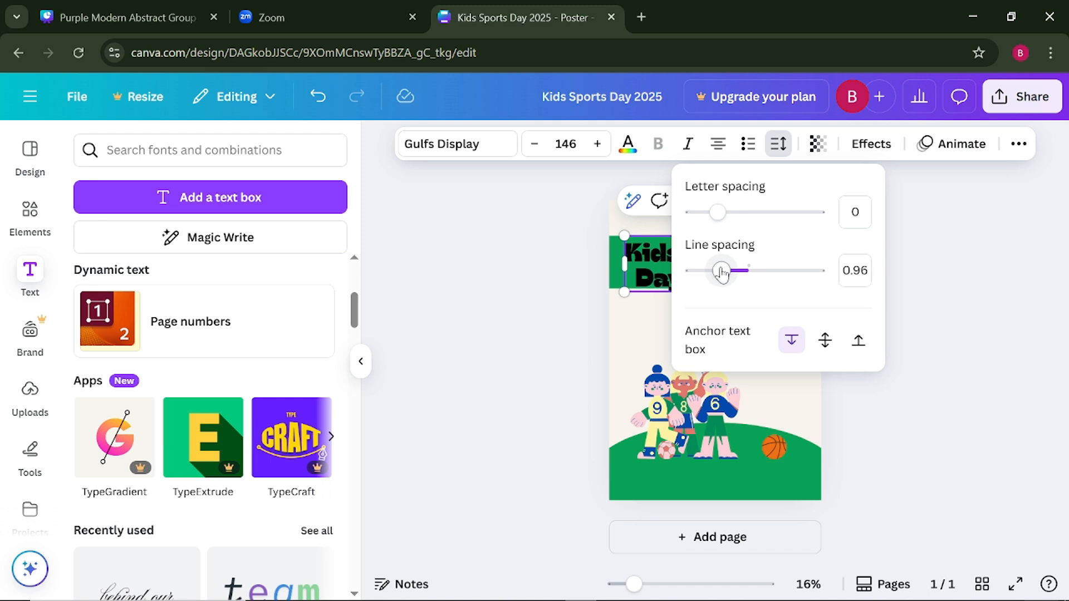
{"action": "left_click", "coordinate": [504, 260]}
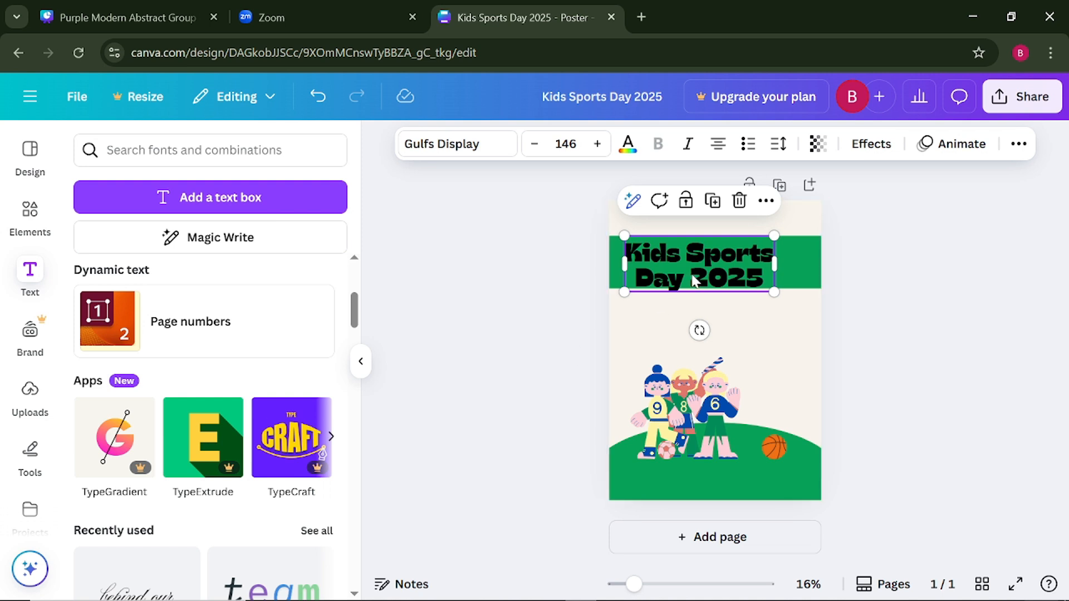
- Collapse the text library and colour the "Kids Sports Day 2025" title white
{"action": "left_click", "coordinate": [365, 372]}
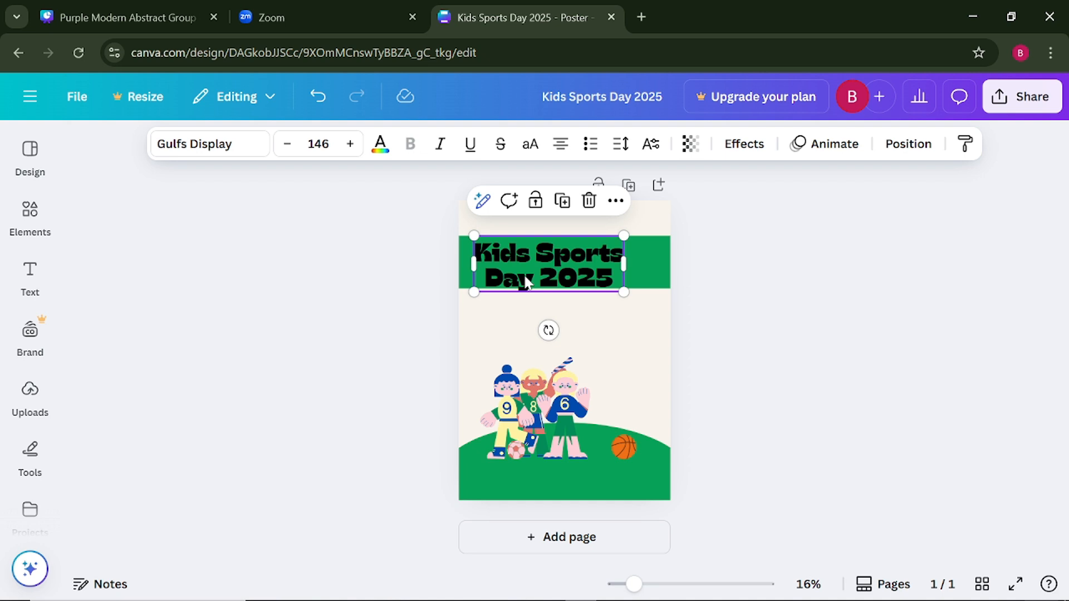
{"action": "left_click", "coordinate": [380, 155]}
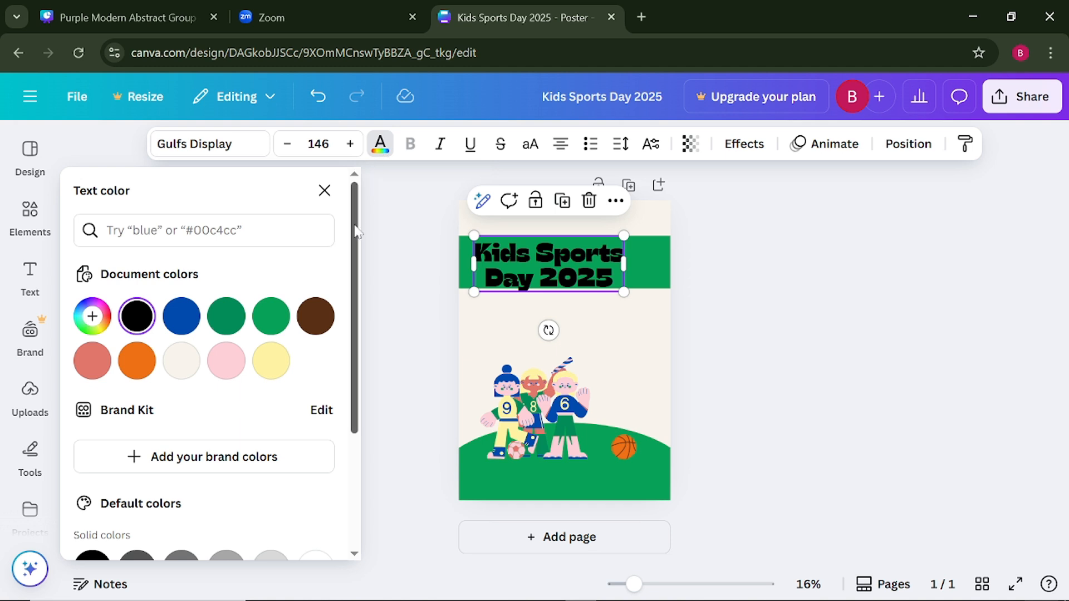
{"action": "scroll", "coordinate": [253, 418], "scroll_direction": "down", "scroll_amount": 3}
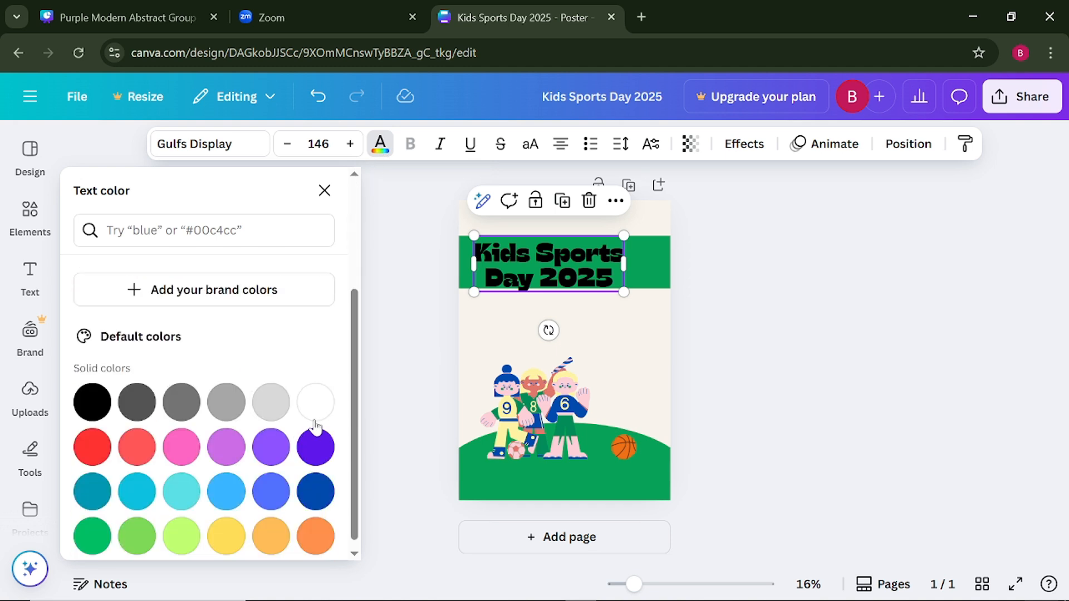
{"action": "left_click", "coordinate": [316, 418]}
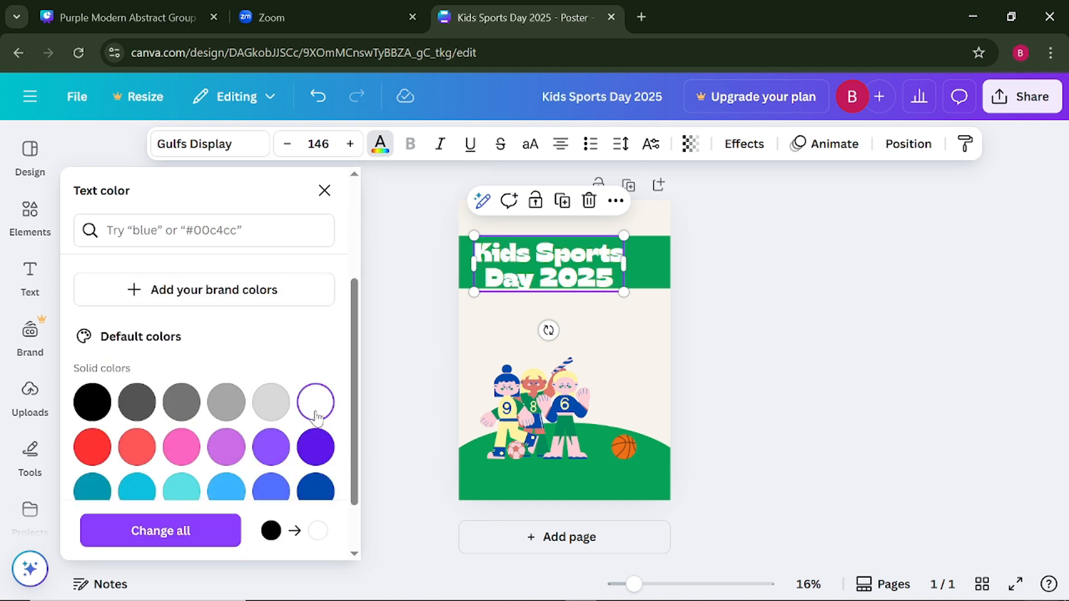
{"action": "left_click", "coordinate": [396, 334]}
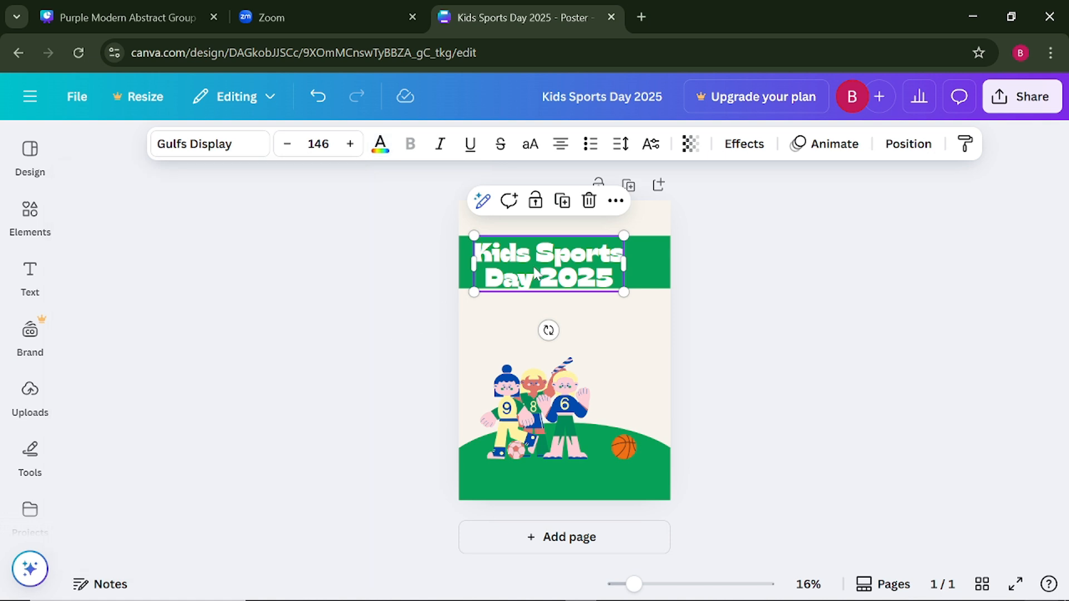
- Extend the green band's lower edge slightly downward so it fully backs the title's second line
{"action": "left_click", "coordinate": [417, 309]}
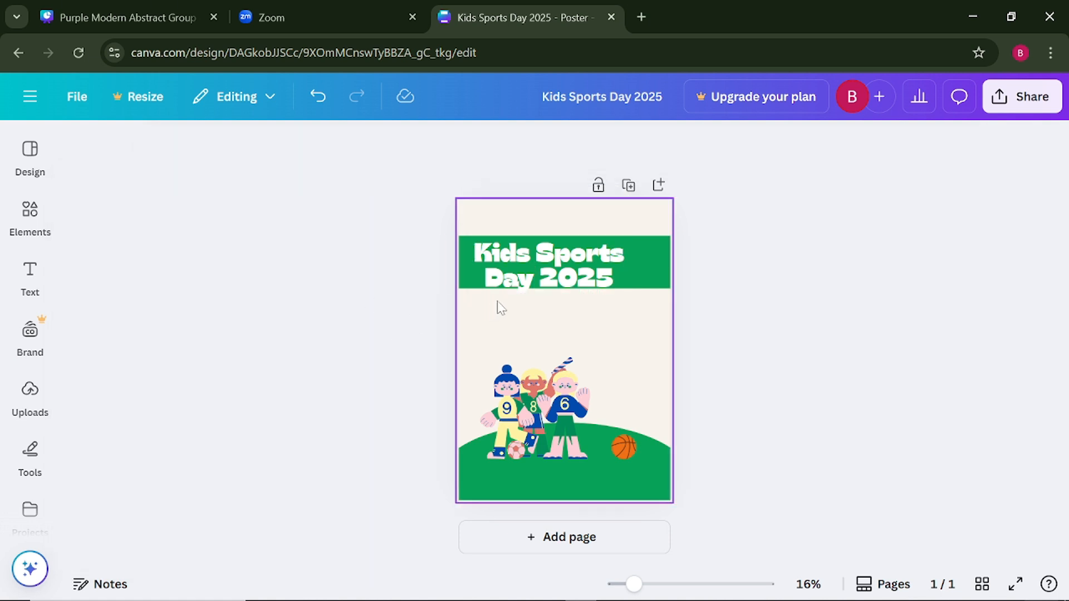
{"action": "left_click", "coordinate": [637, 272]}
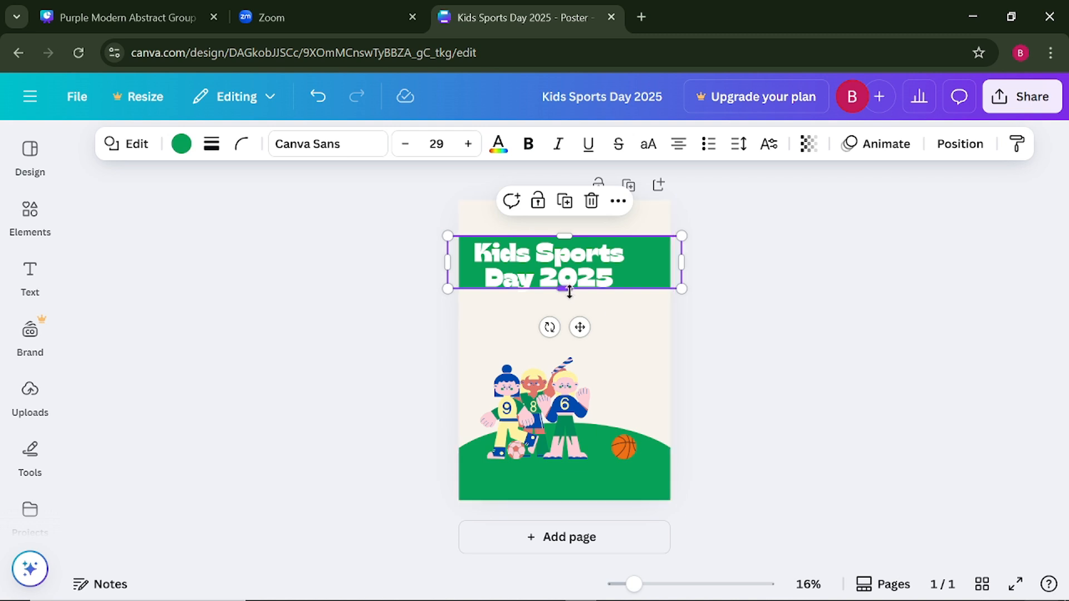
{"action": "left_click_drag", "start_coordinate": [564, 288], "coordinate": [585, 277]}
{"action": "left_click", "coordinate": [384, 303]}
- Reposition the "Kids Sports Day 2025" title on the green band, with its left edge on the poster's left margin guide
{"action": "left_click", "coordinate": [557, 273]}
{"action": "left_click", "coordinate": [403, 286]}
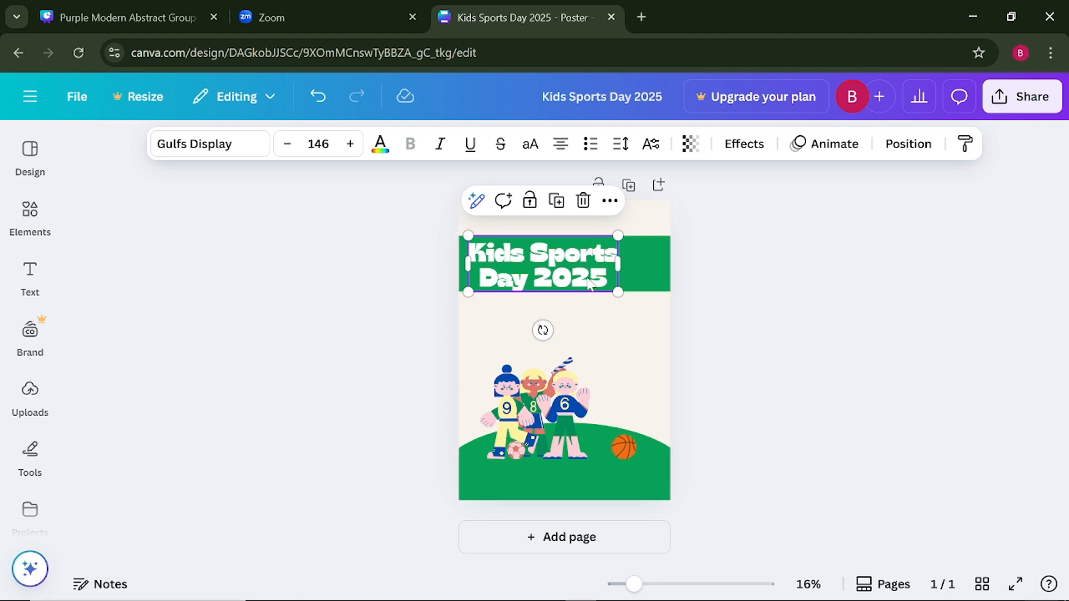
{"action": "left_click_drag", "start_coordinate": [591, 285], "coordinate": [579, 278]}
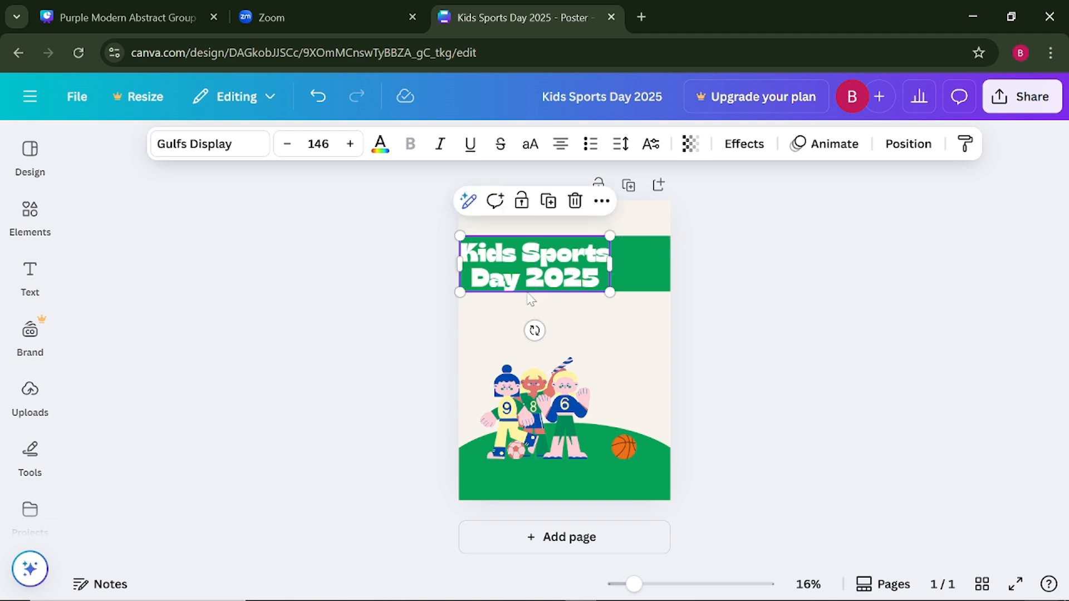
{"action": "left_click", "coordinate": [320, 310]}
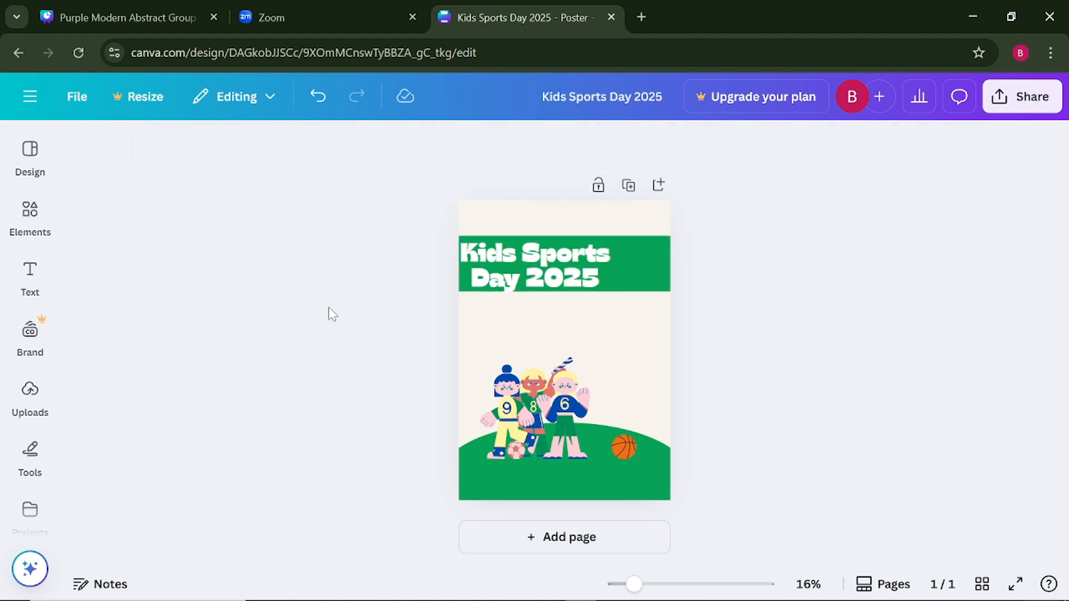
{"action": "left_click", "coordinate": [559, 284]}
{"action": "left_click_drag", "start_coordinate": [560, 284], "coordinate": [574, 278]}
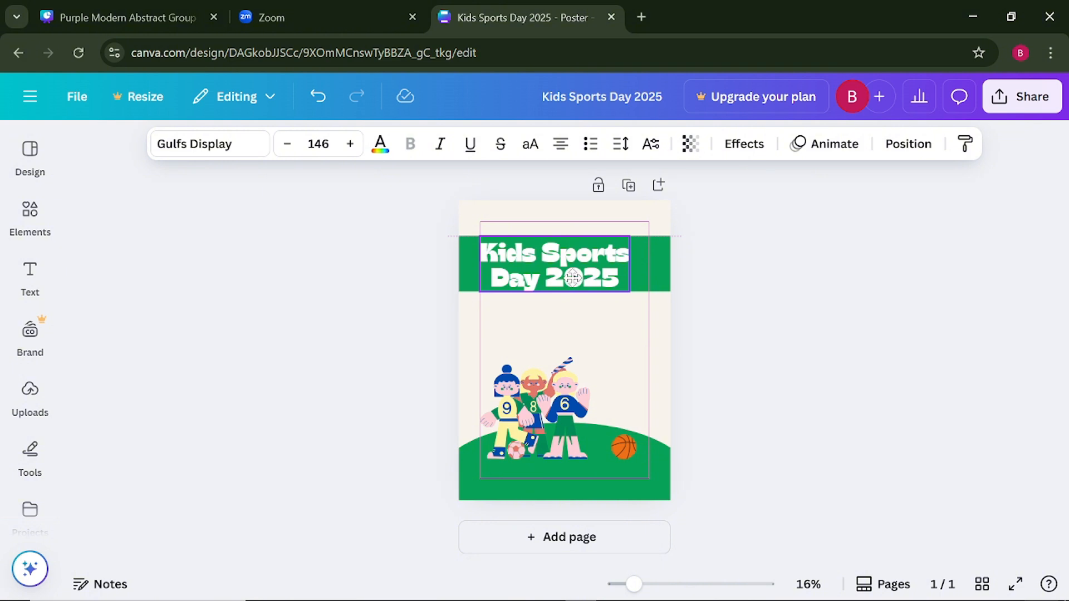
{"action": "left_click_drag", "start_coordinate": [573, 278], "coordinate": [577, 277]}
{"action": "left_click", "coordinate": [343, 297]}
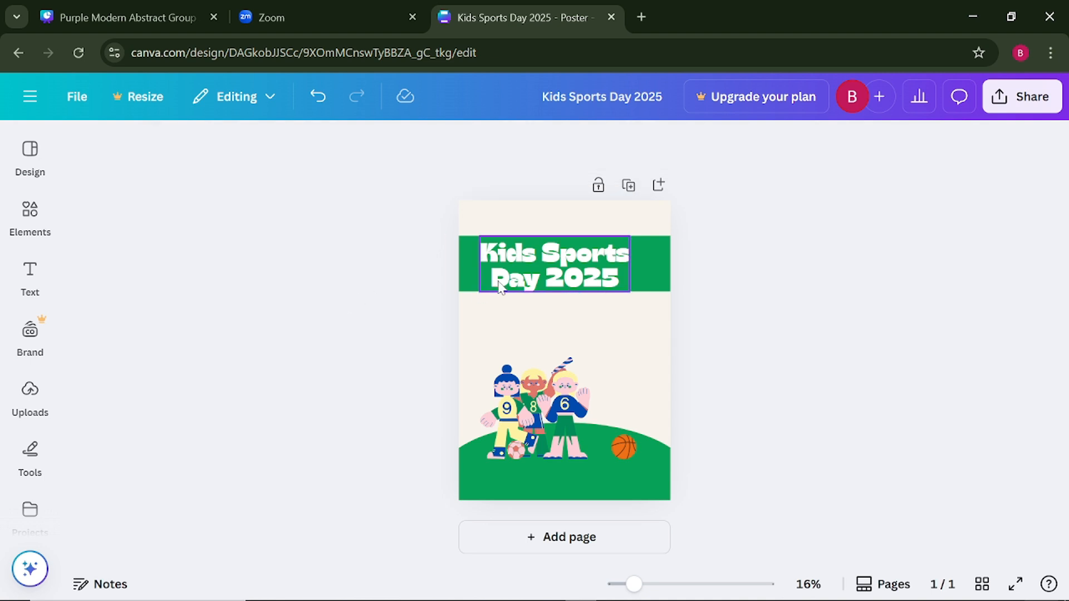
- Left-align the two lines of the "Kids Sports Day 2025" title
{"action": "left_click", "coordinate": [572, 294]}
{"action": "left_click", "coordinate": [559, 146]}
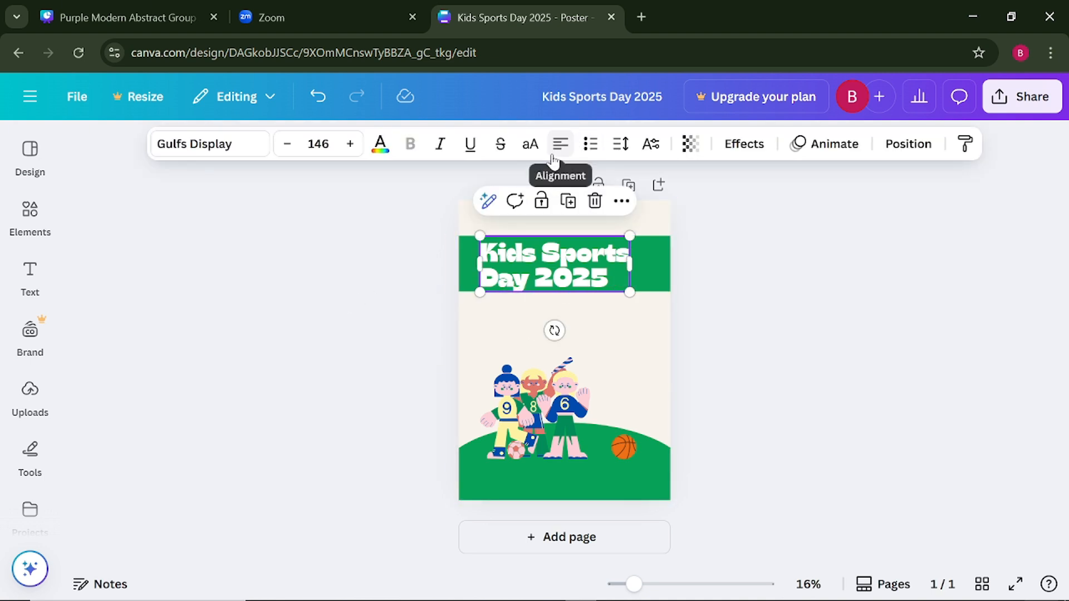
{"action": "left_click", "coordinate": [294, 272]}
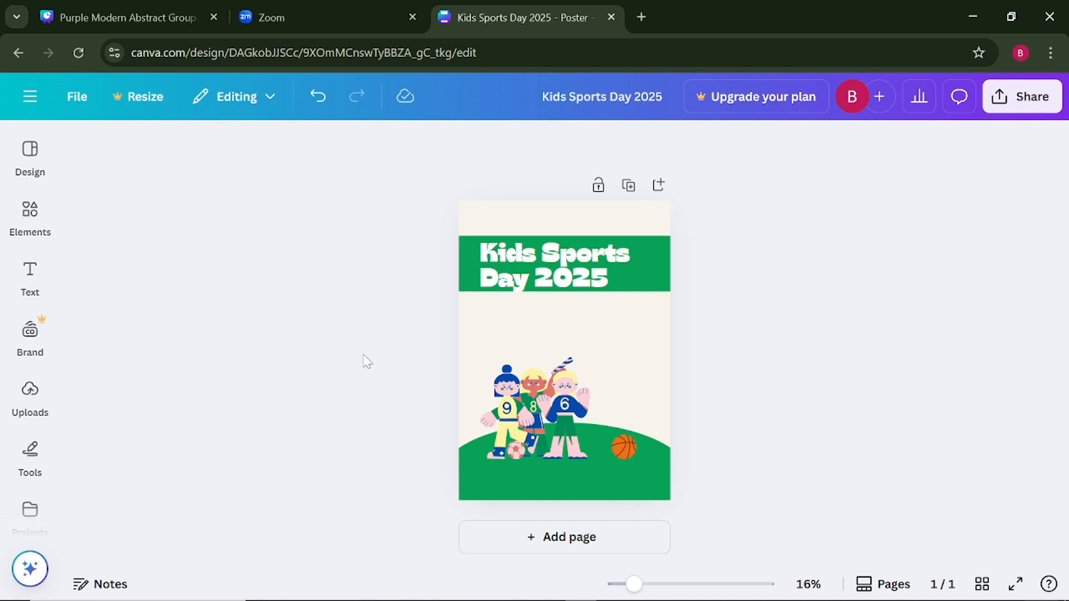
- Add a new text box to the poster and collapse the text library
{"action": "left_click", "coordinate": [30, 284]}
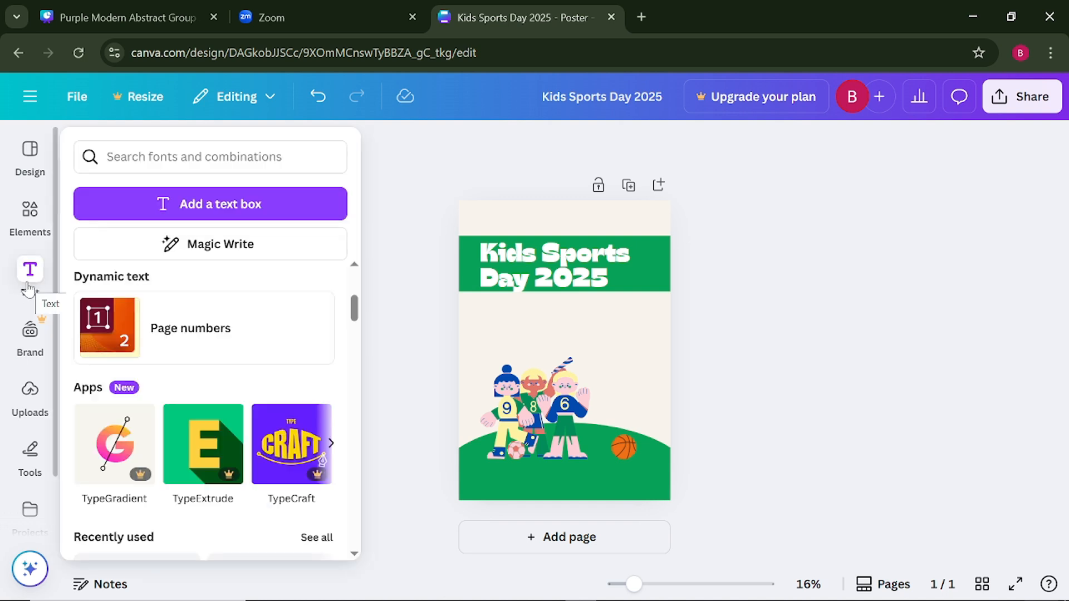
{"action": "left_click", "coordinate": [217, 203]}
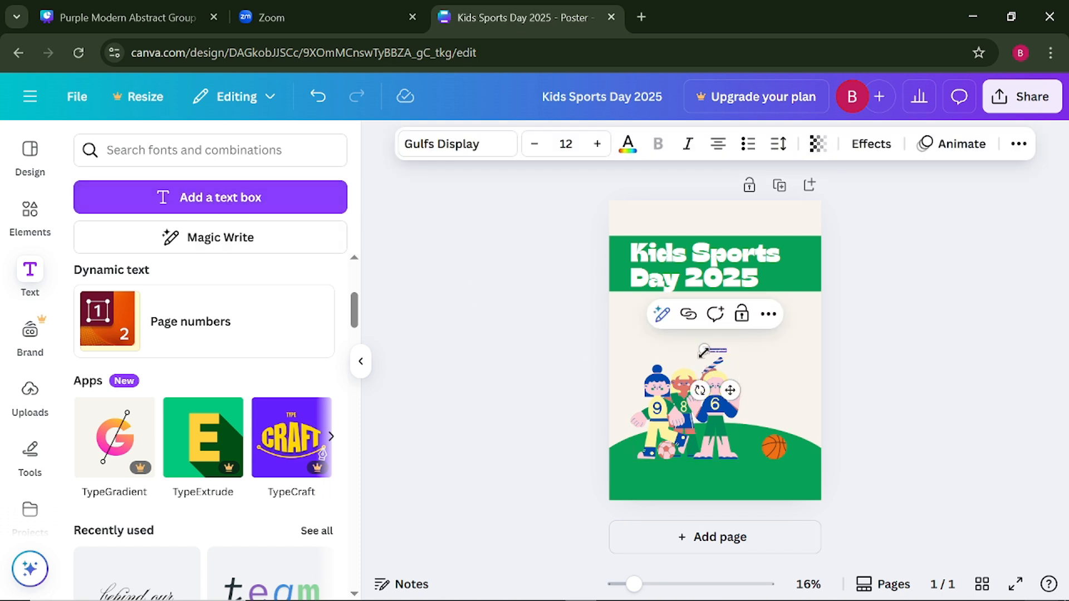
{"action": "left_click", "coordinate": [363, 372]}
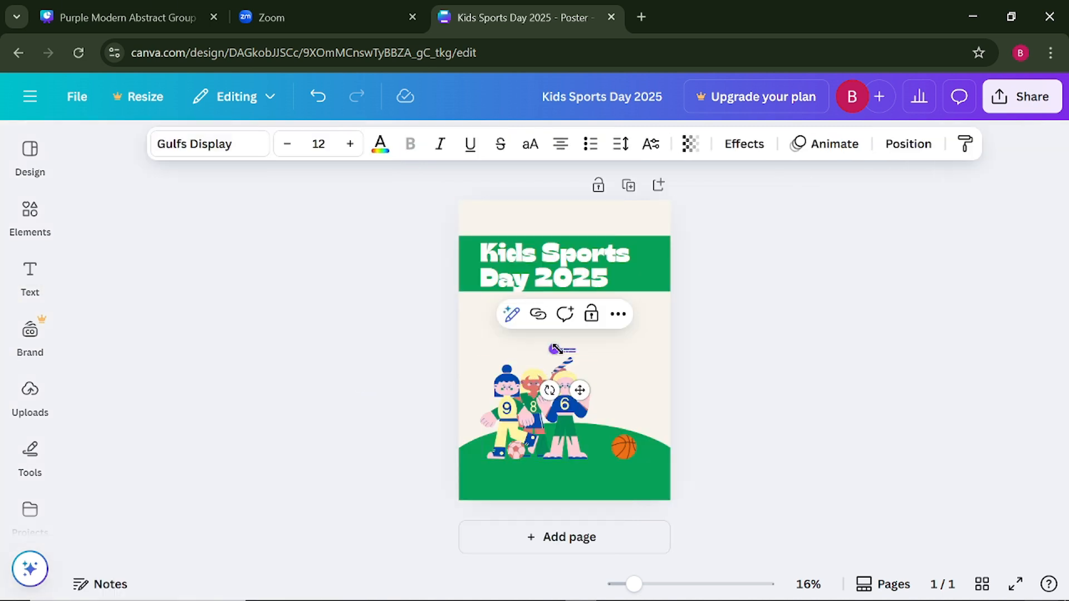
- Increase the new text box's font size to 60
{"action": "left_click", "coordinate": [350, 144]}
{"action": "left_click", "coordinate": [350, 144]}
{"action": "left_click", "coordinate": [350, 144]}
{"action": "left_click", "coordinate": [350, 145]}
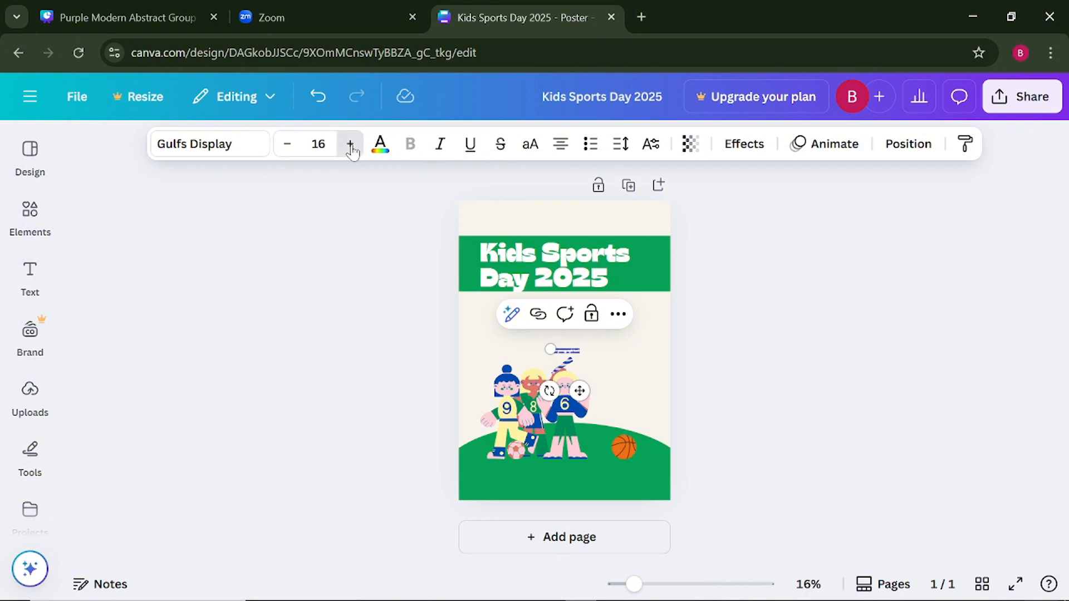
{"action": "left_click", "coordinate": [351, 144]}
{"action": "left_click", "coordinate": [350, 144]}
{"action": "left_click", "coordinate": [350, 144]}
{"action": "left_click", "coordinate": [350, 144]}
{"action": "left_click", "coordinate": [350, 144]}
{"action": "left_click", "coordinate": [350, 144]}
{"action": "left_click", "coordinate": [350, 144]}
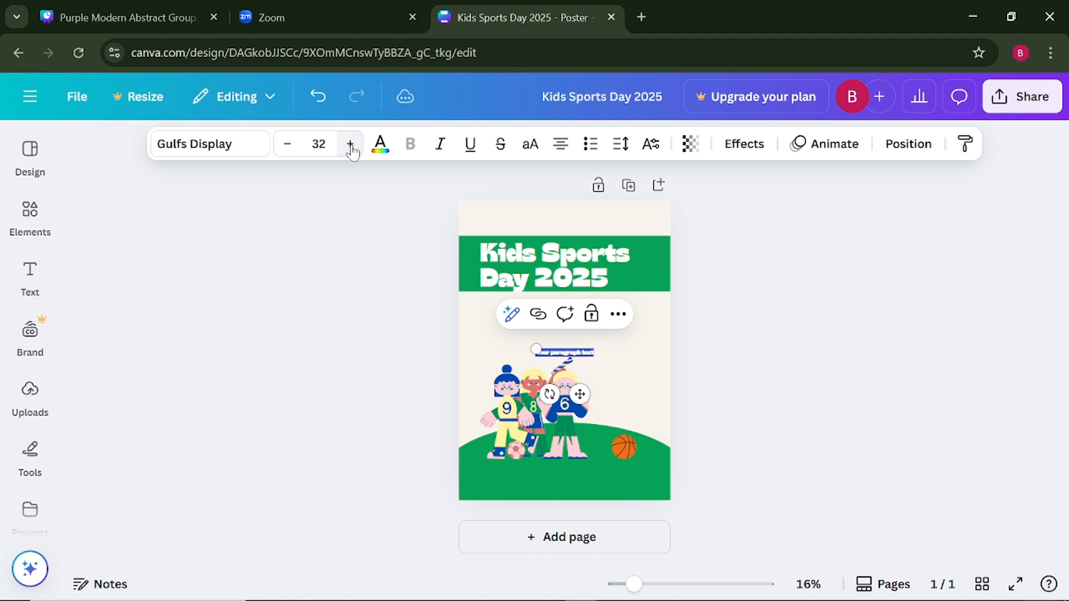
{"action": "left_click", "coordinate": [350, 144]}
{"action": "left_click", "coordinate": [350, 145]}
{"action": "left_click", "coordinate": [350, 144]}
{"action": "left_click", "coordinate": [350, 144]}
{"action": "left_click", "coordinate": [350, 144]}
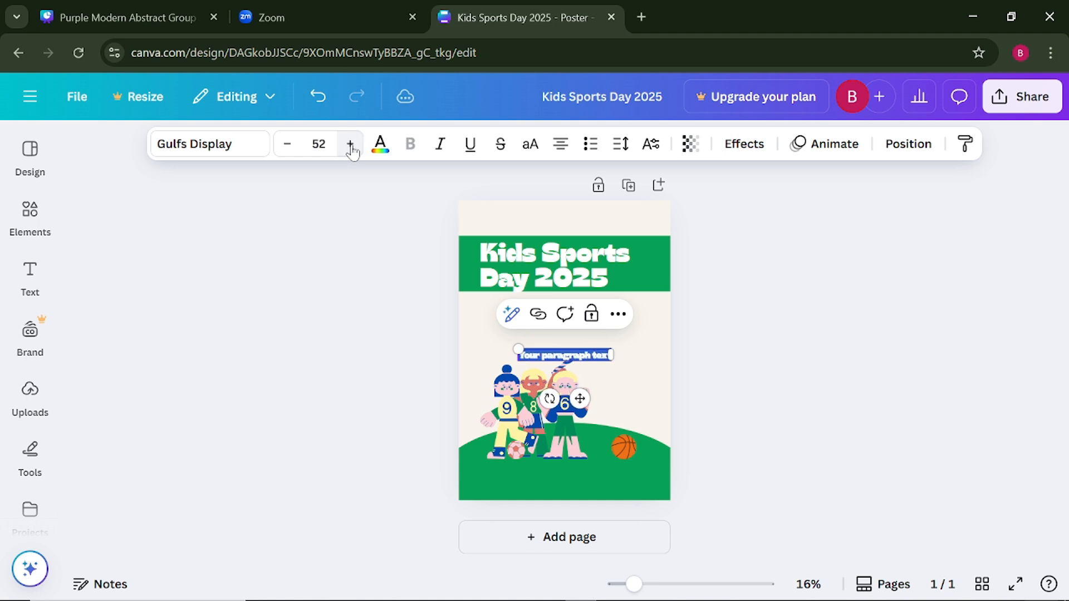
{"action": "left_click", "coordinate": [350, 145]}
{"action": "left_click", "coordinate": [350, 144]}
{"action": "left_click", "coordinate": [351, 145]}
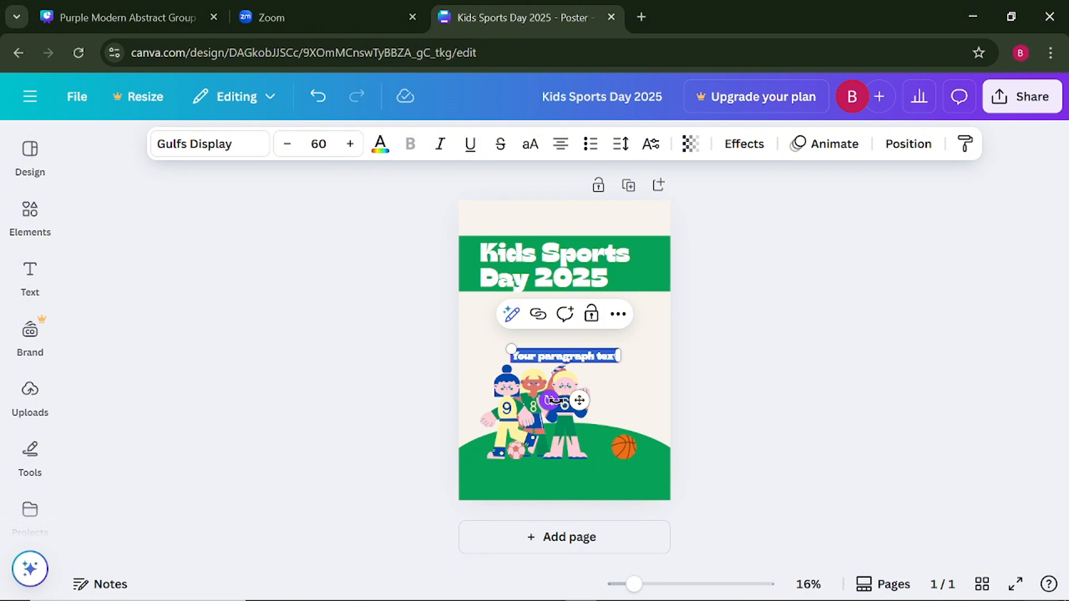
- Replace the placeholder text in the new text box with "Digital Dreams ICT Academy"
{"action": "type", "text": "Digi"}
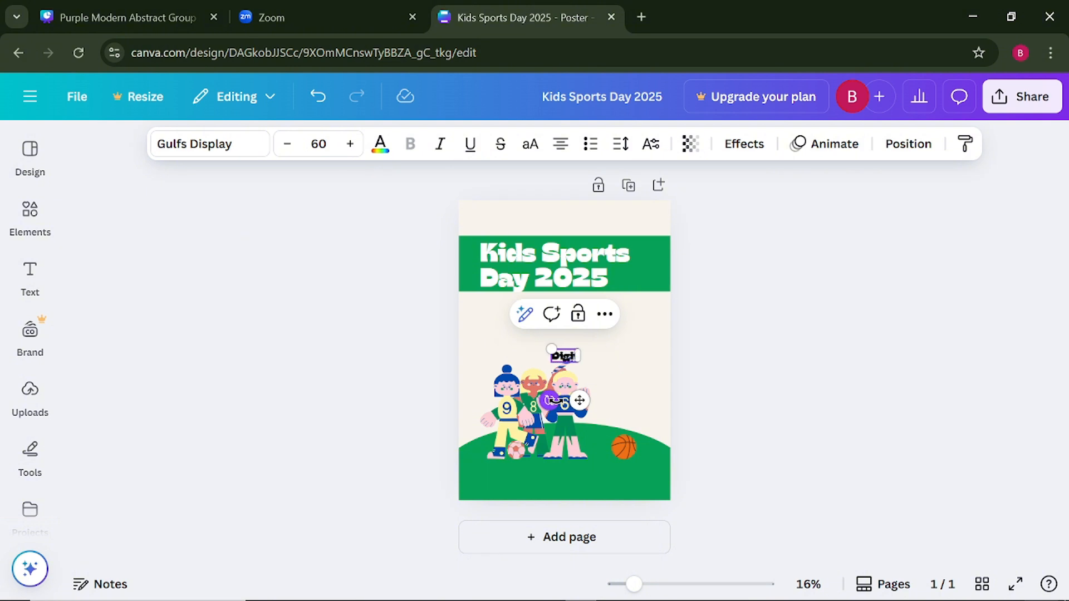
{"action": "type", "text": "tal Dream"}
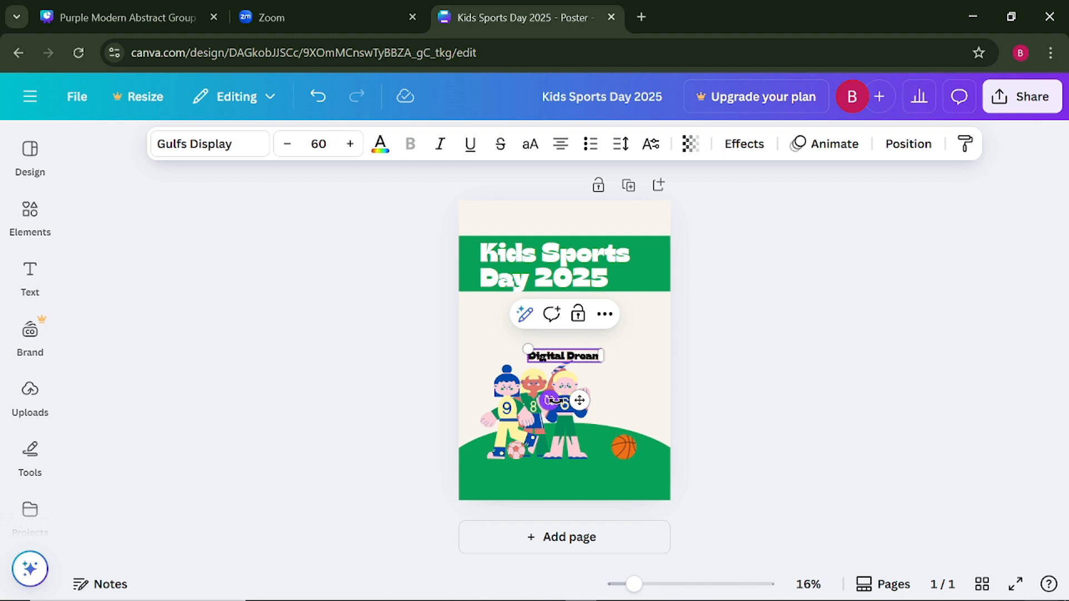
{"action": "type", "text": "s"}
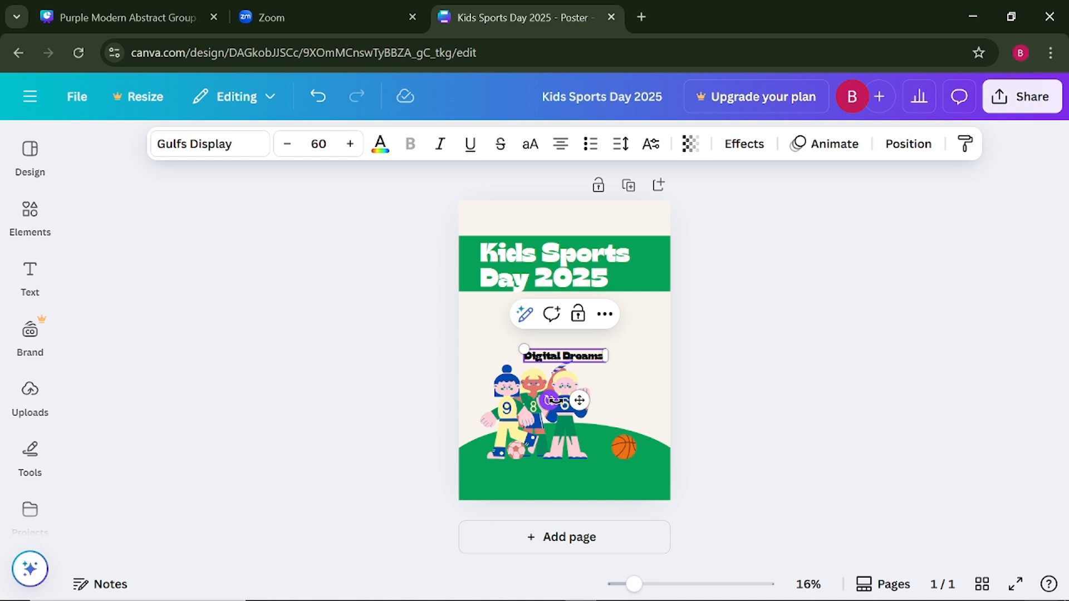
{"action": "type", "text": ":"}
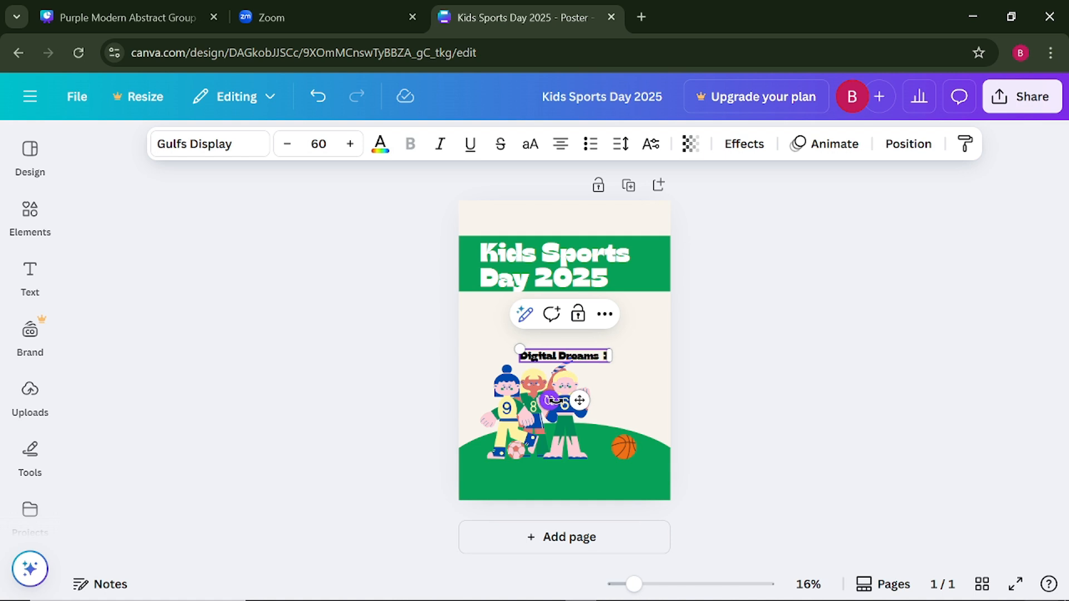
{"action": "type", "text": "CT"}
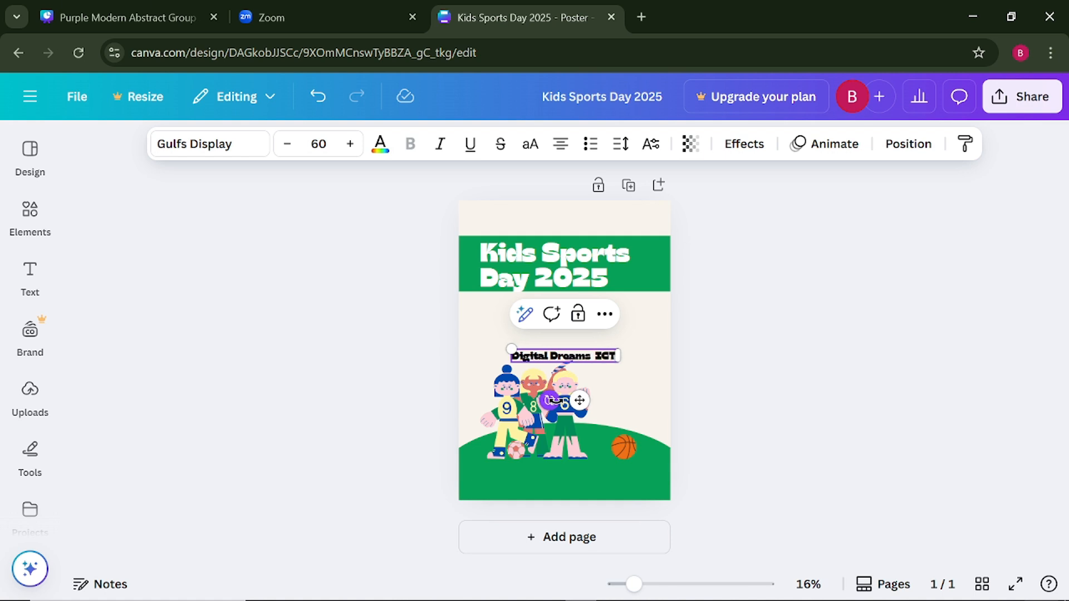
{"action": "type", "text": " A"}
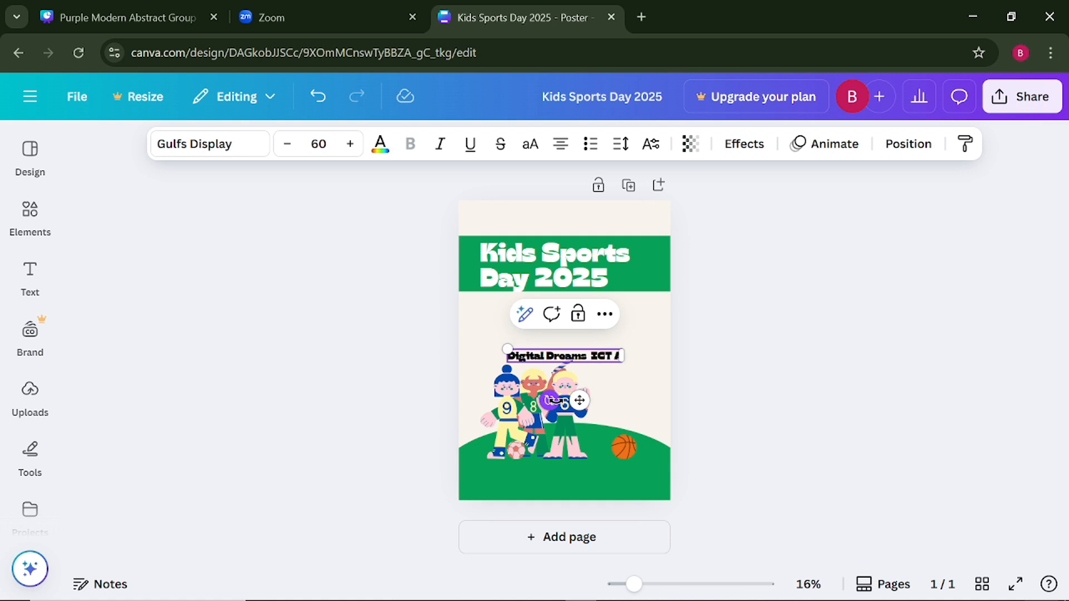
{"action": "type", "text": "ca"}
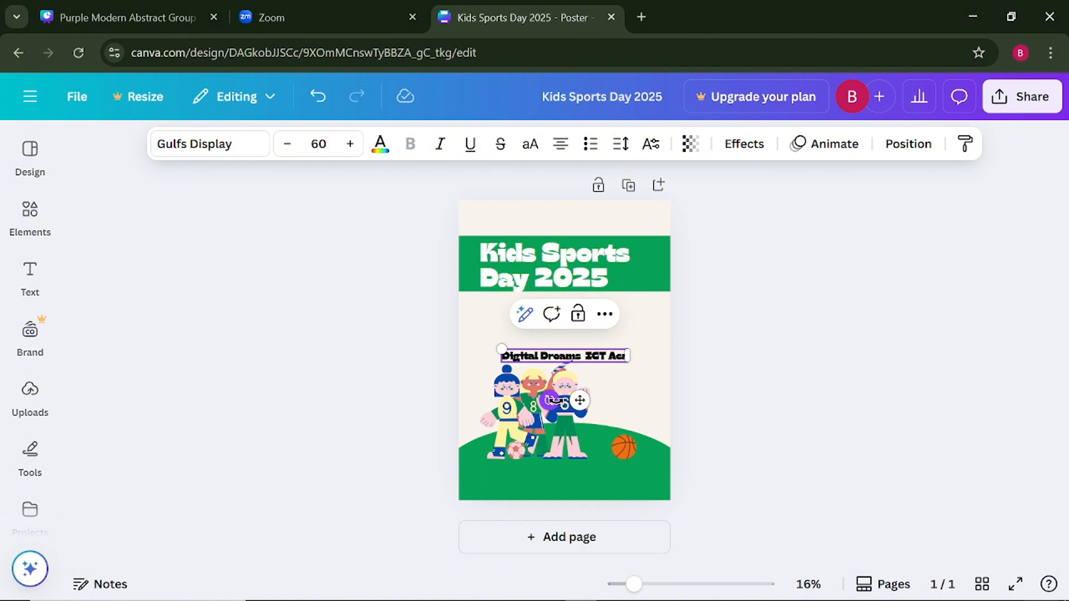
{"action": "type", "text": "d"}
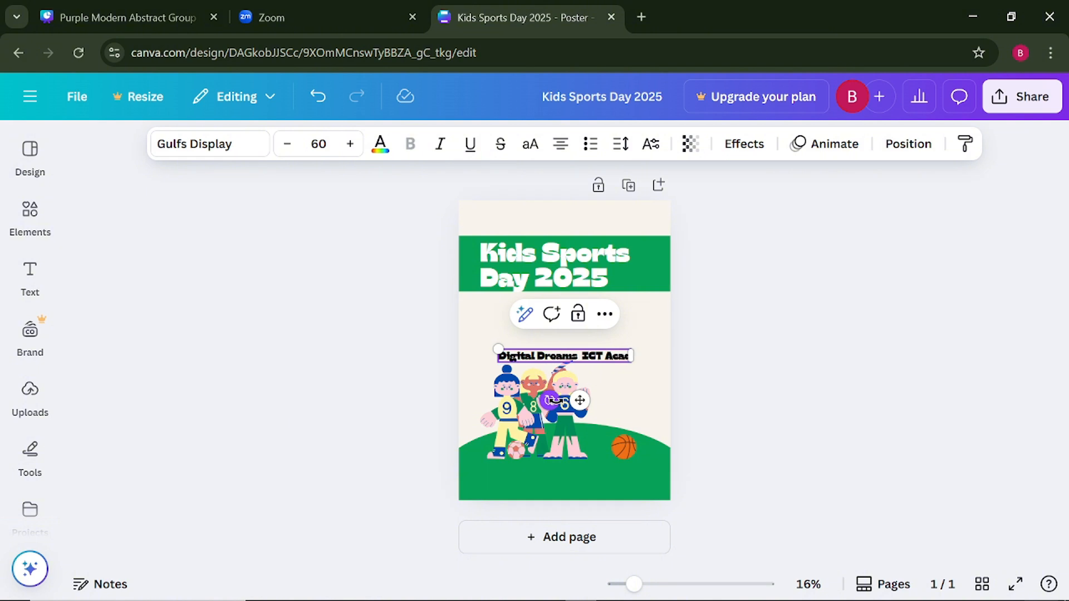
{"action": "type", "text": "e"}
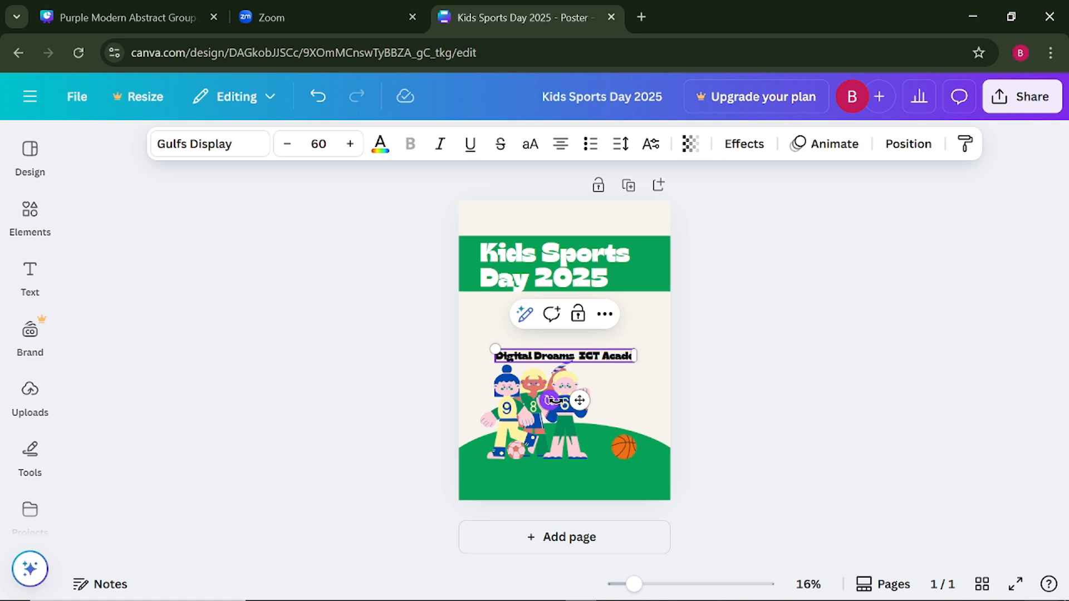
{"action": "type", "text": "m"}
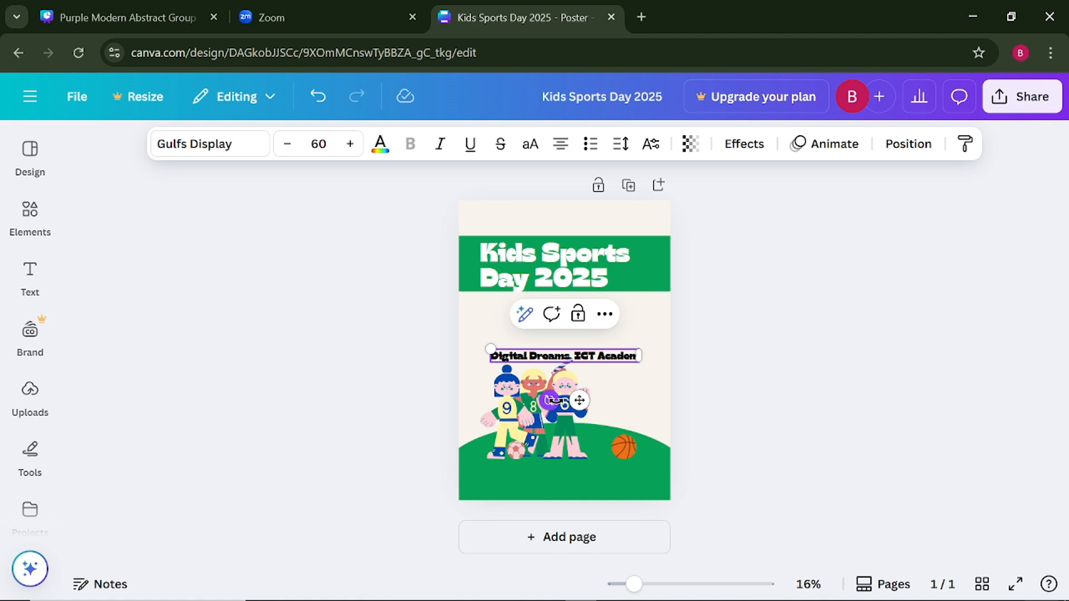
{"action": "type", "text": "y"}
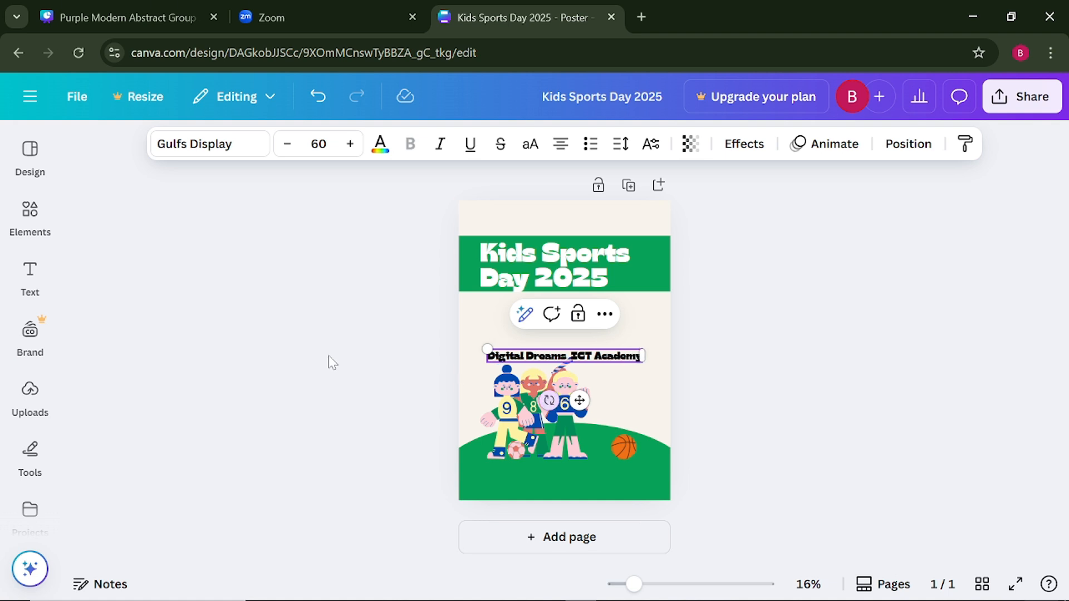
{"action": "left_click", "coordinate": [270, 374]}
- Change the "Digital Dreams ICT Academy" text to the Garet font, leaving the title's font as it is
{"action": "left_click", "coordinate": [533, 362]}
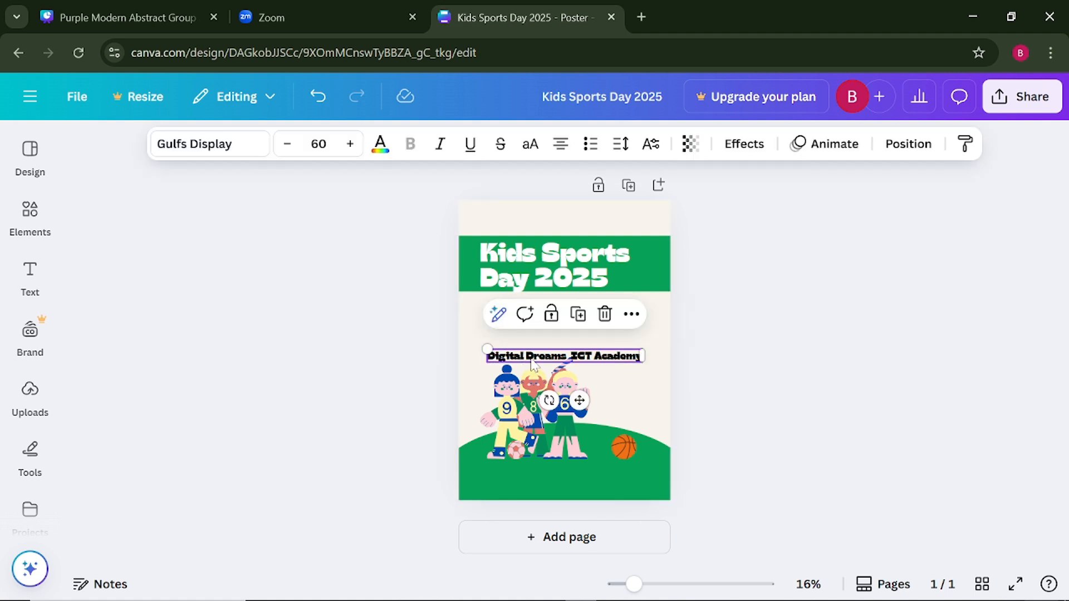
{"action": "left_click", "coordinate": [208, 146]}
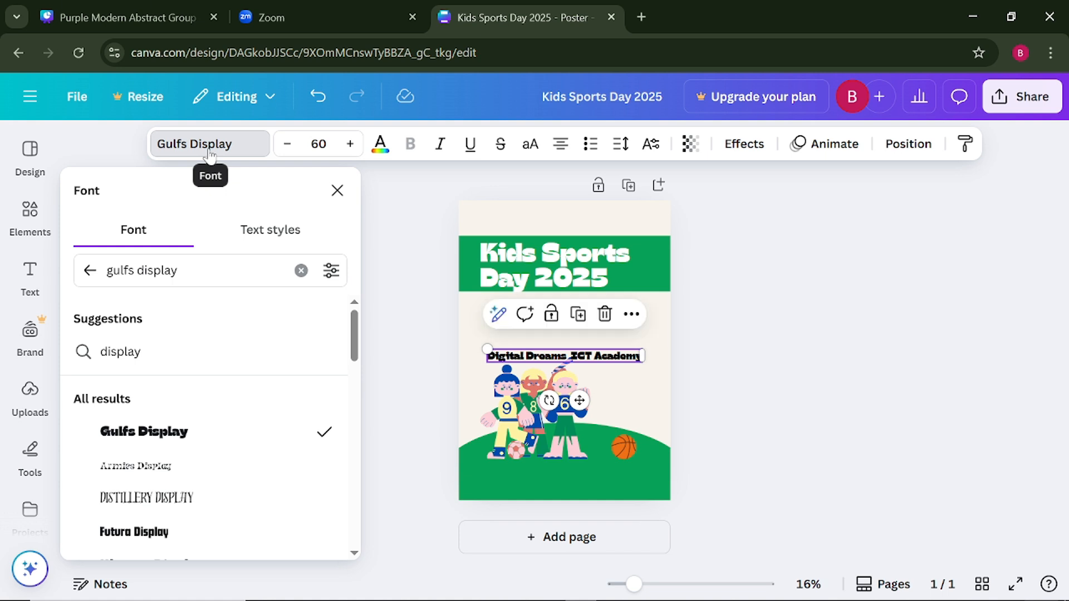
{"action": "left_click", "coordinate": [153, 270]}
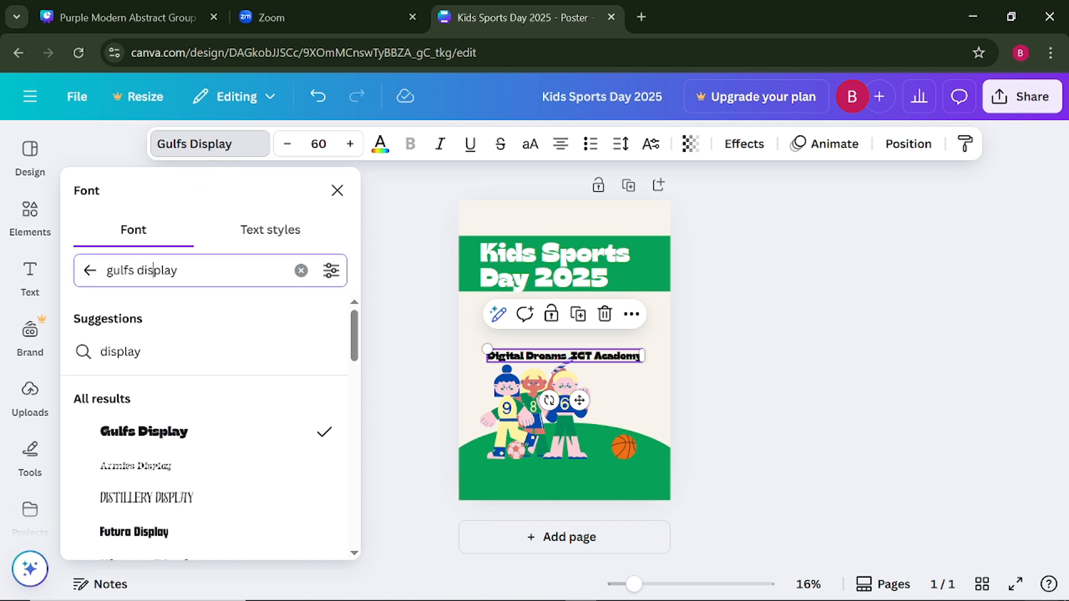
{"action": "left_click", "coordinate": [301, 270]}
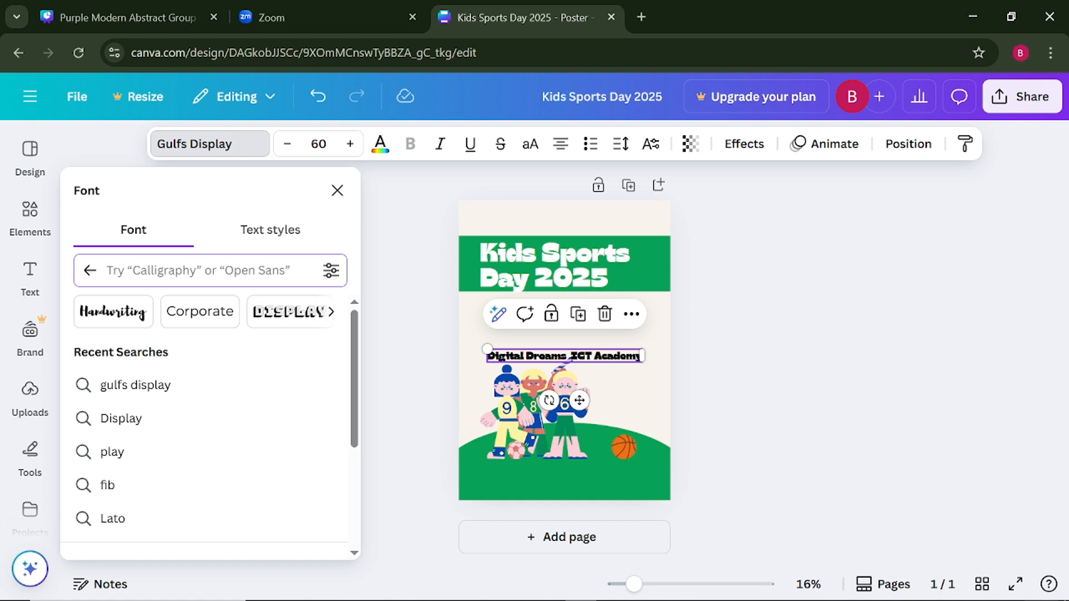
{"action": "type", "text": "g"}
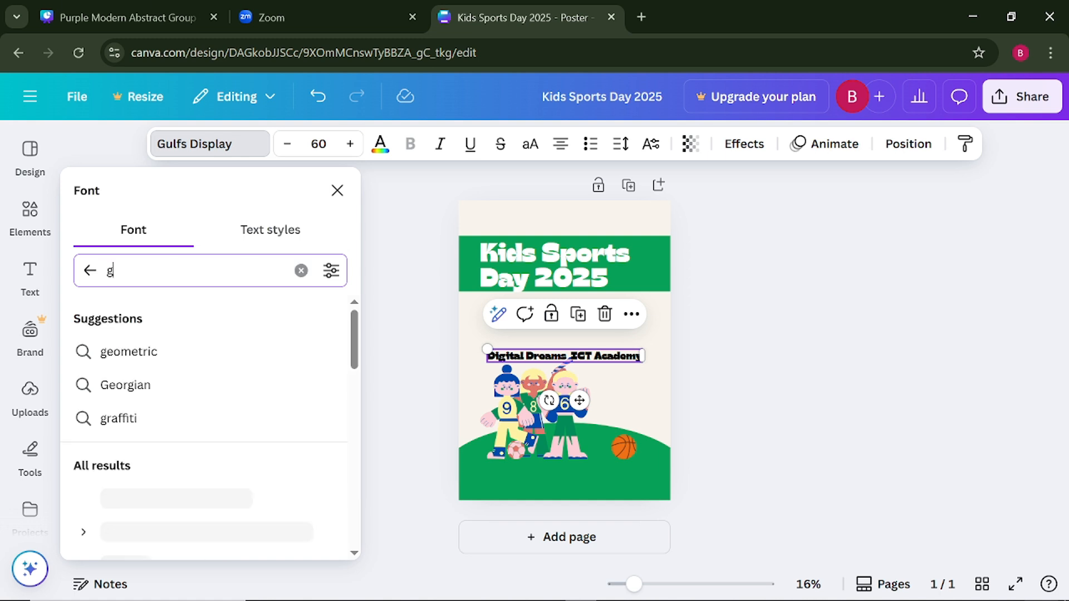
{"action": "type", "text": "aret"}
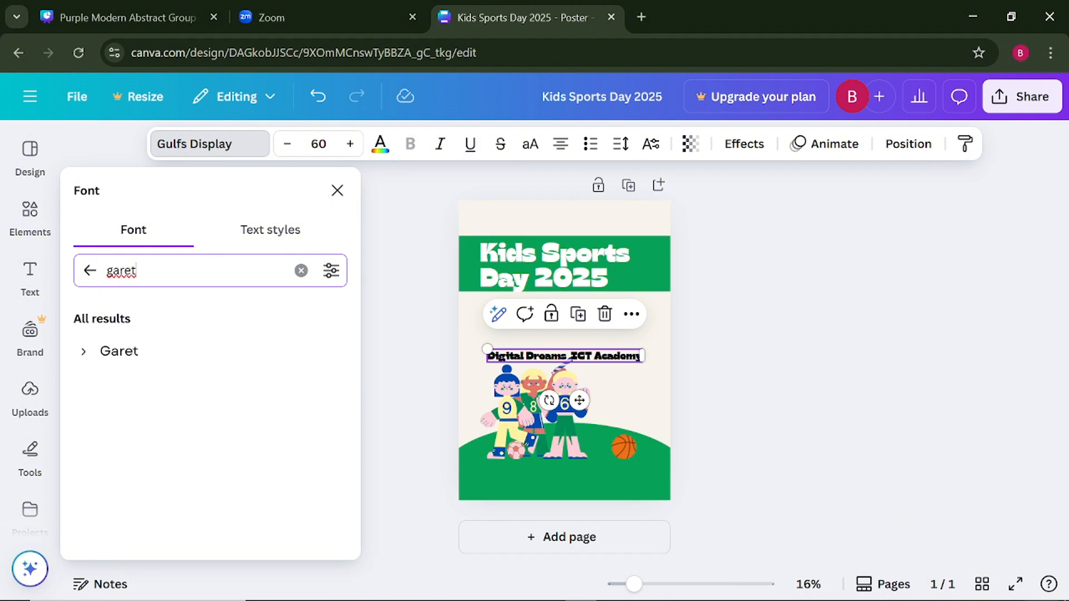
{"action": "left_click", "coordinate": [156, 360]}
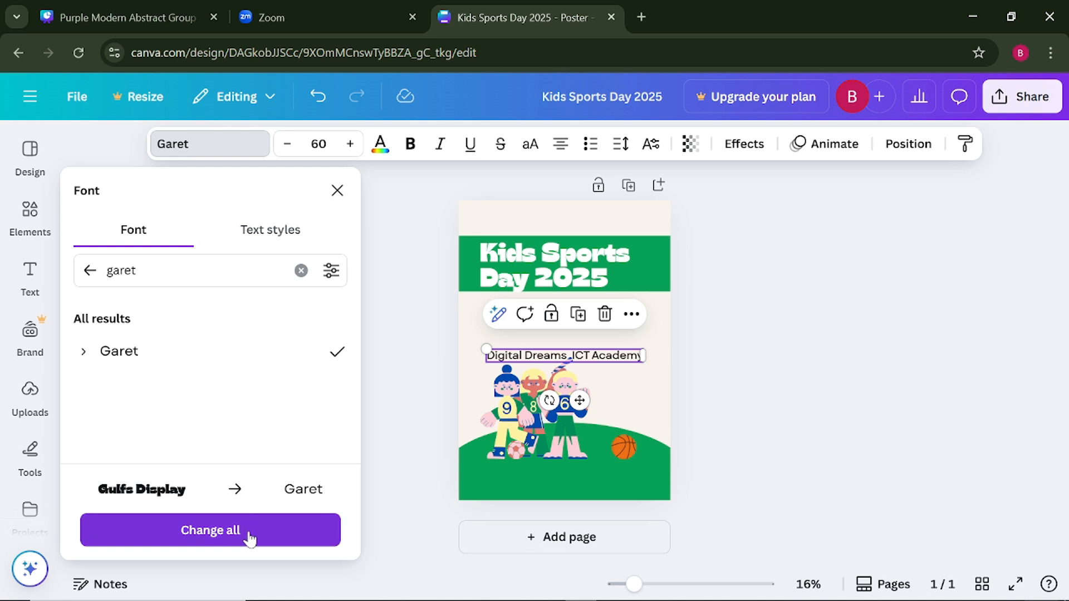
{"action": "left_click", "coordinate": [400, 331]}
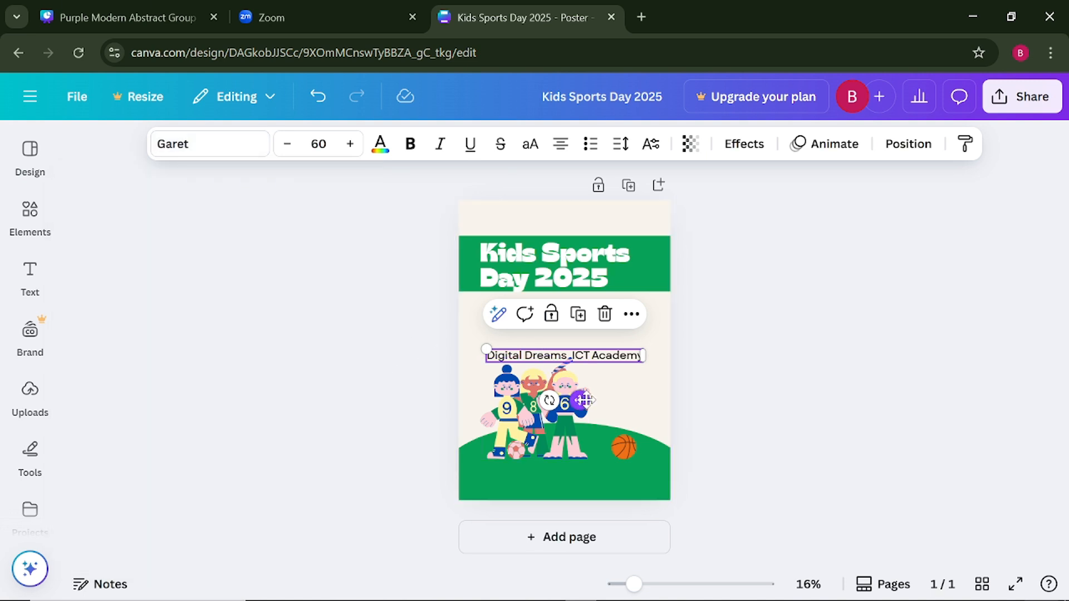
- Place the "Digital Dreams ICT Academy" line just above the green band, in line with the title, at font size 40
{"action": "left_click_drag", "start_coordinate": [580, 402], "coordinate": [562, 273]}
{"action": "left_click", "coordinate": [257, 256]}
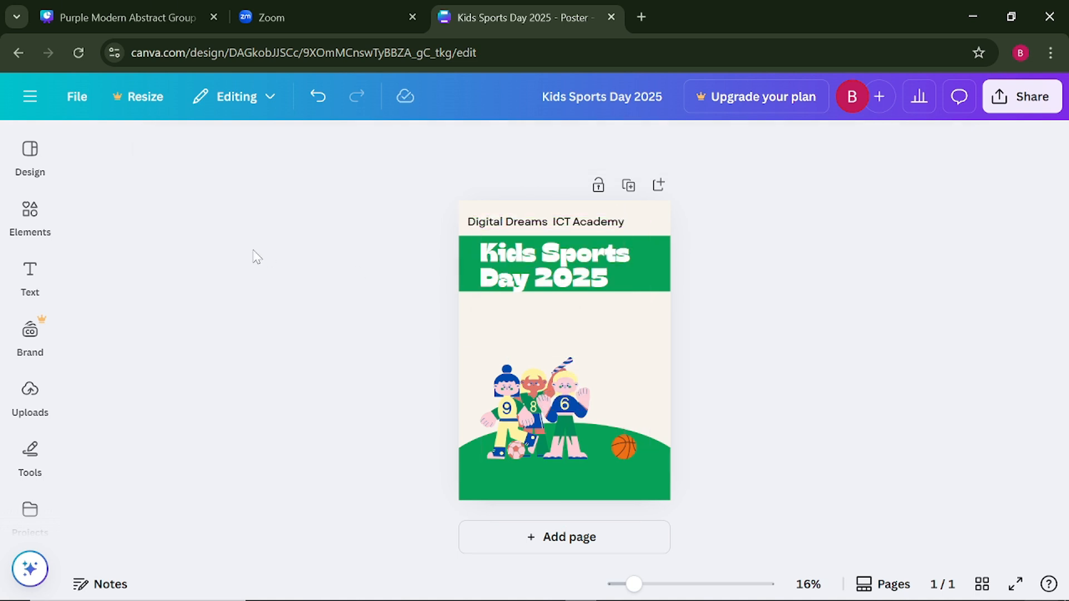
{"action": "left_click", "coordinate": [511, 230]}
{"action": "left_click", "coordinate": [326, 145]}
{"action": "left_click", "coordinate": [326, 144]}
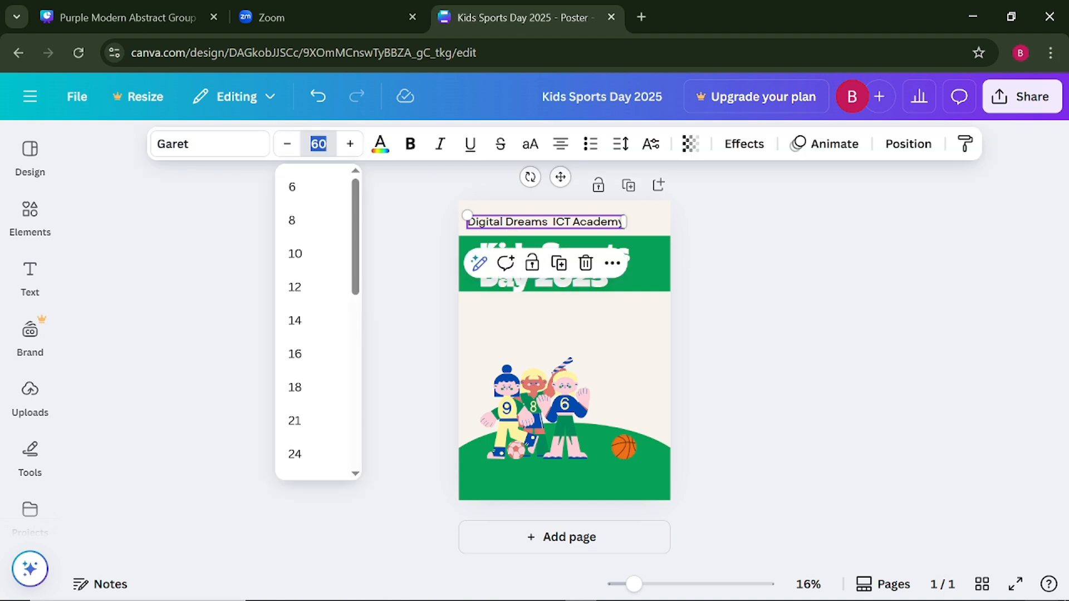
{"action": "type", "text": "40"}
{"action": "key", "text": "Return"}
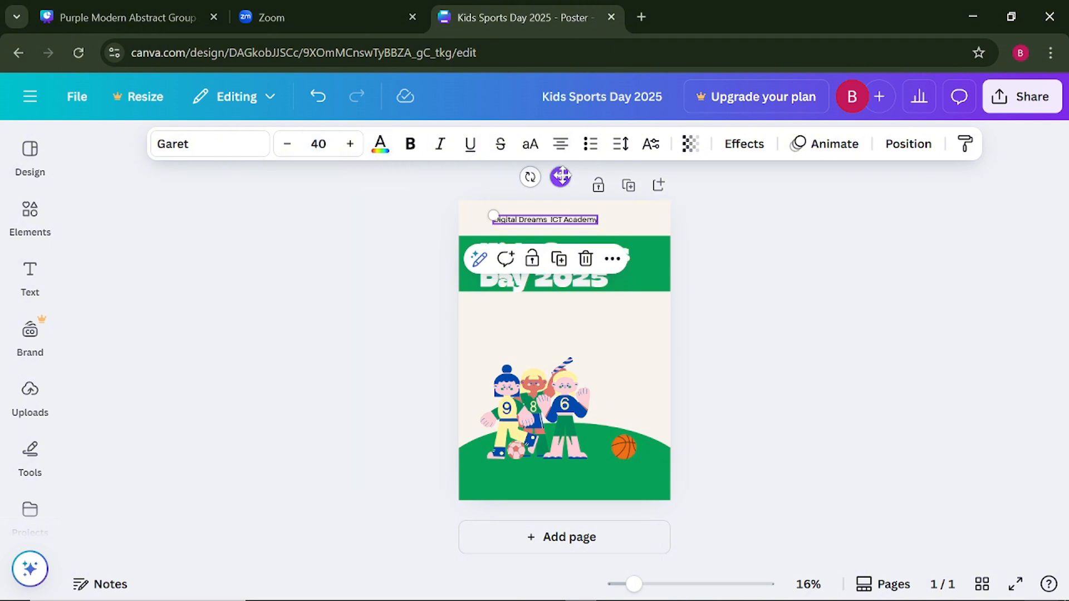
{"action": "left_click_drag", "start_coordinate": [559, 177], "coordinate": [551, 189]}
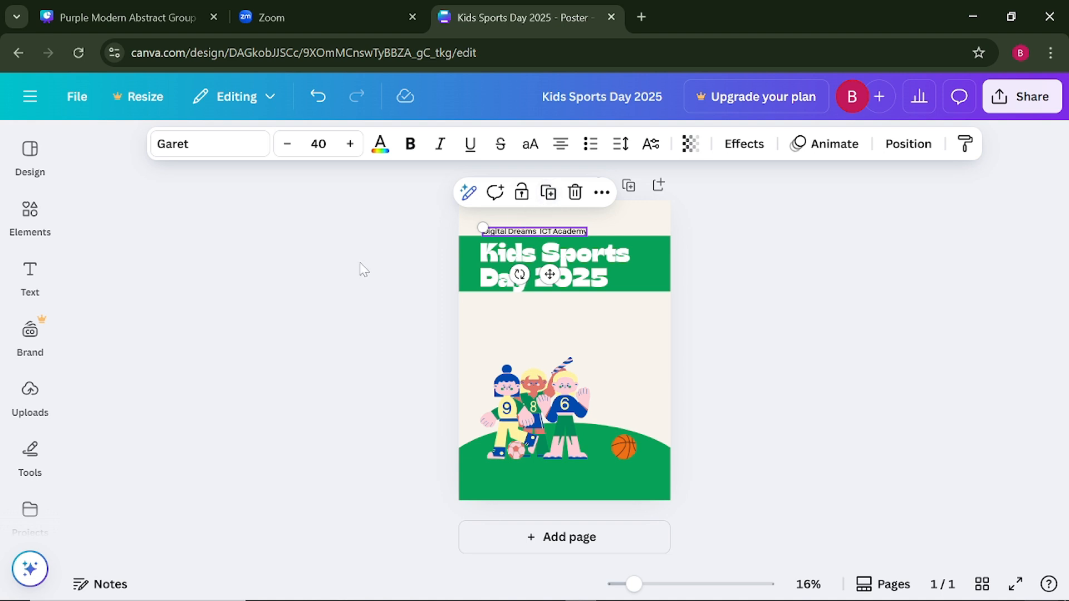
{"action": "left_click", "coordinate": [442, 259]}
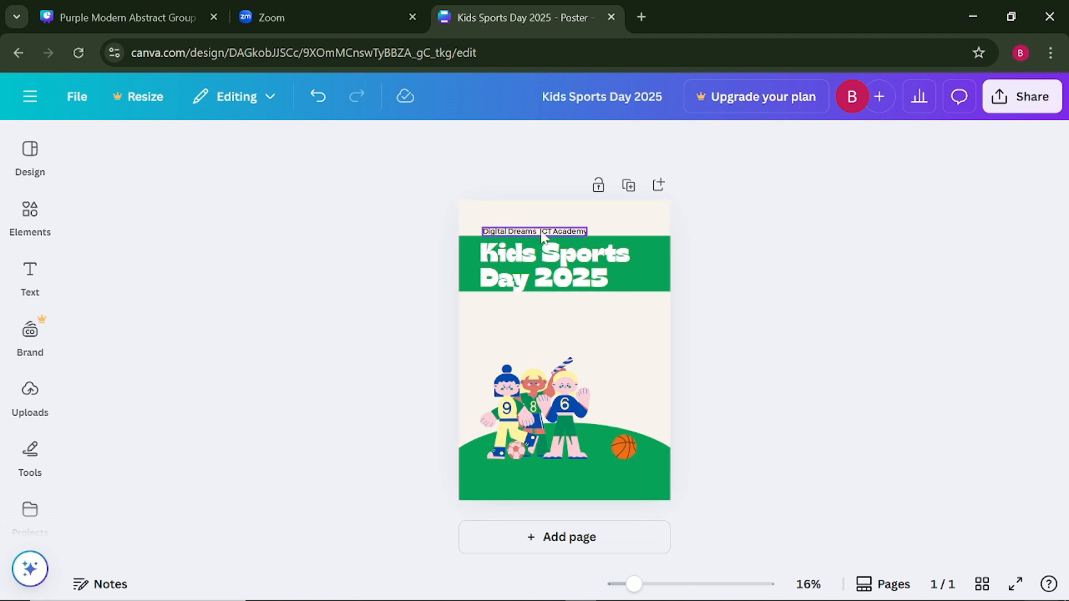
- Try enlarging the "Digital Dreams ICT Academy" line in increments up to font size 73
{"action": "left_click", "coordinate": [487, 233]}
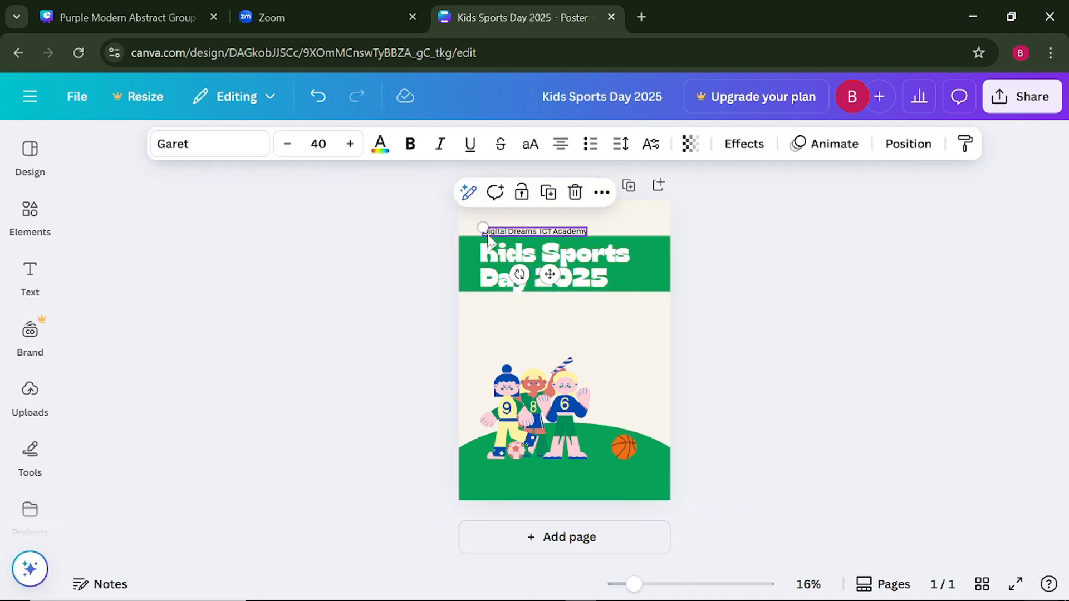
{"action": "left_click", "coordinate": [349, 144]}
{"action": "left_click", "coordinate": [350, 145]}
{"action": "left_click", "coordinate": [350, 145]}
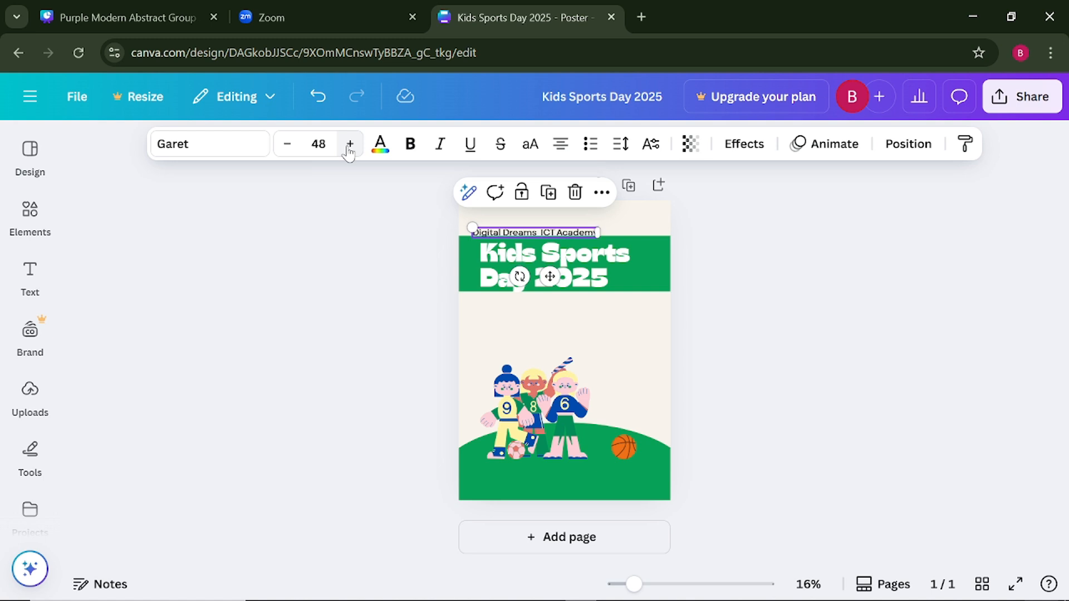
{"action": "left_click", "coordinate": [349, 145]}
{"action": "left_click", "coordinate": [349, 144]}
{"action": "left_click", "coordinate": [350, 144]}
{"action": "left_click", "coordinate": [350, 144]}
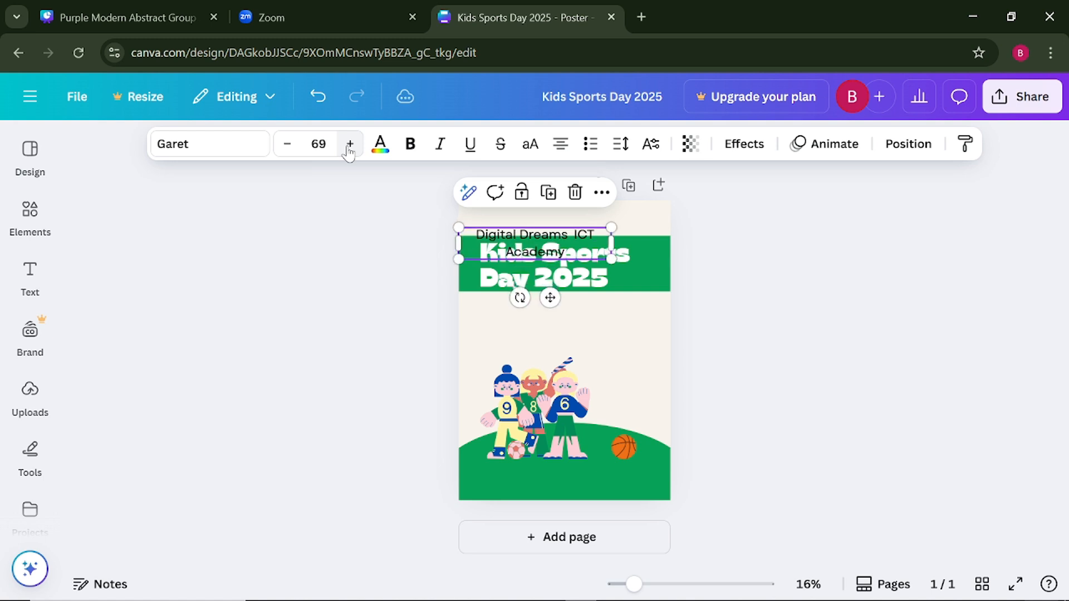
{"action": "left_click", "coordinate": [350, 144]}
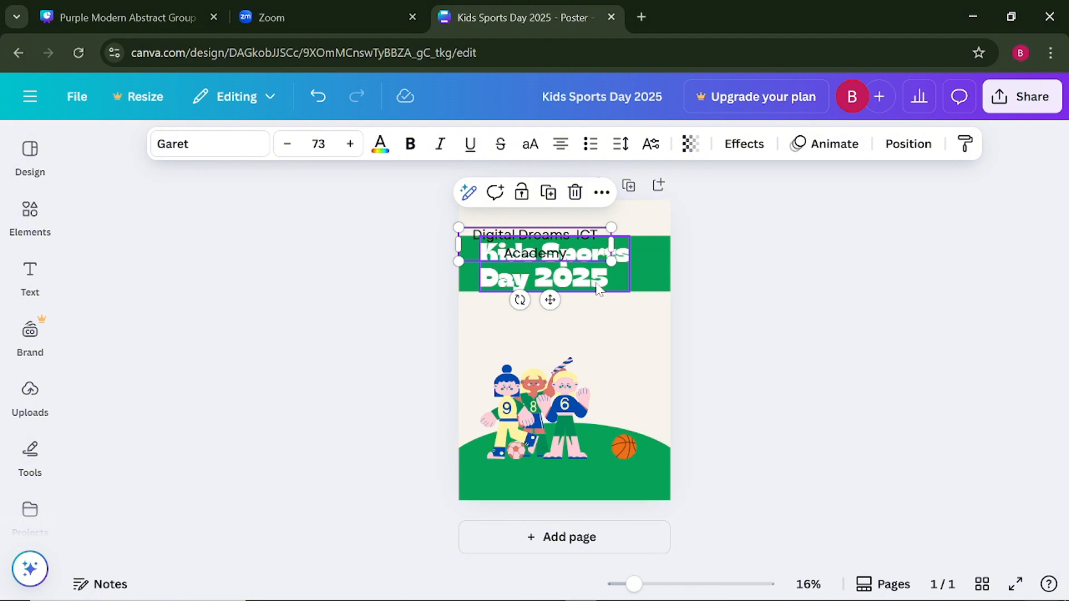
- Set the font size of the "Digital Dreams ICT Academy" line back to 40 and deselect it
{"action": "left_click", "coordinate": [319, 144]}
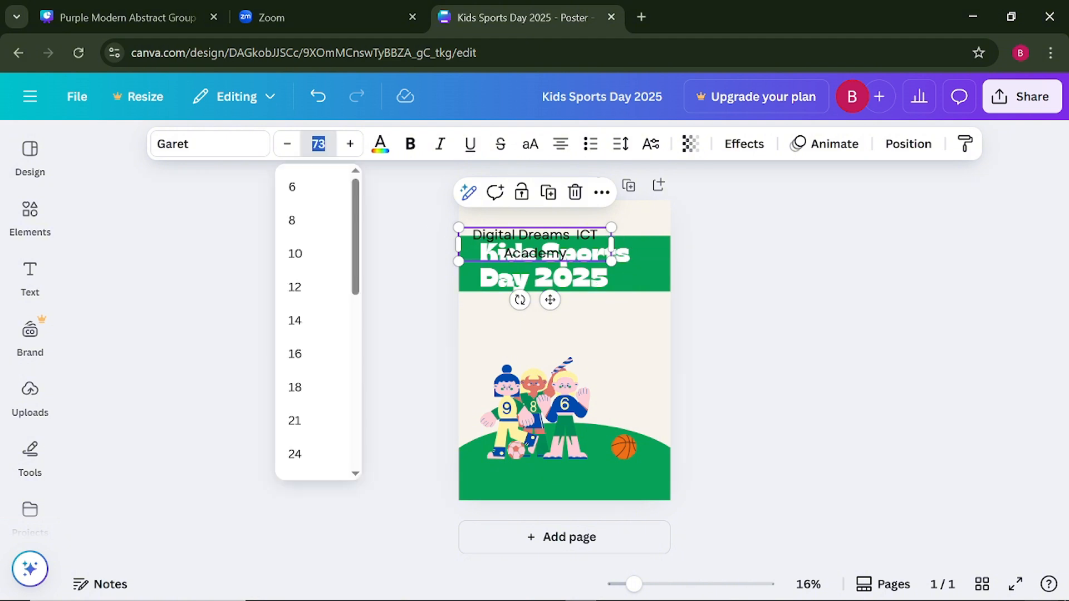
{"action": "type", "text": "40"}
{"action": "key", "text": "Return"}
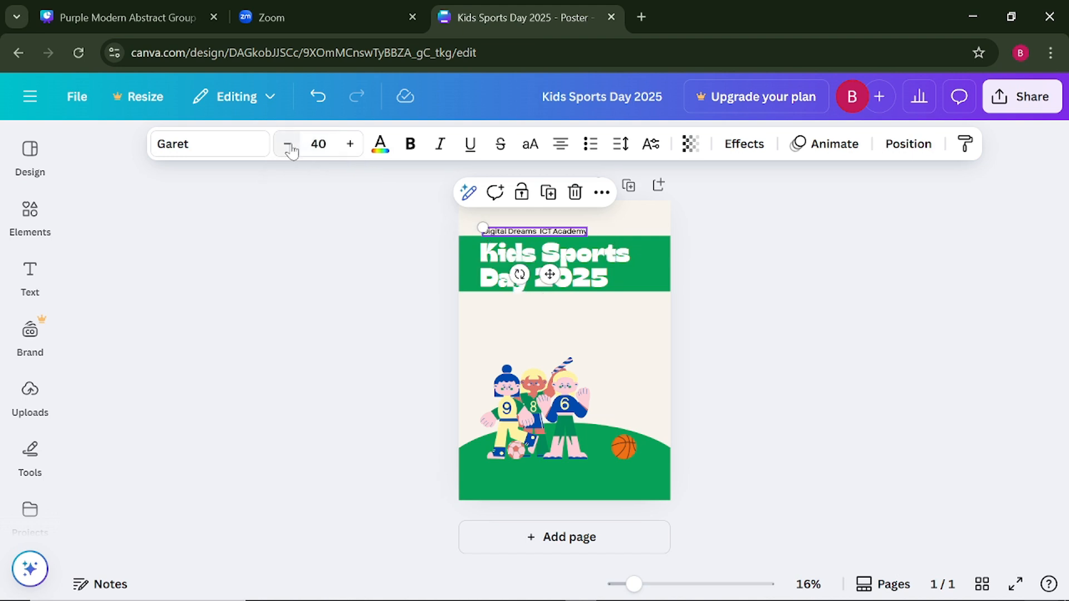
{"action": "left_click", "coordinate": [245, 239]}
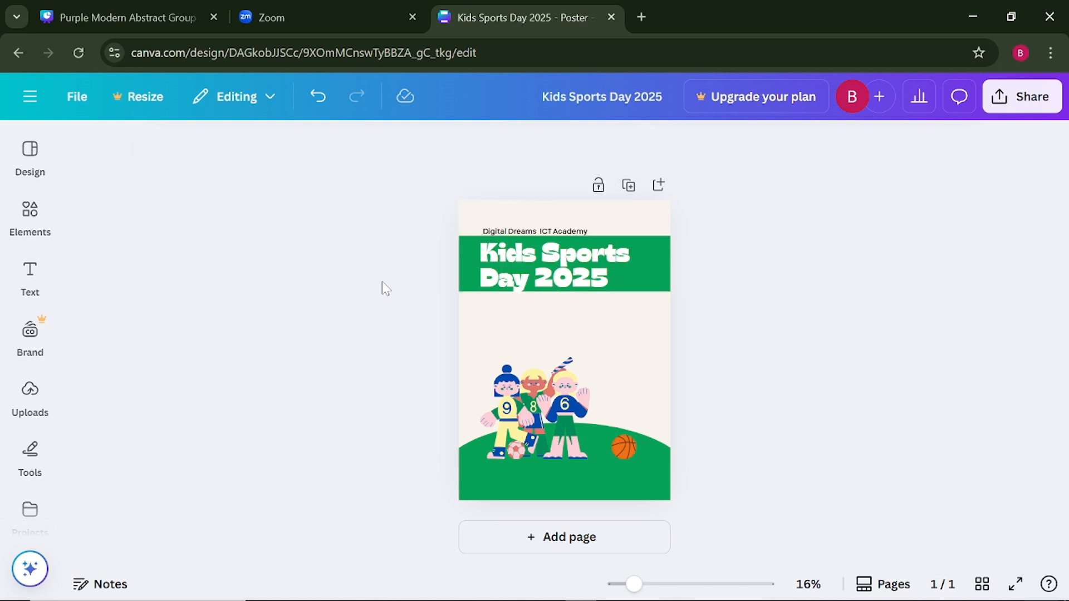
- Nudge the "Digital Dreams ICT Academy" line slightly upward to leave a small gap above the green band
{"action": "left_click", "coordinate": [532, 239]}
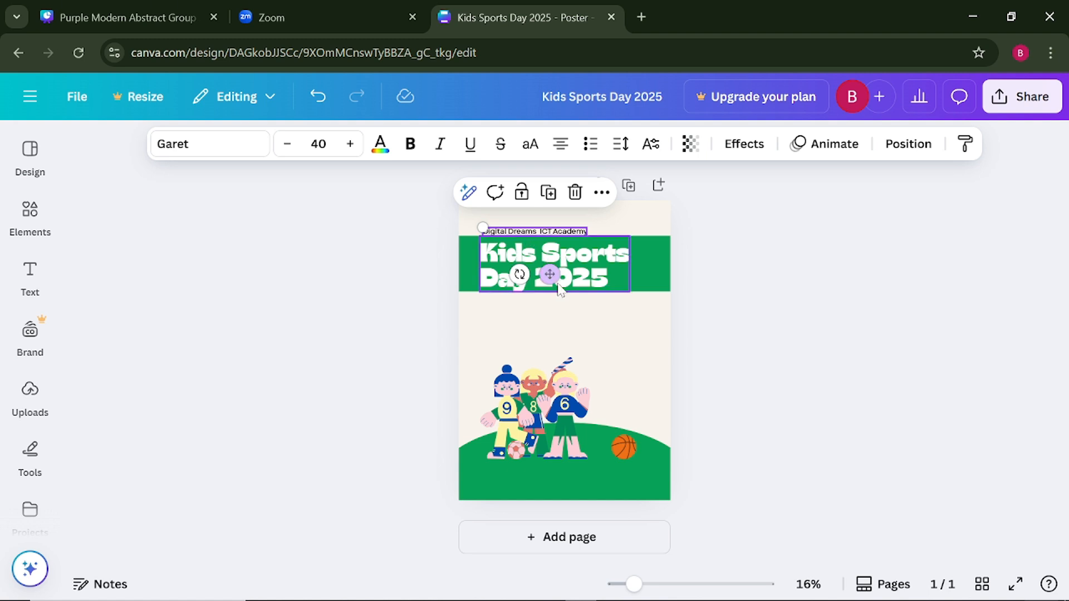
{"action": "left_click_drag", "start_coordinate": [550, 275], "coordinate": [551, 272]}
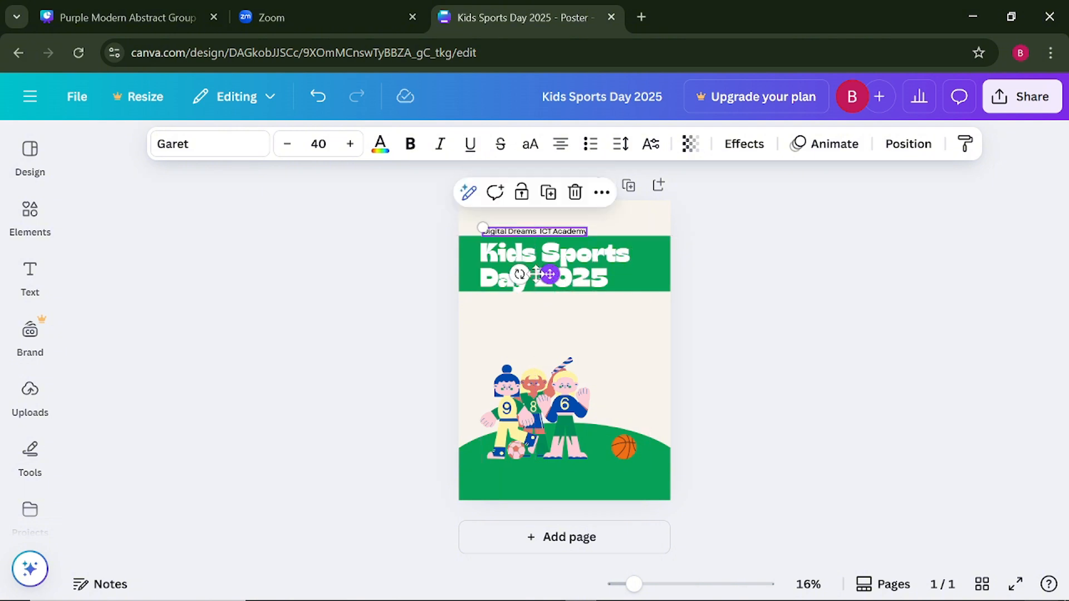
{"action": "left_click", "coordinate": [363, 281]}
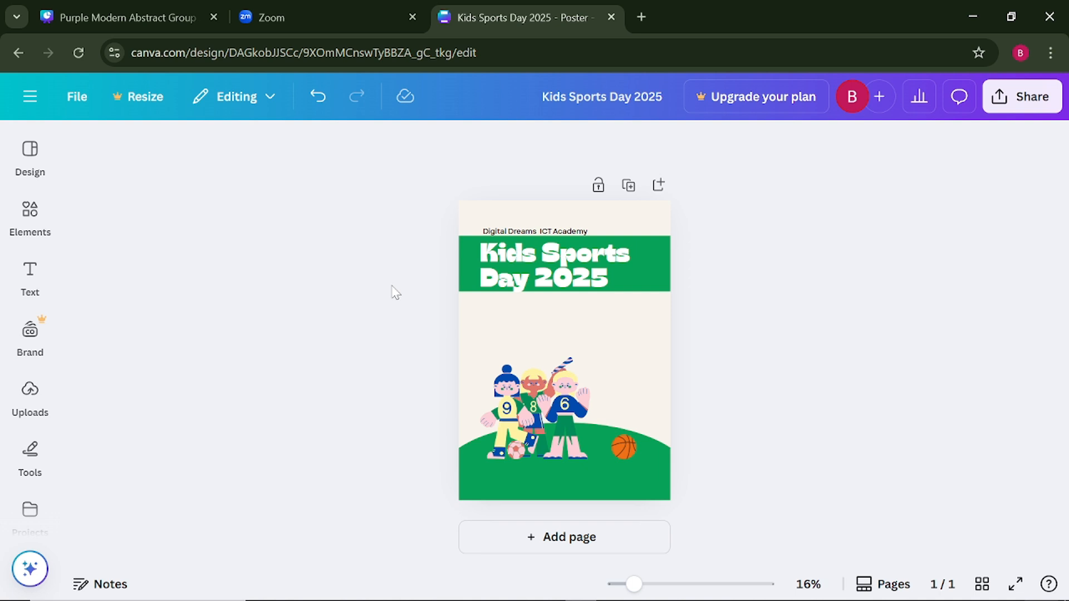
{"action": "left_click", "coordinate": [527, 231]}
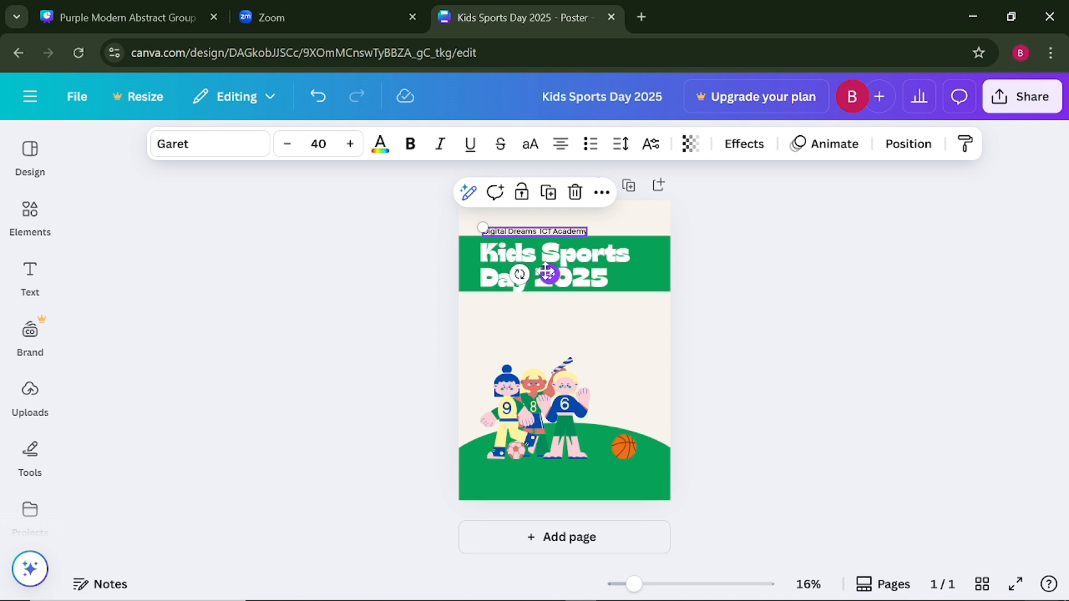
{"action": "left_click_drag", "start_coordinate": [547, 273], "coordinate": [549, 271]}
{"action": "left_click", "coordinate": [423, 295]}
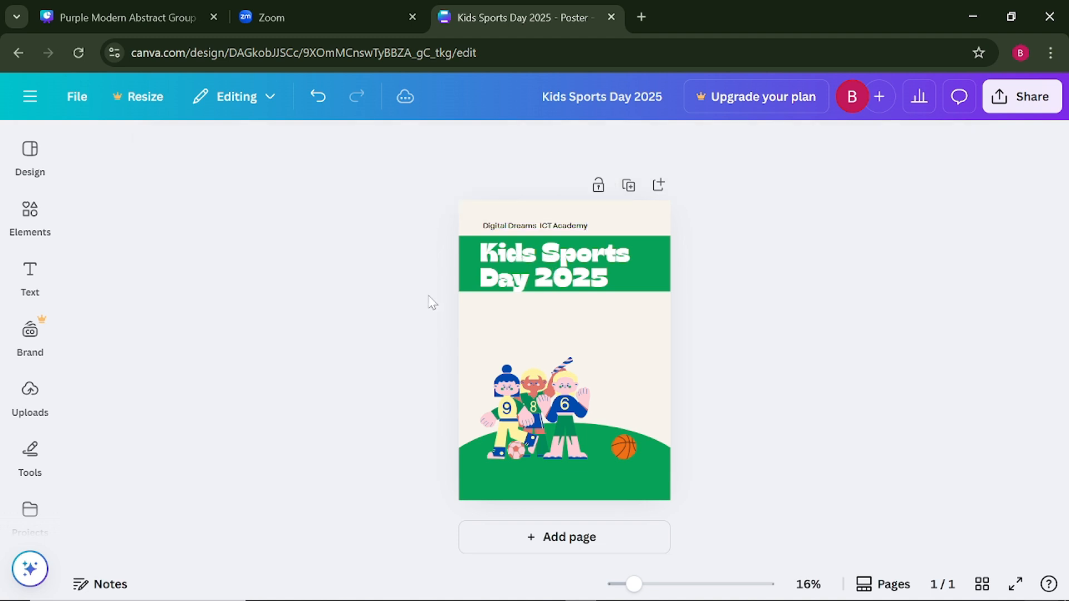
{"action": "left_click", "coordinate": [523, 285]}
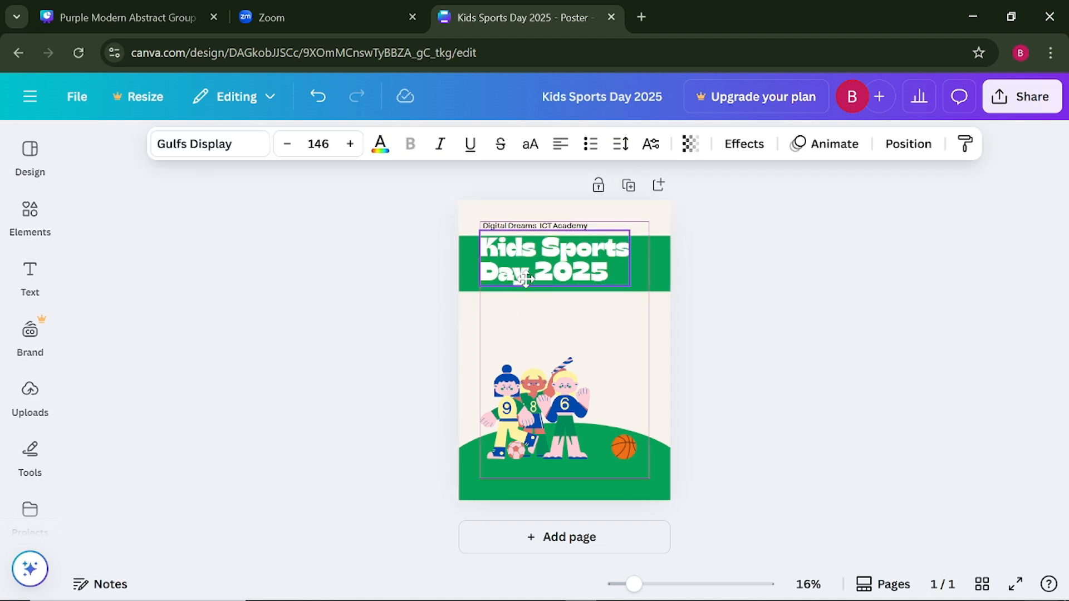
{"action": "left_click", "coordinate": [343, 319]}
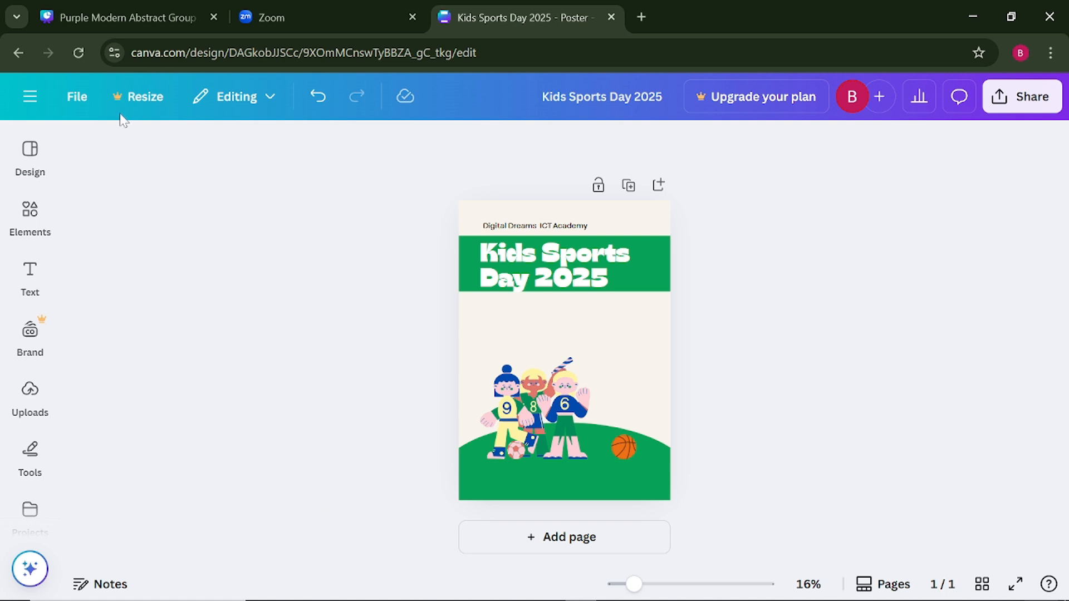
{"action": "left_click", "coordinate": [30, 393]}
{"action": "left_click", "coordinate": [28, 272]}
- Duplicate the "Digital Dreams ICT Academy" line and move the copy just below the green band
{"action": "left_click", "coordinate": [522, 229]}
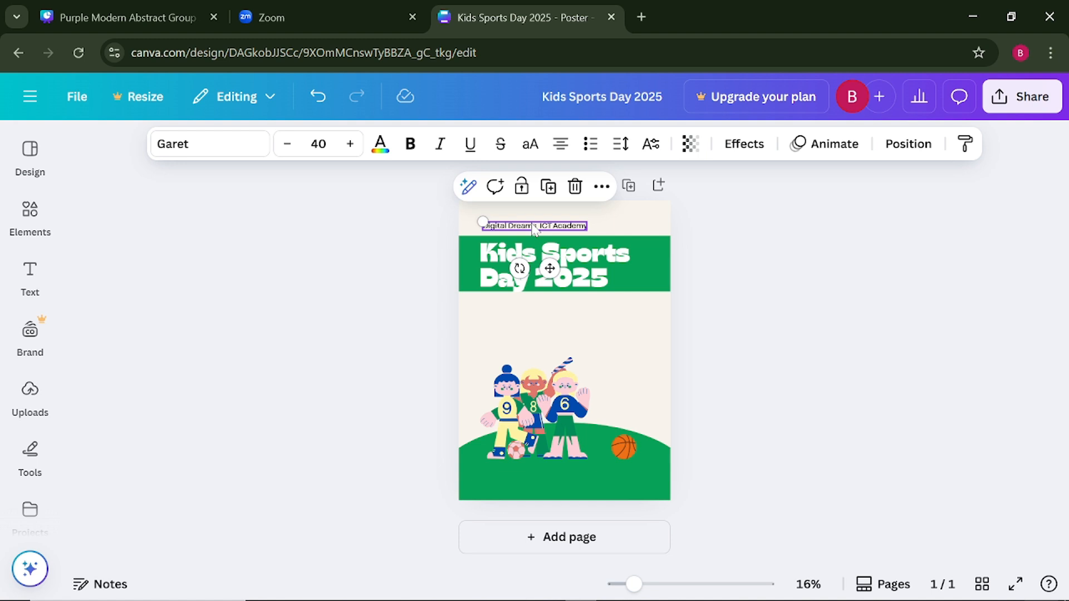
{"action": "left_click", "coordinate": [549, 191]}
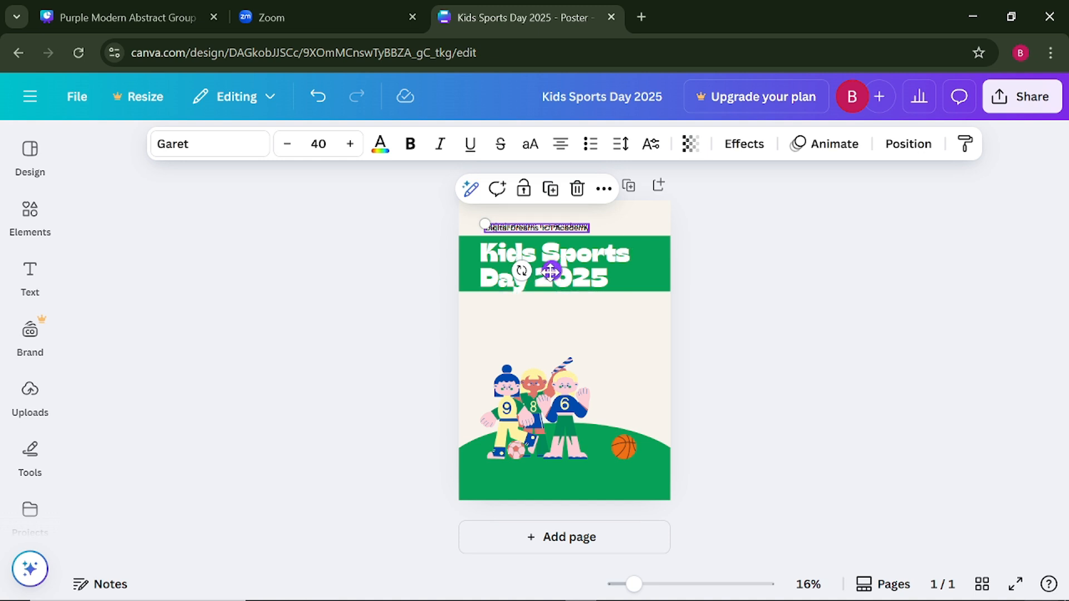
{"action": "left_click_drag", "start_coordinate": [550, 272], "coordinate": [546, 352]}
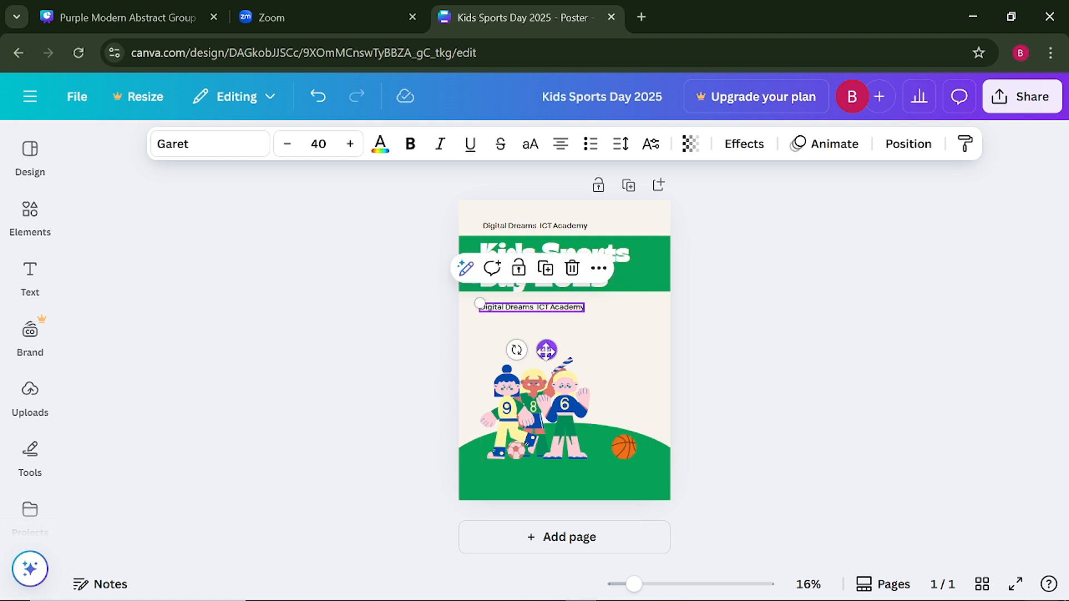
- Replace the duplicated line's text with the event date and time, "17th April 2025 at 10 am", with the ordinal suffix in superscript
{"action": "double_click", "coordinate": [548, 308]}
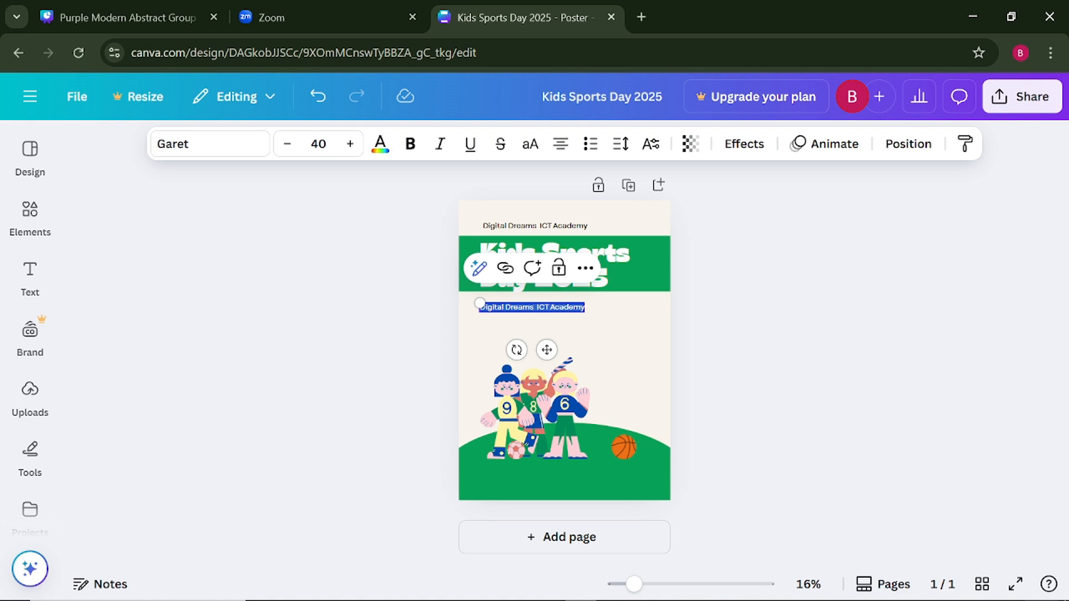
{"action": "key", "text": "BackSpace"}
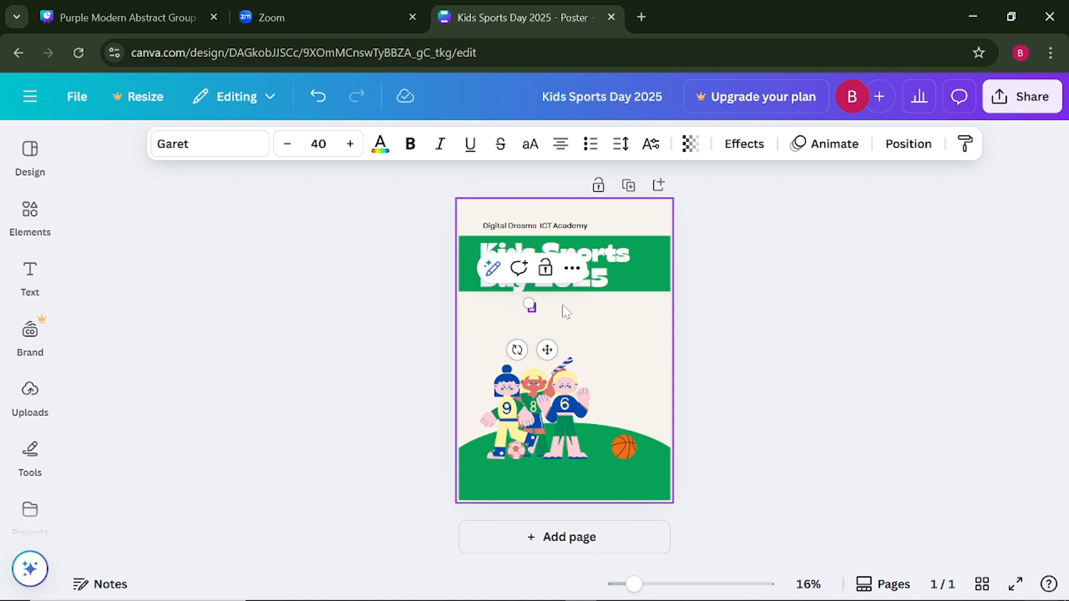
{"action": "type", "text": "WITH"}
{"action": "key", "text": "BackSpace"}
{"action": "key", "text": "BackSpace"}
{"action": "type", "text": "TH a"}
{"action": "key", "text": "BackSpace"}
{"action": "type", "text": "April"}
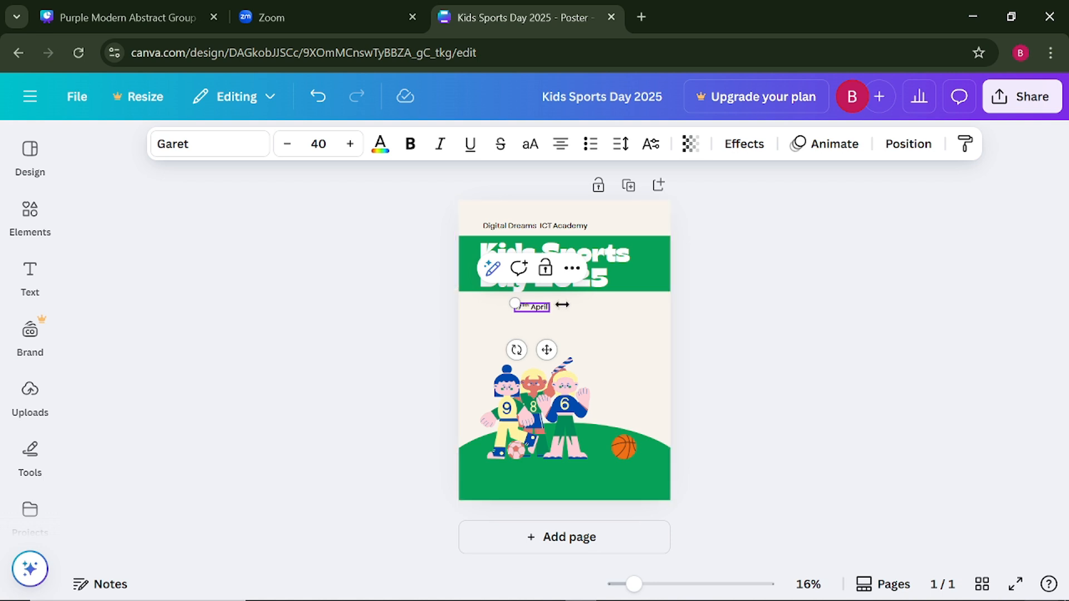
{"action": "type", "text": " 2025"}
{"action": "type", "text": " 9"}
{"action": "type", "text": "t 10"}
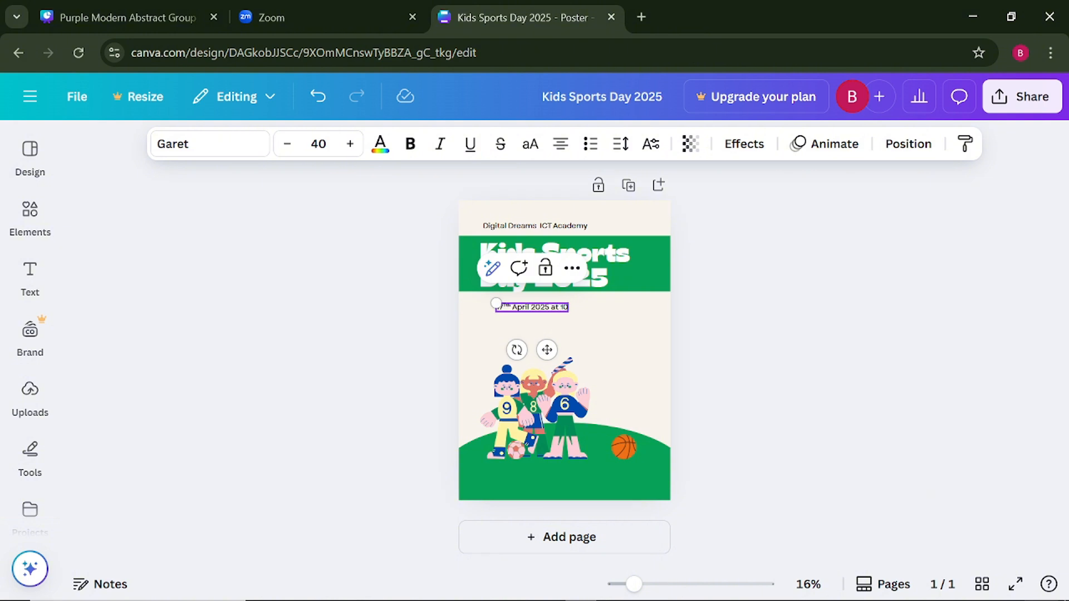
{"action": "type", "text": " am"}
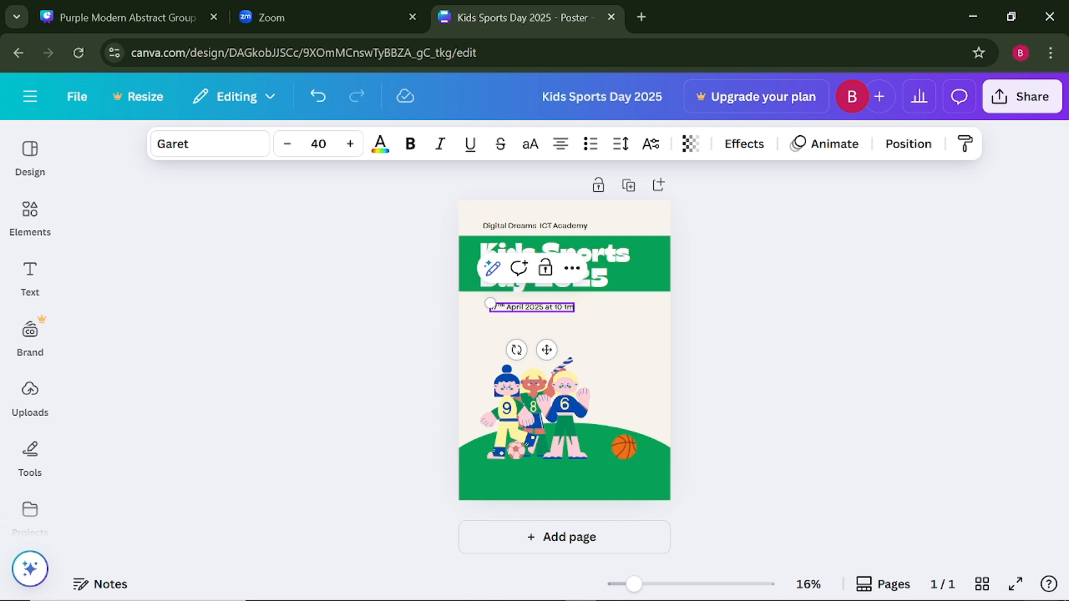
{"action": "key", "text": "BackSpace"}
{"action": "key", "text": "BackSpace"}
{"action": "type", "text": "am"}
{"action": "left_click", "coordinate": [500, 326]}
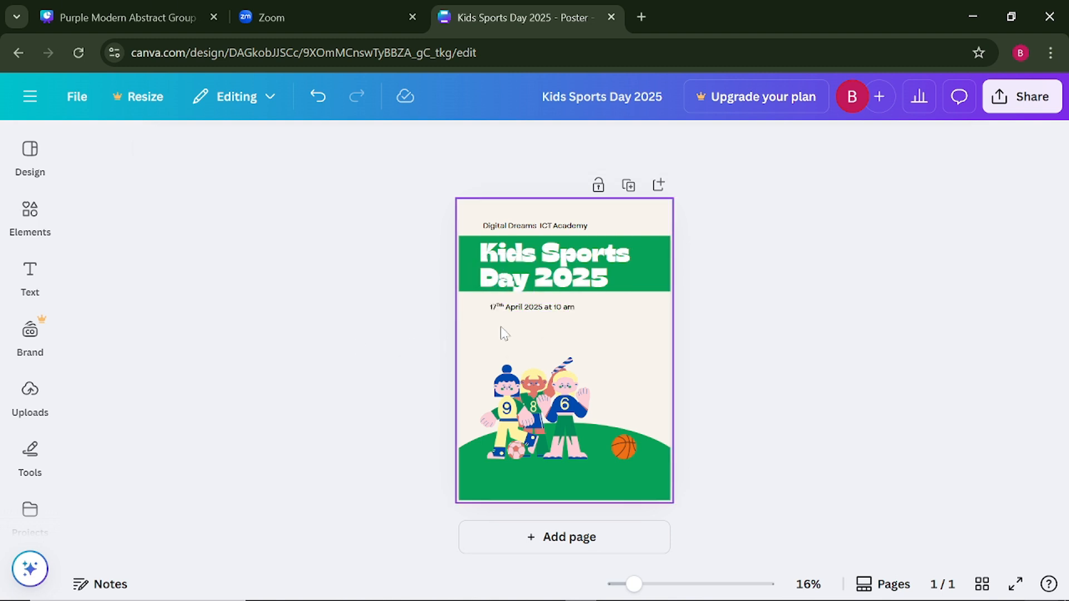
- Enlarge the date line to font size 54.5 and position it directly beneath the green band, in line with the title
{"action": "left_click", "coordinate": [543, 312]}
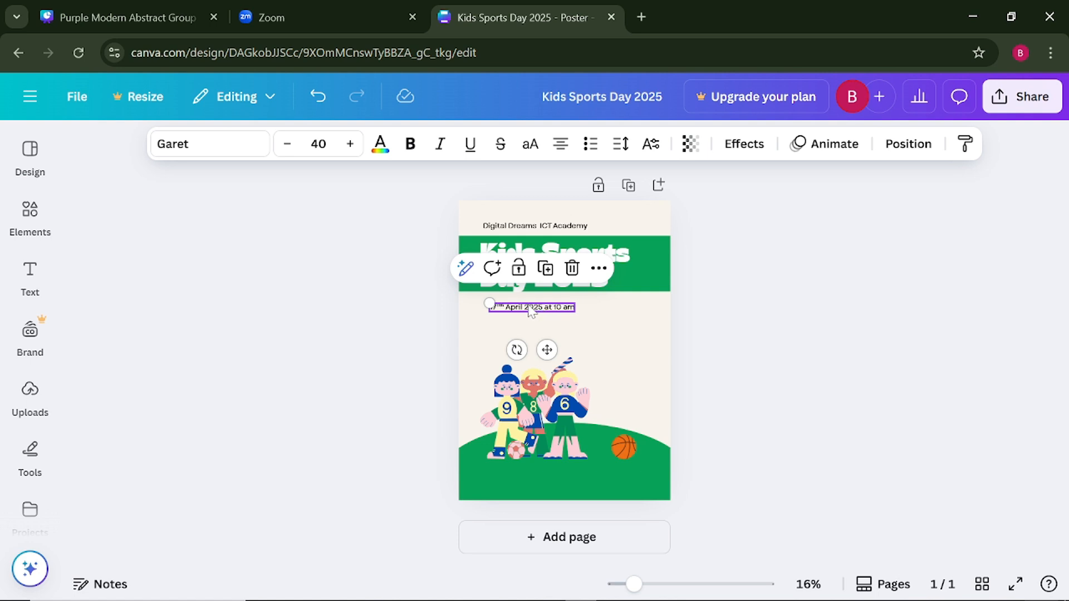
{"action": "left_click_drag", "start_coordinate": [489, 303], "coordinate": [459, 300]}
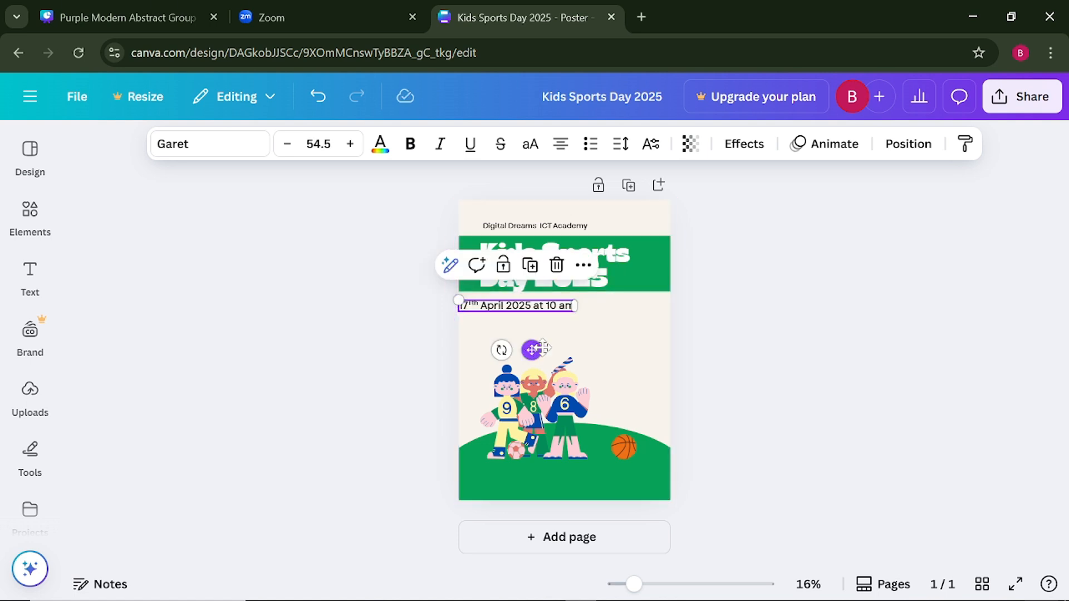
{"action": "left_click_drag", "start_coordinate": [532, 350], "coordinate": [561, 348]}
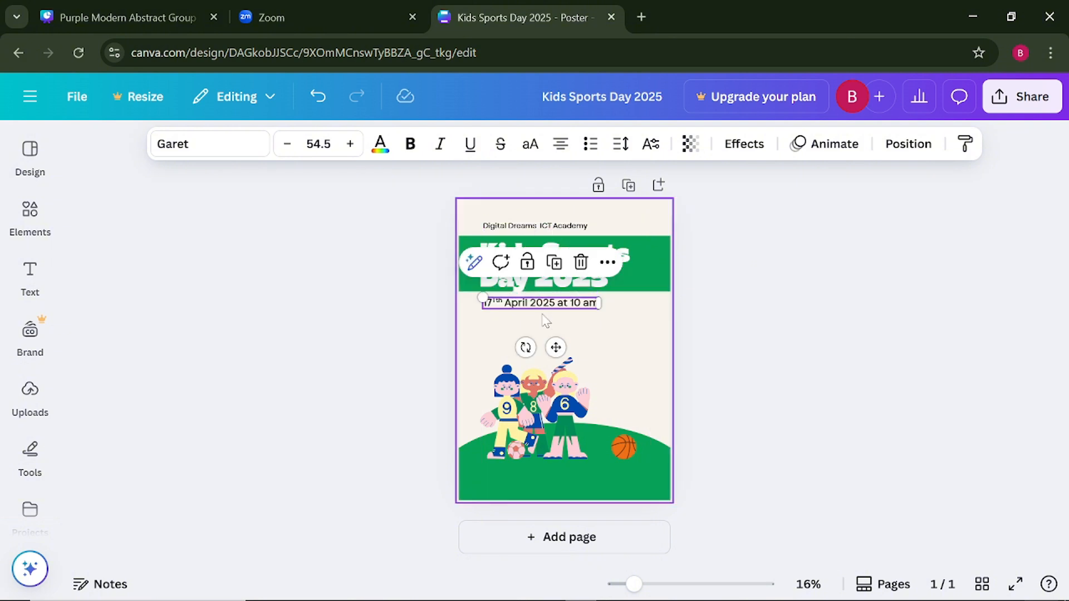
{"action": "left_click", "coordinate": [306, 327]}
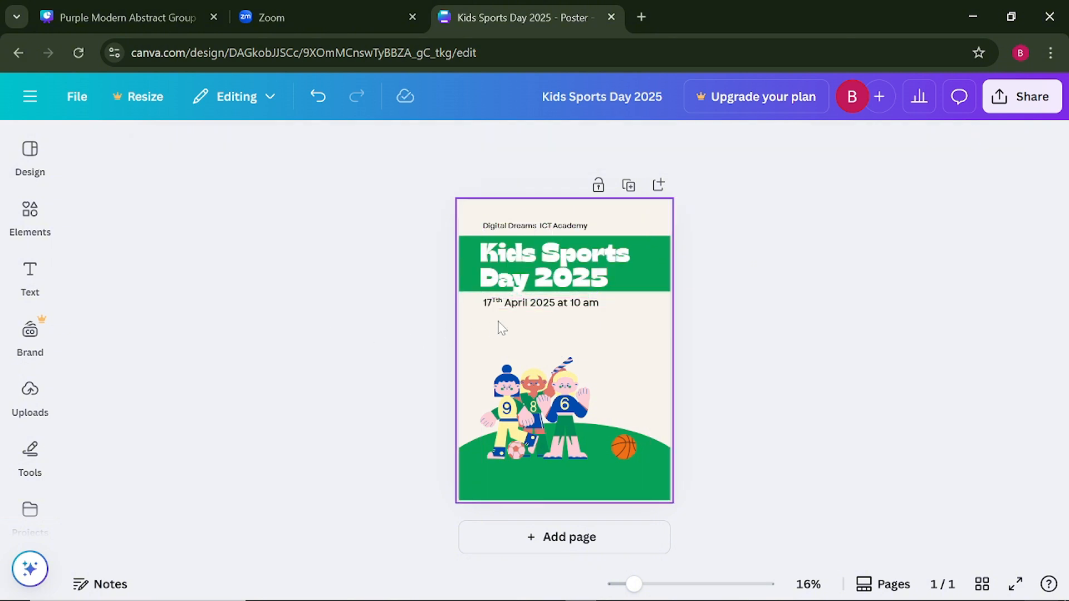
- Make the date and time line bold and deselect it
{"action": "left_click", "coordinate": [528, 306]}
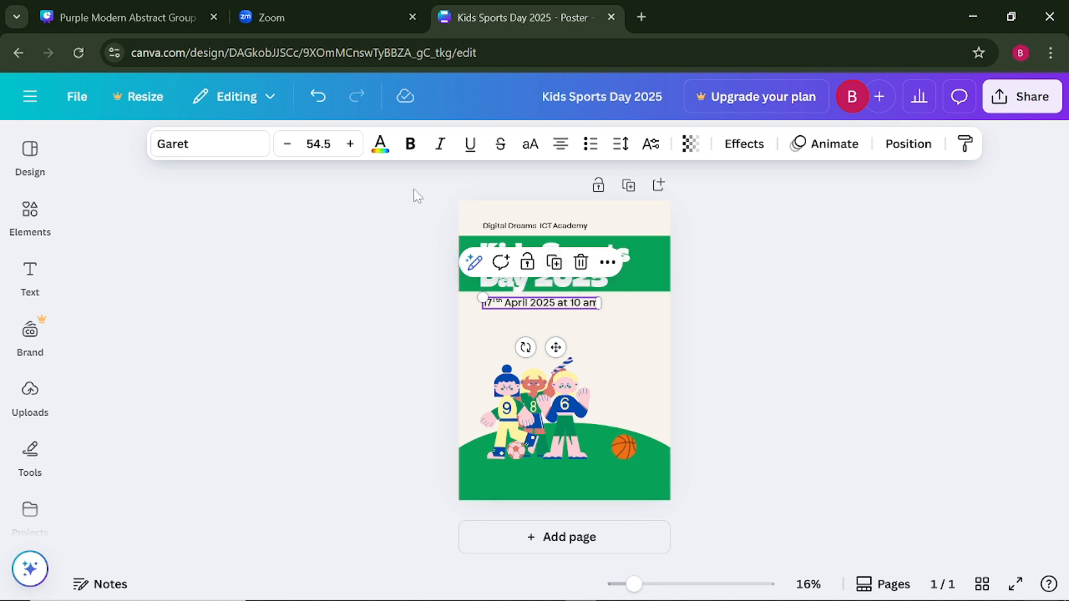
{"action": "left_click", "coordinate": [410, 146]}
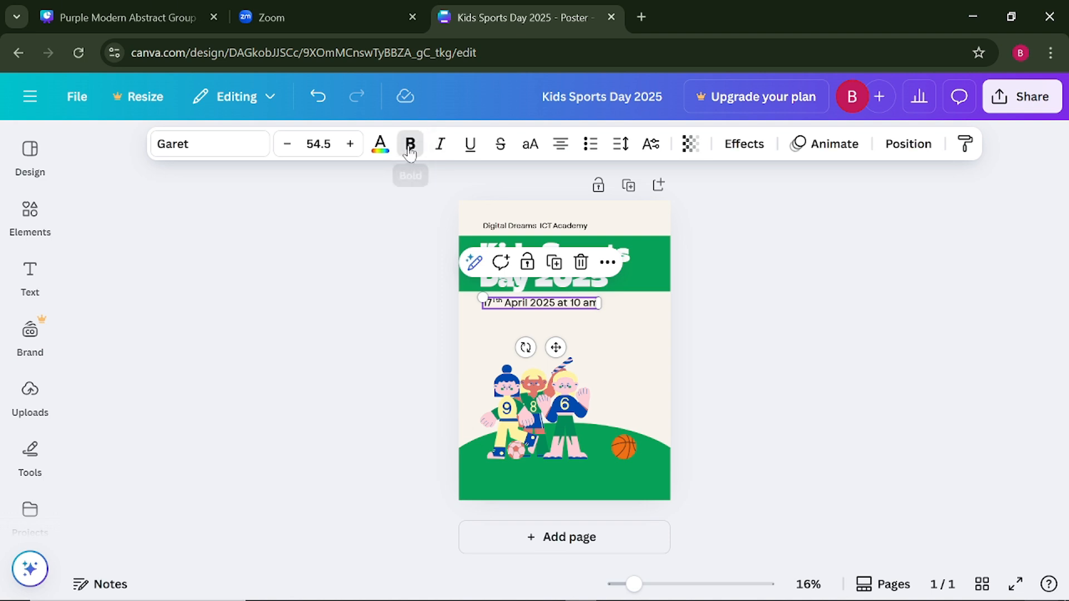
{"action": "left_click", "coordinate": [256, 391]}
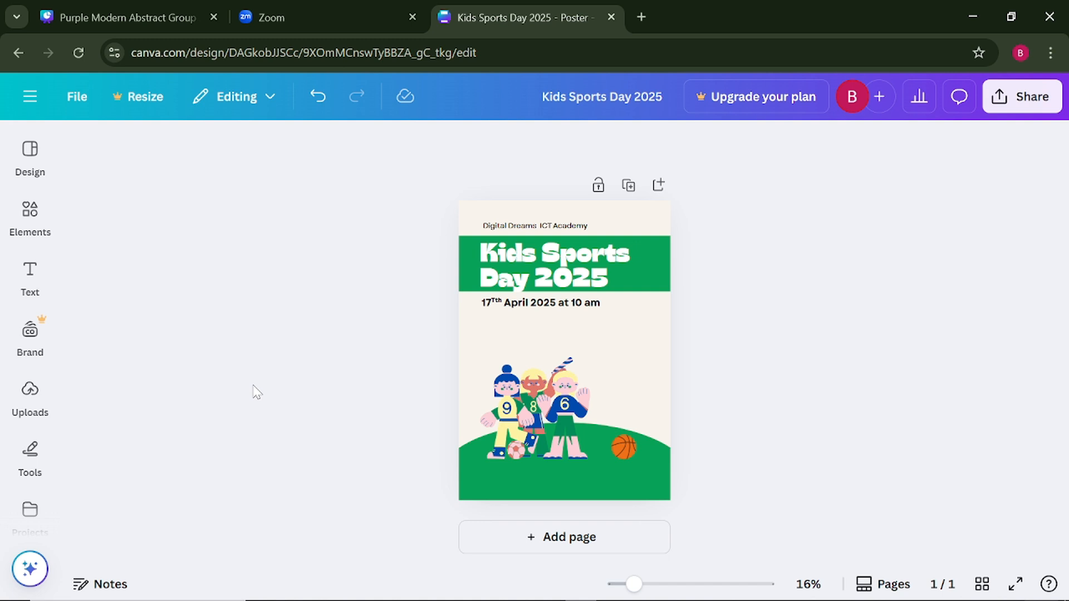
{"action": "left_click", "coordinate": [520, 304]}
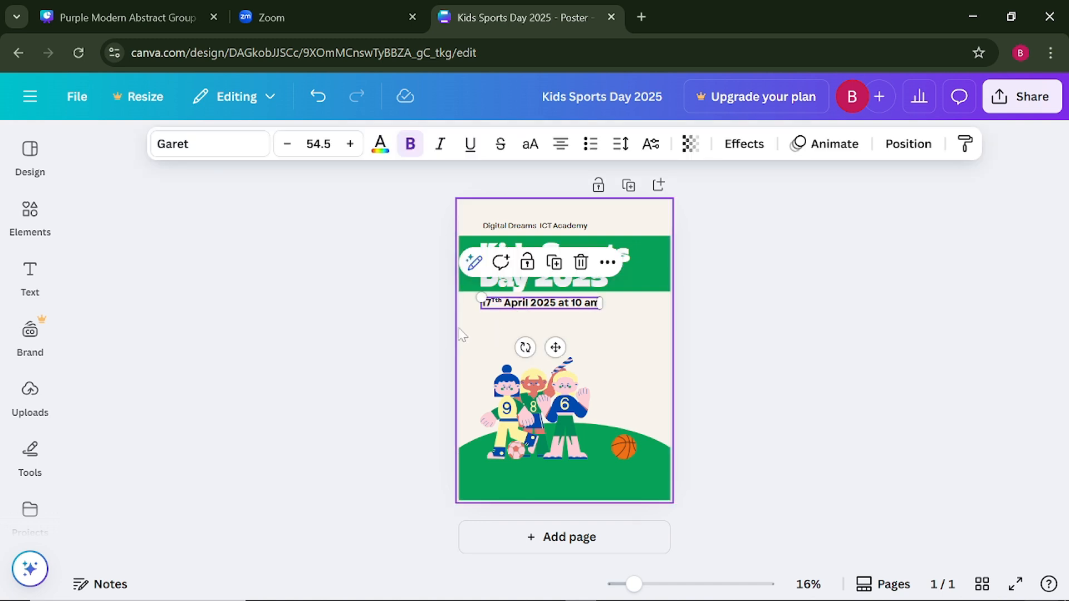
{"action": "left_click", "coordinate": [382, 321]}
{"action": "left_click", "coordinate": [517, 307]}
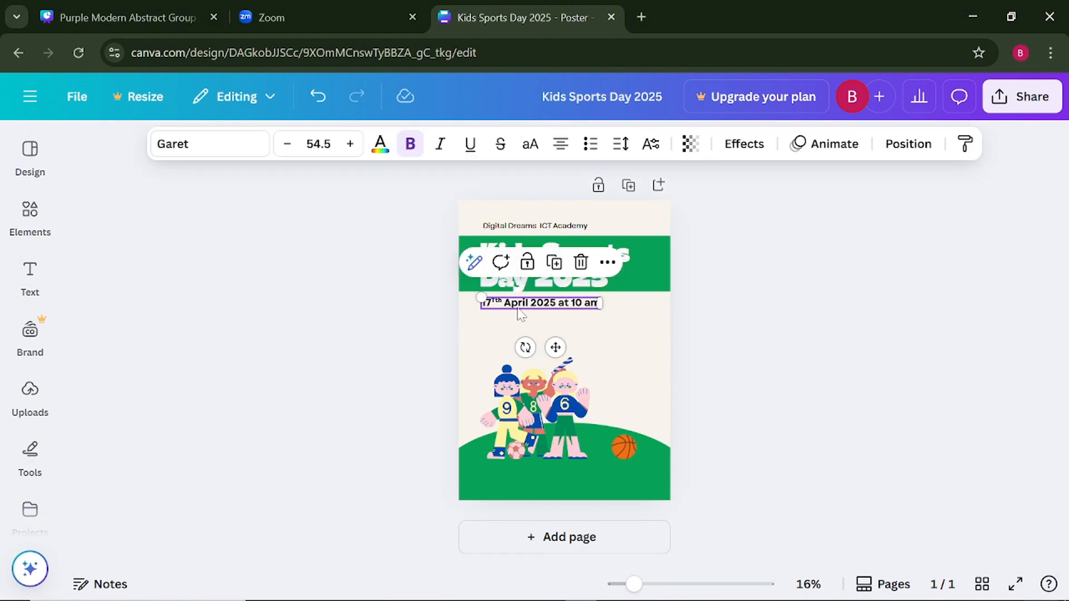
{"action": "left_click", "coordinate": [350, 348]}
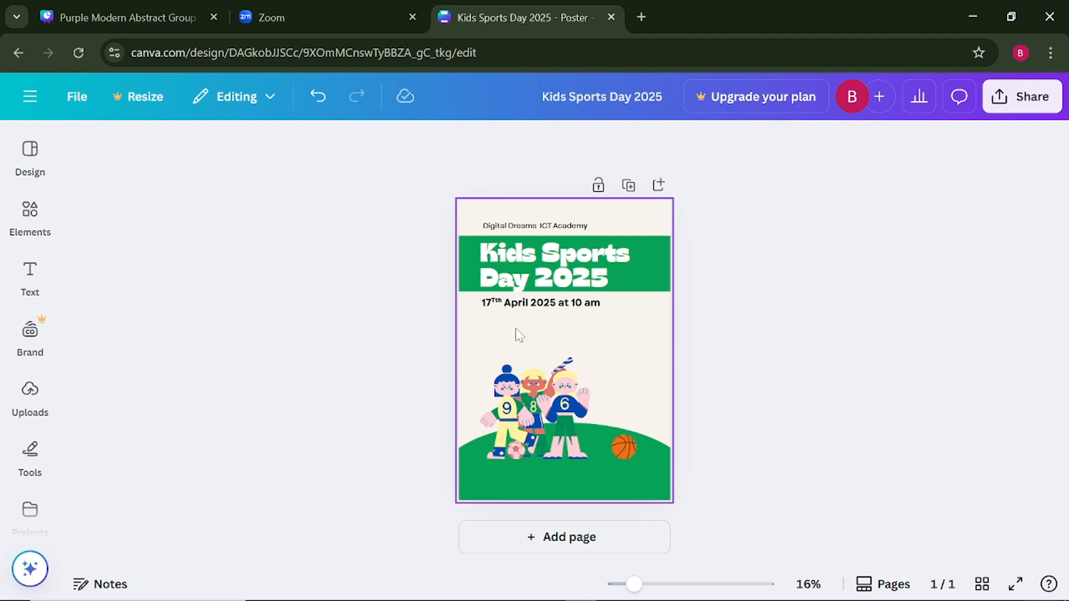
- Duplicate the event date line and place the copy just below the original
{"action": "left_click", "coordinate": [527, 308]}
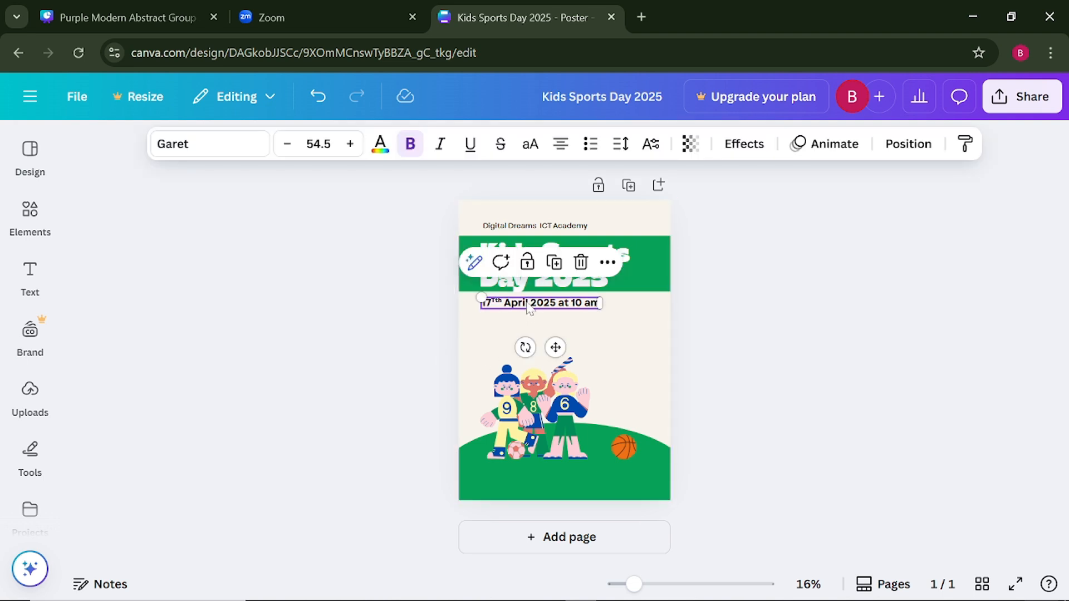
{"action": "left_click", "coordinate": [554, 263]}
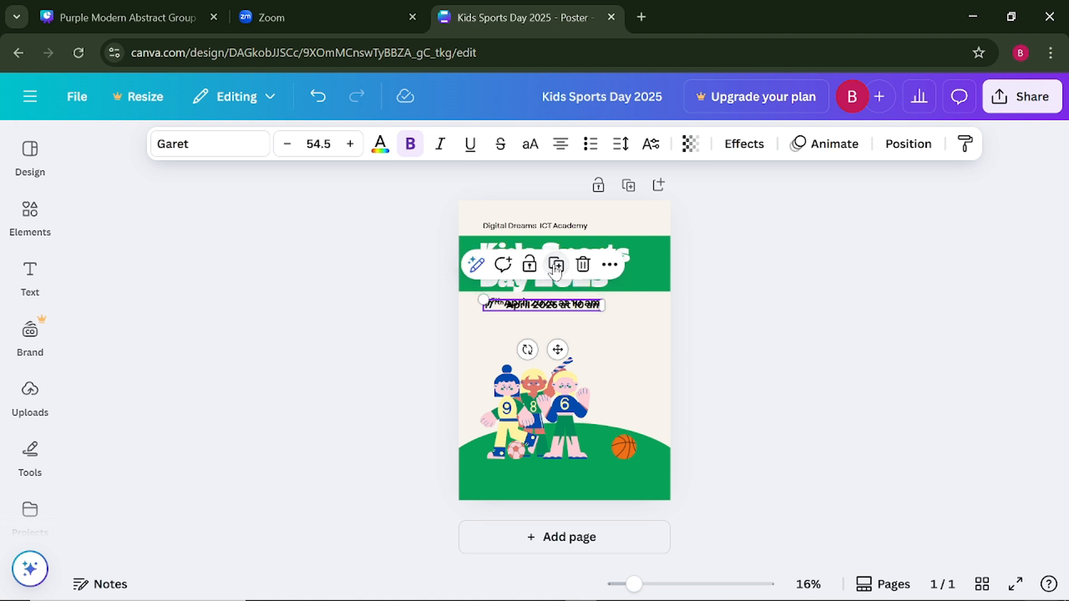
{"action": "left_click_drag", "start_coordinate": [561, 356], "coordinate": [558, 364]}
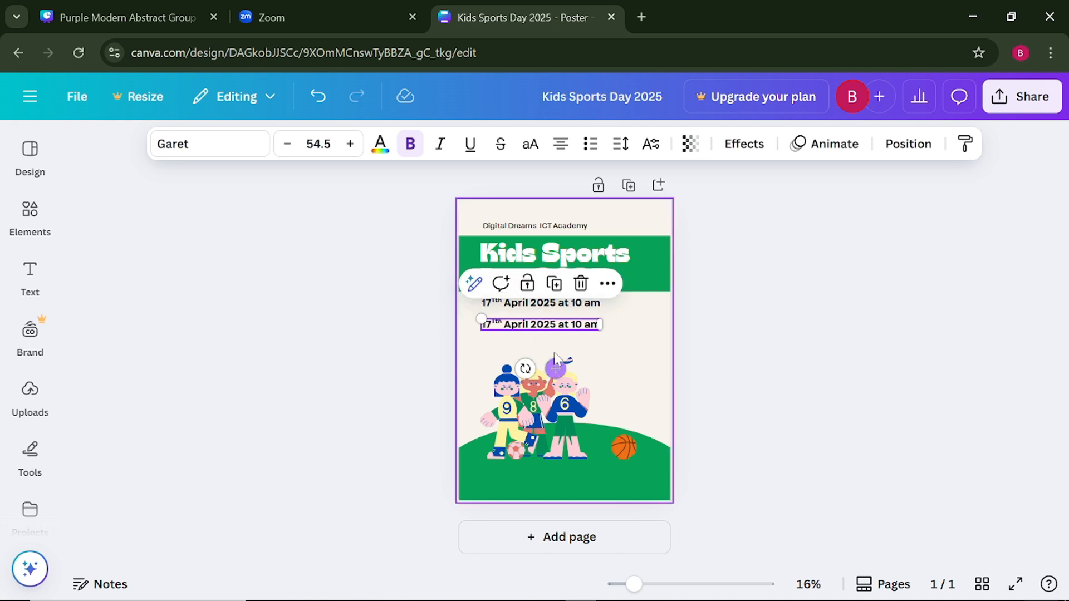
- Replace the duplicated date line's text with "Special Notes"
{"action": "double_click", "coordinate": [546, 328]}
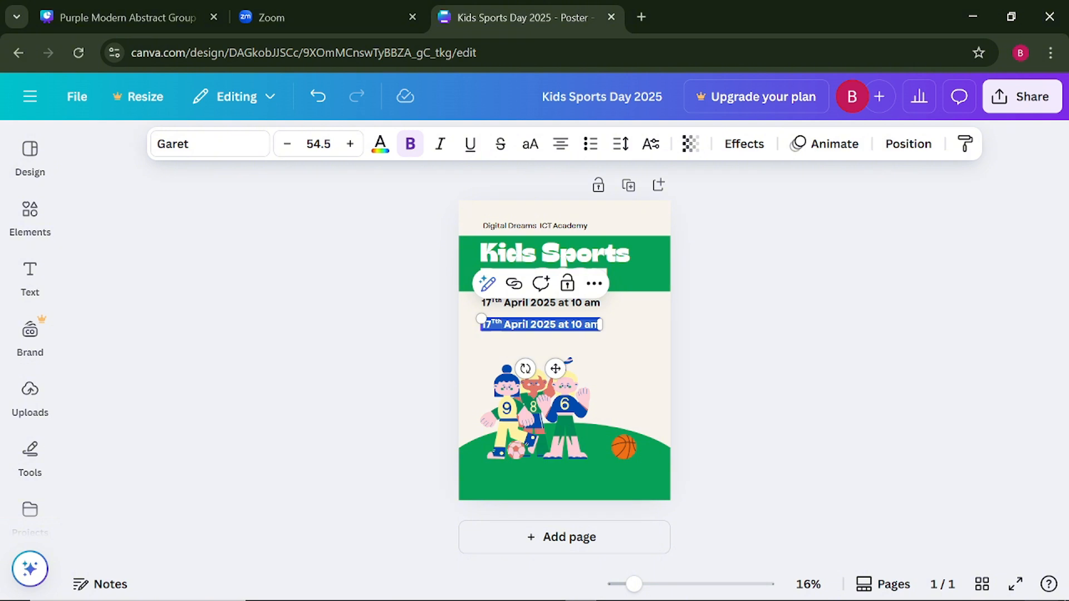
{"action": "type", "text": "Sp"}
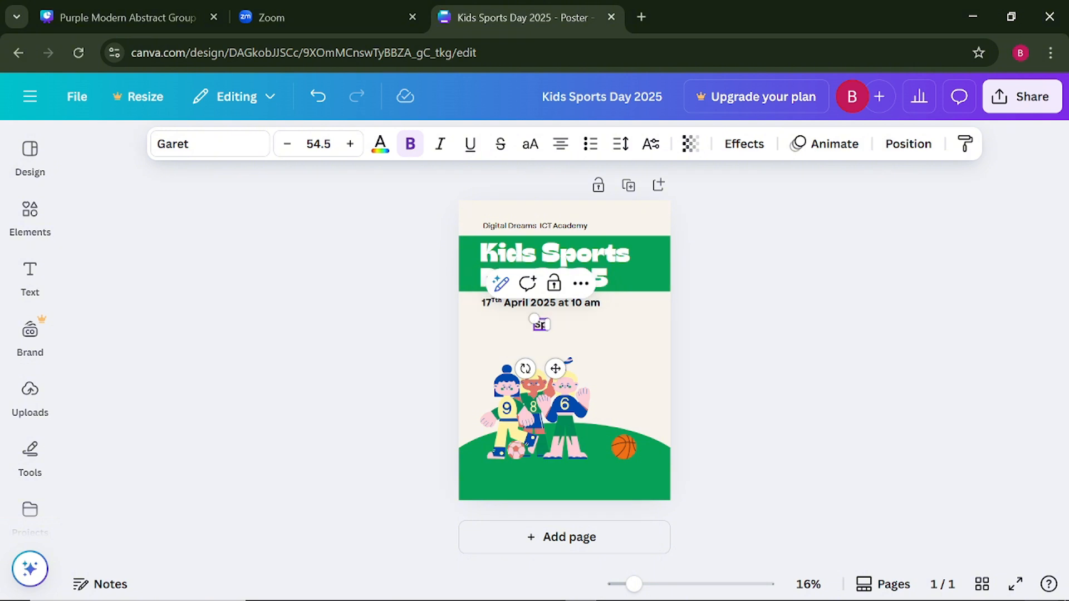
{"action": "type", "text": "ecia"}
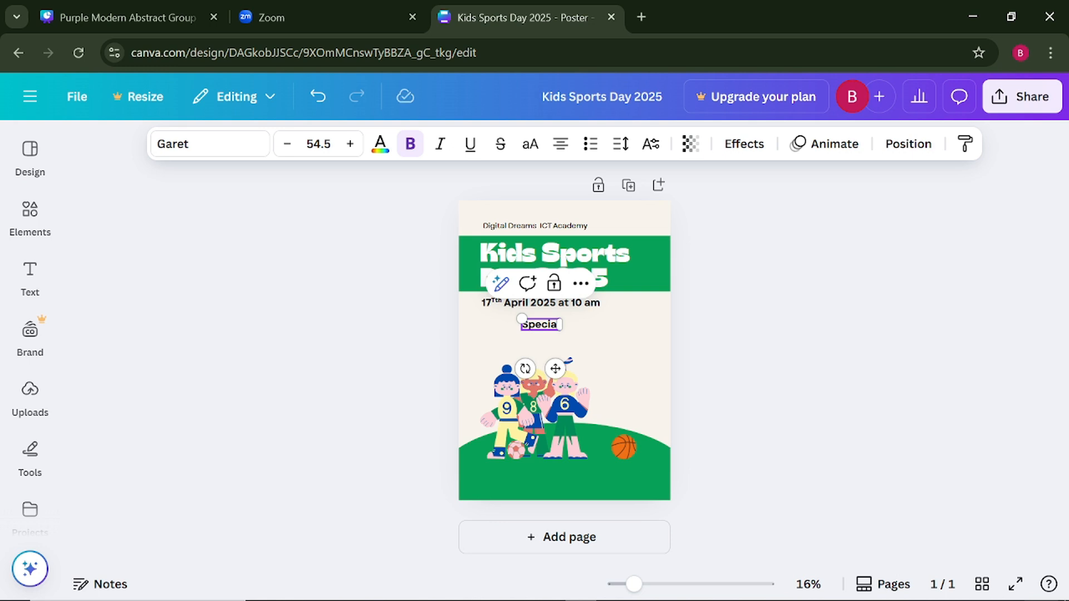
{"action": "type", "text": "l Notes"}
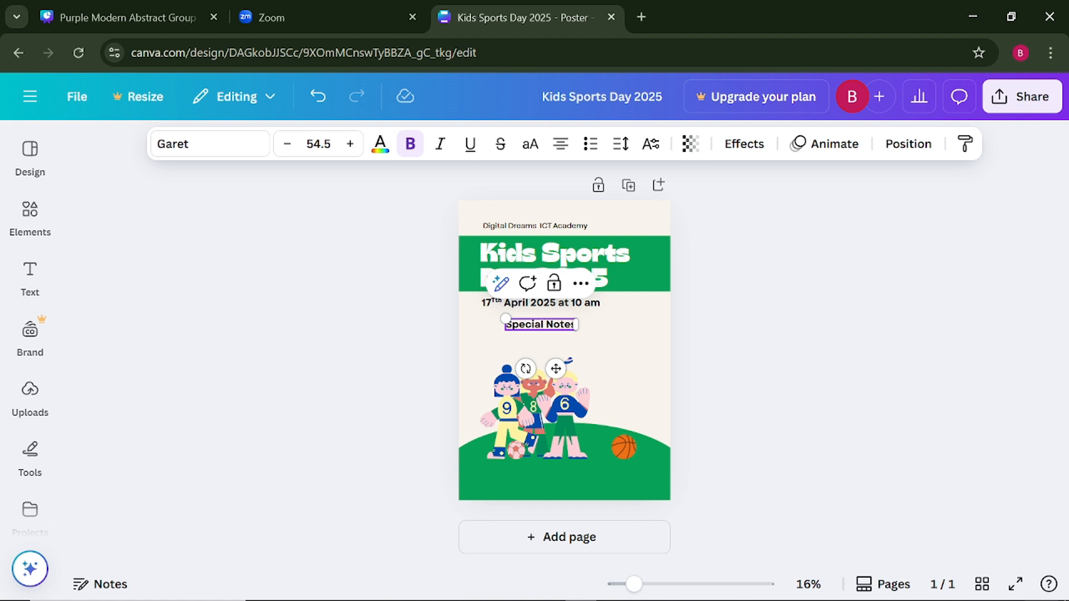
{"action": "left_click", "coordinate": [440, 382]}
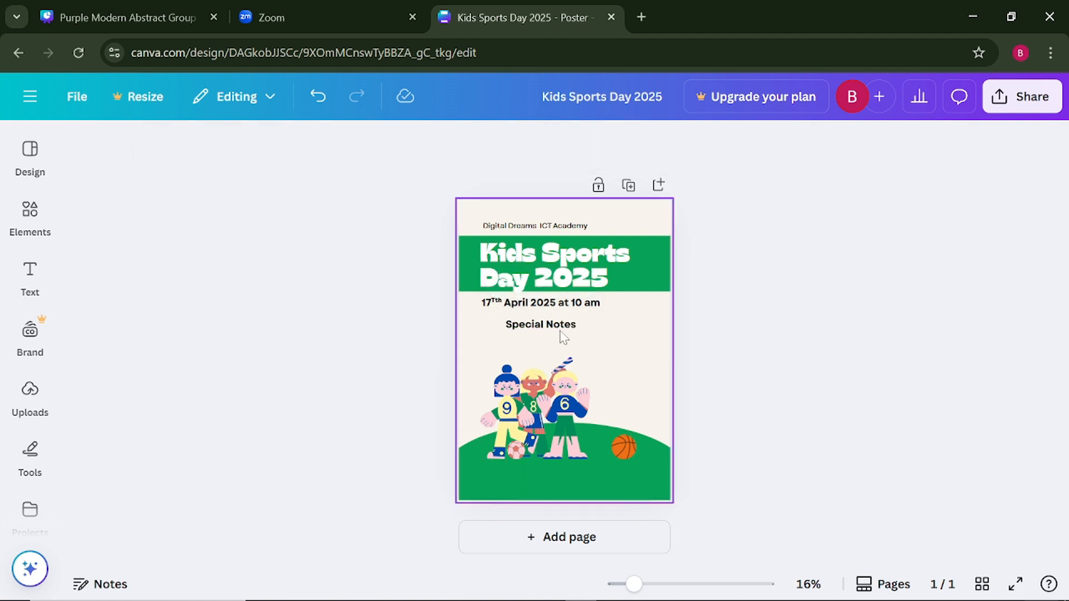
- Shift the "Special Notes" heading sideways so that it starts in line with the date line above
{"action": "left_click_drag", "start_coordinate": [554, 333], "coordinate": [538, 329]}
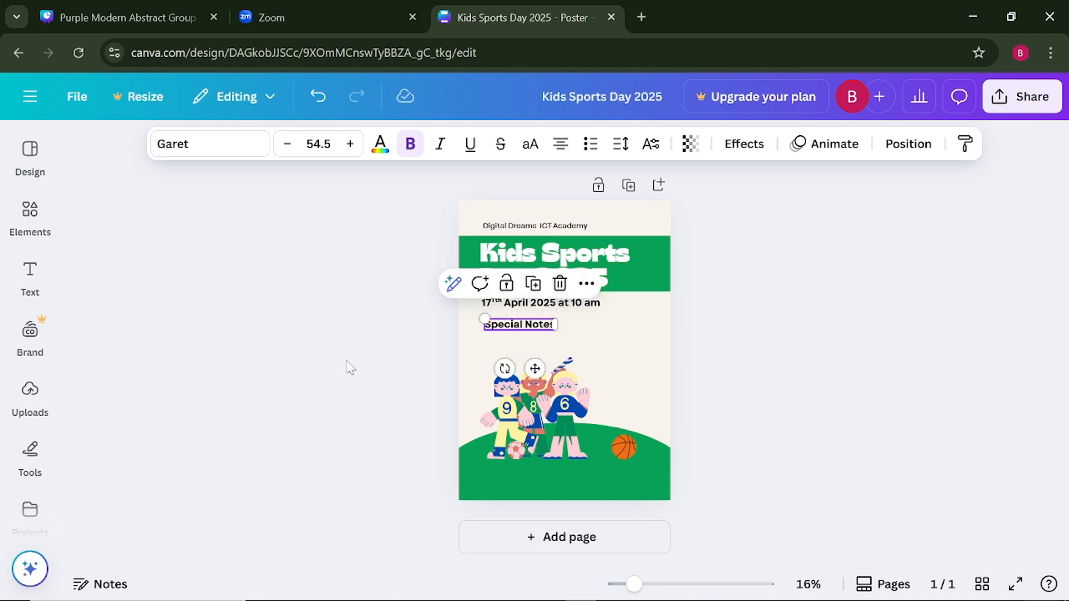
{"action": "left_click", "coordinate": [353, 366]}
{"action": "left_click", "coordinate": [529, 332]}
{"action": "left_click", "coordinate": [300, 300]}
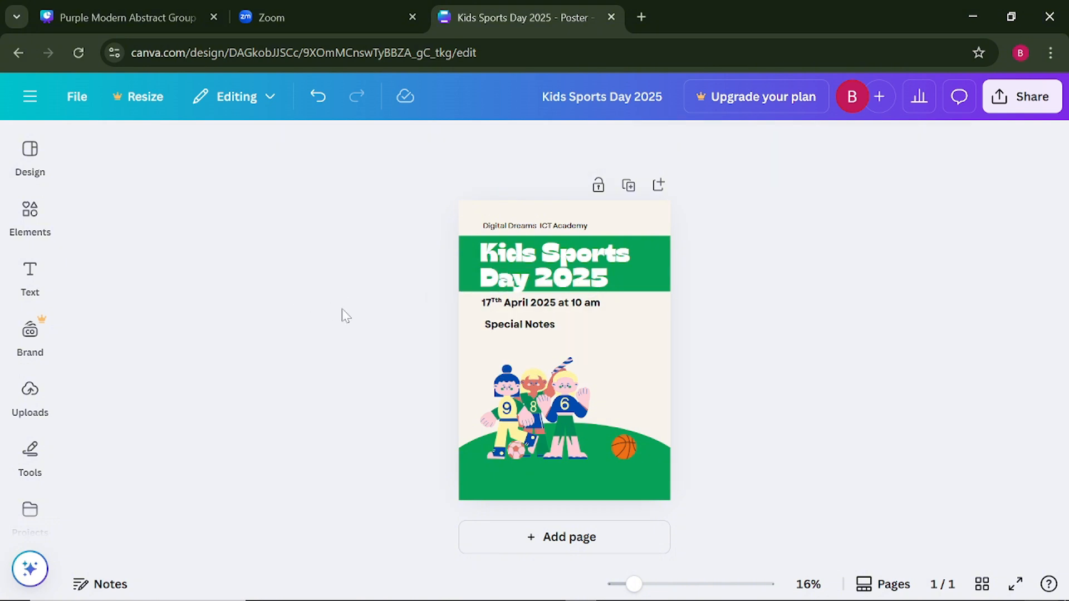
- Duplicate the "Special Notes" heading and place the copy directly beneath it
{"action": "left_click", "coordinate": [518, 329]}
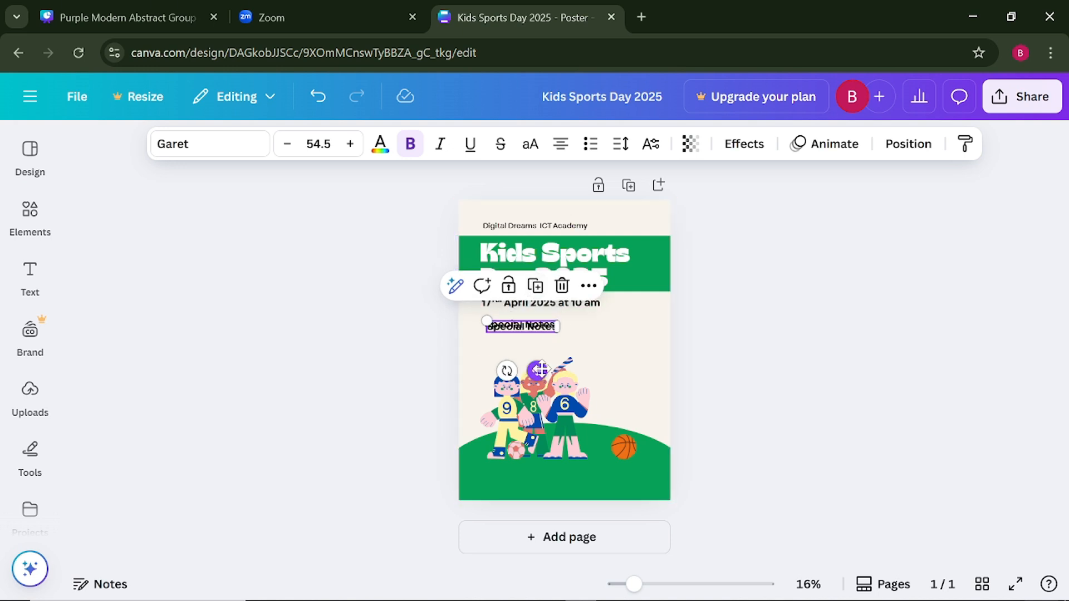
{"action": "left_click", "coordinate": [533, 284]}
{"action": "left_click_drag", "start_coordinate": [542, 381], "coordinate": [540, 376]}
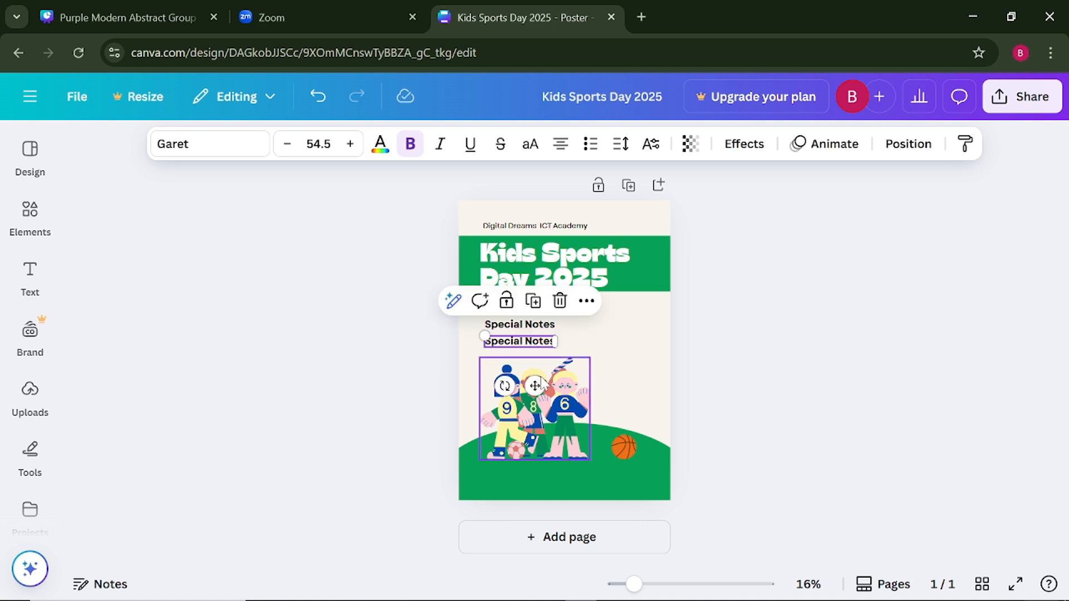
- Replace the lower "Special Notes" copy's text with "You are highly invited to our sport day"
{"action": "double_click", "coordinate": [550, 346]}
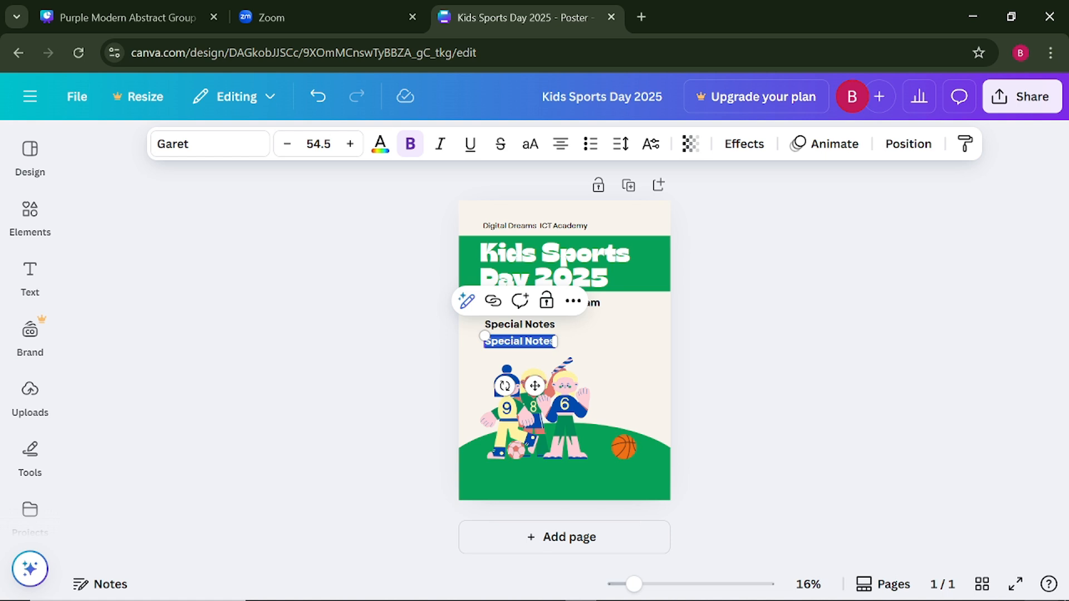
{"action": "type", "text": "y"}
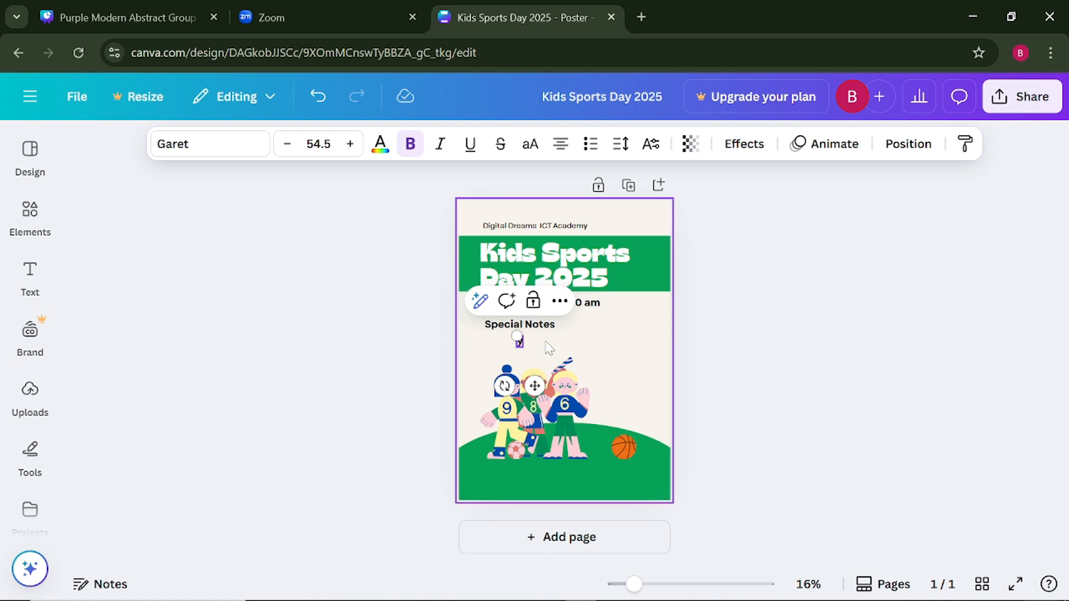
{"action": "type", "text": "ou are"}
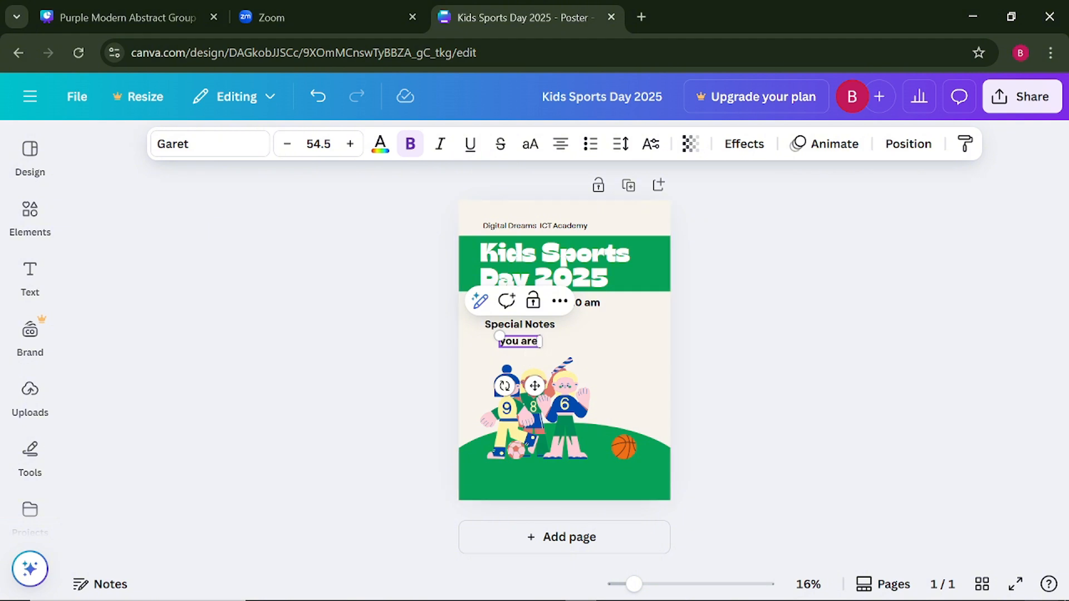
{"action": "mouse_move", "coordinate": [415, 597]}
{"action": "type", "text": "h"}
{"action": "key", "text": "BackSpace"}
{"action": "type", "text": "hi"}
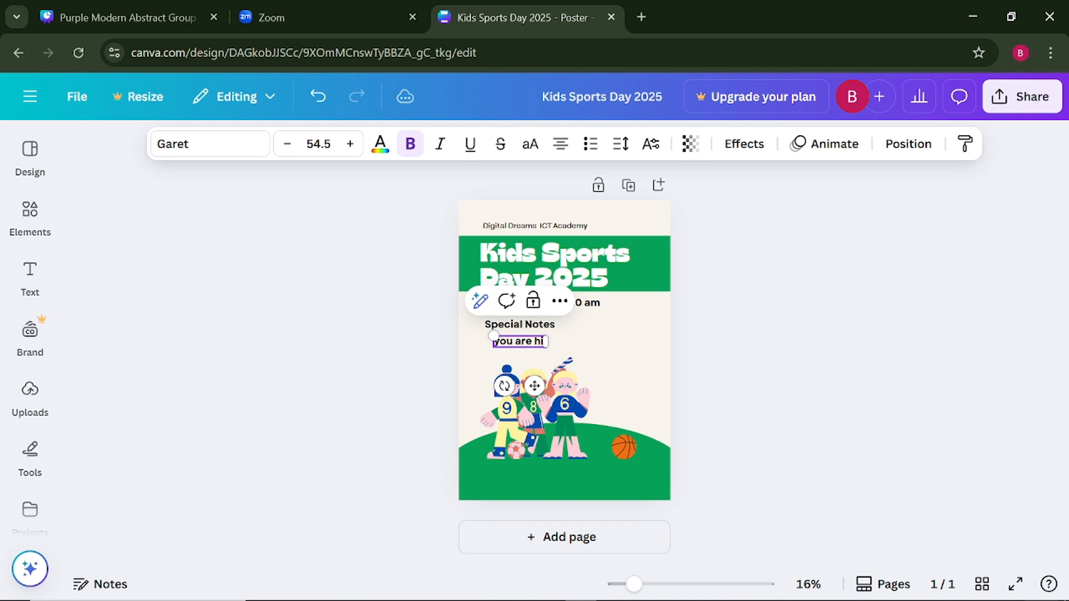
{"action": "type", "text": "ghly"}
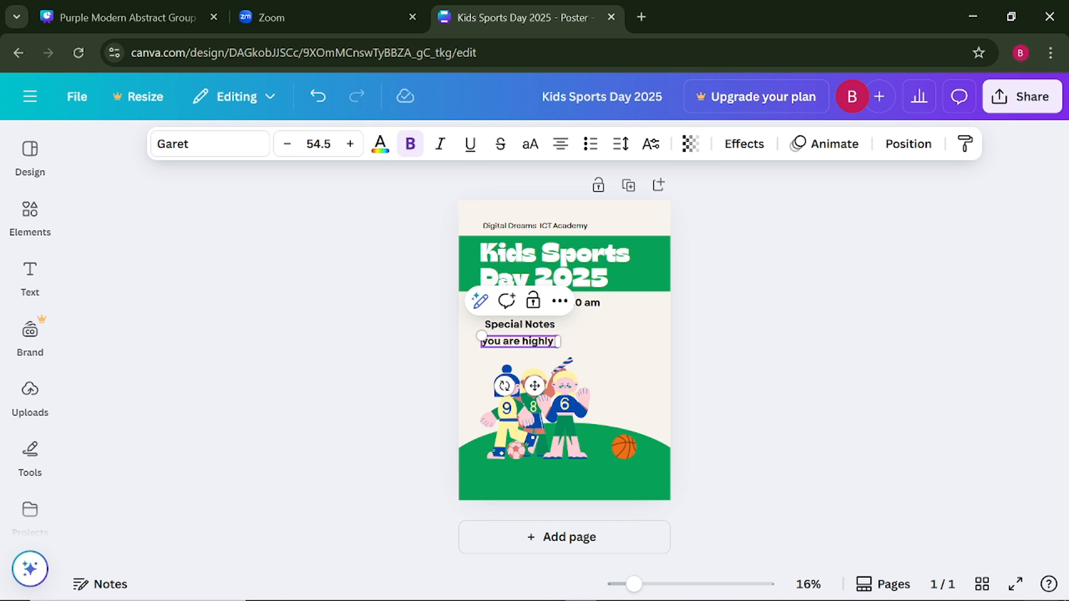
{"action": "type", "text": " invi"}
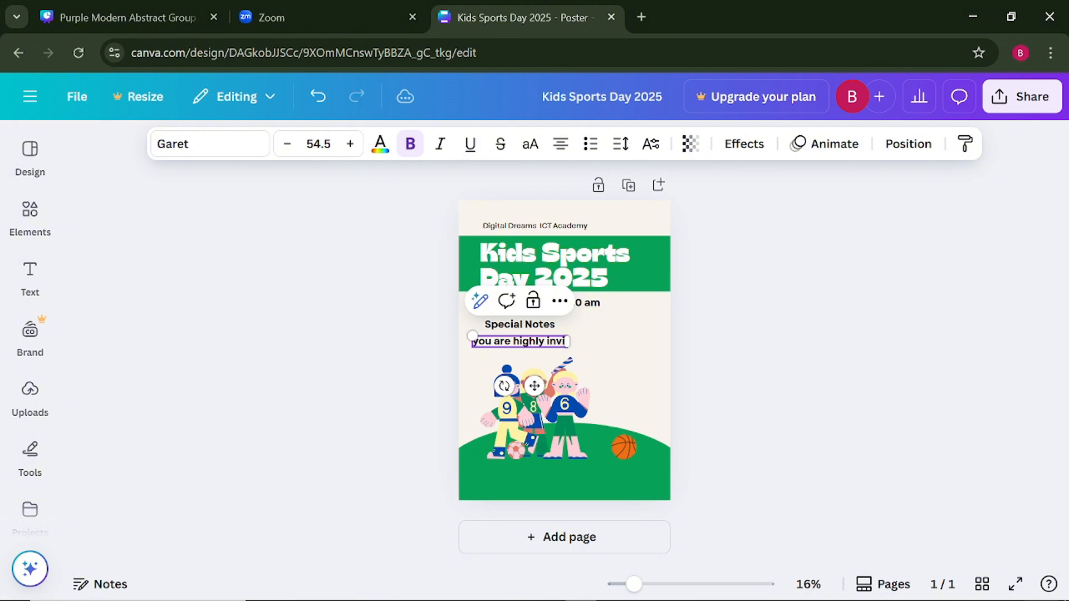
{"action": "type", "text": "ted"}
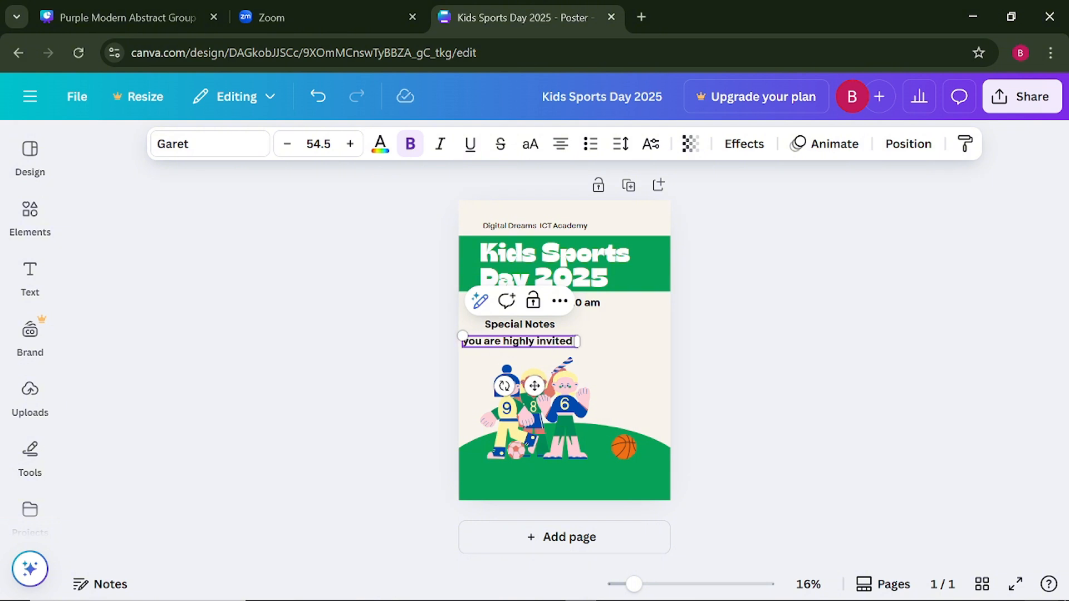
{"action": "type", "text": " to o"}
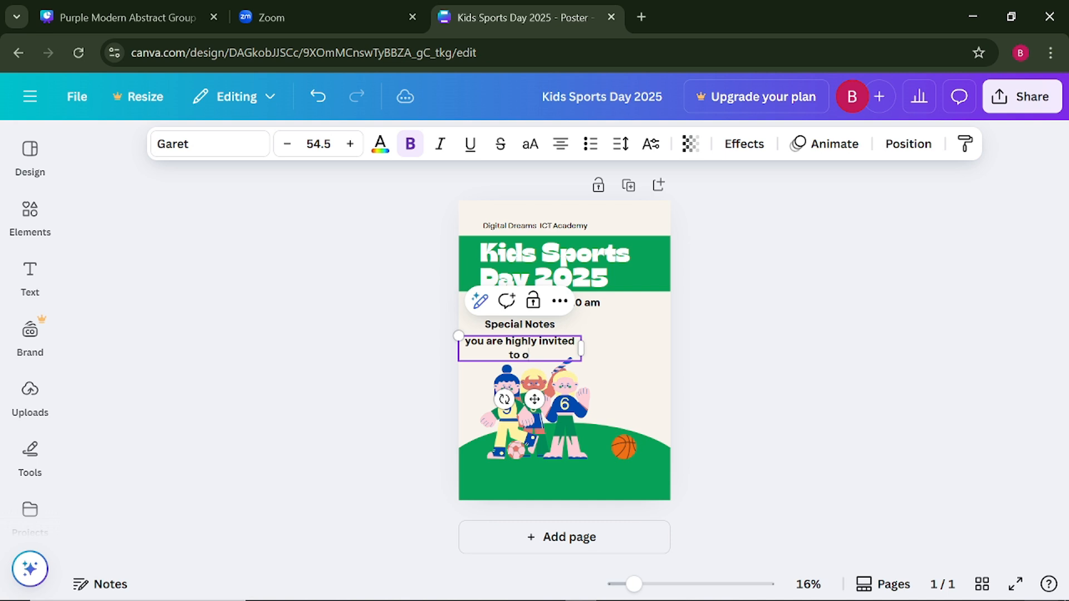
{"action": "type", "text": "ur sport day"}
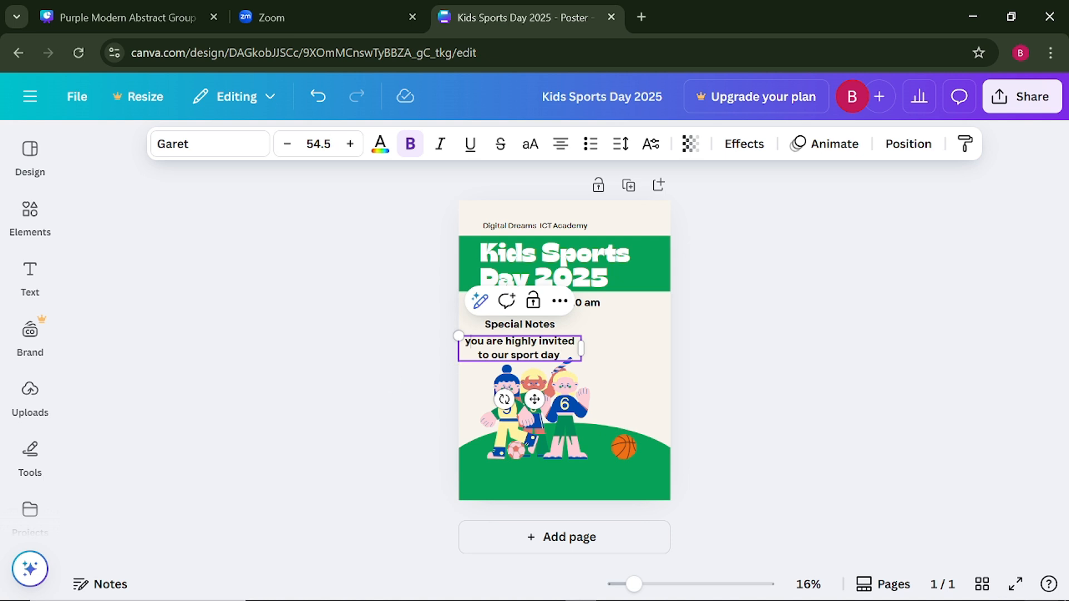
{"action": "key", "text": "BackSpace"}
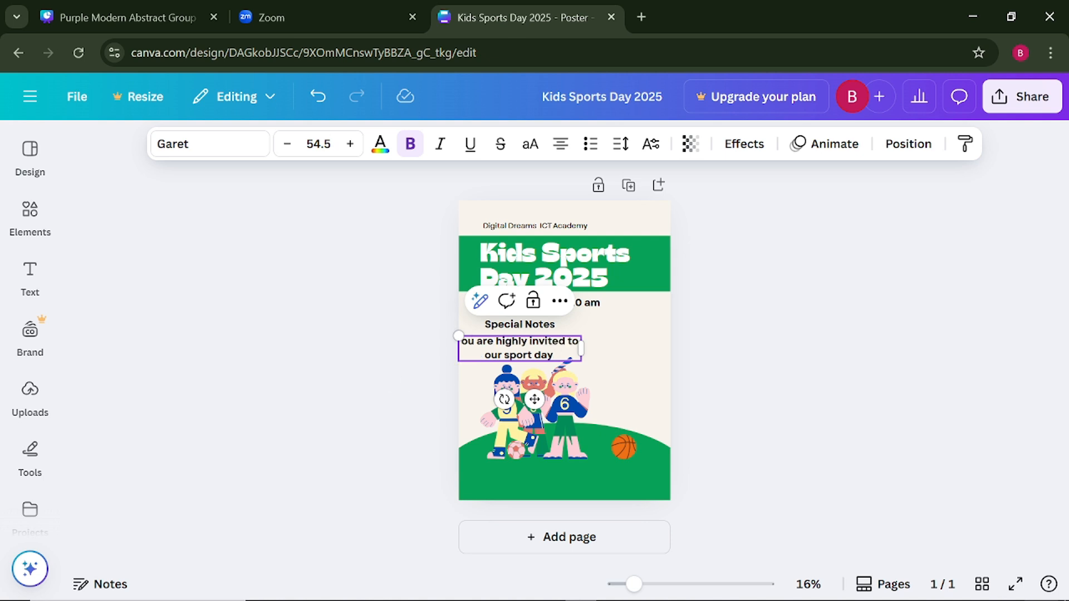
{"action": "type", "text": "Y"}
{"action": "left_click", "coordinate": [365, 400]}
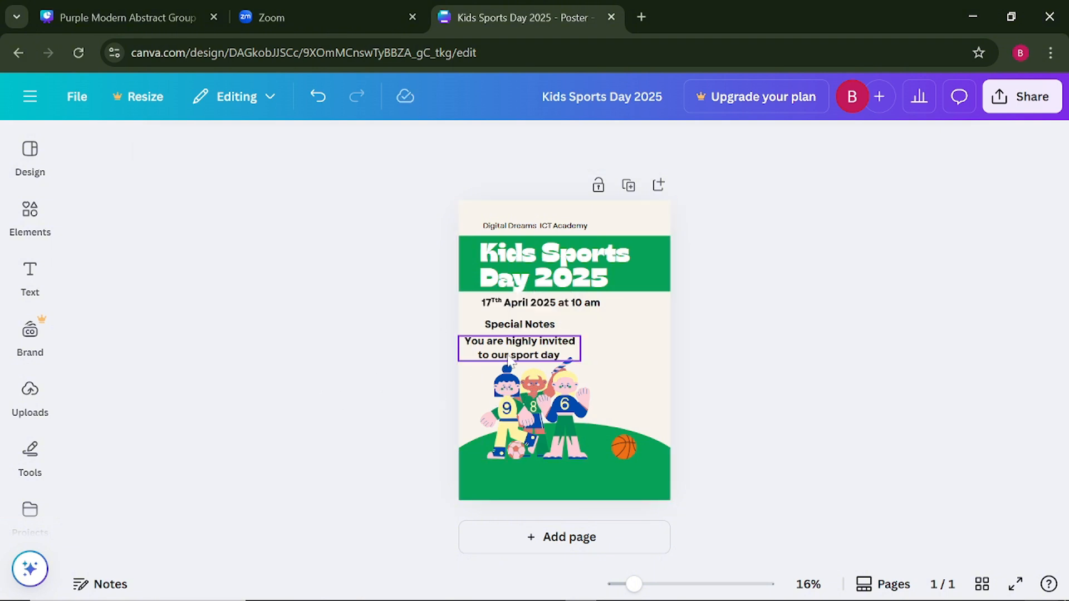
- Move the invitation text closer beneath the "Special Notes" heading and widen its text box almost to the poster's edge
{"action": "left_click_drag", "start_coordinate": [510, 359], "coordinate": [519, 357]}
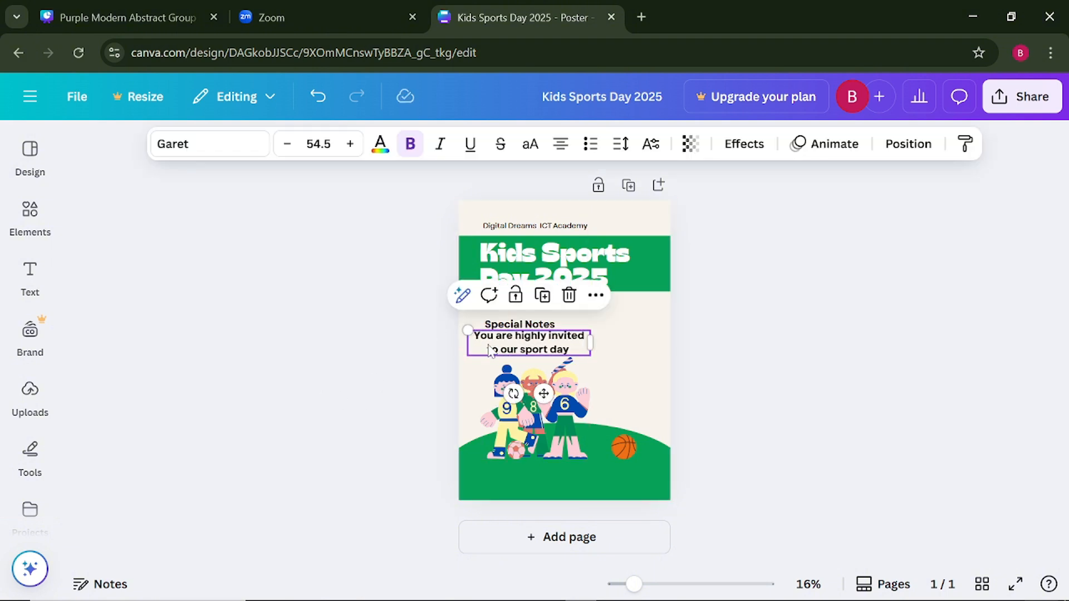
{"action": "left_click_drag", "start_coordinate": [591, 343], "coordinate": [649, 341]}
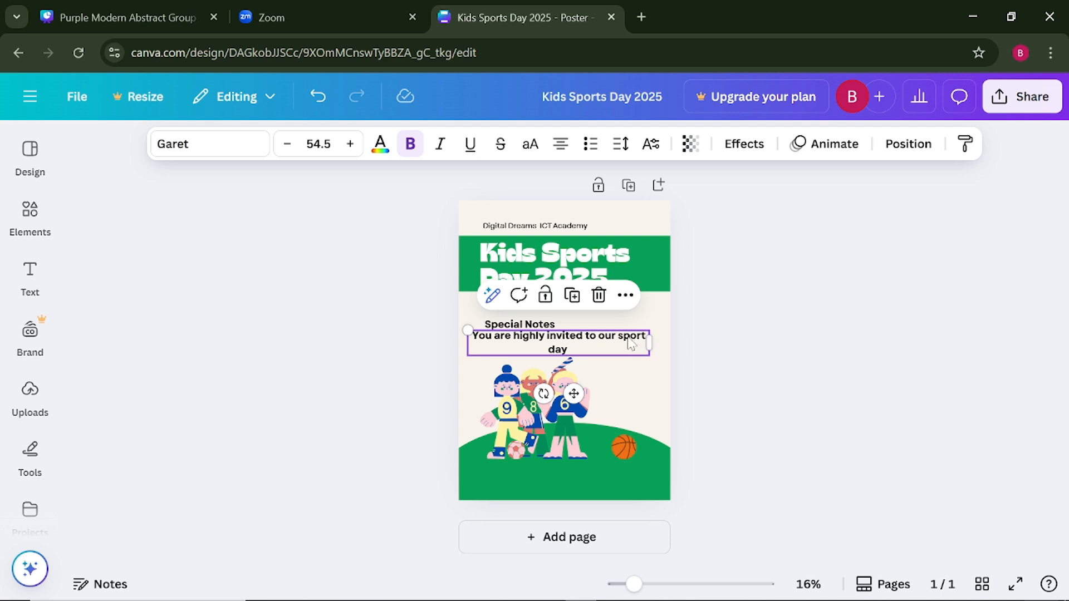
- Set the invitation text's font size to 27 and align its start with the "Special Notes" heading
{"action": "left_click", "coordinate": [319, 143]}
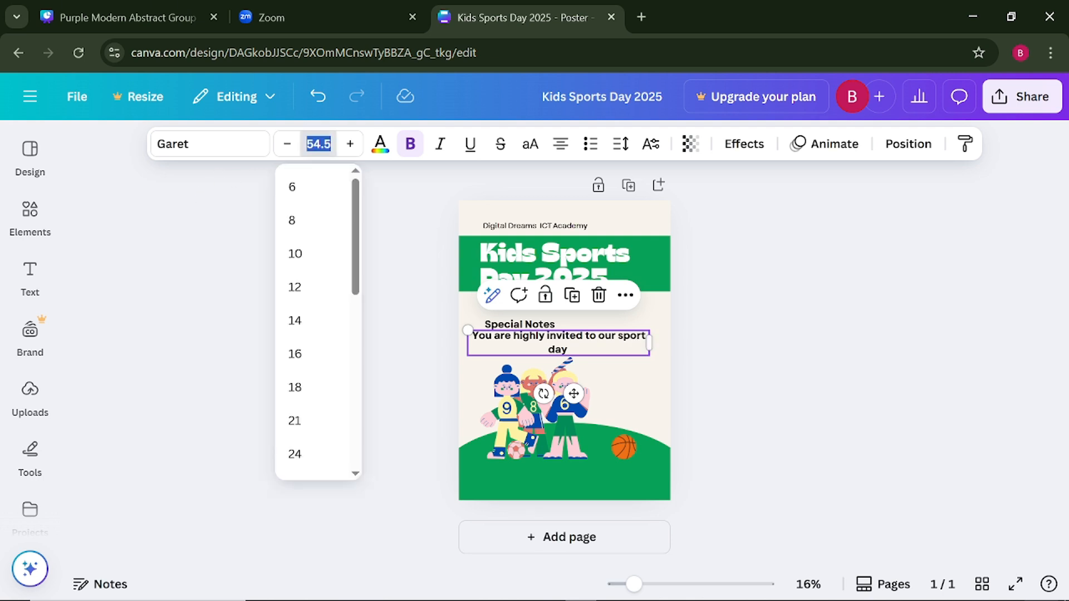
{"action": "type", "text": "27"}
{"action": "key", "text": "Return"}
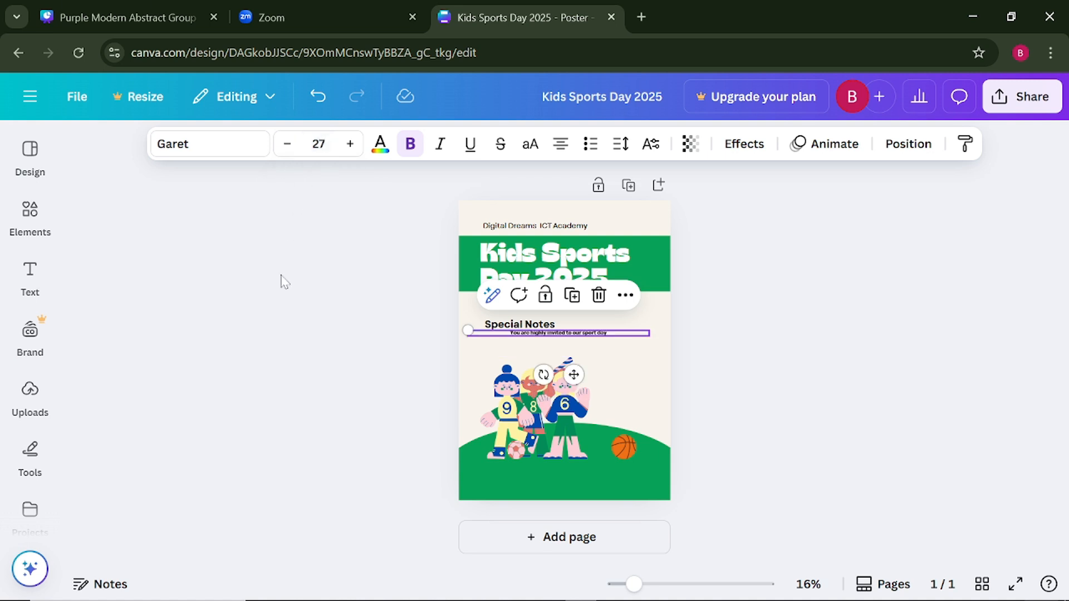
{"action": "left_click", "coordinate": [321, 293]}
{"action": "left_click_drag", "start_coordinate": [553, 335], "coordinate": [524, 333]}
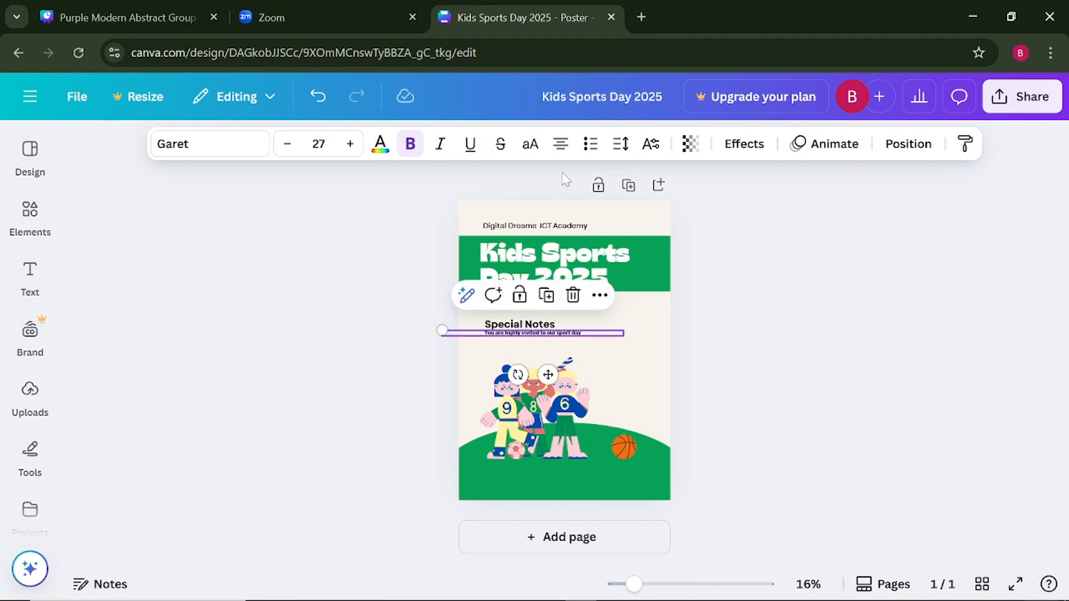
{"action": "left_click", "coordinate": [590, 146]}
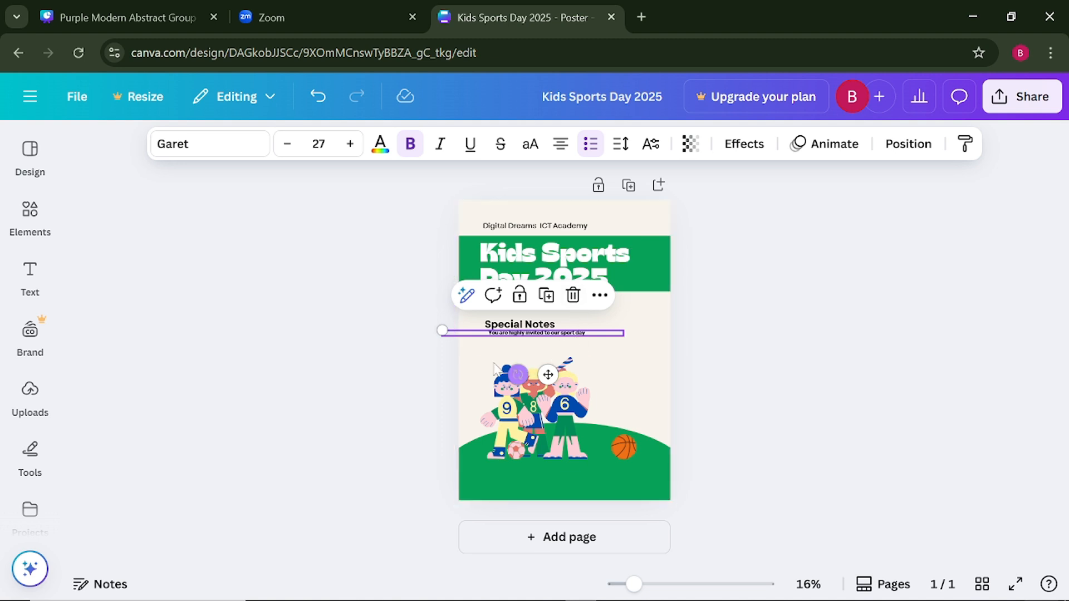
{"action": "left_click", "coordinate": [376, 360]}
{"action": "left_click", "coordinate": [511, 333]}
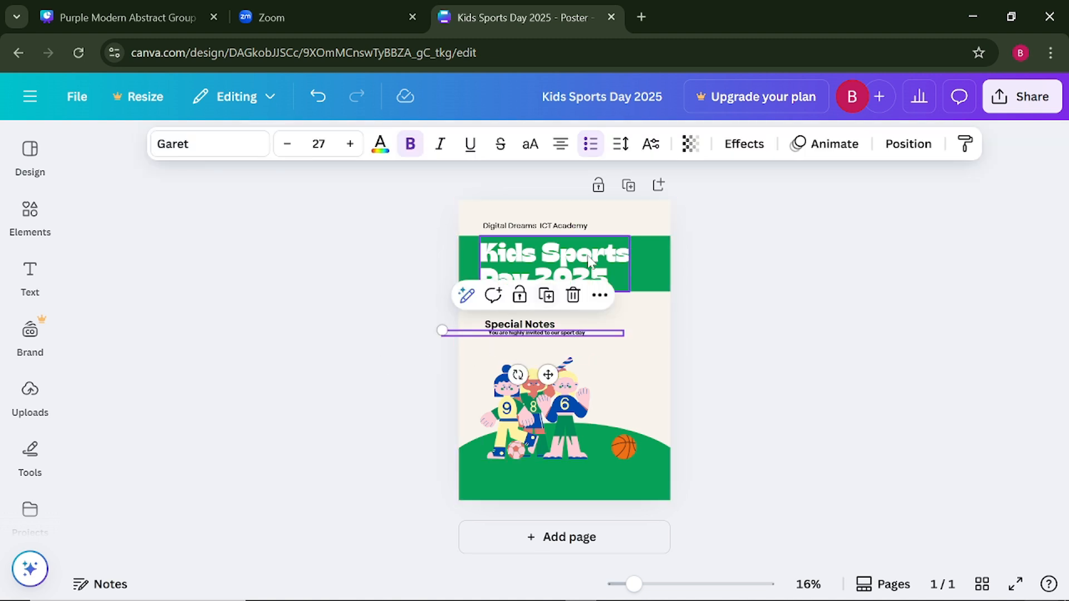
{"action": "left_click", "coordinate": [590, 144]}
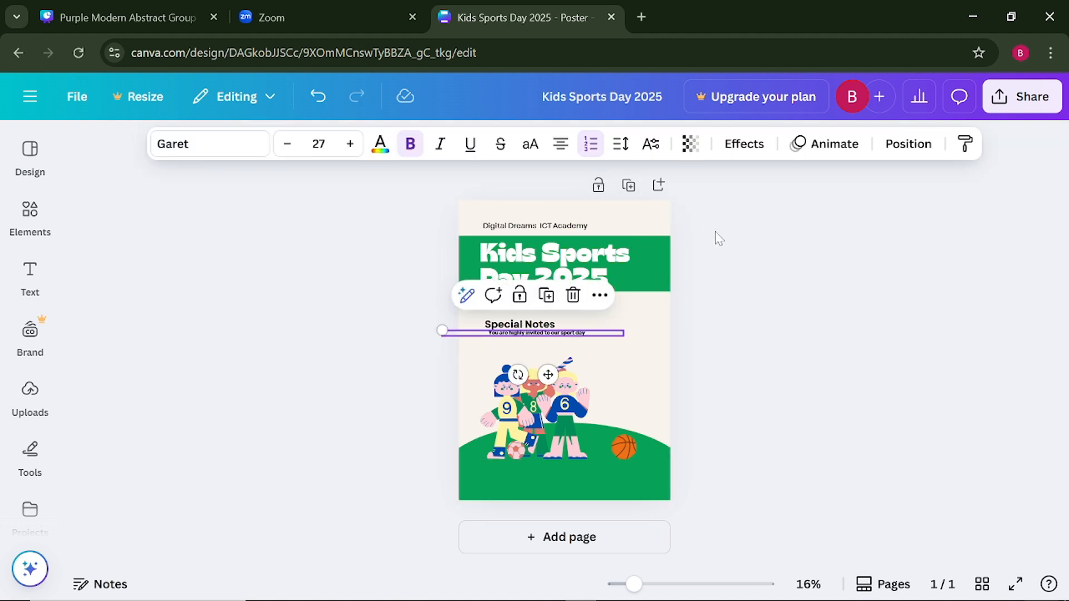
{"action": "left_click", "coordinate": [700, 317]}
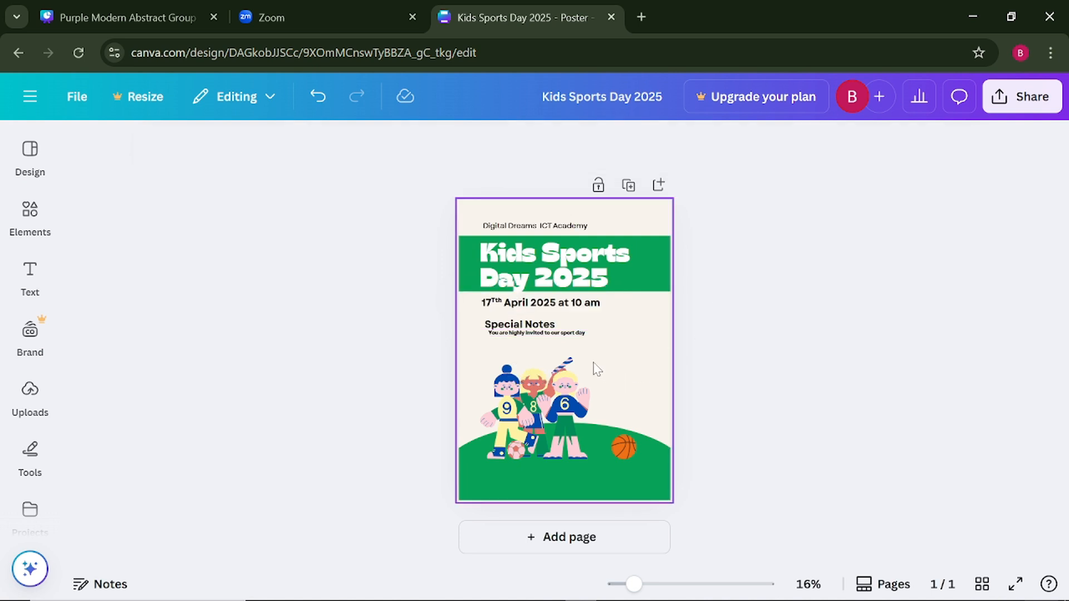
{"action": "left_click", "coordinate": [541, 334]}
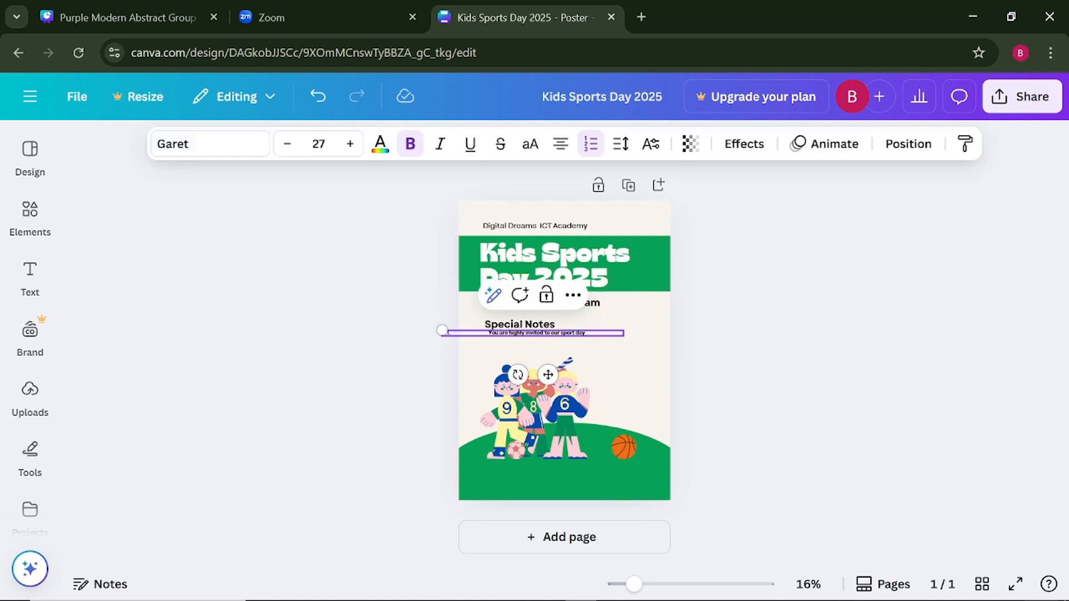
{"action": "left_click", "coordinate": [590, 143]}
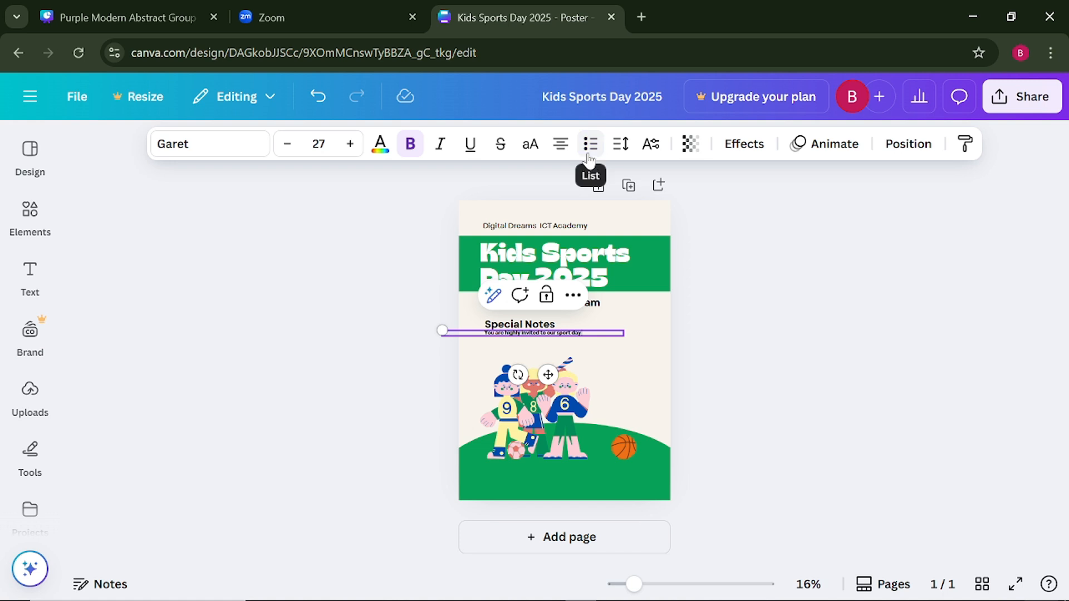
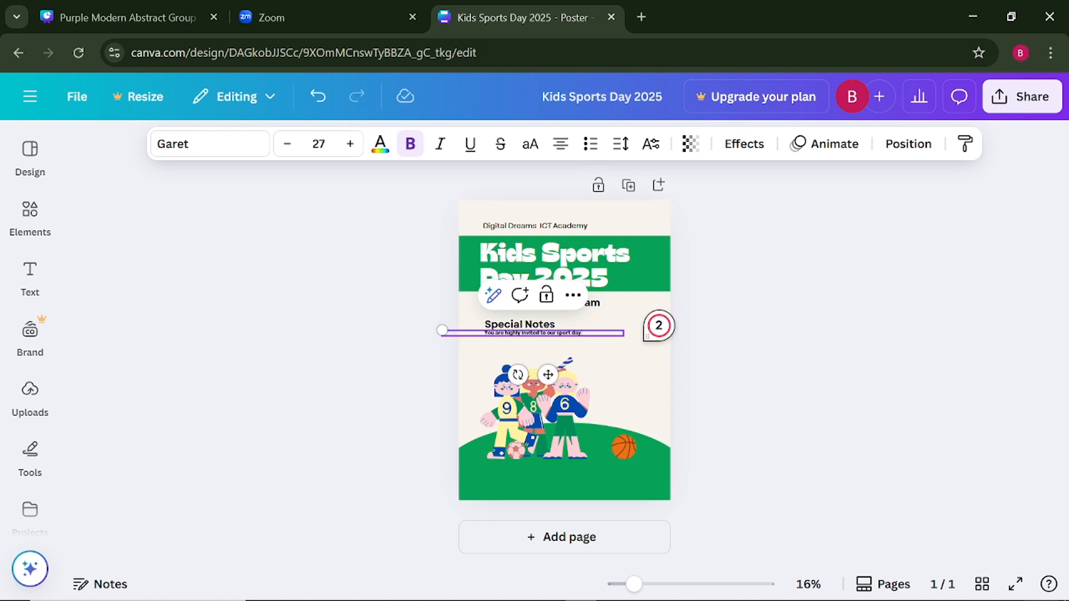
- Add a second line, "Please ensure your child is dressed in comfortable sportswear", below the invitation sentence
{"action": "key", "text": "Return"}
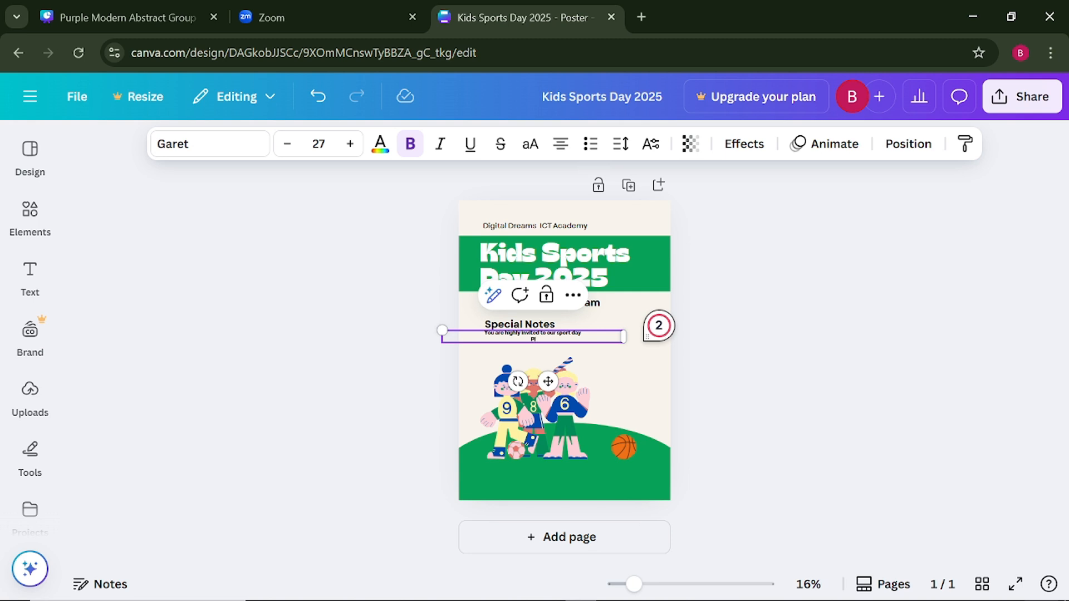
{"action": "type", "text": "Please ensure your child is d"}
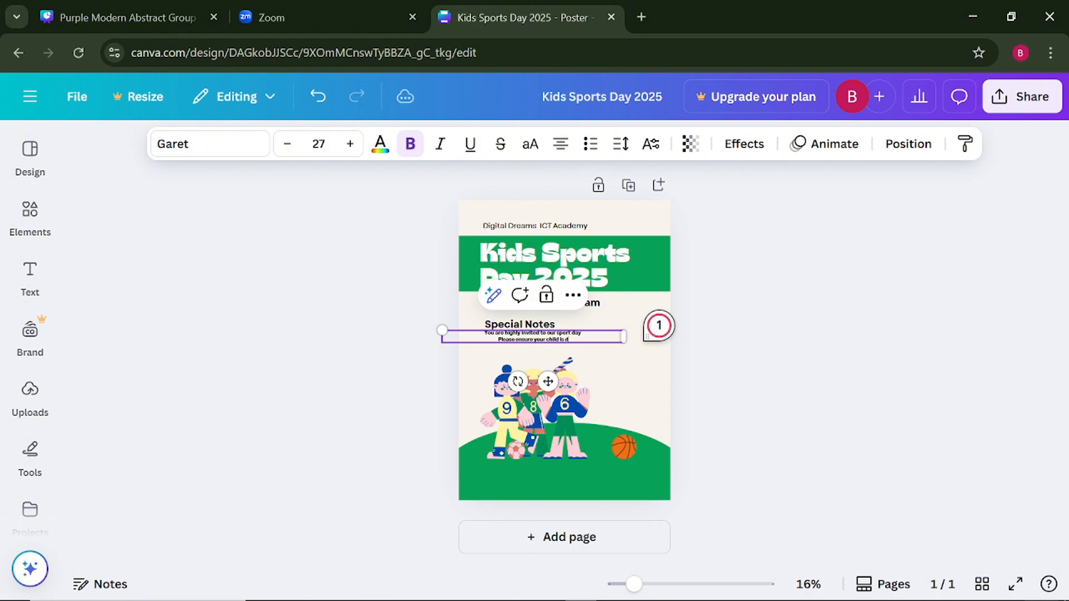
{"action": "type", "text": "re"}
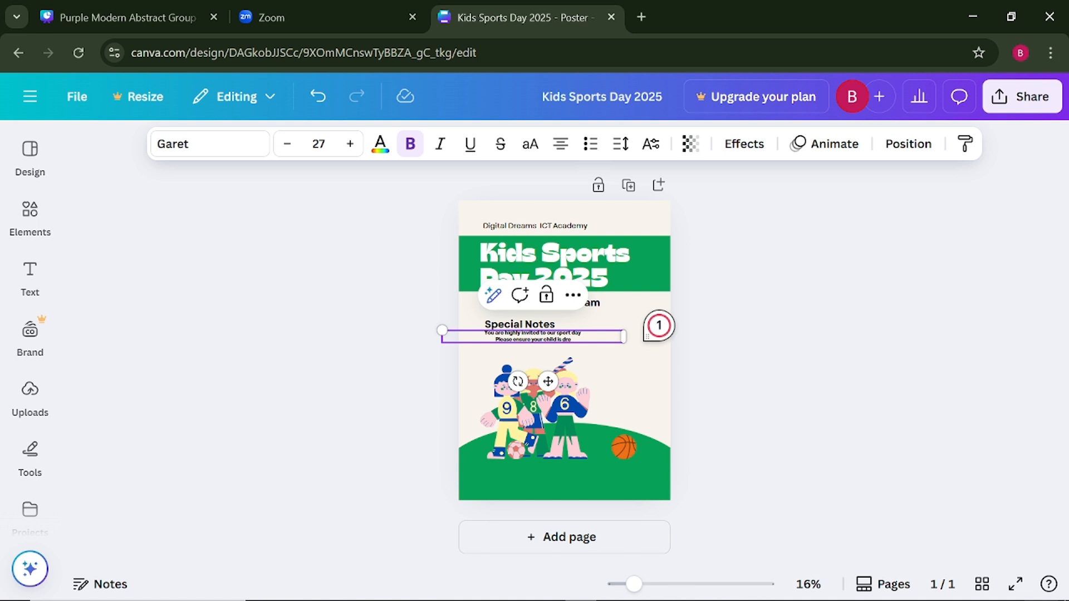
{"action": "type", "text": "ssed in"}
{"action": "type", "text": "co"}
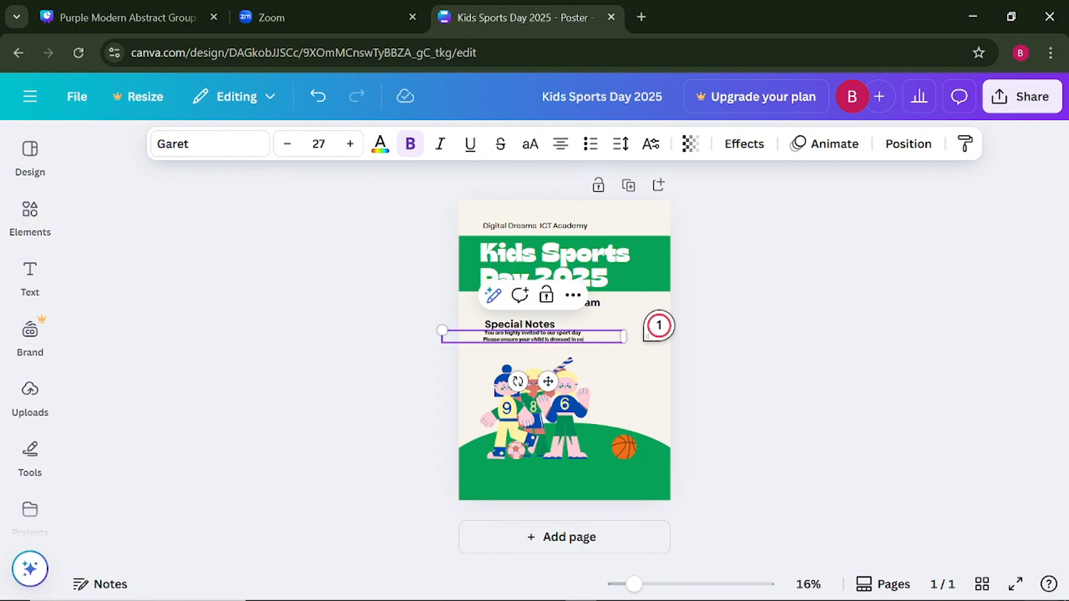
{"action": "type", "text": "mfortable"}
{"action": "type", "text": " c"}
{"action": "type", "text": "por"}
{"action": "type", "text": "t"}
{"action": "type", "text": "s"}
{"action": "type", "text": "wear"}
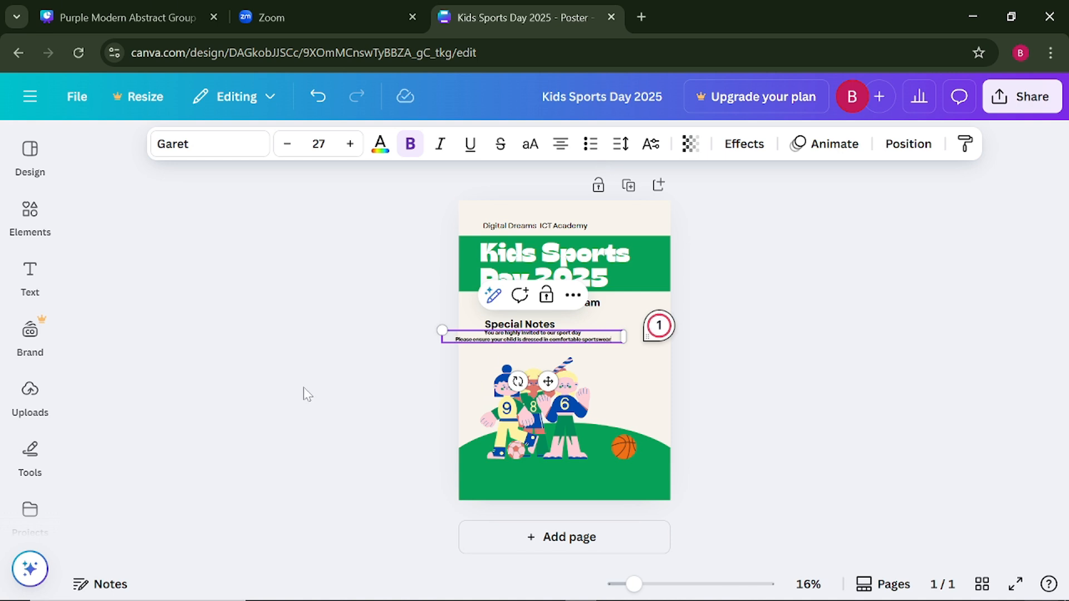
{"action": "left_click", "coordinate": [455, 359]}
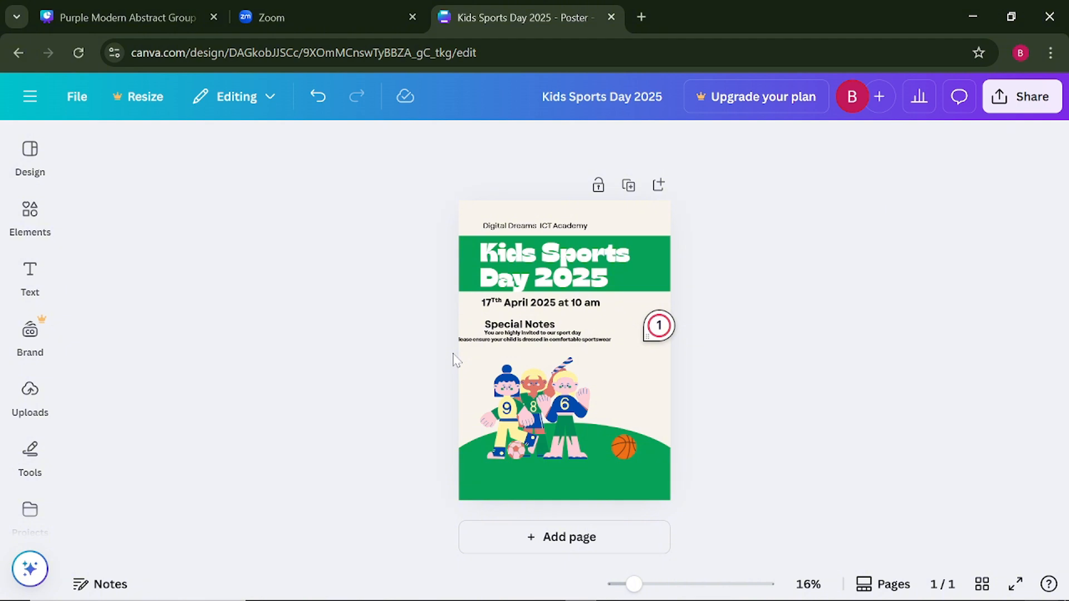
- Left-align the notes text and move its box so the lines start beneath the start of the "Special Notes" heading
{"action": "left_click", "coordinate": [474, 338]}
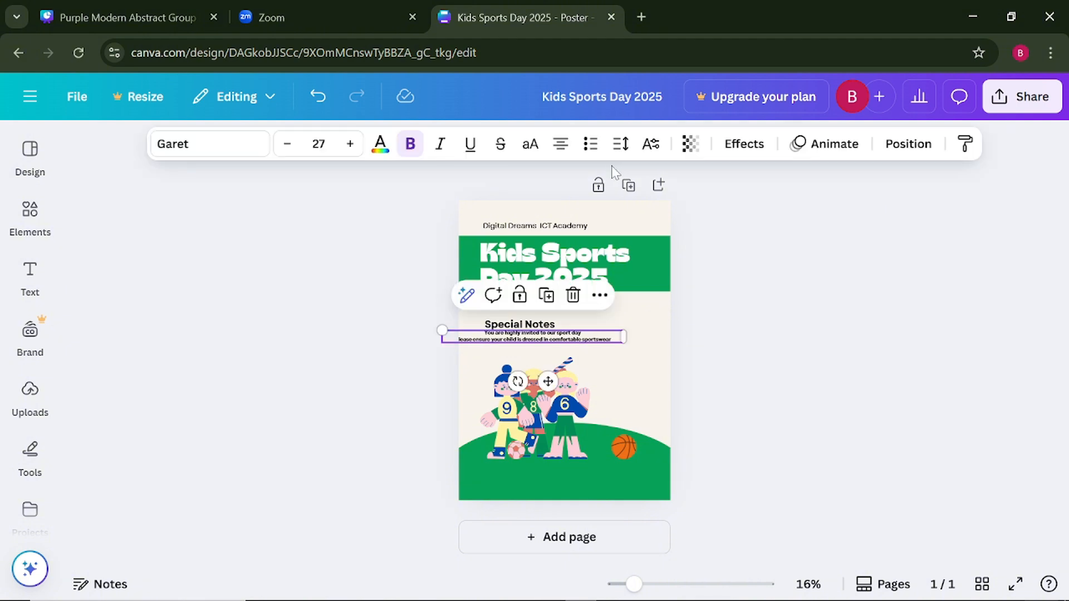
{"action": "left_click", "coordinate": [559, 151]}
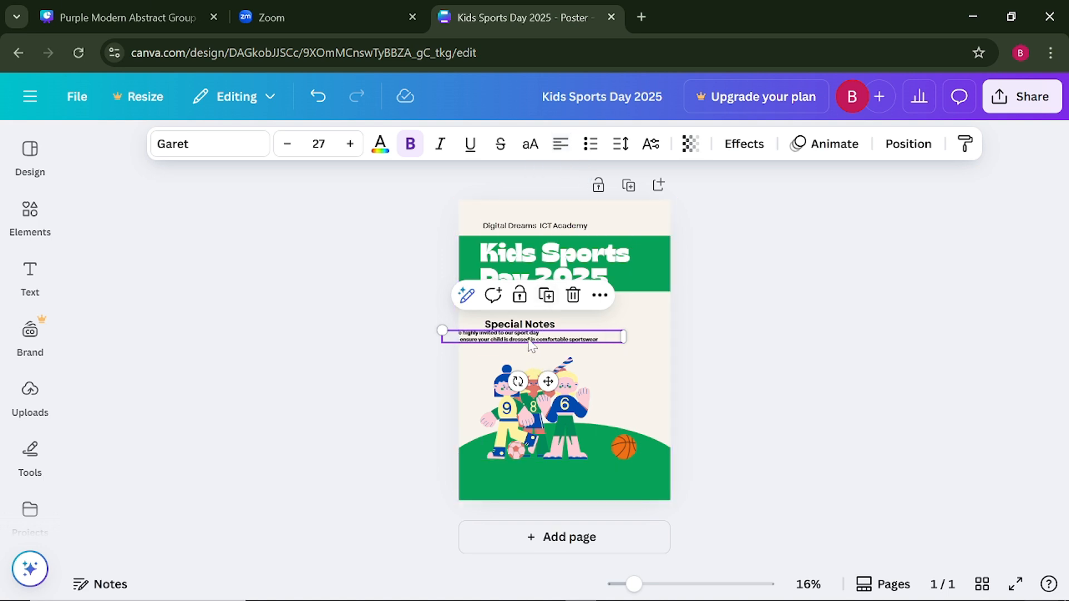
{"action": "left_click_drag", "start_coordinate": [530, 337], "coordinate": [571, 338]}
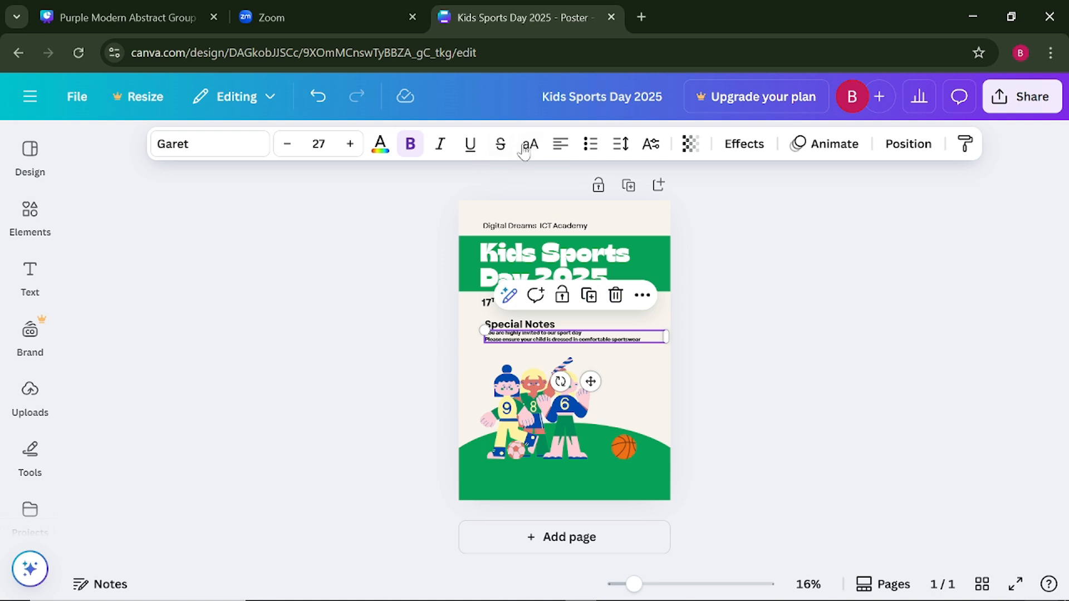
- Turn the two notes lines into a bulleted list and move the "Special Notes" heading slightly up from it
{"action": "left_click", "coordinate": [590, 145]}
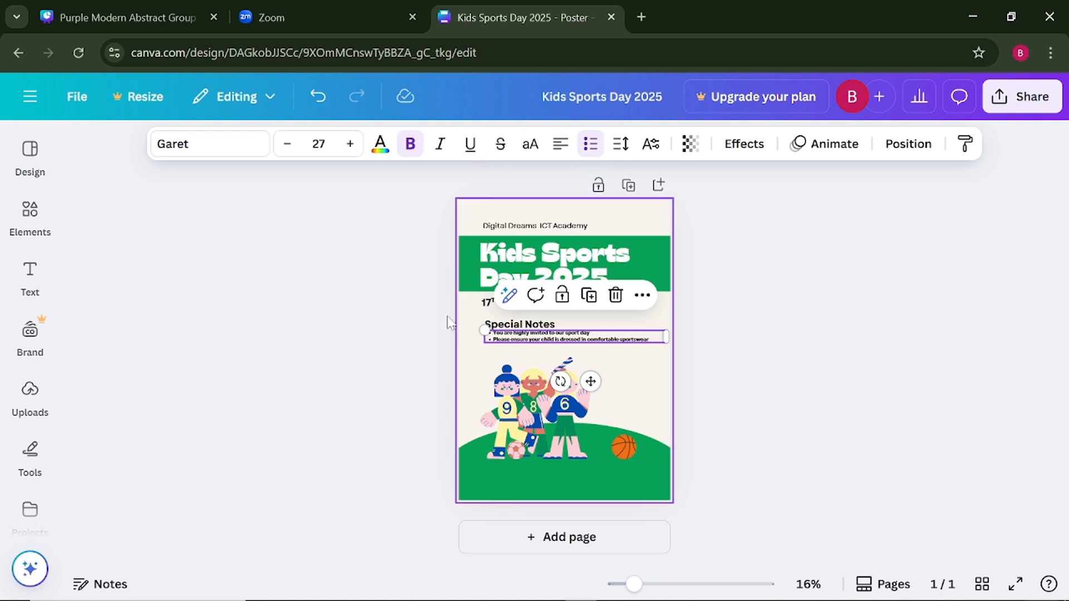
{"action": "left_click", "coordinate": [429, 327]}
{"action": "left_click_drag", "start_coordinate": [538, 344], "coordinate": [504, 323]}
{"action": "left_click", "coordinate": [507, 326]}
{"action": "left_click", "coordinate": [427, 332]}
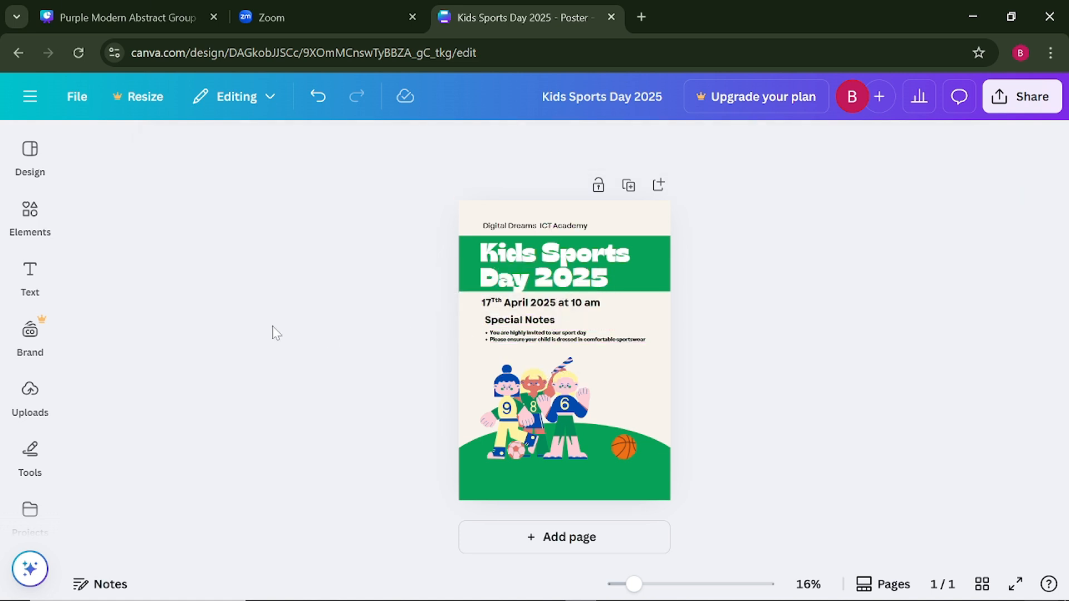
- Set the event date's font size to 40 and align its start with the "Special Notes" heading
{"action": "left_click", "coordinate": [501, 326]}
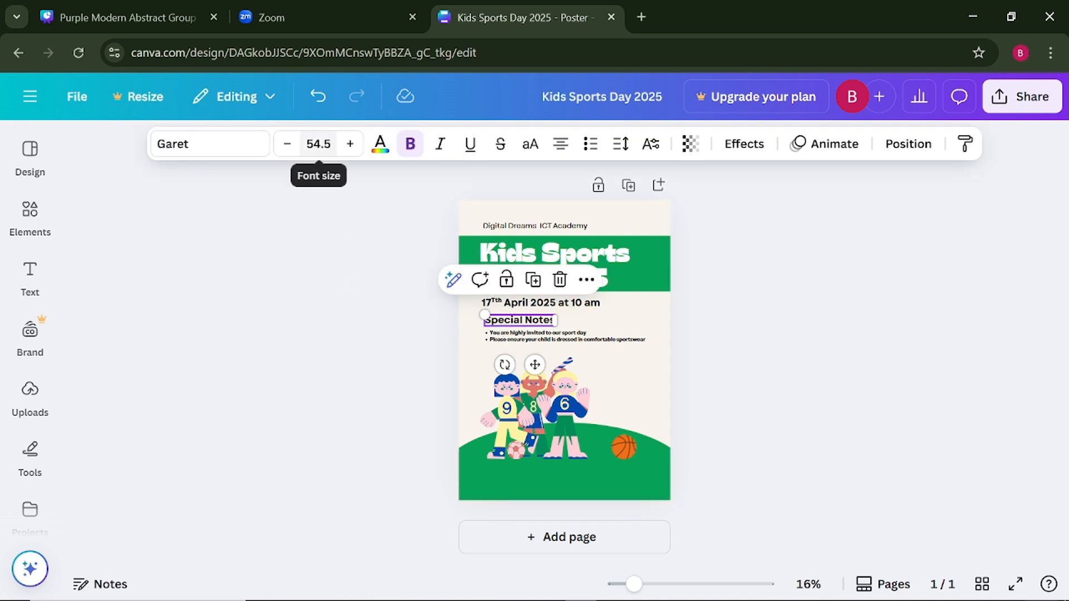
{"action": "left_click", "coordinate": [568, 314]}
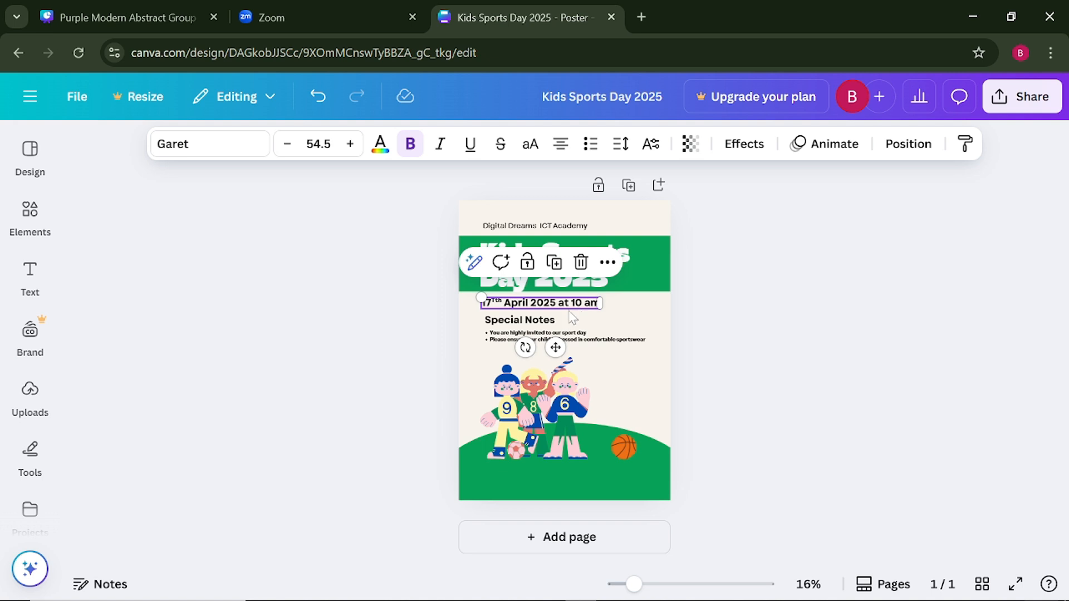
{"action": "left_click", "coordinate": [546, 323]}
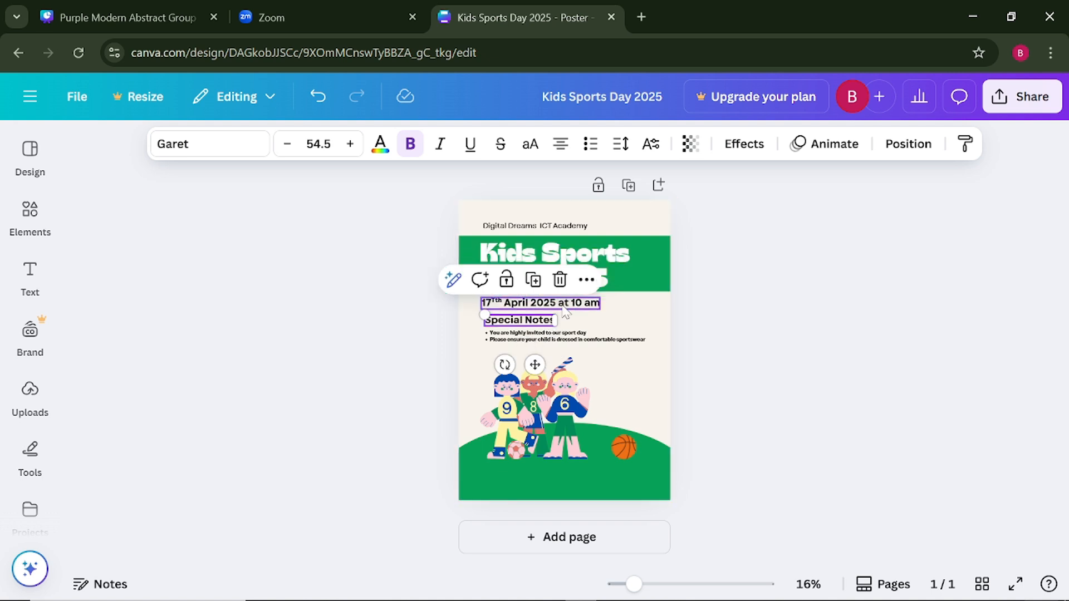
{"action": "left_click", "coordinate": [559, 304]}
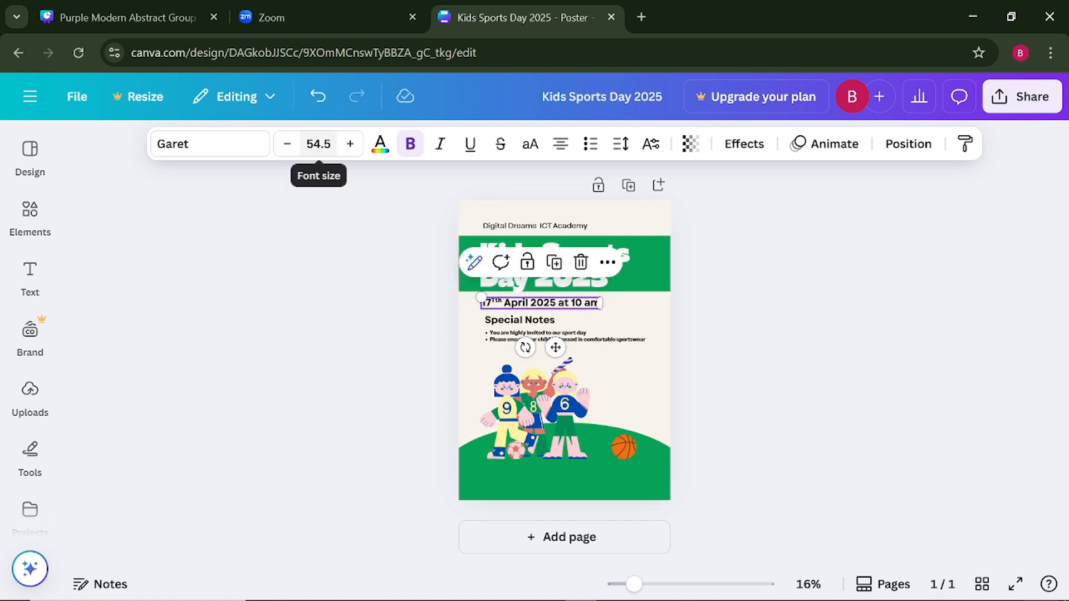
{"action": "left_click", "coordinate": [318, 144]}
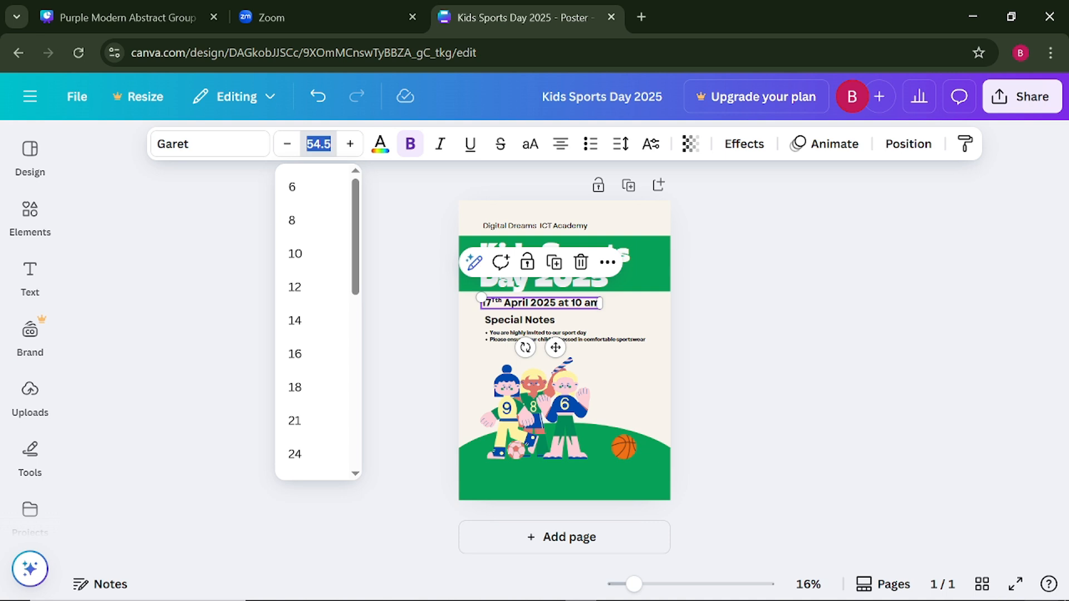
{"action": "type", "text": "40"}
{"action": "key", "text": "Return"}
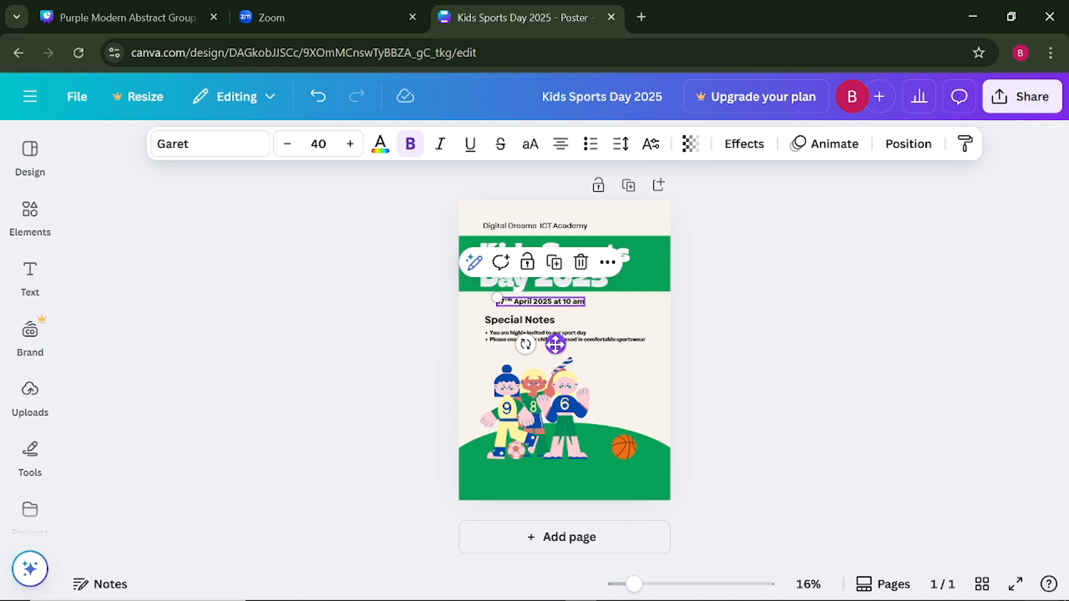
{"action": "left_click_drag", "start_coordinate": [556, 344], "coordinate": [544, 342]}
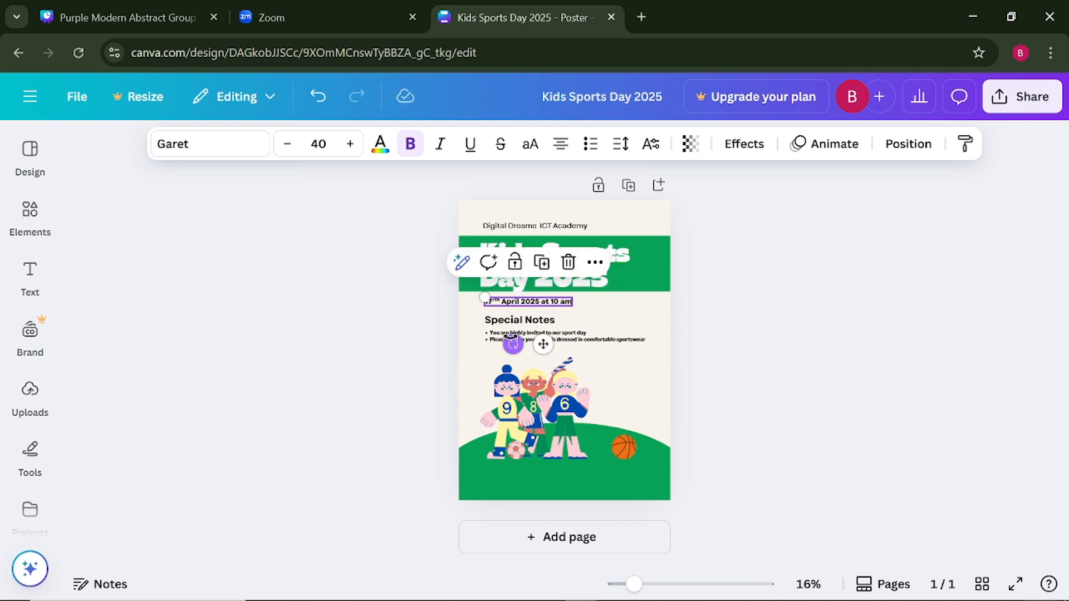
- Set the "Special Notes" heading's font size to 40 and reposition it between the event date and the bulleted notes
{"action": "left_click", "coordinate": [512, 322]}
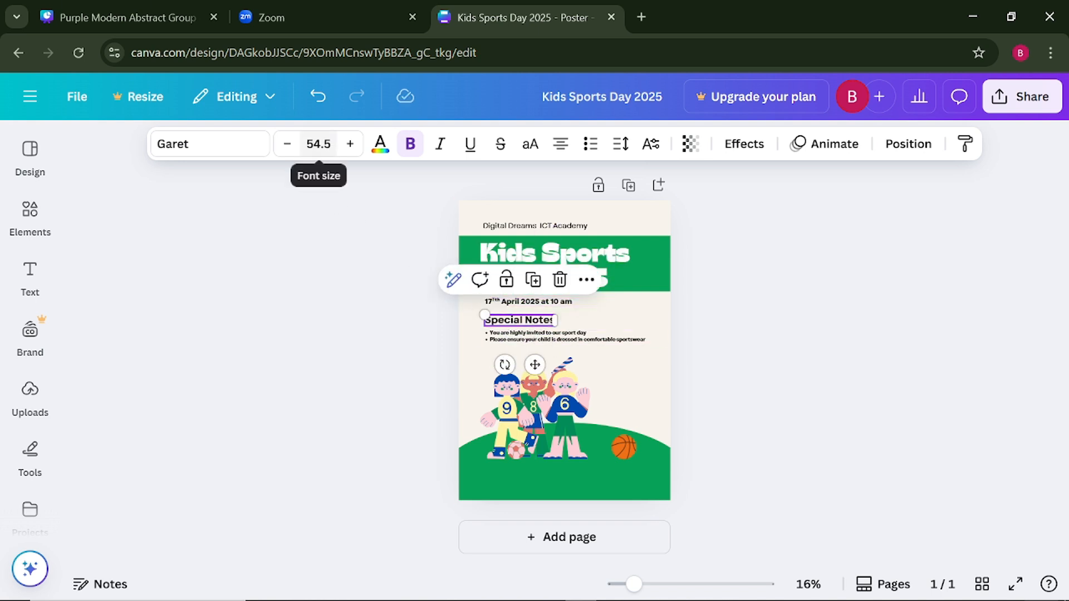
{"action": "left_click", "coordinate": [318, 143]}
{"action": "type", "text": "40"}
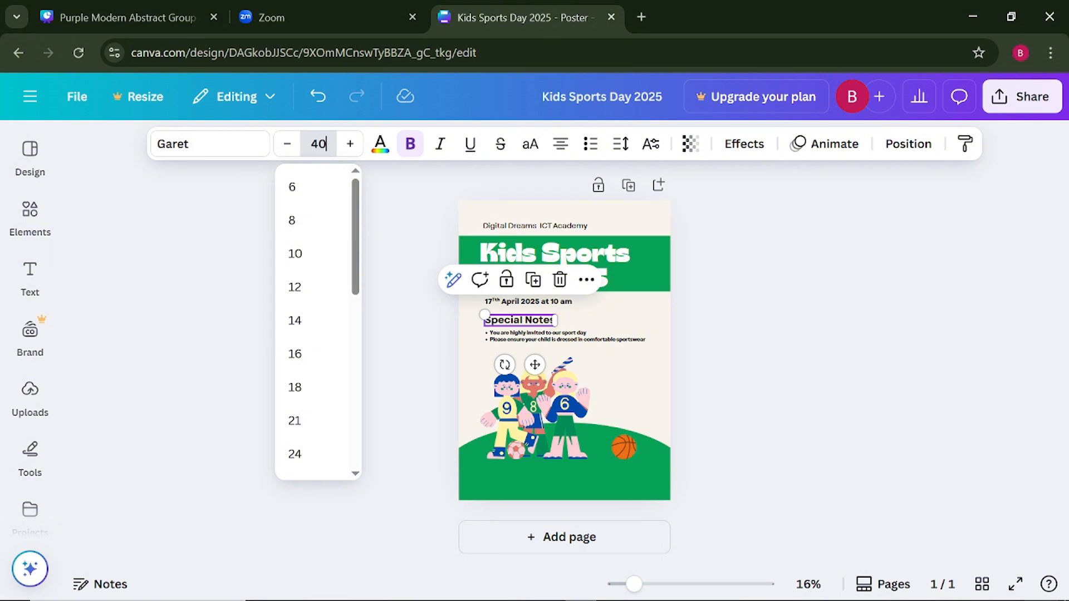
{"action": "key", "text": "Return"}
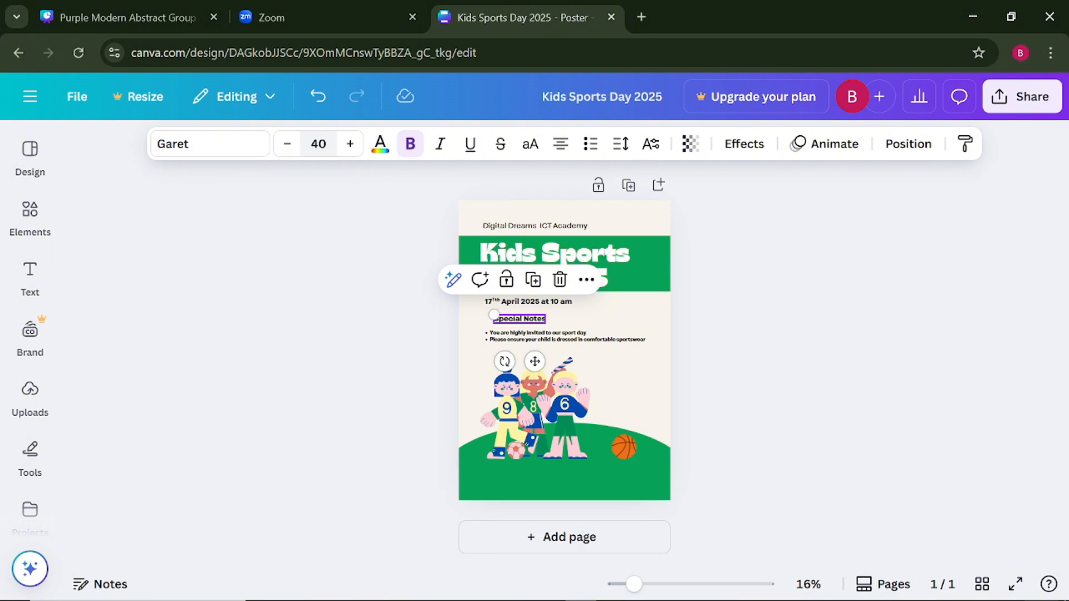
{"action": "left_click", "coordinate": [301, 229]}
{"action": "left_click_drag", "start_coordinate": [521, 323], "coordinate": [514, 318]}
{"action": "left_click", "coordinate": [482, 346]}
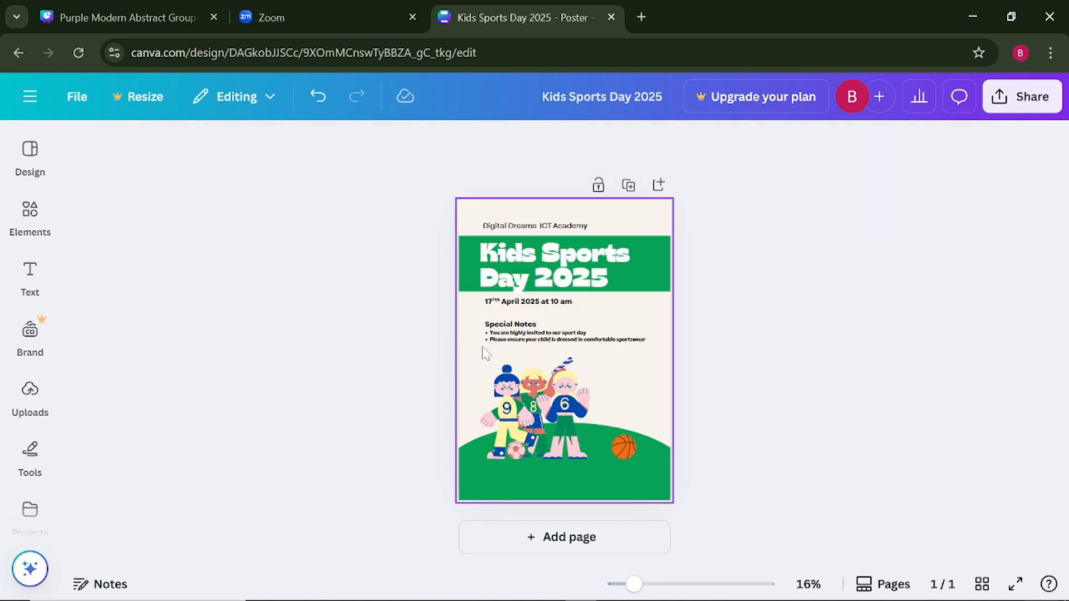
{"action": "left_click", "coordinate": [511, 325]}
{"action": "left_click_drag", "start_coordinate": [511, 325], "coordinate": [517, 311]}
{"action": "left_click", "coordinate": [315, 375]}
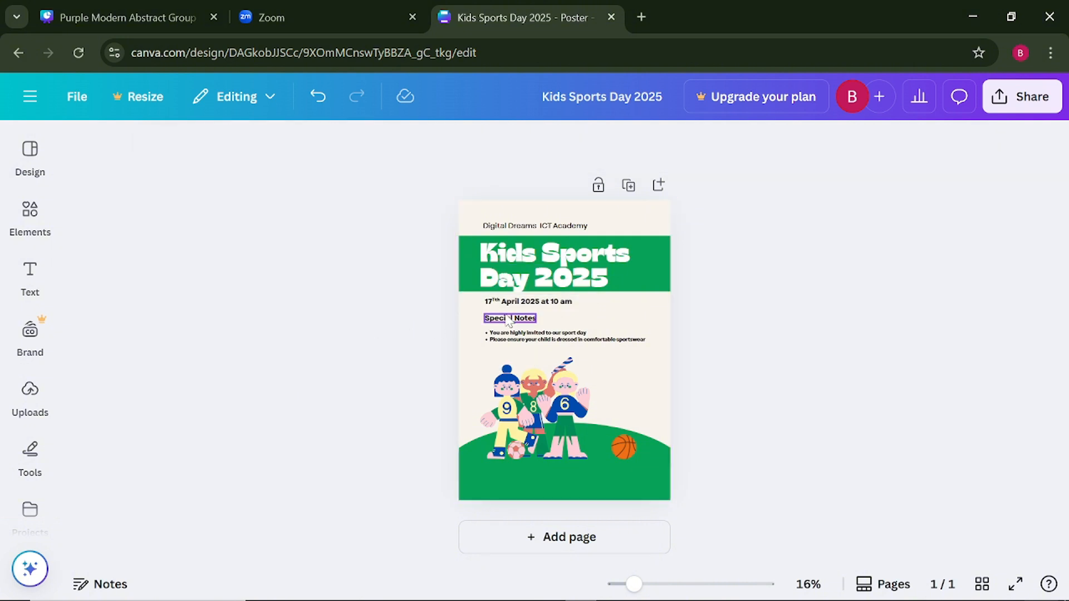
- Set the event date's font size to 50 and align its start with the poster title
{"action": "left_click", "coordinate": [518, 305]}
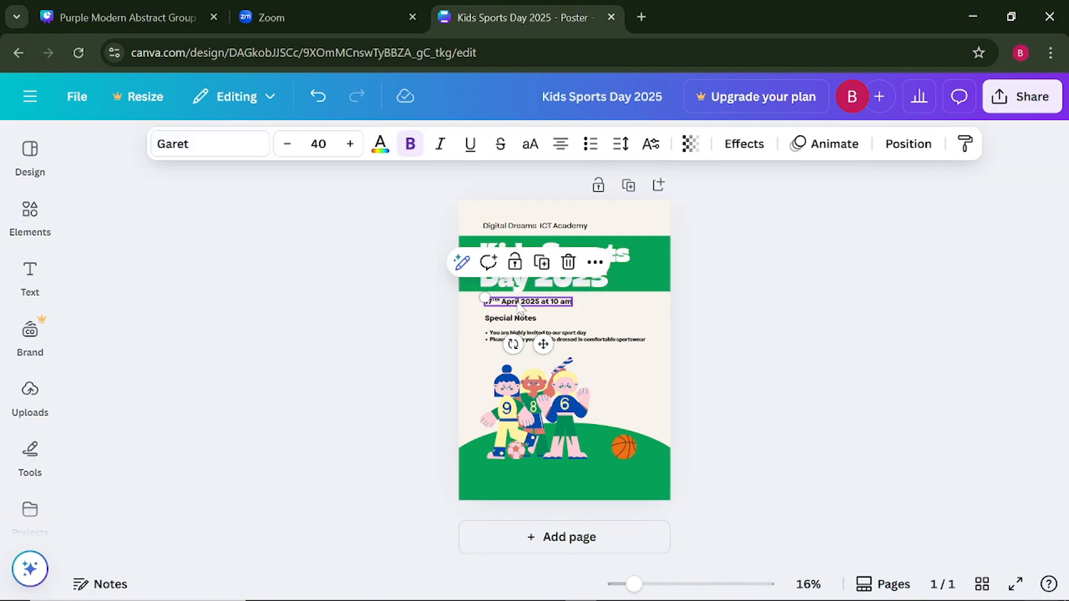
{"action": "left_click", "coordinate": [325, 144]}
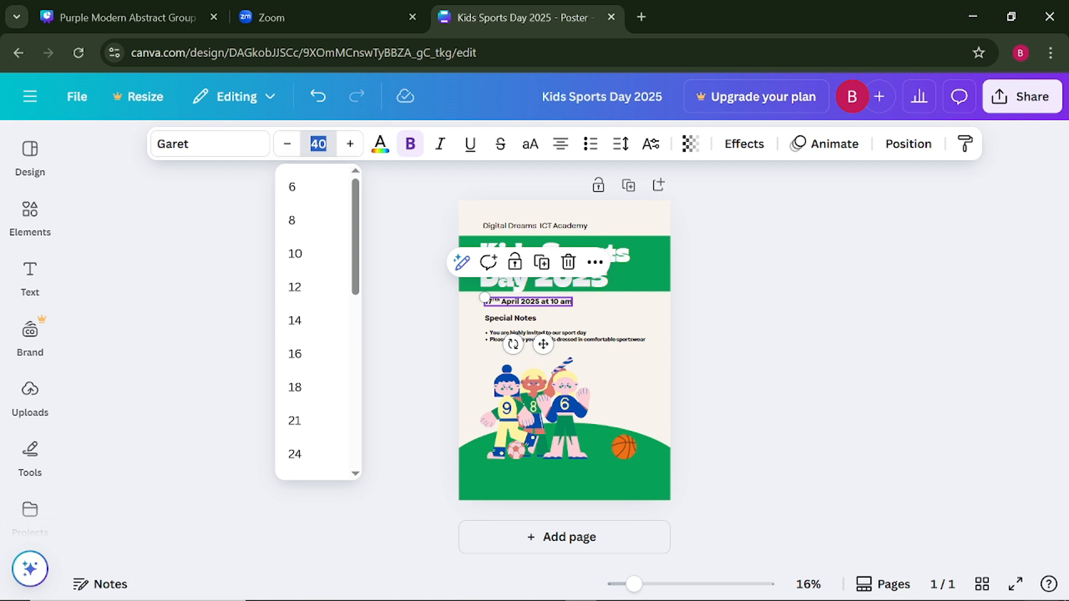
{"action": "type", "text": "50"}
{"action": "key", "text": "Return"}
{"action": "left_click", "coordinate": [416, 313]}
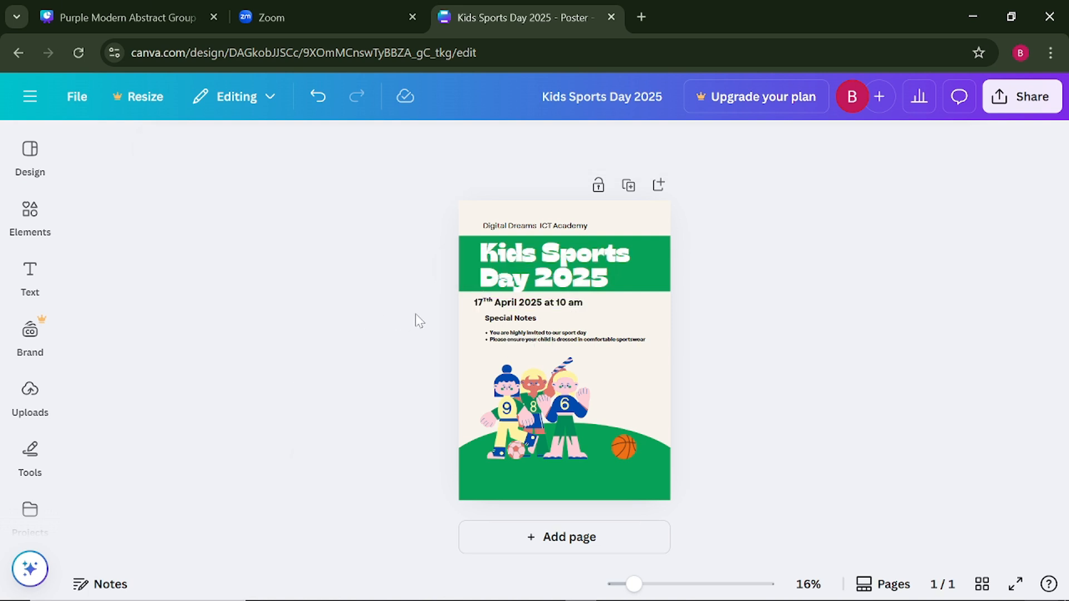
{"action": "left_click", "coordinate": [495, 308]}
{"action": "left_click_drag", "start_coordinate": [495, 305], "coordinate": [498, 303]}
{"action": "left_click", "coordinate": [372, 341]}
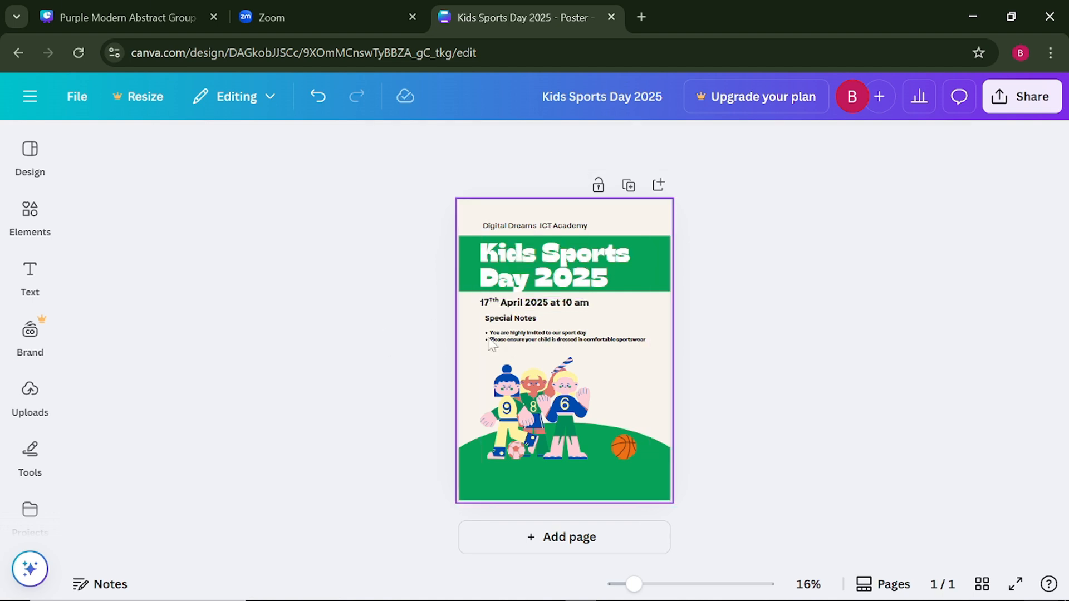
- Shift the "Special Notes" heading slightly so its start lines up with the academy name
{"action": "left_click", "coordinate": [501, 340]}
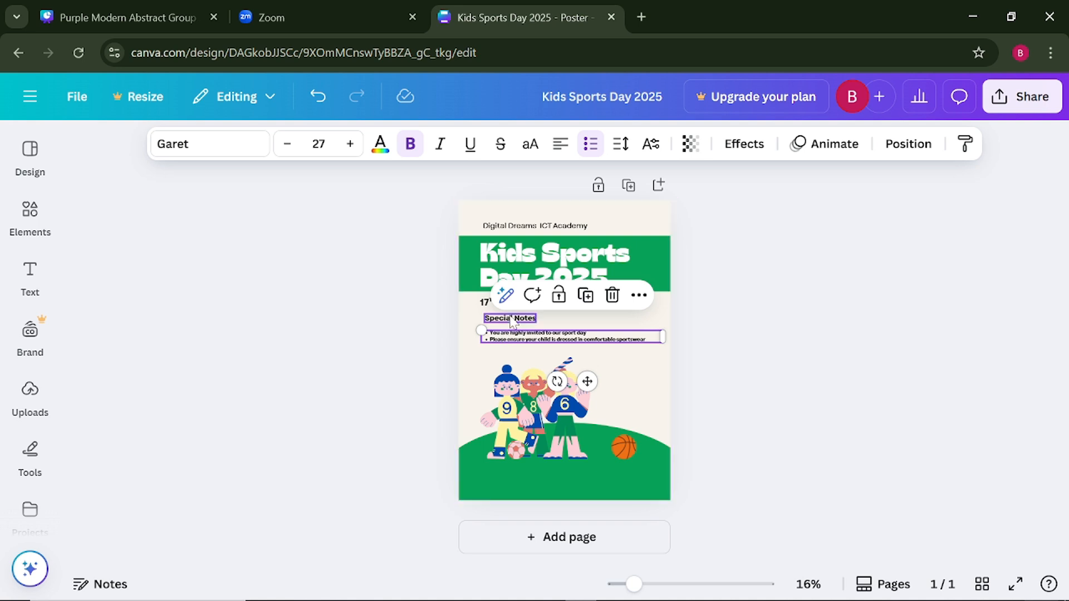
{"action": "left_click", "coordinate": [510, 318]}
{"action": "left_click_drag", "start_coordinate": [510, 317], "coordinate": [508, 316]}
{"action": "left_click", "coordinate": [334, 333]}
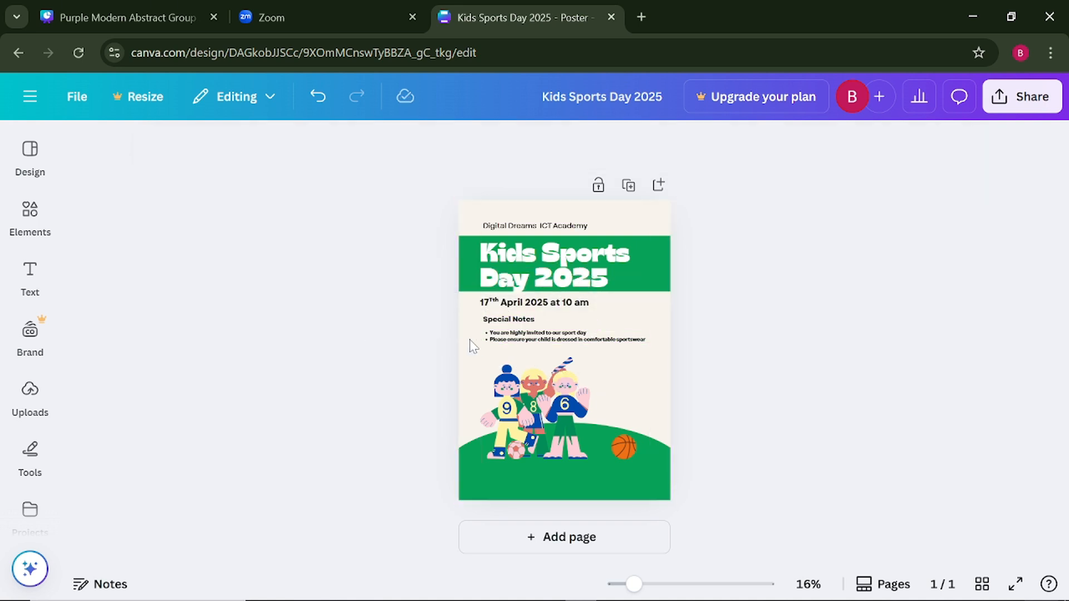
- Remove the bold formatting from the bulleted notes text
{"action": "left_click", "coordinate": [509, 342]}
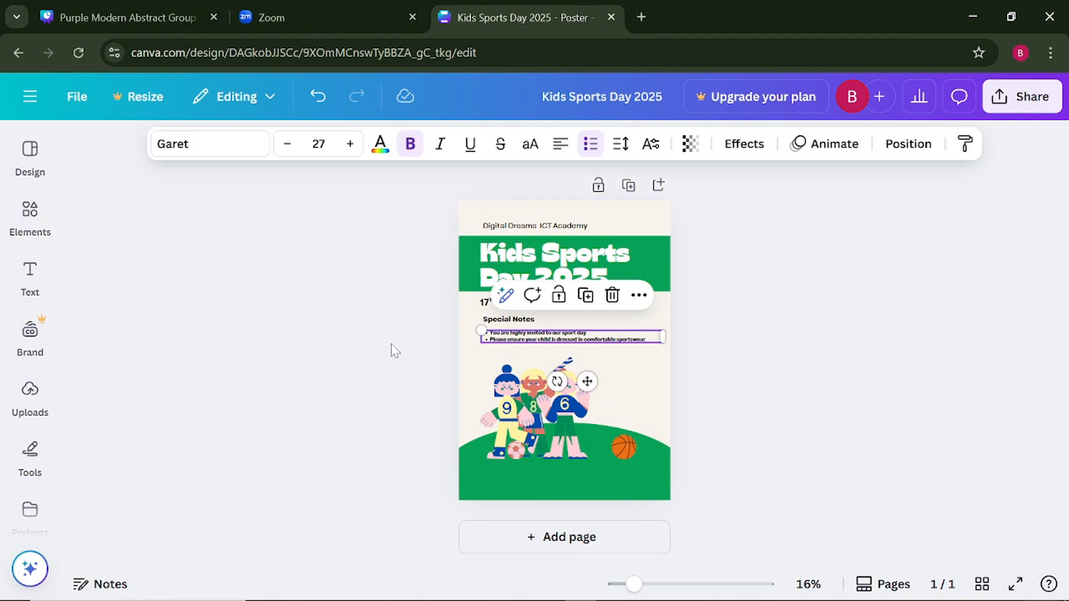
{"action": "left_click", "coordinate": [440, 351]}
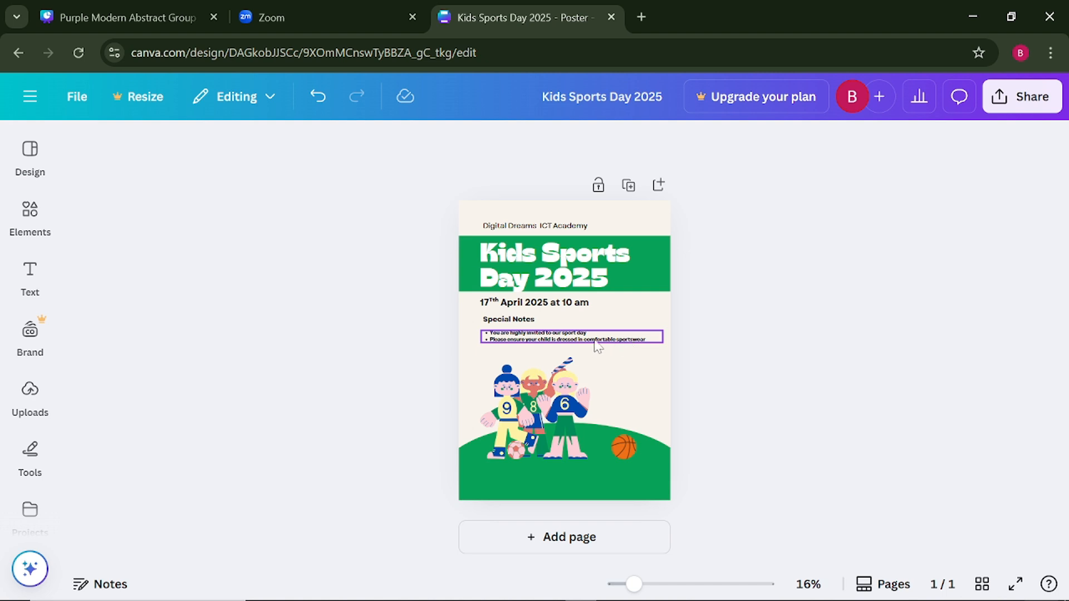
{"action": "left_click", "coordinate": [518, 347]}
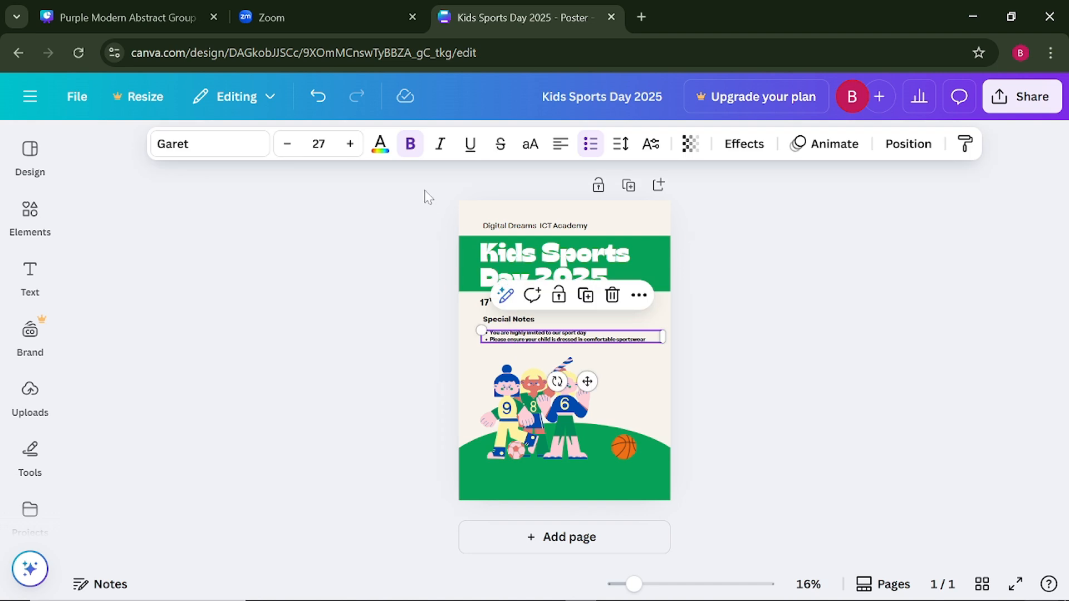
{"action": "left_click", "coordinate": [408, 154]}
{"action": "left_click", "coordinate": [272, 388]}
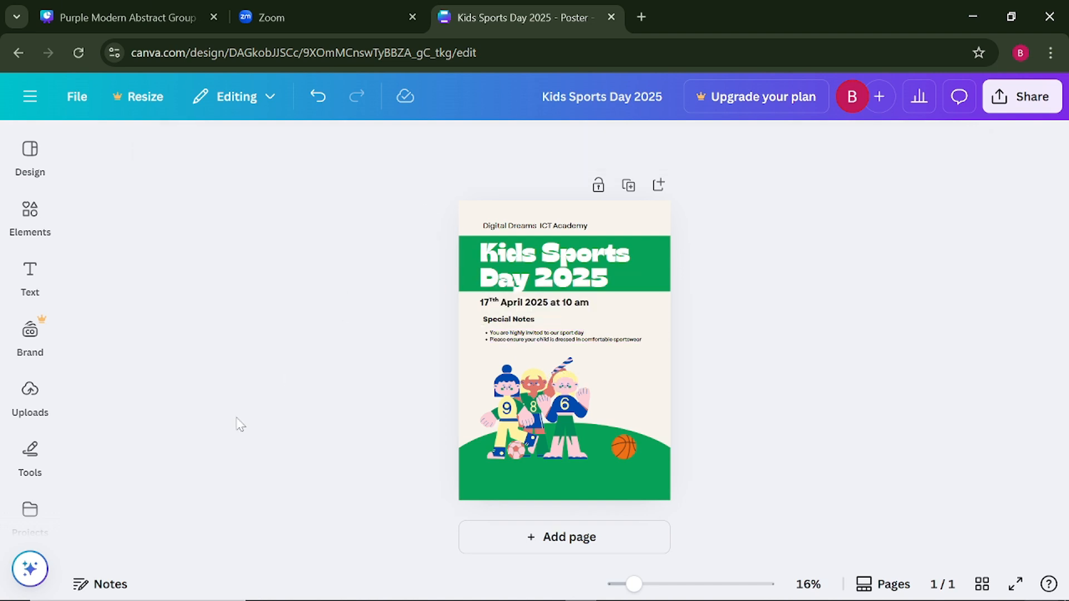
- Duplicate the bulleted notes text and replace the copy's wording with "EVENT FOR THE DAY"
{"action": "left_click", "coordinate": [516, 340]}
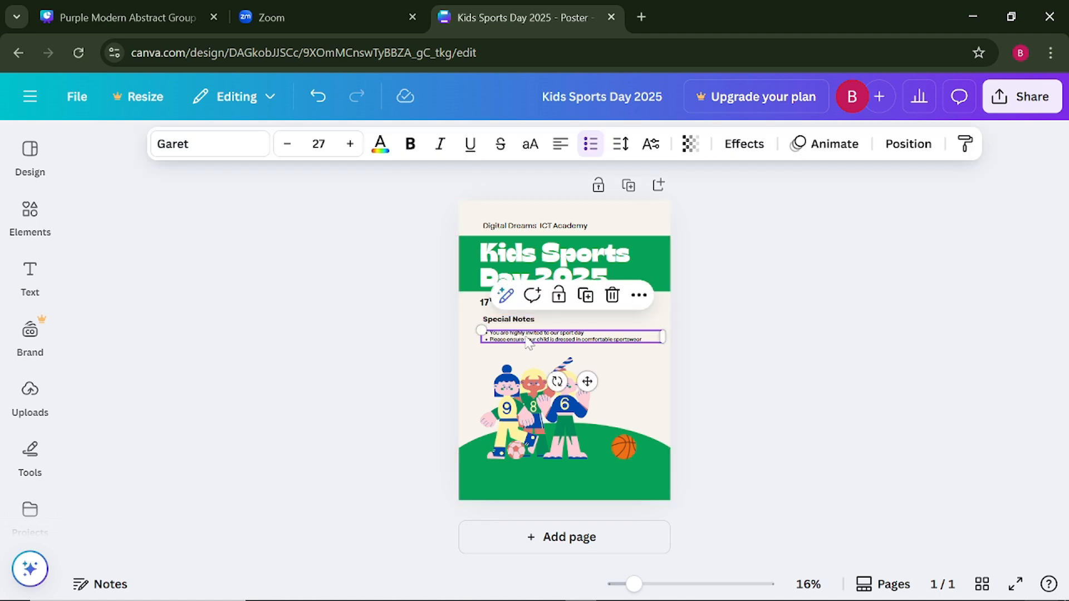
{"action": "left_click", "coordinate": [585, 295]}
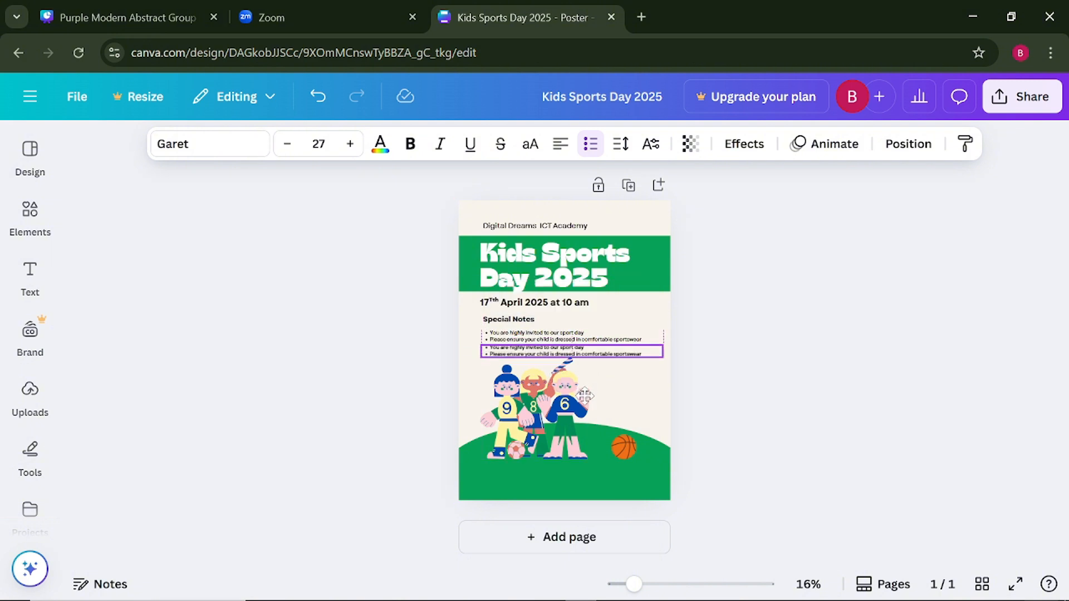
{"action": "double_click", "coordinate": [539, 352]}
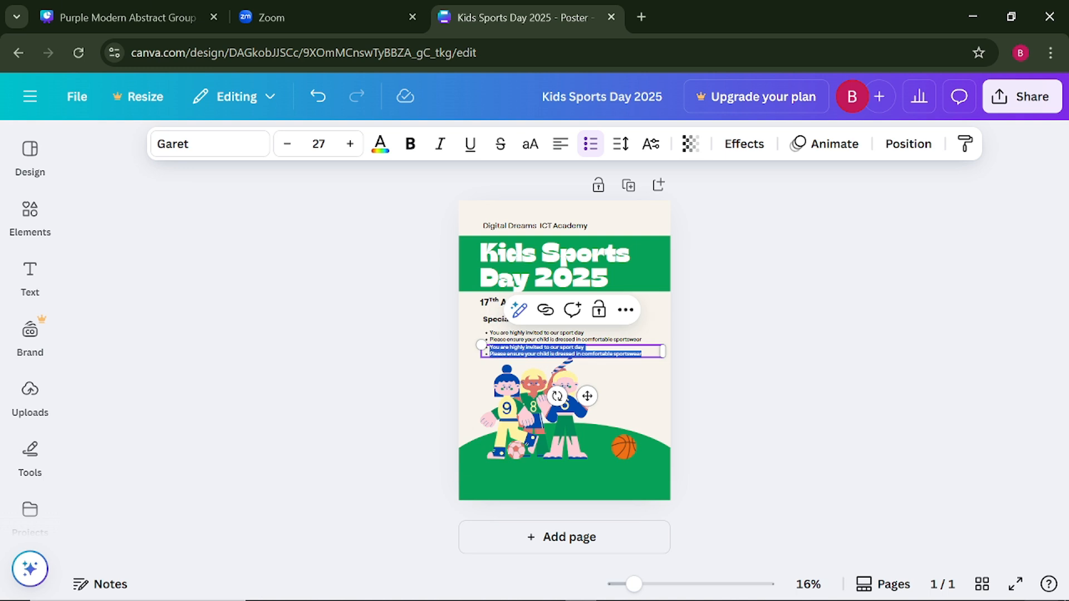
{"action": "type", "text": "EVENT FOR THE DAY"}
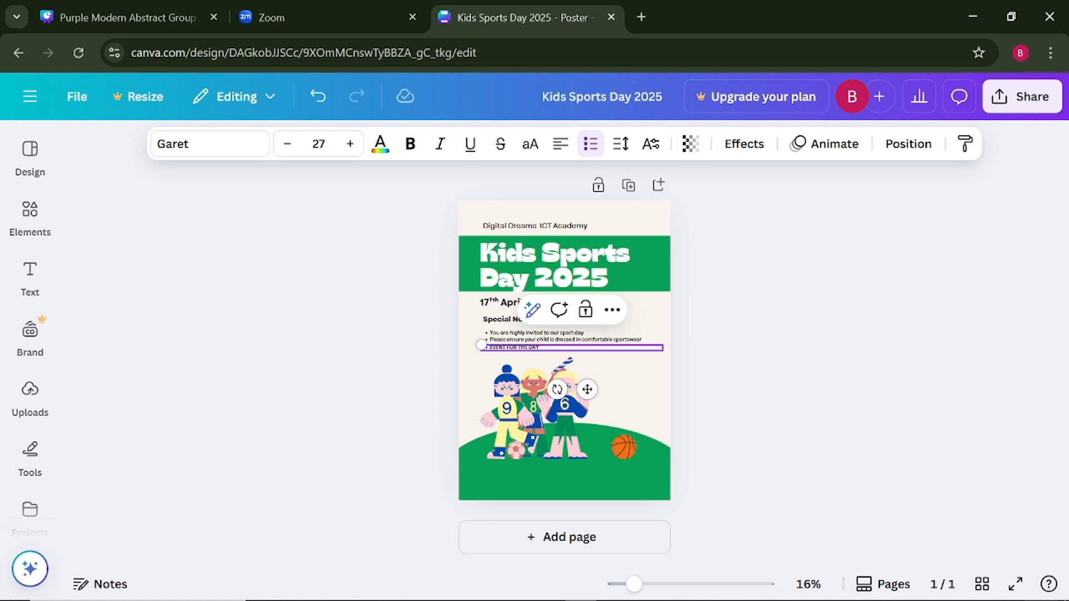
{"action": "left_click", "coordinate": [336, 357]}
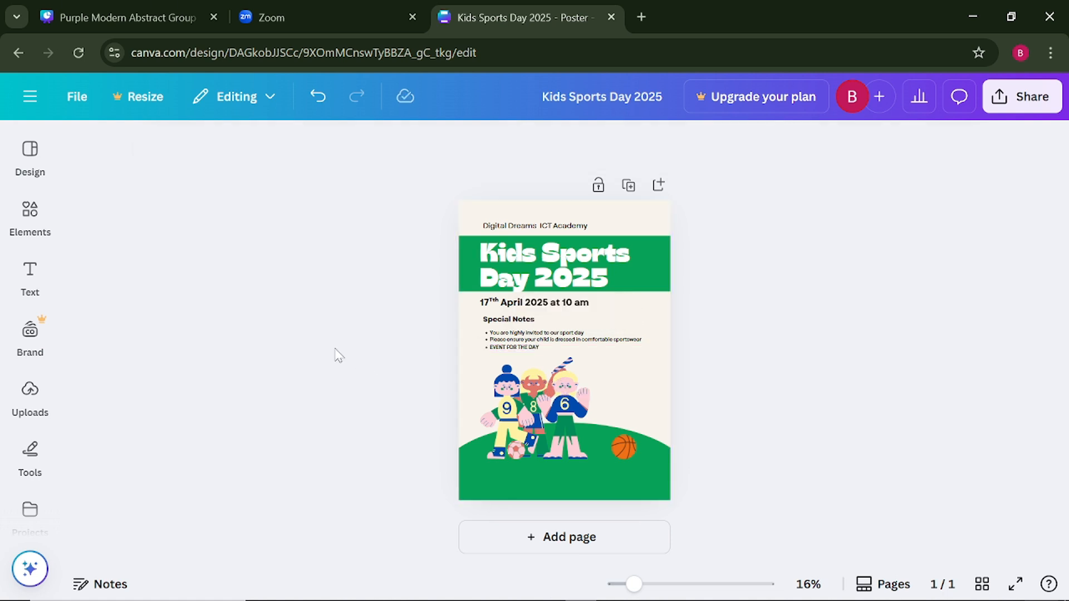
- Make the "EVENT FOR THE DAY" line bold and remove its list formatting
{"action": "left_click", "coordinate": [527, 349]}
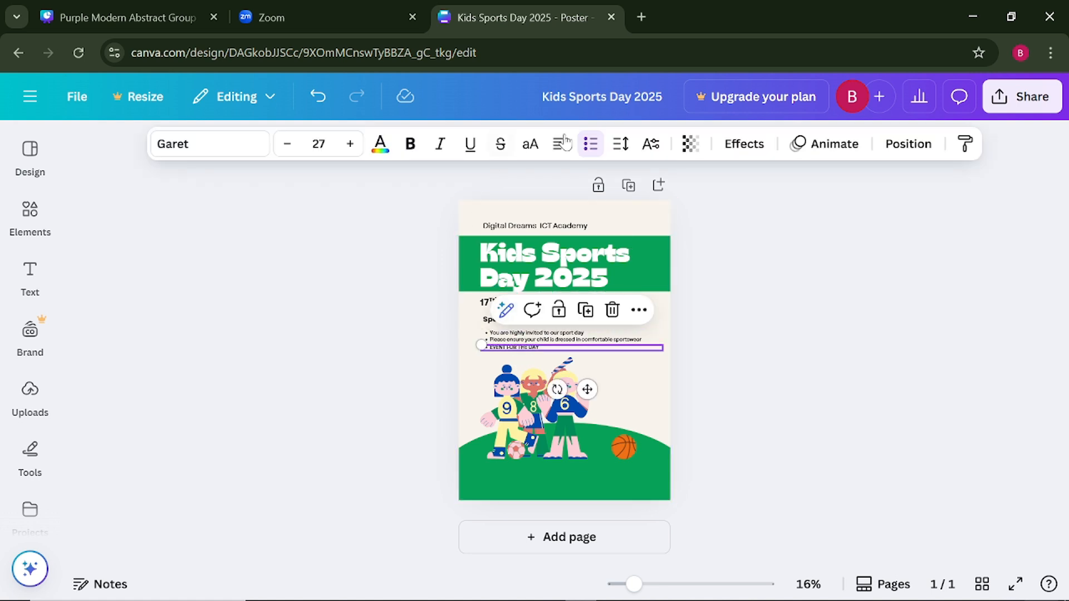
{"action": "left_click", "coordinate": [409, 143]}
{"action": "left_click", "coordinate": [386, 358]}
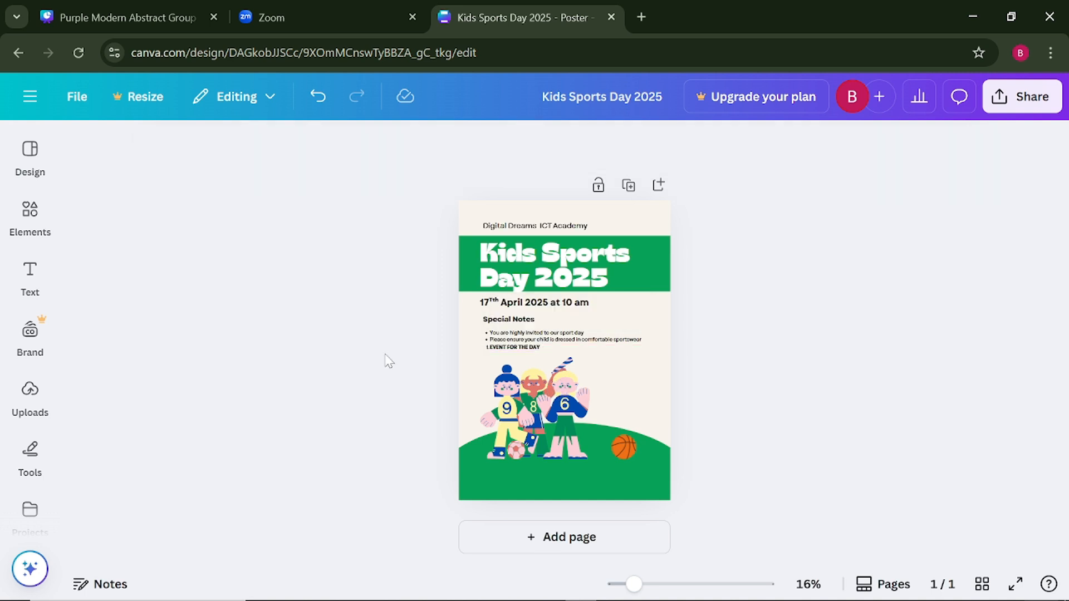
{"action": "left_click", "coordinate": [535, 348]}
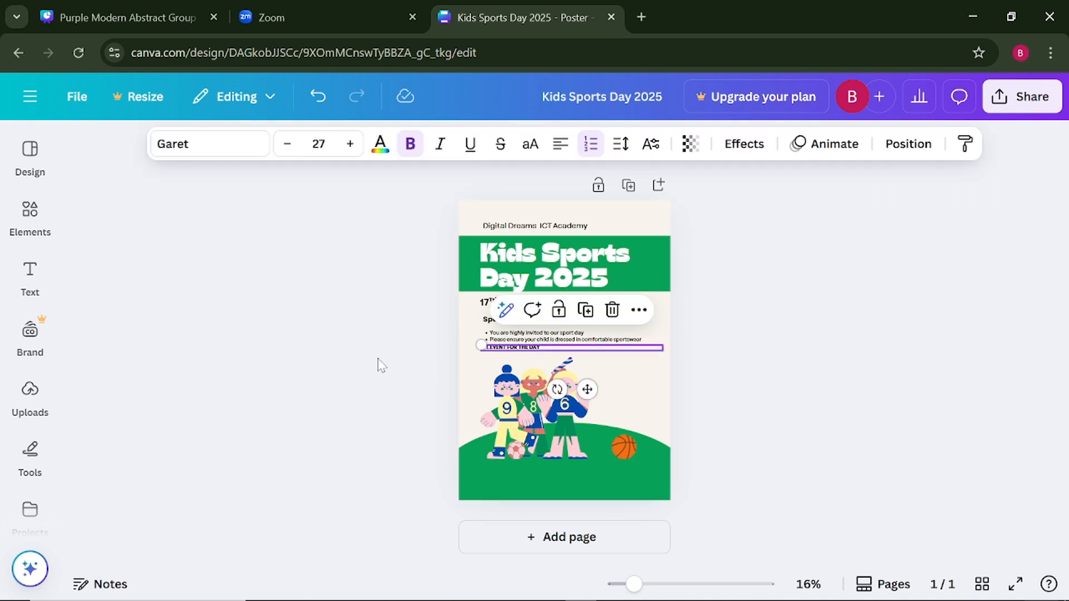
{"action": "left_click", "coordinate": [380, 360]}
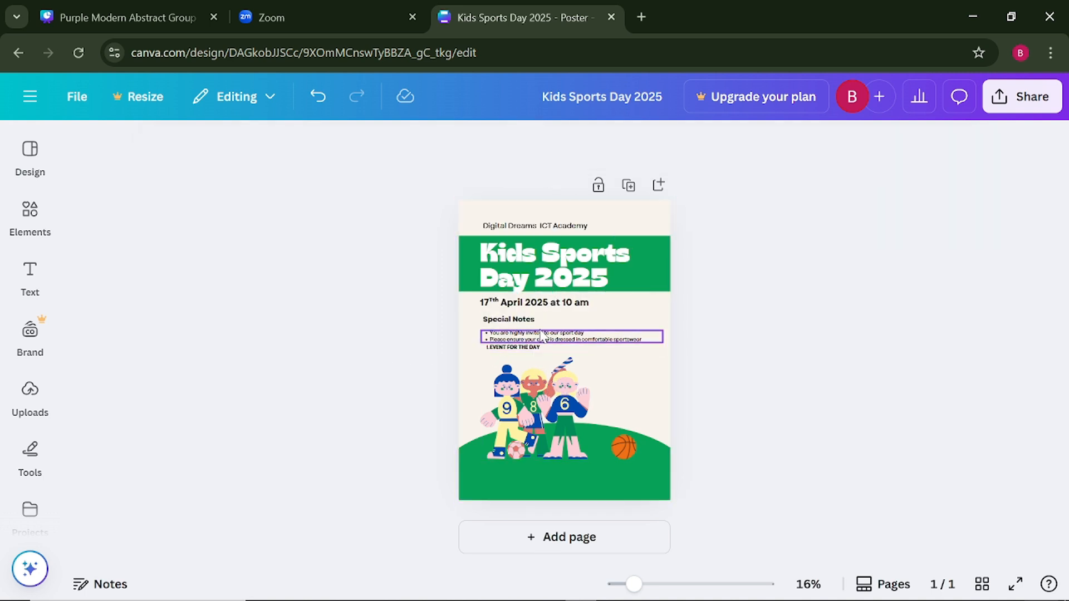
{"action": "left_click", "coordinate": [537, 348]}
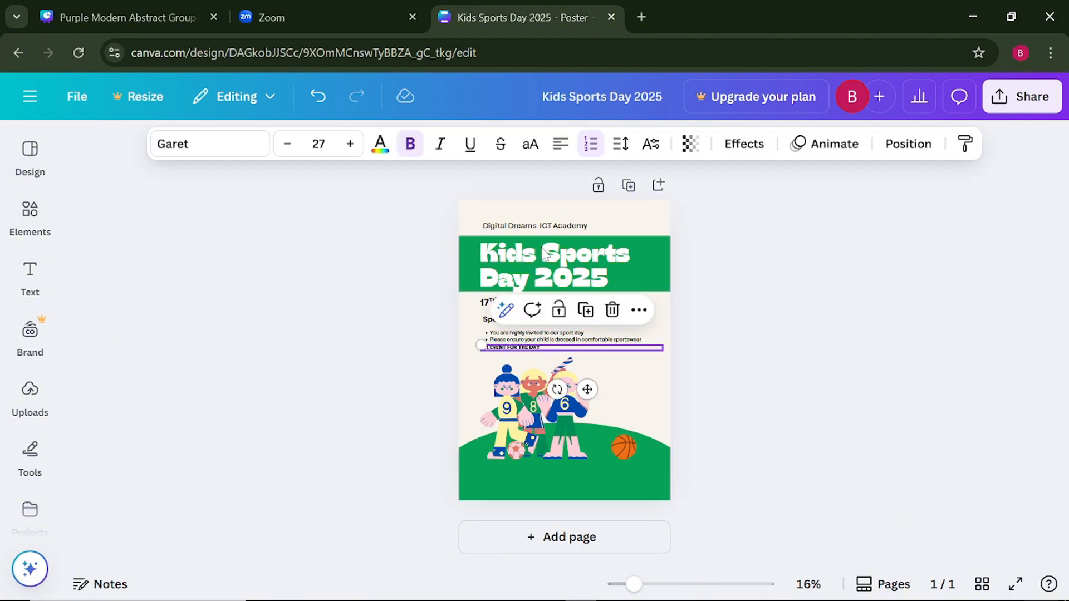
{"action": "left_click", "coordinate": [591, 146]}
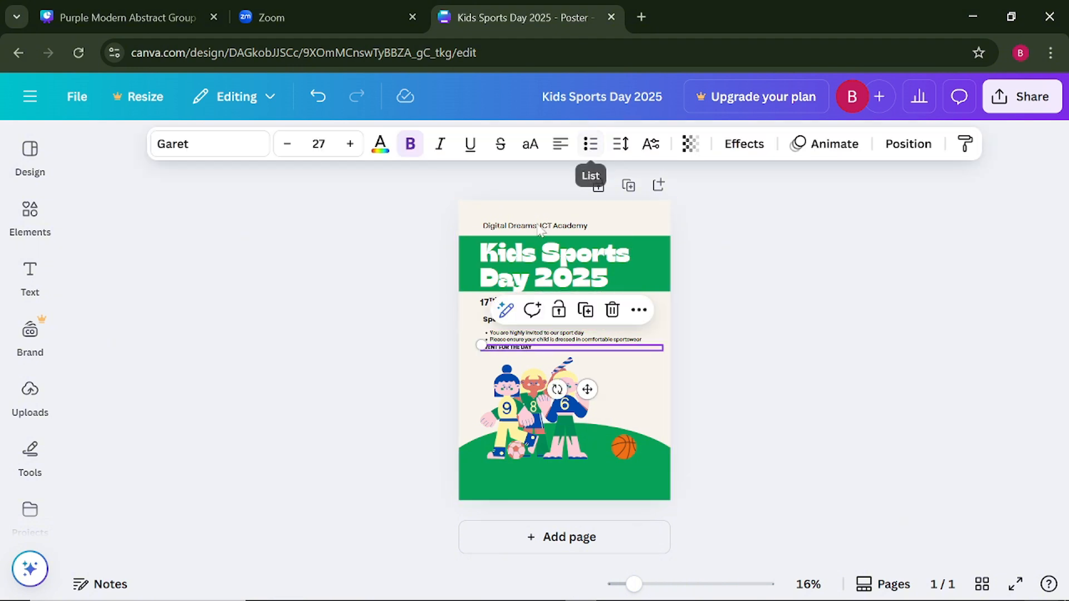
{"action": "left_click", "coordinate": [368, 341]}
{"action": "left_click", "coordinate": [508, 348]}
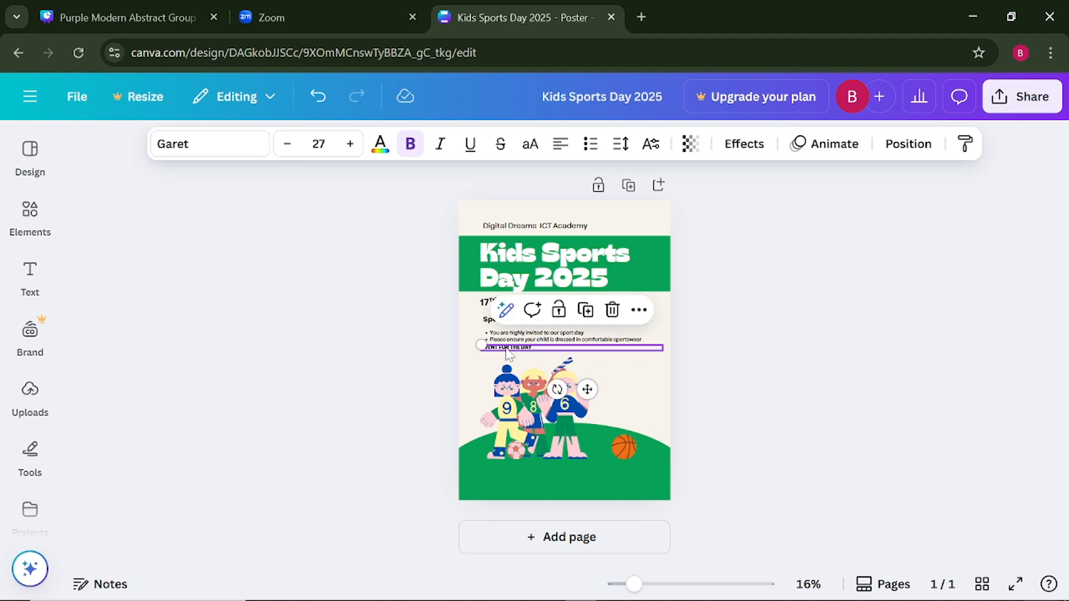
{"action": "left_click", "coordinate": [391, 346]}
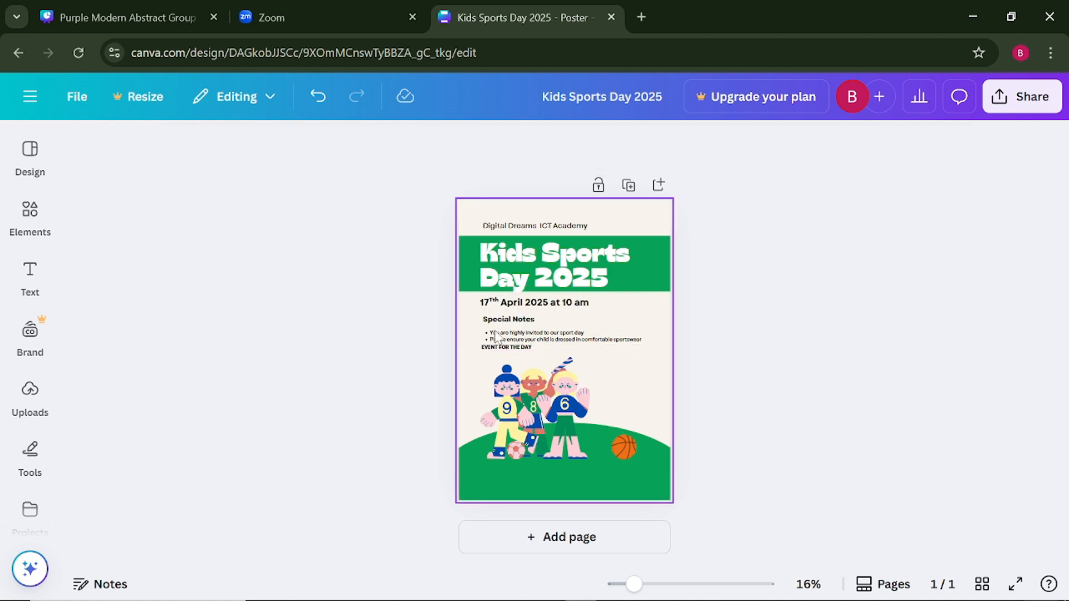
- Duplicate the bulleted notes, place the copy beside "EVENT FOR THE DAY", and replace its text with "Soccer | Basketball | Volleyball | Long jumps"
{"action": "left_click", "coordinate": [539, 337]}
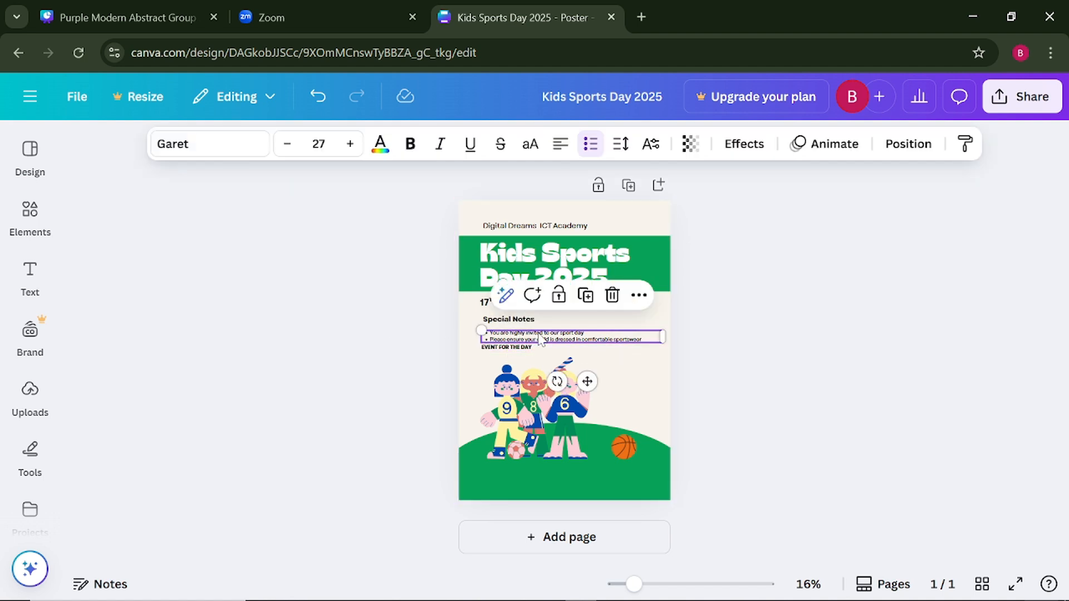
{"action": "left_click", "coordinate": [591, 297]}
{"action": "left_click_drag", "start_coordinate": [588, 382], "coordinate": [641, 397]}
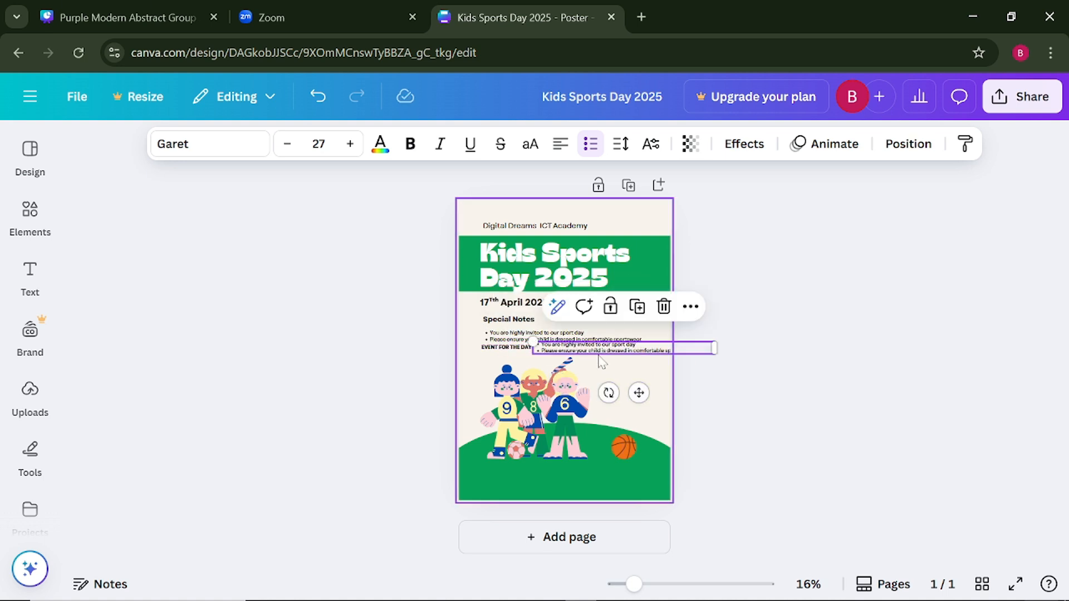
{"action": "double_click", "coordinate": [596, 352]}
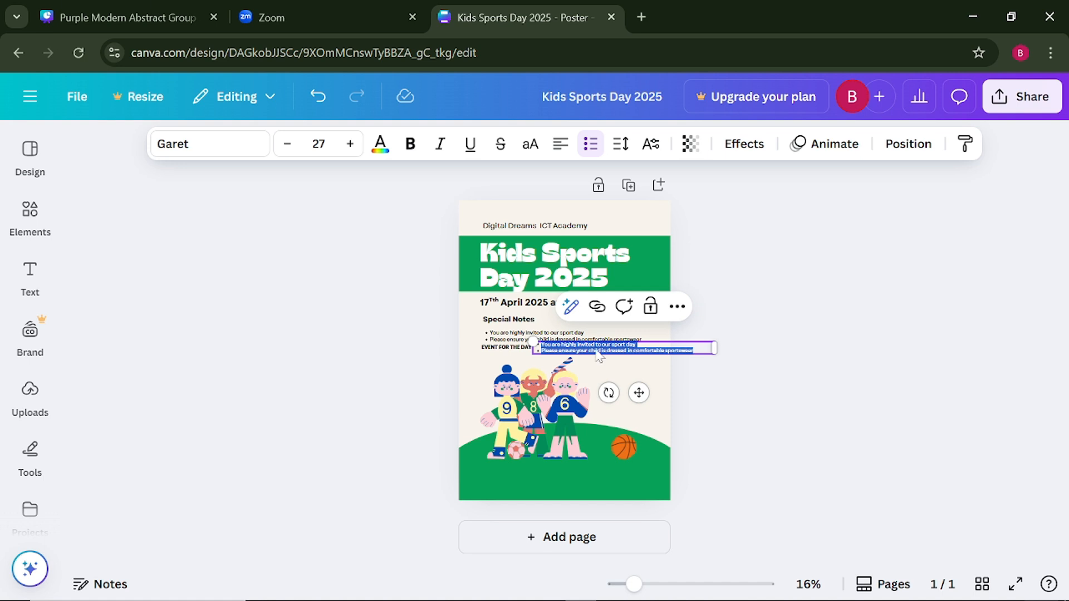
{"action": "key", "text": "BackSpace"}
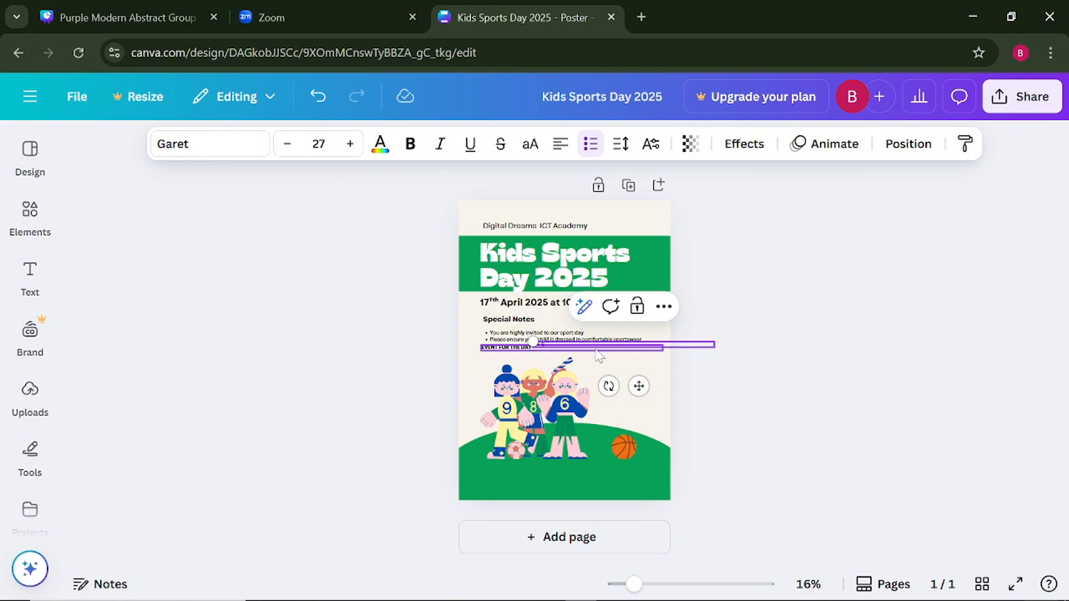
{"action": "type", "text": "Soccer | Basketball | Volleyball | Long jumps"}
{"action": "left_click", "coordinate": [274, 401]}
- Remove the bullet from the sports list and nudge it level with "EVENT FOR THE DAY"
{"action": "left_click_drag", "start_coordinate": [576, 347], "coordinate": [568, 340]}
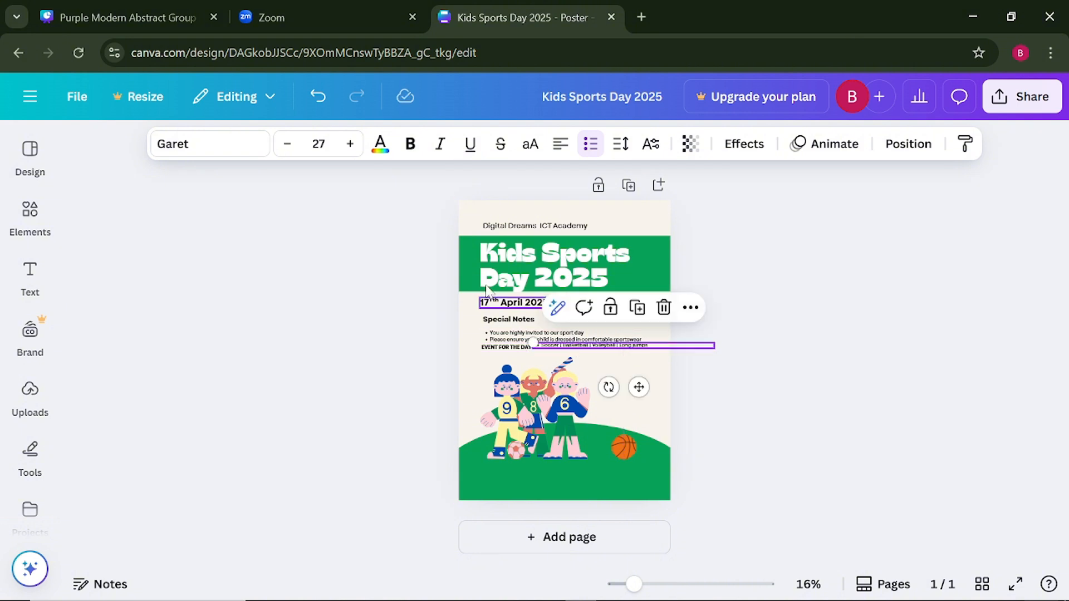
{"action": "left_click", "coordinate": [588, 147]}
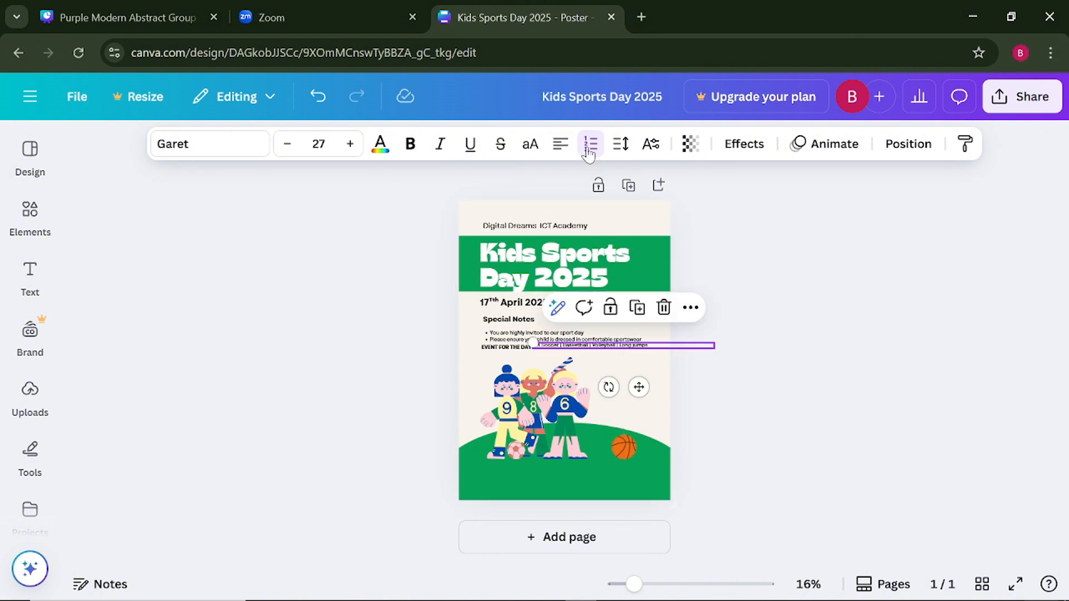
{"action": "left_click", "coordinate": [326, 360]}
{"action": "left_click", "coordinate": [559, 346]}
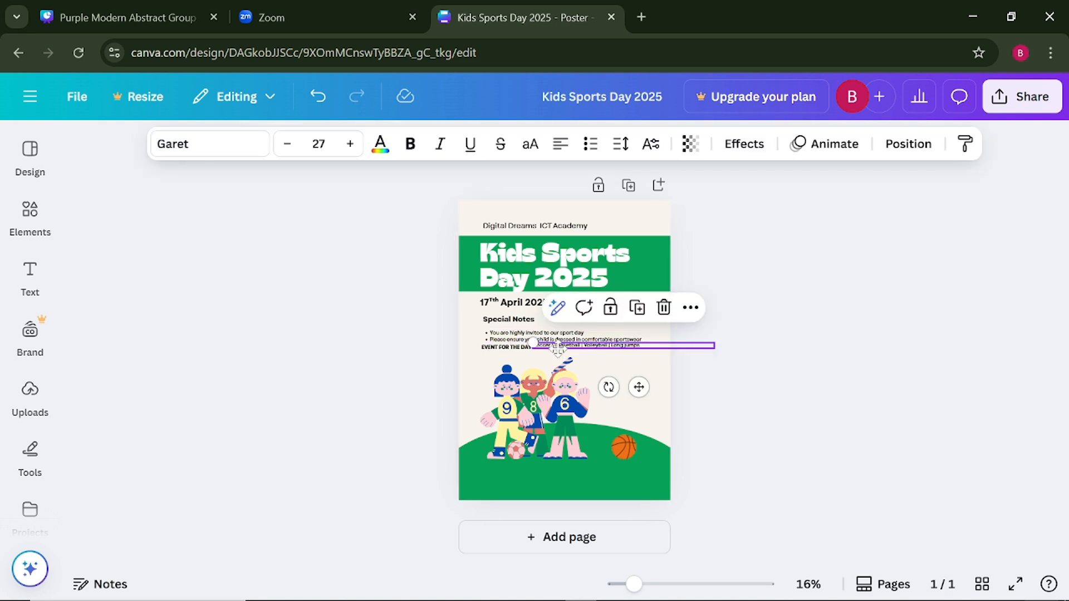
{"action": "left_click_drag", "start_coordinate": [559, 346], "coordinate": [561, 352]}
{"action": "left_click", "coordinate": [351, 379]}
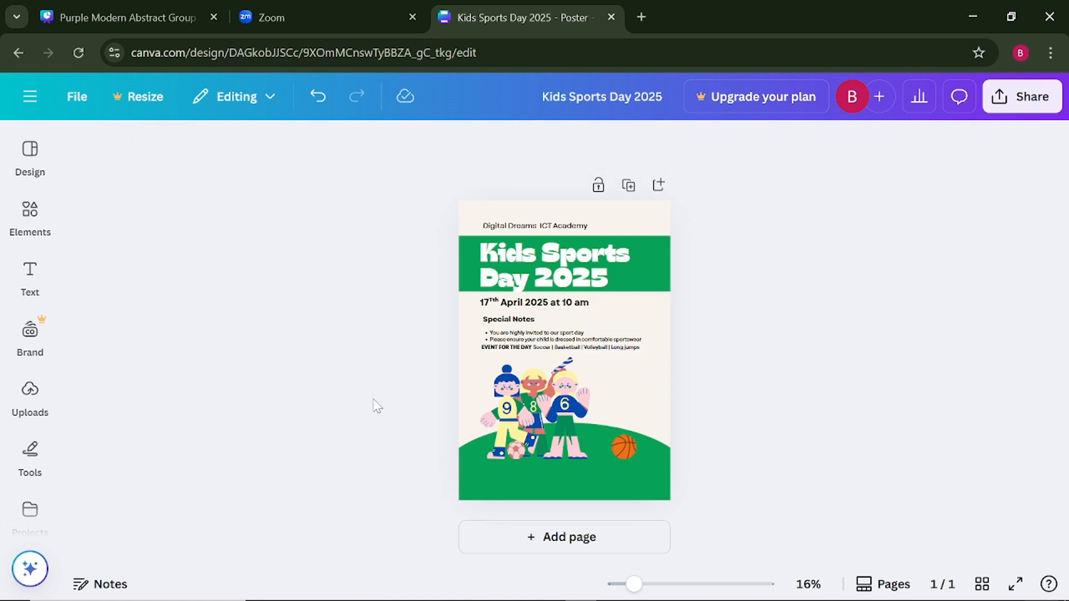
- Move "EVENT FOR THE DAY" and the sports list together slightly lower, aligning their start with the "Special Notes" heading
{"action": "left_click", "coordinate": [506, 352]}
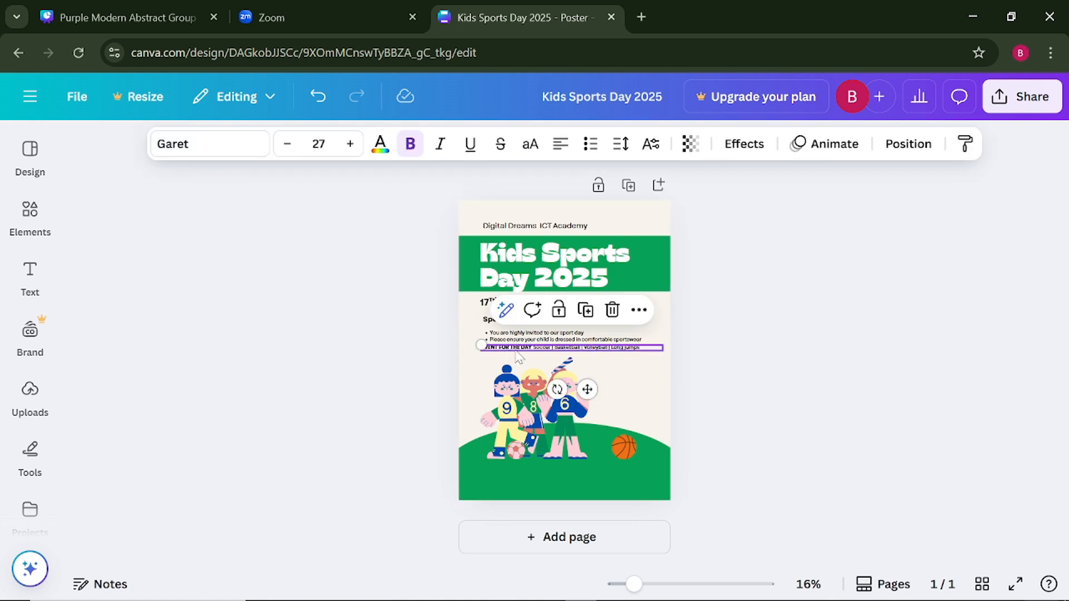
{"action": "left_click_drag", "start_coordinate": [524, 357], "coordinate": [565, 353]}
{"action": "left_click", "coordinate": [574, 347], "text": "shift"}
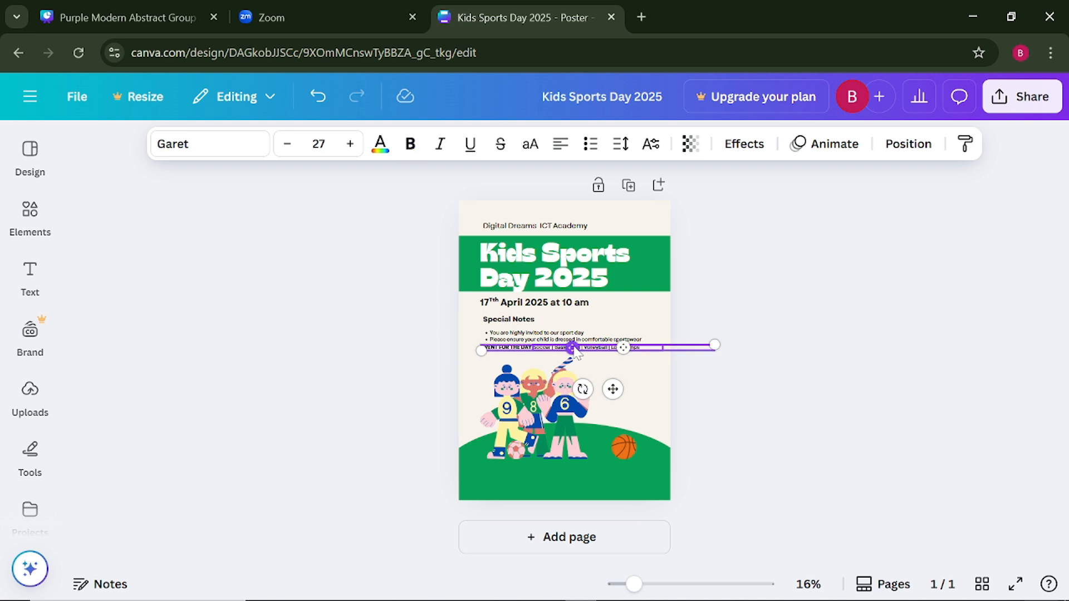
{"action": "left_click_drag", "start_coordinate": [612, 392], "coordinate": [613, 397]}
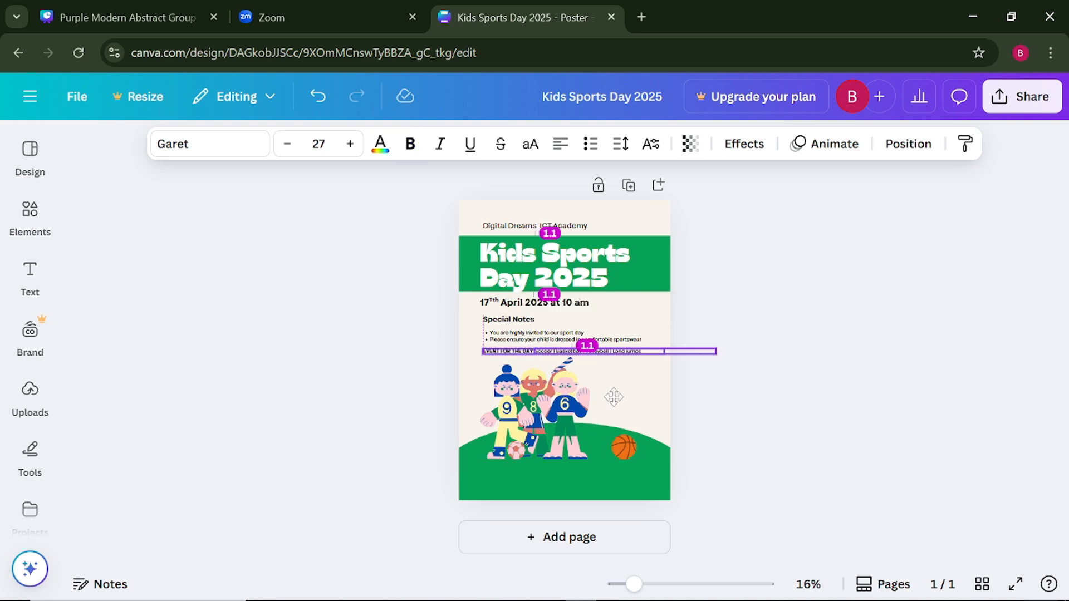
{"action": "left_click", "coordinate": [427, 369]}
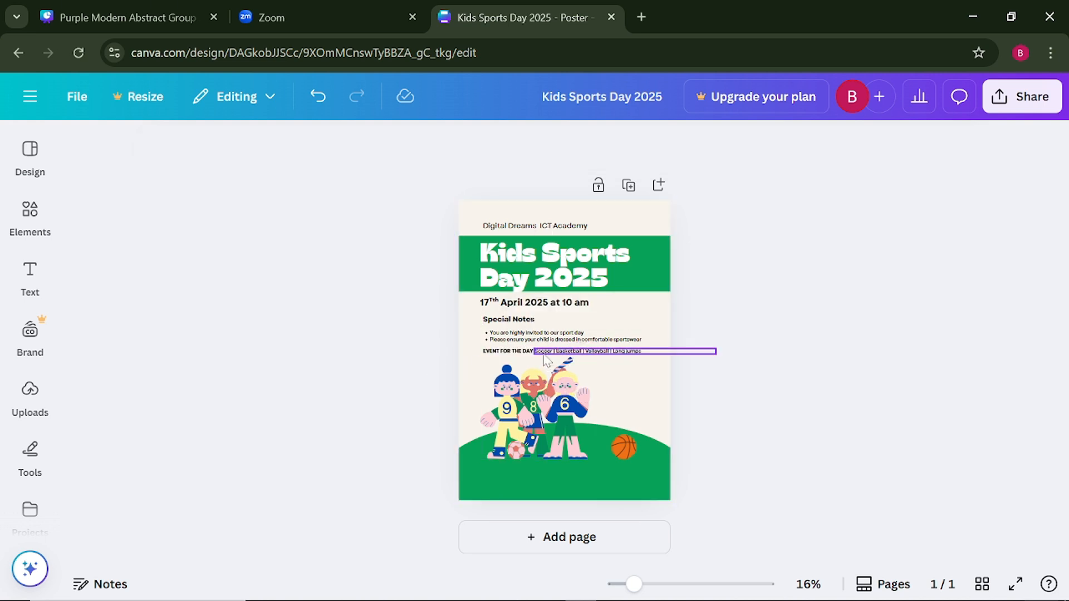
- Add a colon after "EVENT FOR THE DAY" and fine-tune the sports list's position beside it
{"action": "left_click", "coordinate": [525, 355]}
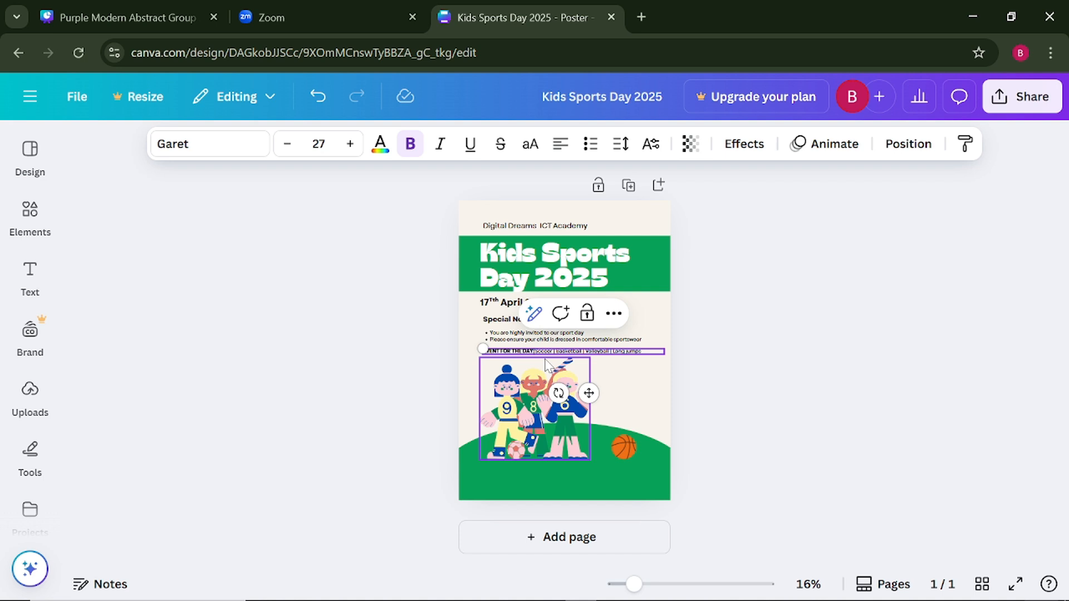
{"action": "left_click", "coordinate": [289, 437]}
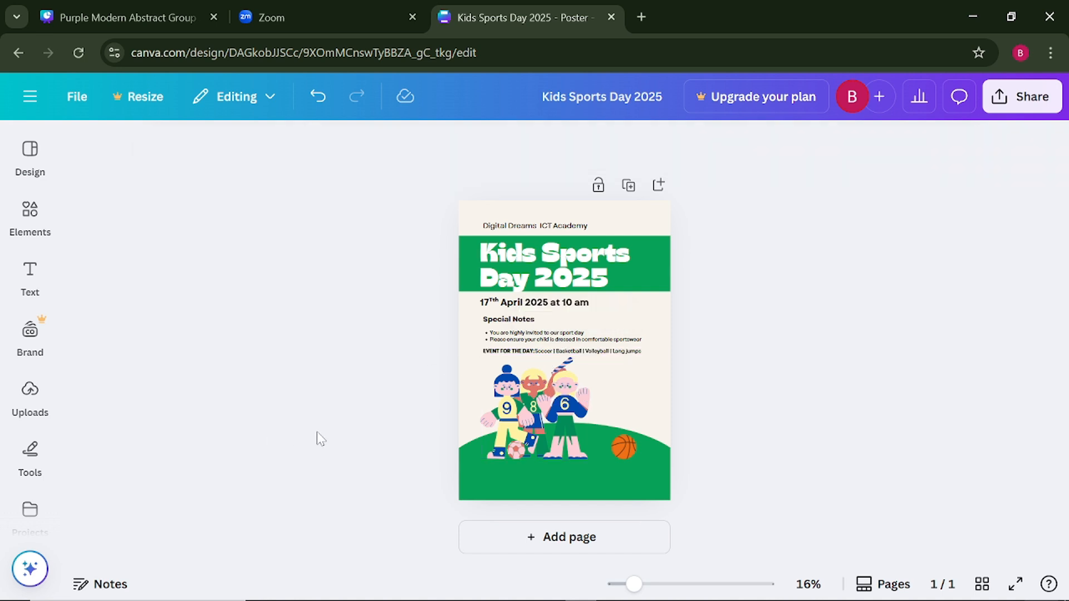
{"action": "left_click", "coordinate": [539, 353]}
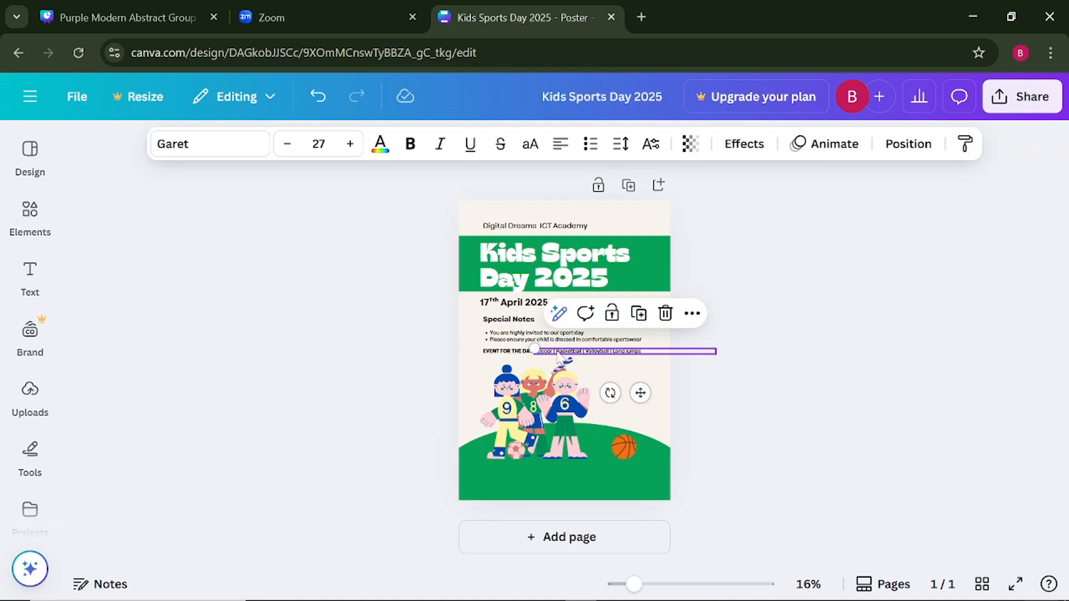
{"action": "left_click_drag", "start_coordinate": [642, 394], "coordinate": [650, 393]}
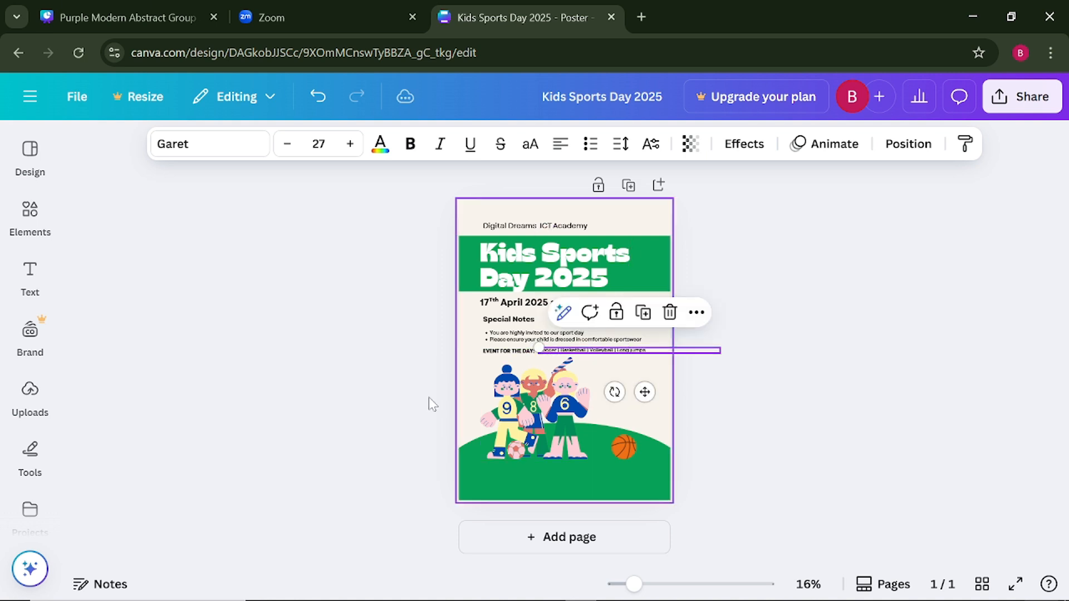
{"action": "left_click", "coordinate": [363, 390]}
{"action": "left_click", "coordinate": [545, 355]}
{"action": "left_click_drag", "start_coordinate": [643, 393], "coordinate": [639, 394]}
{"action": "left_click", "coordinate": [333, 442]}
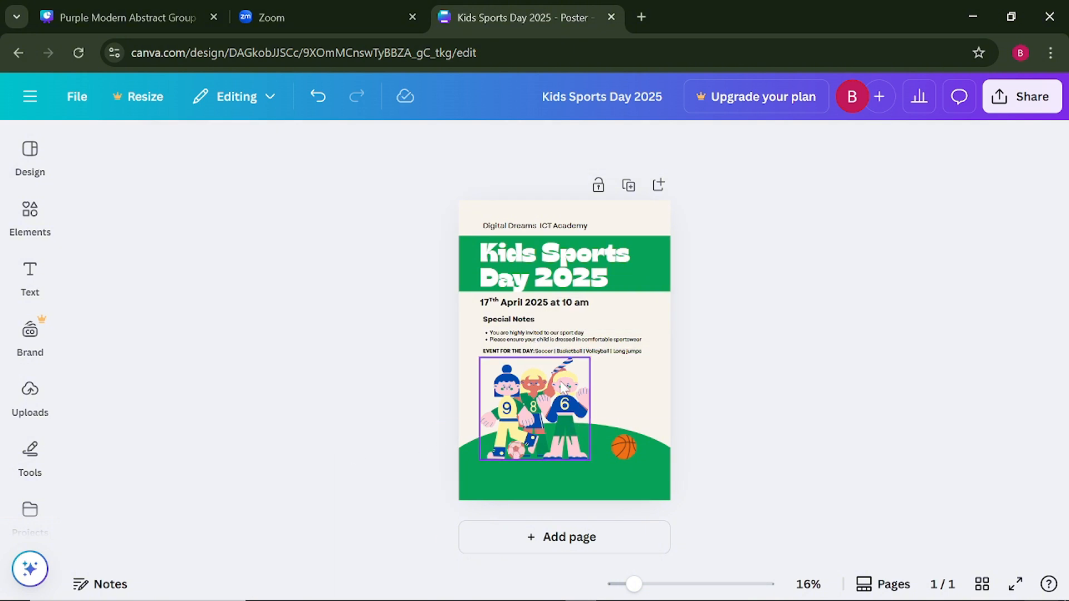
- Insert a space before "Soccer" to separate the sports list from the "EVENT FOR THE DAY:" label
{"action": "left_click", "coordinate": [539, 354]}
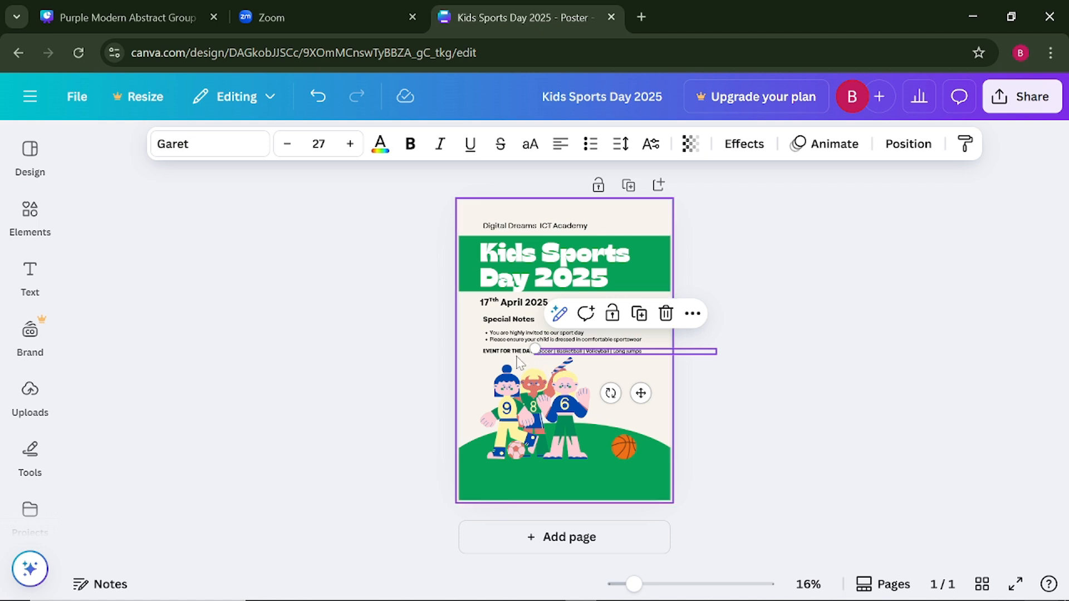
{"action": "left_click", "coordinate": [546, 352]}
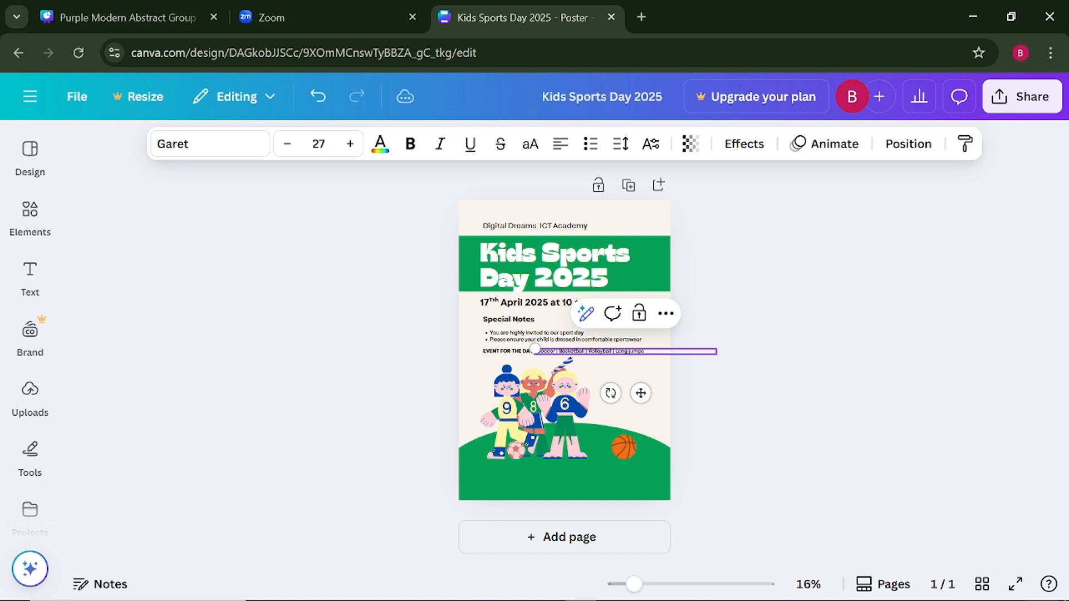
{"action": "left_click", "coordinate": [330, 358]}
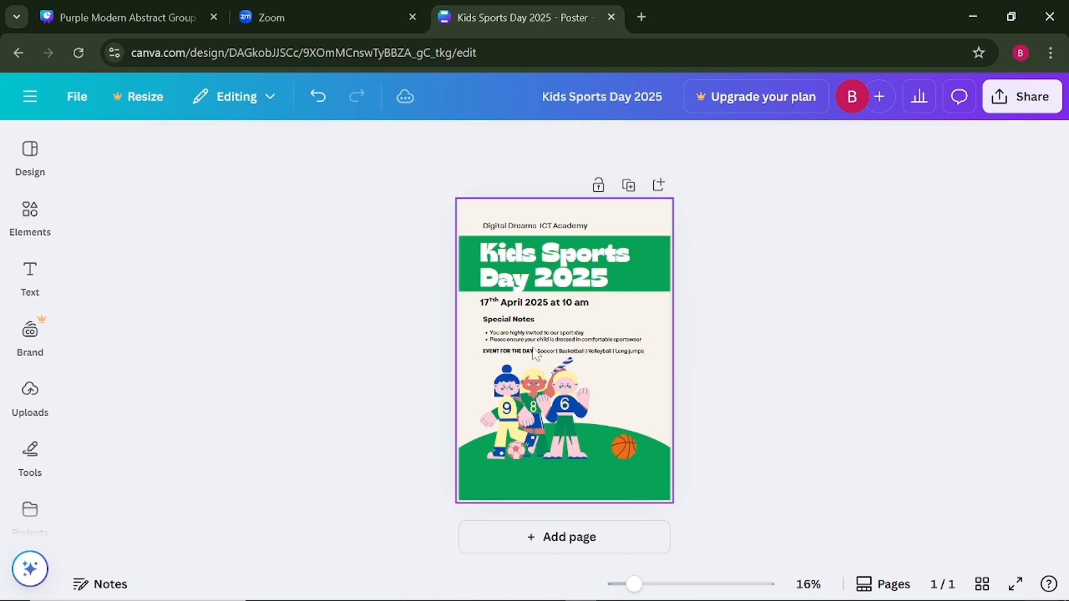
- Convert the event date and time line to all uppercase
{"action": "left_click", "coordinate": [573, 306]}
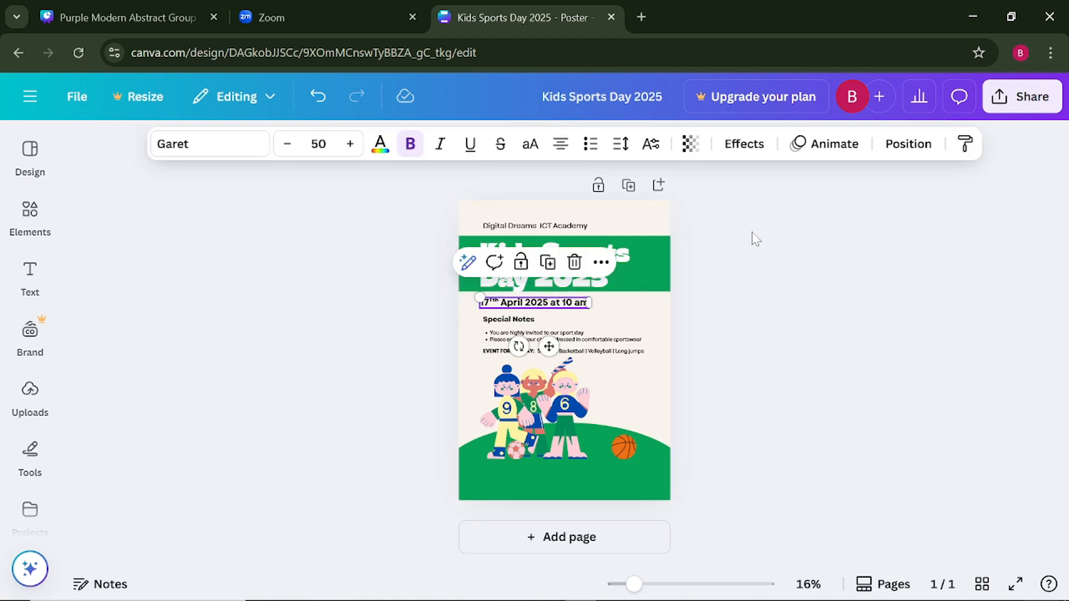
{"action": "left_click", "coordinate": [529, 155]}
{"action": "left_click", "coordinate": [348, 326]}
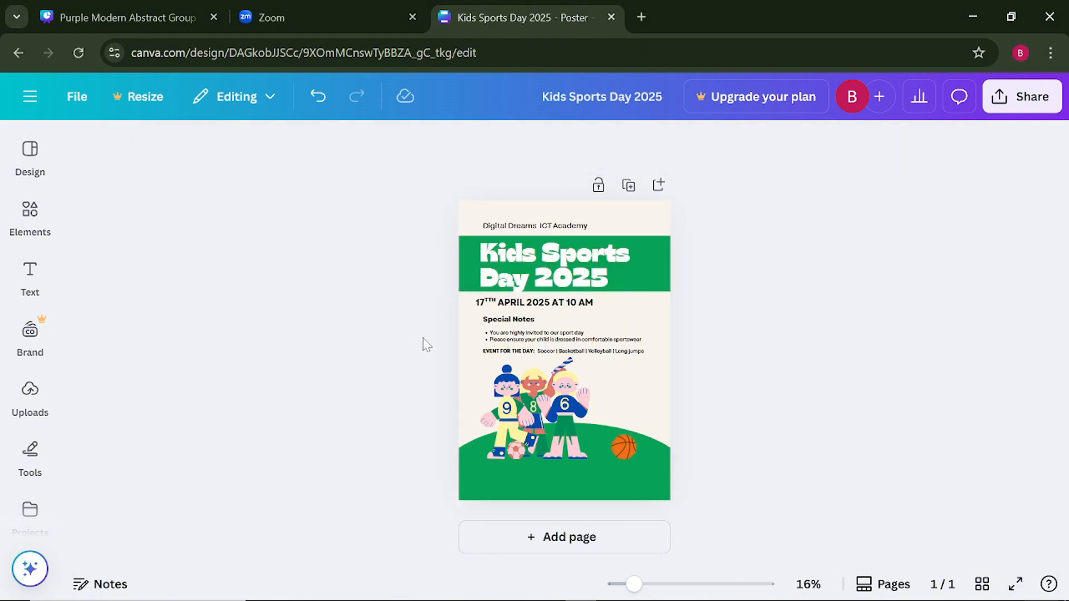
- Set the event date and time line's font size to 40 and align its start with the "Special Notes" heading
{"action": "left_click_drag", "start_coordinate": [541, 310], "coordinate": [547, 297]}
{"action": "left_click", "coordinate": [318, 144]}
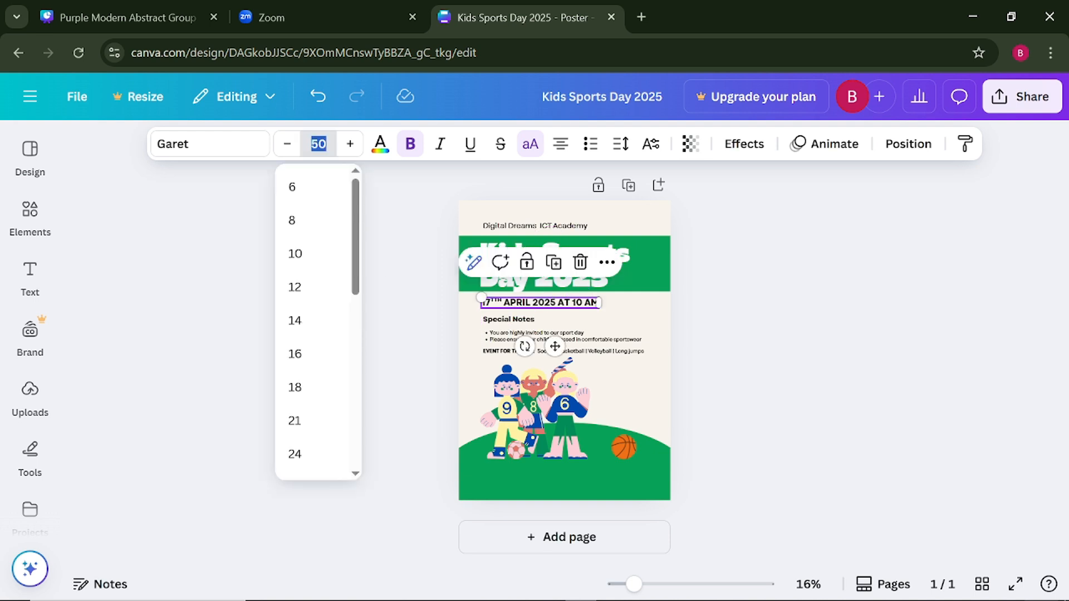
{"action": "type", "text": "40"}
{"action": "key", "text": "Return"}
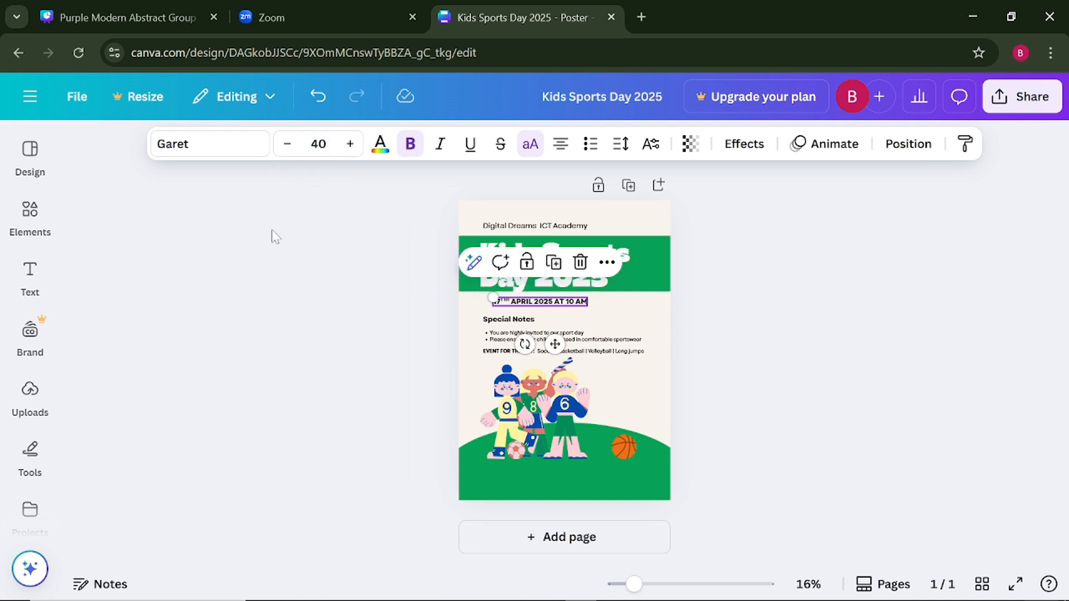
{"action": "left_click", "coordinate": [266, 259]}
{"action": "left_click_drag", "start_coordinate": [566, 310], "coordinate": [556, 301]}
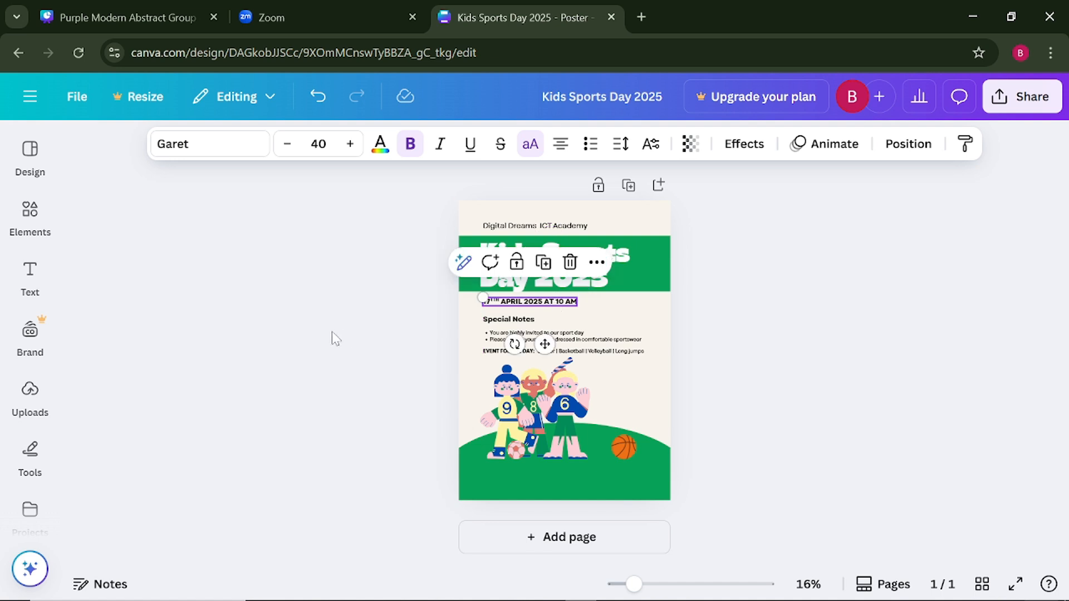
{"action": "left_click", "coordinate": [332, 334]}
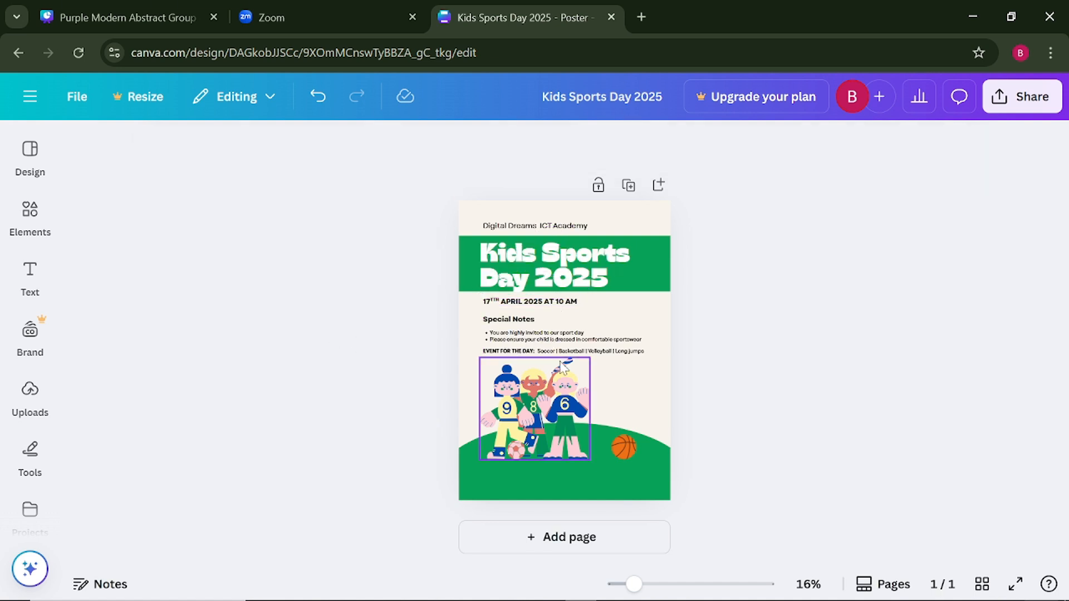
- Move the "Special Notes" heading, its bullets, the "EVENT FOR THE DAY:" label and the sports list together slightly up, closer to the date line
{"action": "left_click", "coordinate": [604, 353]}
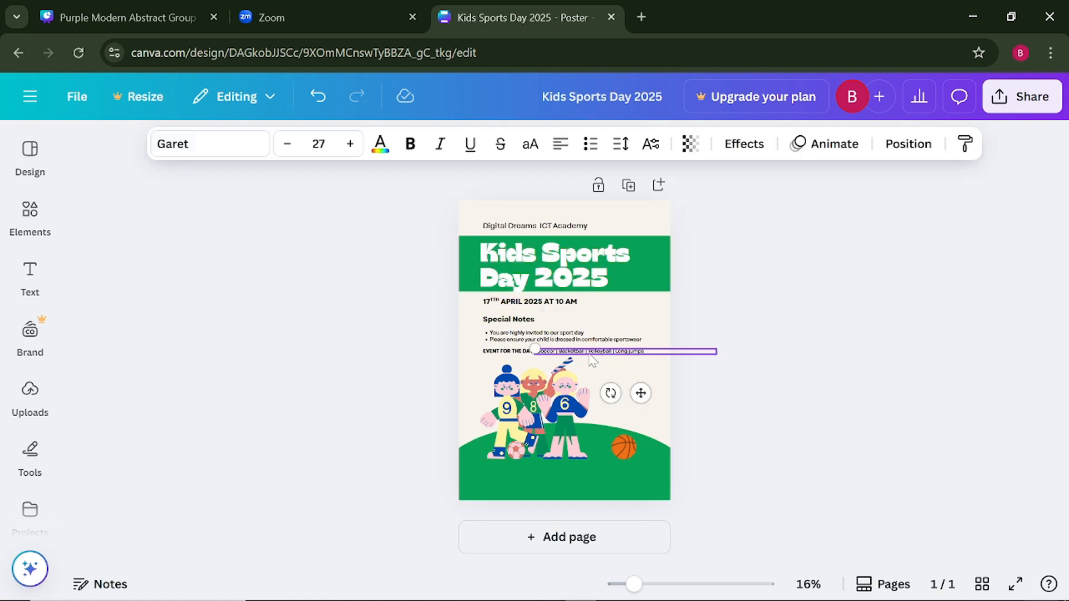
{"action": "left_click", "coordinate": [507, 340], "text": "shift"}
{"action": "left_click", "coordinate": [509, 319], "text": "shift"}
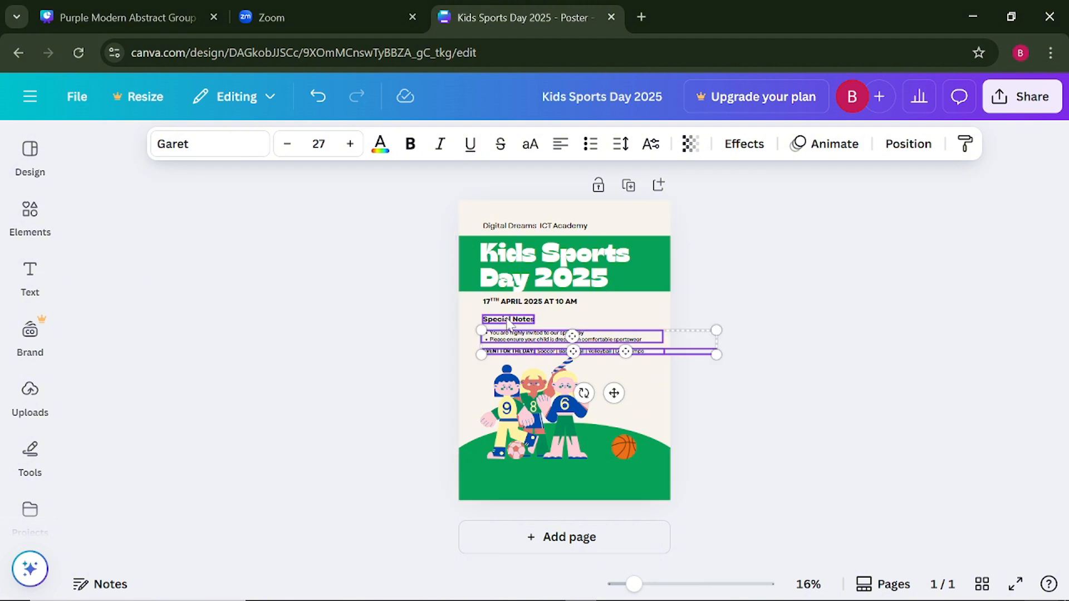
{"action": "left_click_drag", "start_coordinate": [528, 344], "coordinate": [523, 336]}
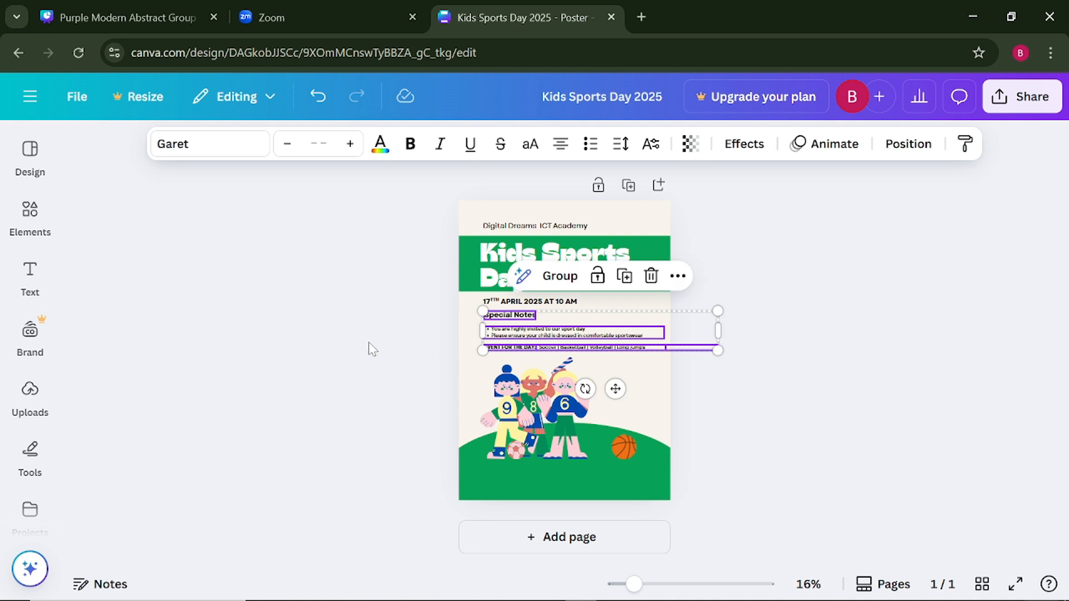
{"action": "left_click", "coordinate": [368, 342]}
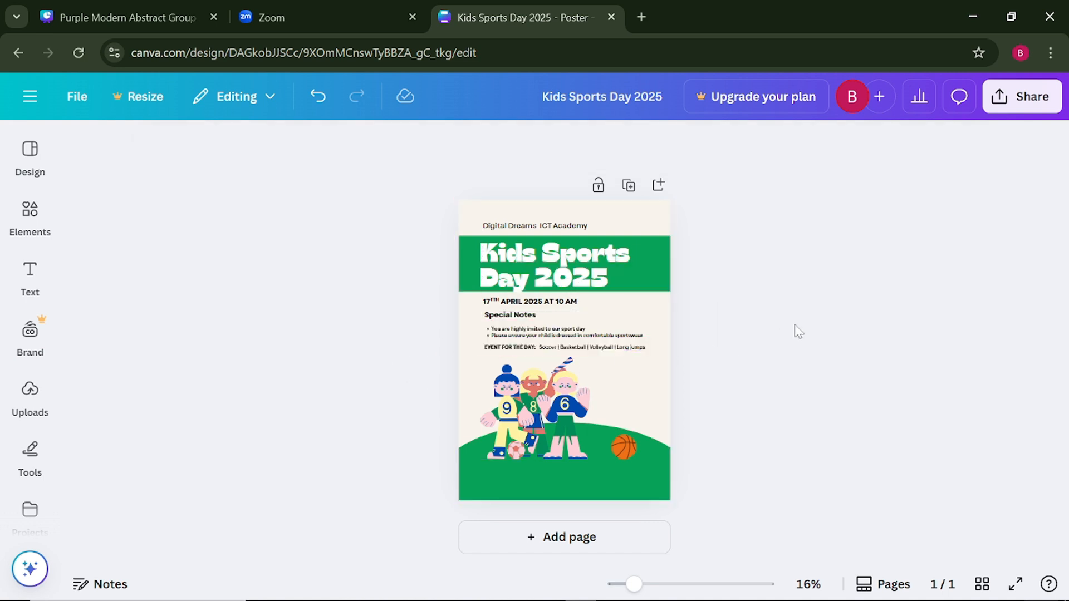